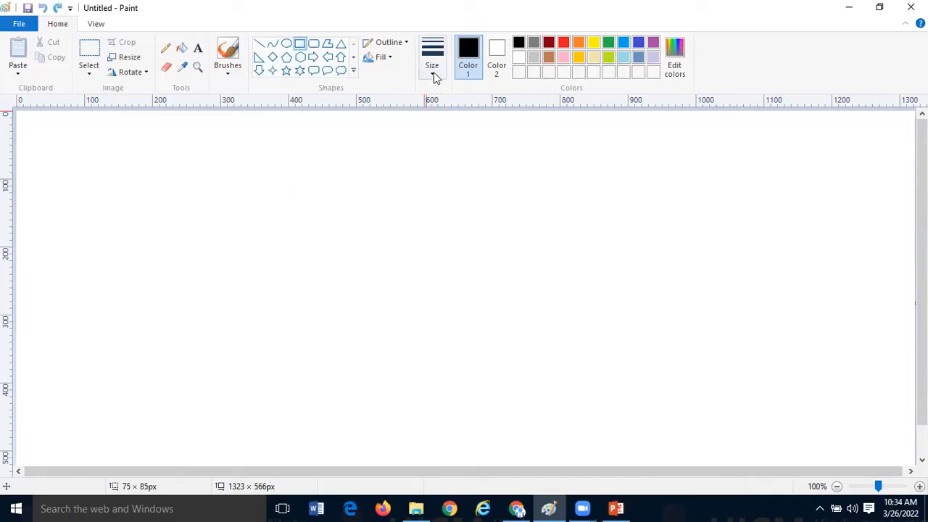
- Draw a wide black-outlined rectangle at the upper middle of the canvas and add the text "Index trading trading" inside it
left_click(439, 127)
mouse_move(327, 131)
left_mouse_down()
mouse_move(450, 220)
mouse_move(574, 201)
mouse_move(586, 187)
left_mouse_up()
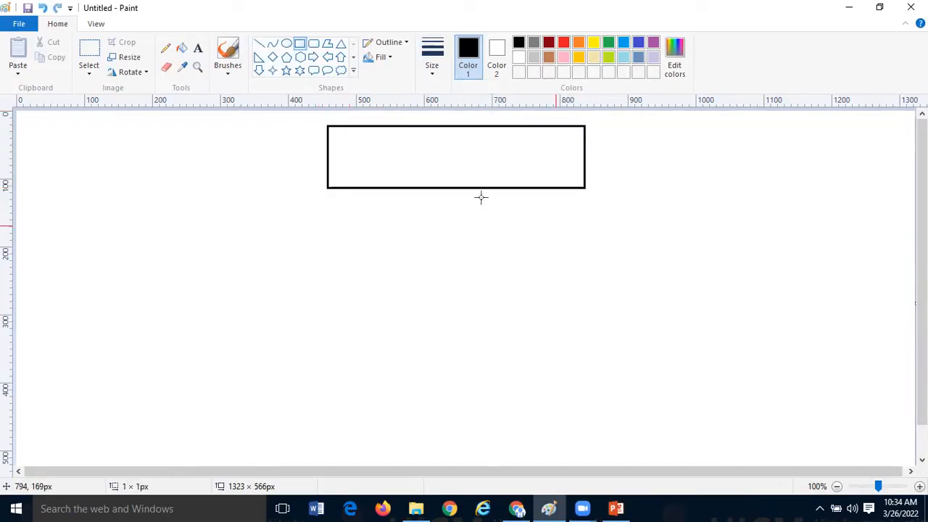
left_click(198, 48)
left_click(361, 144)
type("Index")
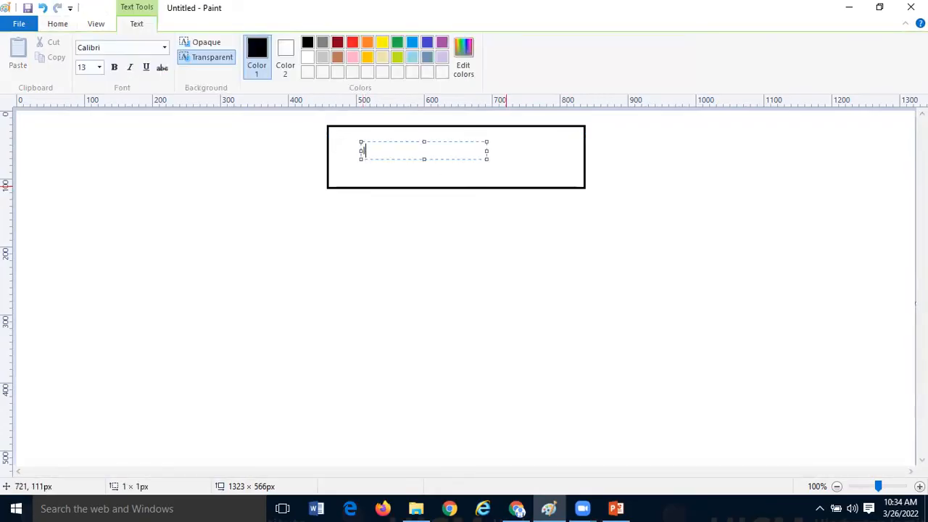
type(" trading trading")
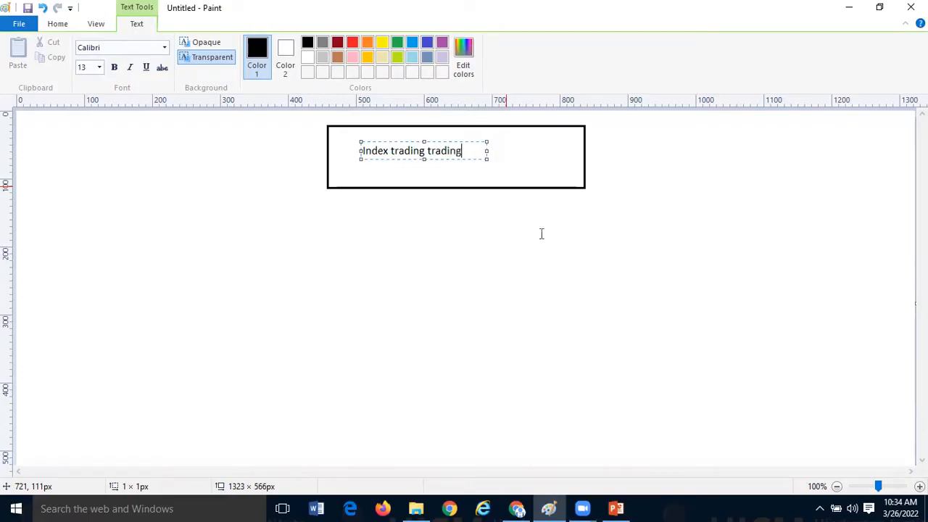
left_click(541, 234)
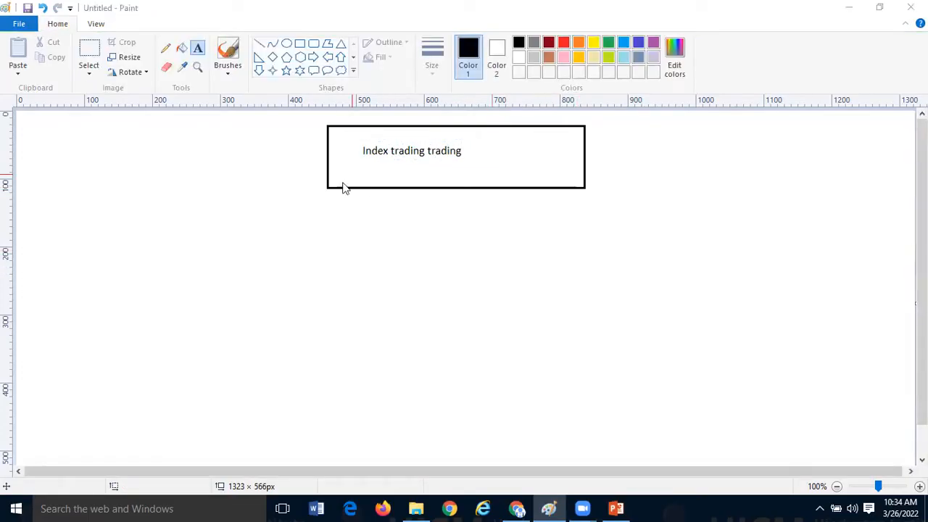
- Select the "Index trading trading" text and move it right, closer to the middle of its rectangle
key("ctrl+s")
left_click(887, 62)
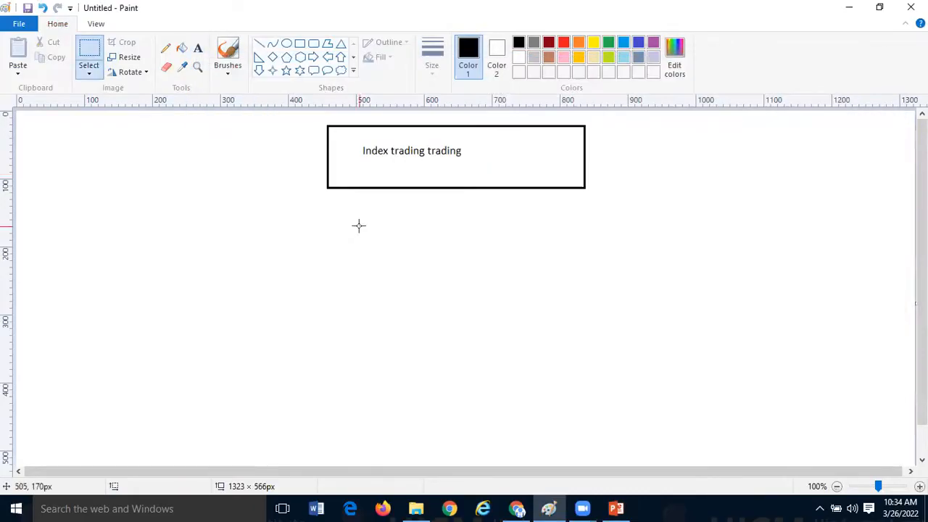
left_click_drag(357, 141, 516, 155)
left_click(518, 230)
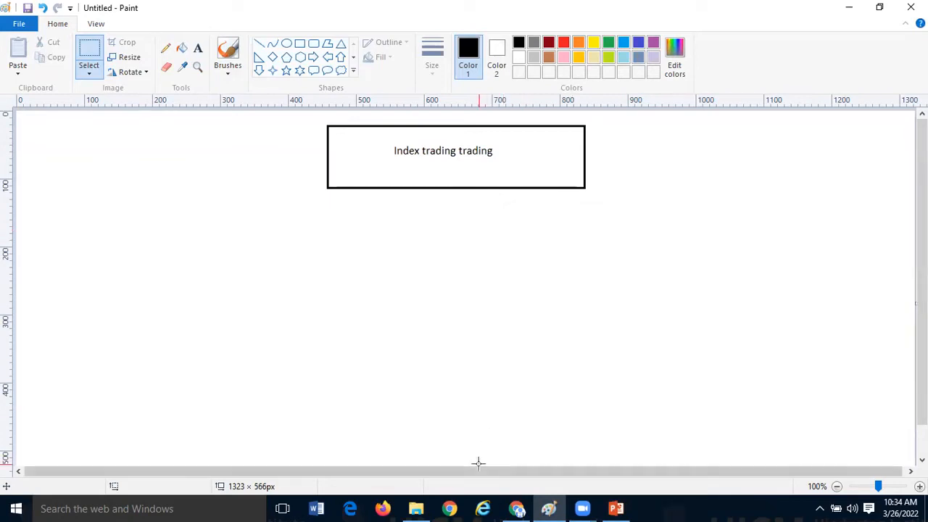
- Switch to the Stock Market doubts.pptx presentation, highlight the Q1 question about the Google automated sheet, and return to Paint
left_click(616, 508)
left_click_drag(274, 157, 789, 162)
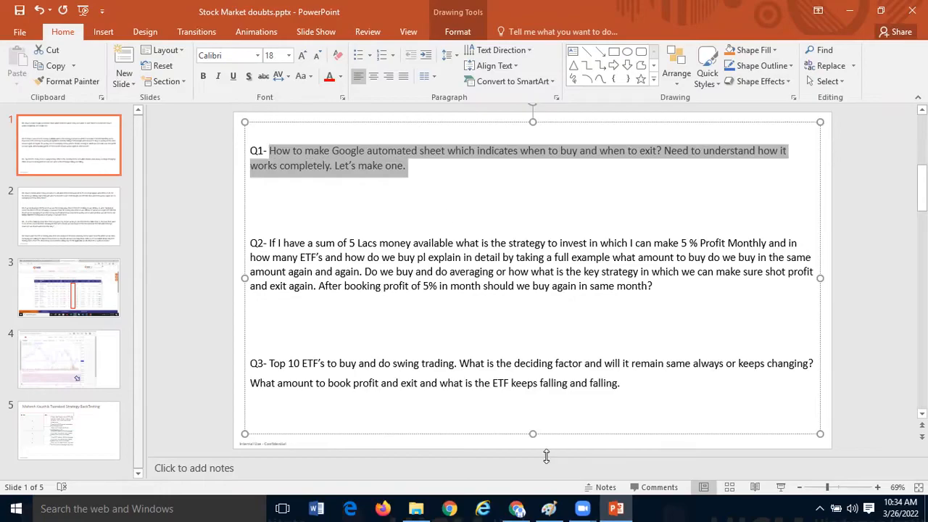
left_click(549, 509)
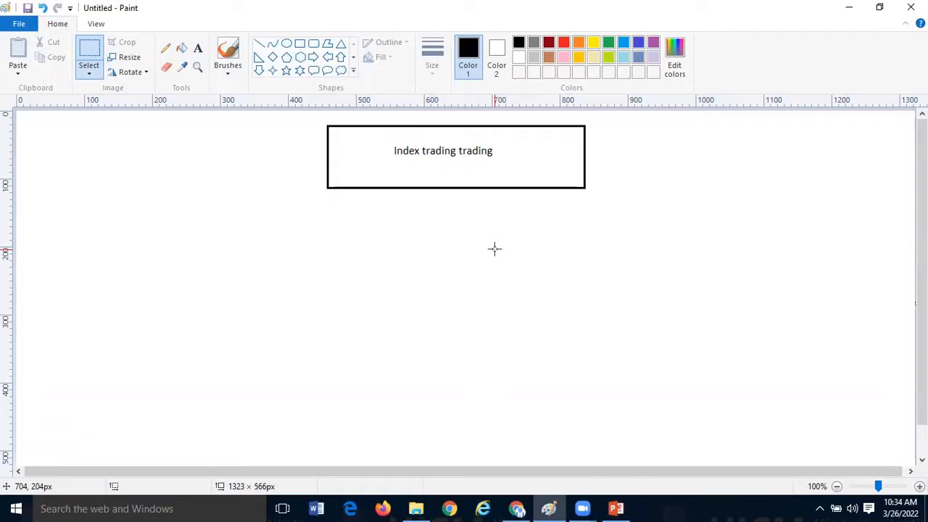
- Add the text line "Google automation - RSI indicator- D chart- Trading view" below and left of the title box, widening its text box to fit
left_click(199, 53)
left_click(102, 224)
type("Google automation")
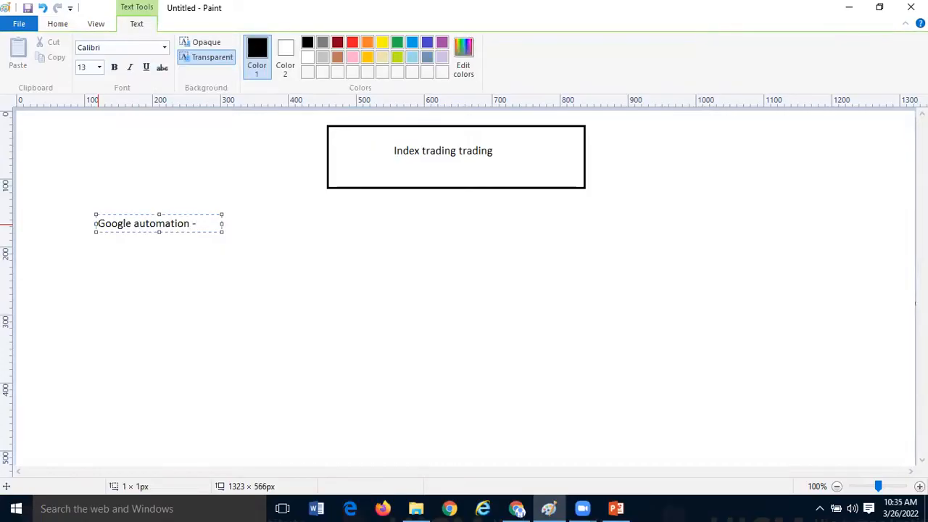
type(" -")
left_click_drag(221, 223, 436, 312)
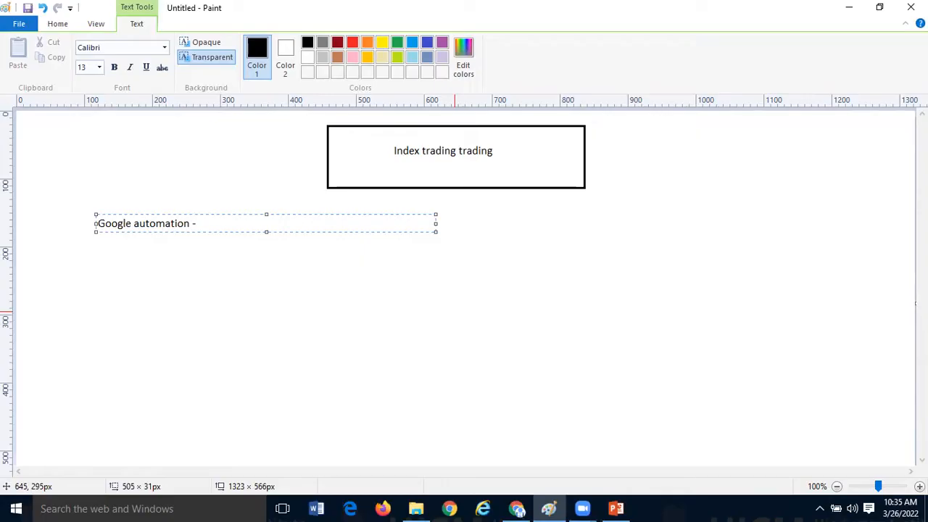
type("RSI indicator")
type("D chart")
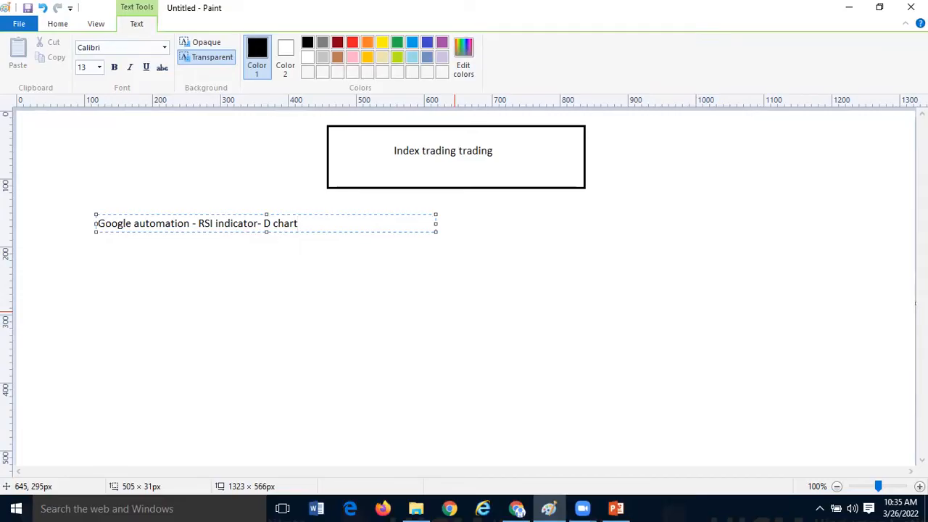
type("- Trading view")
left_click(458, 356)
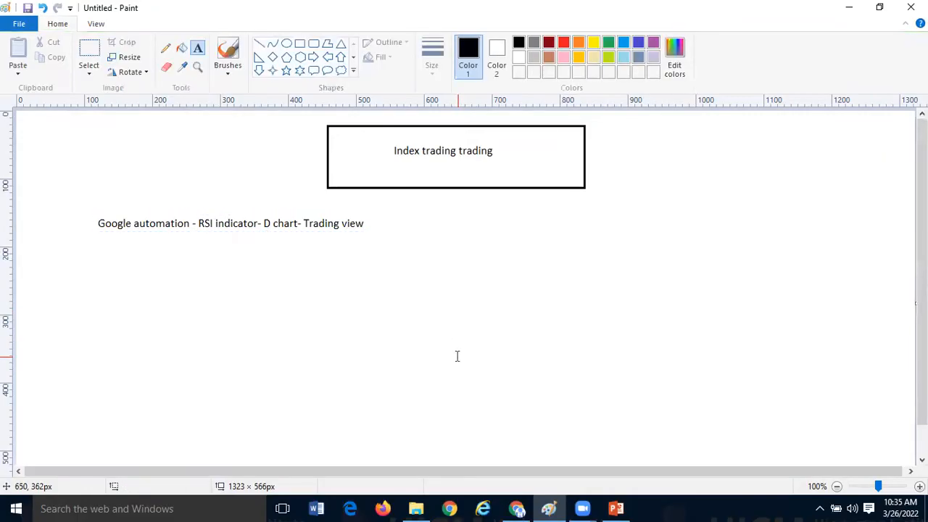
- Draw two parallel horizontal lines, one above the other, to the right of the Google automation text, the lower about 418 px long
left_click(258, 44)
left_click_drag(429, 217, 701, 220)
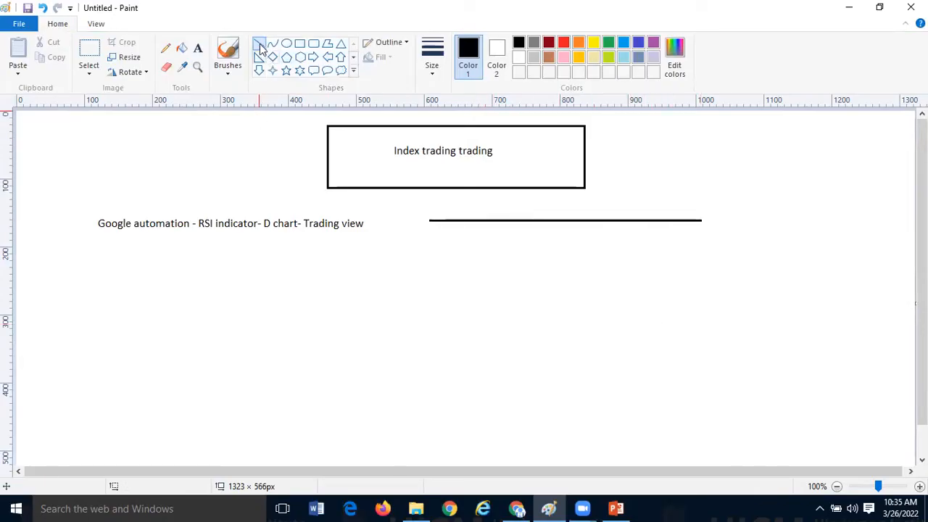
left_click_drag(433, 307, 719, 308)
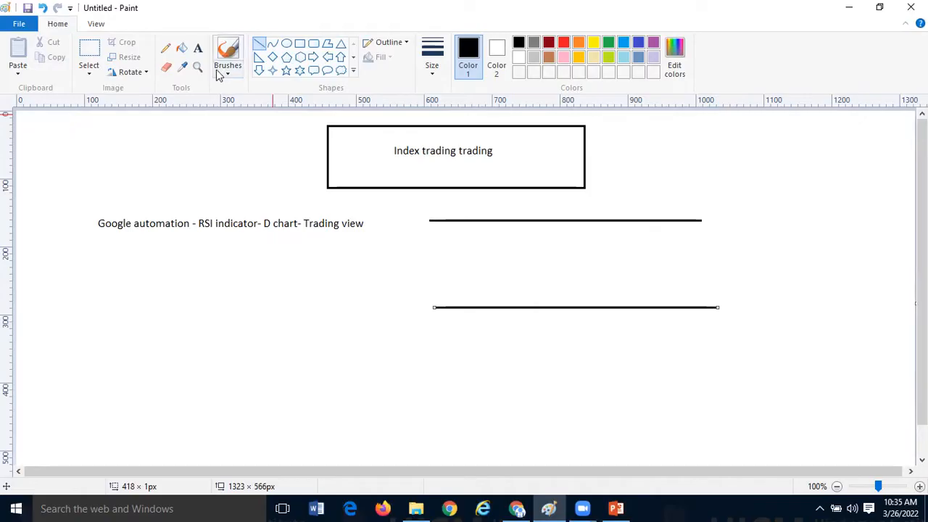
left_click(260, 44)
left_click_drag(442, 229, 483, 294)
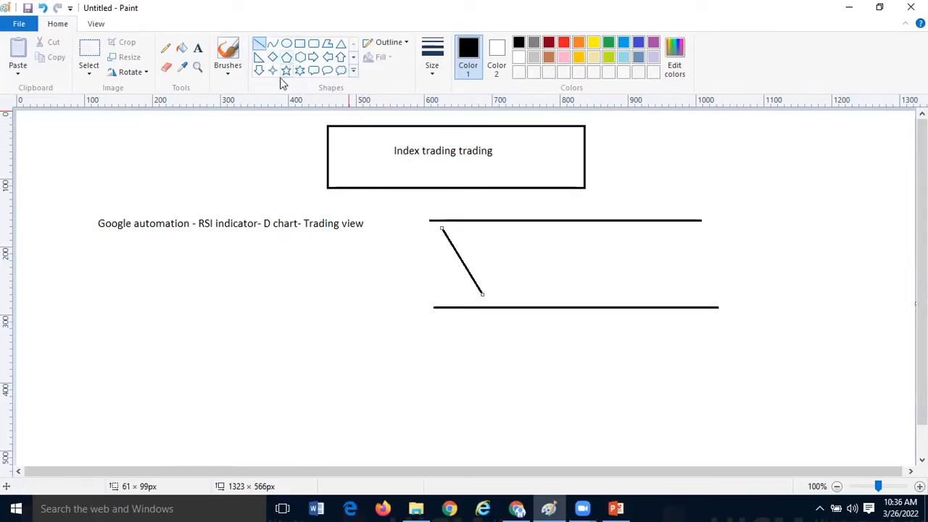
key("ctrl+z")
- Draw a zigzag of straight lines running between the two horizontal lines and label the diagram "RSI" above the upper line
mouse_move(447, 229)
left_mouse_down()
mouse_move(480, 309)
mouse_move(514, 225)
mouse_move(545, 307)
mouse_move(594, 222)
mouse_move(622, 300)
mouse_move(629, 304)
mouse_move(663, 222)
mouse_move(695, 296)
left_mouse_up()
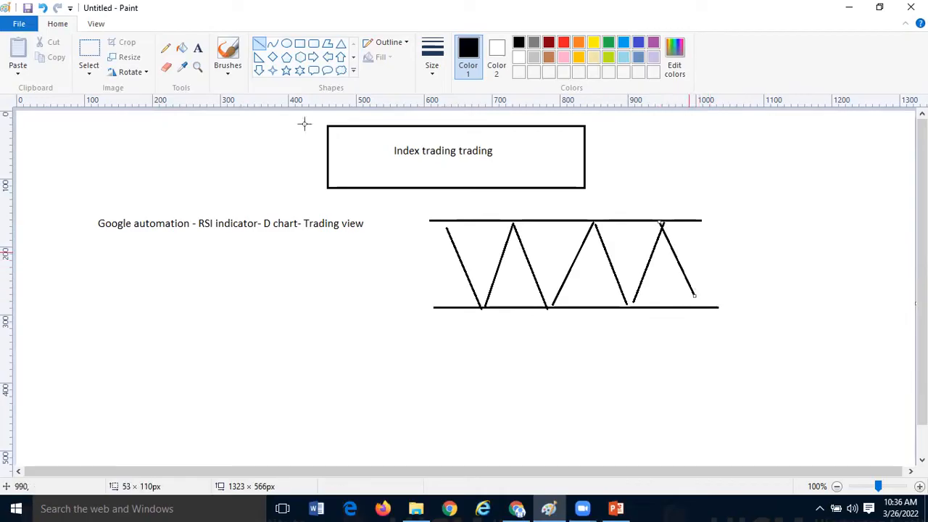
left_click(198, 48)
left_click(509, 201)
type("RSI")
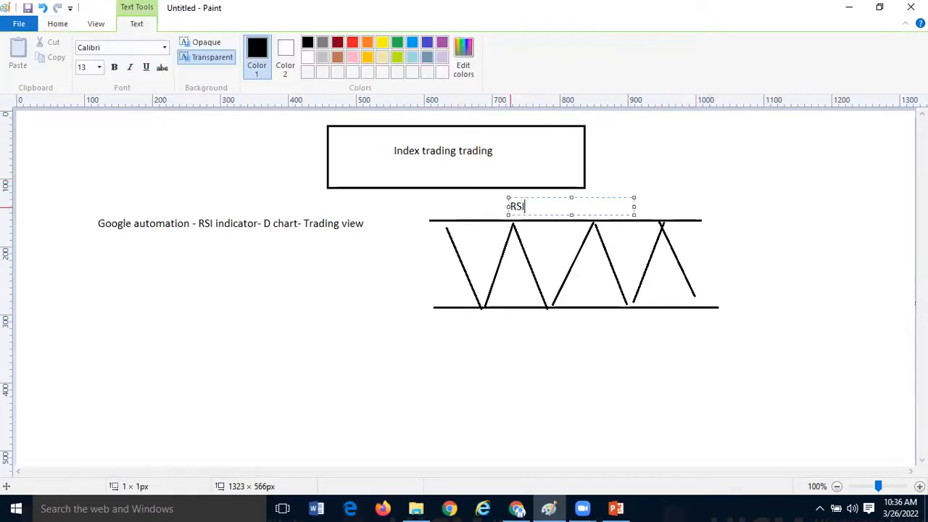
left_click(316, 331)
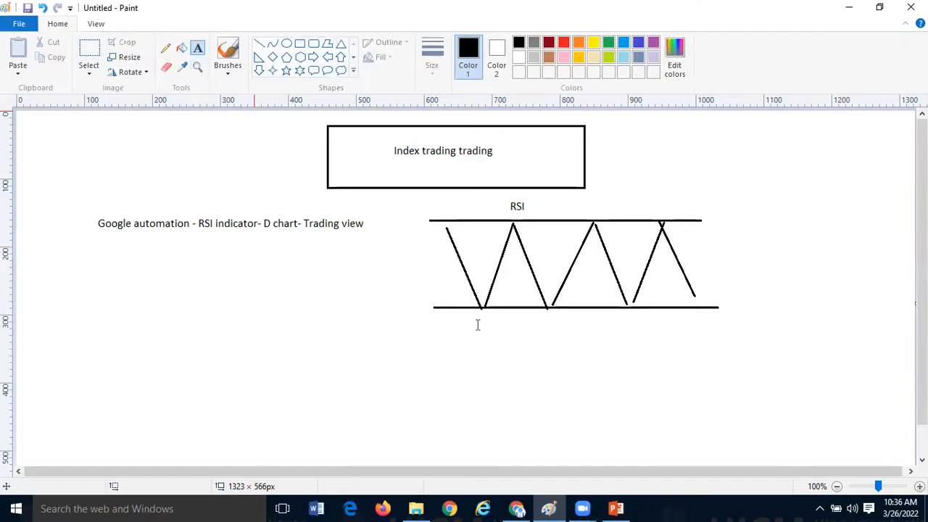
- Add the label "30 - Oversold-Buy" at the left end of the lower line, positioned clear of the line
left_click(351, 310)
type("30")
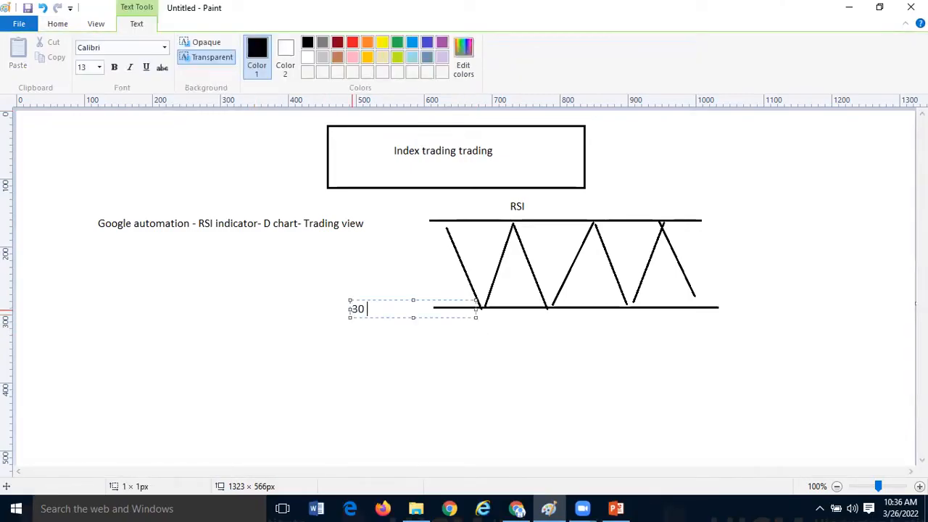
type(" - Oversold-Buy")
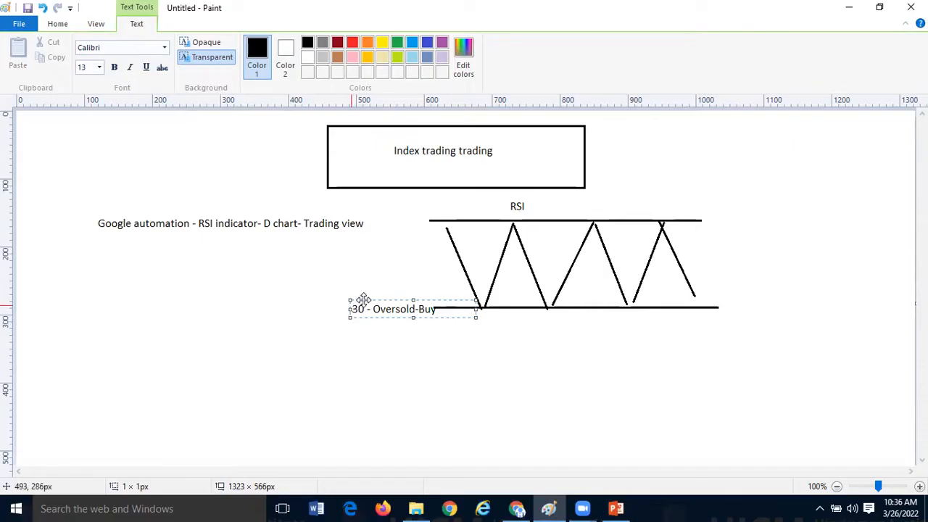
left_click_drag(358, 304, 331, 302)
left_click(398, 263)
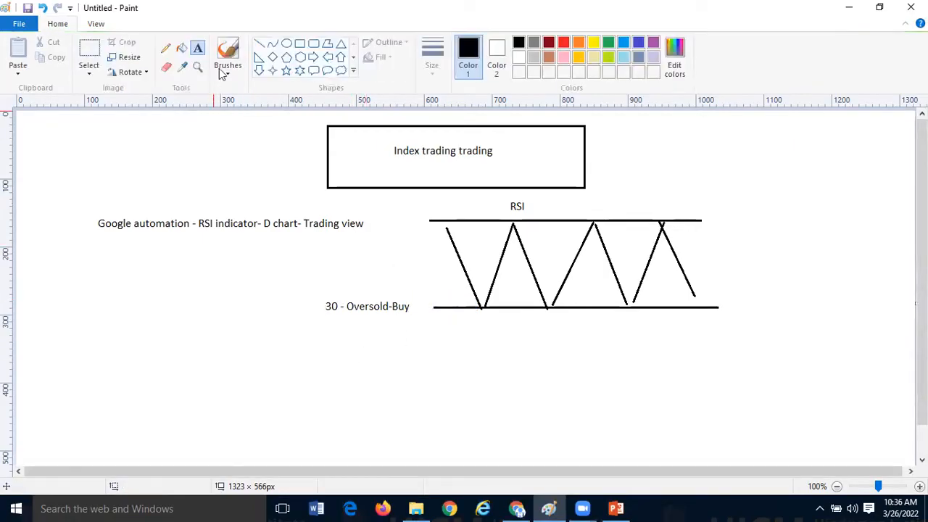
- Add the label "70 - Overbough-Sell" at the right end of the upper line
left_click(715, 216)
type("70 - O")
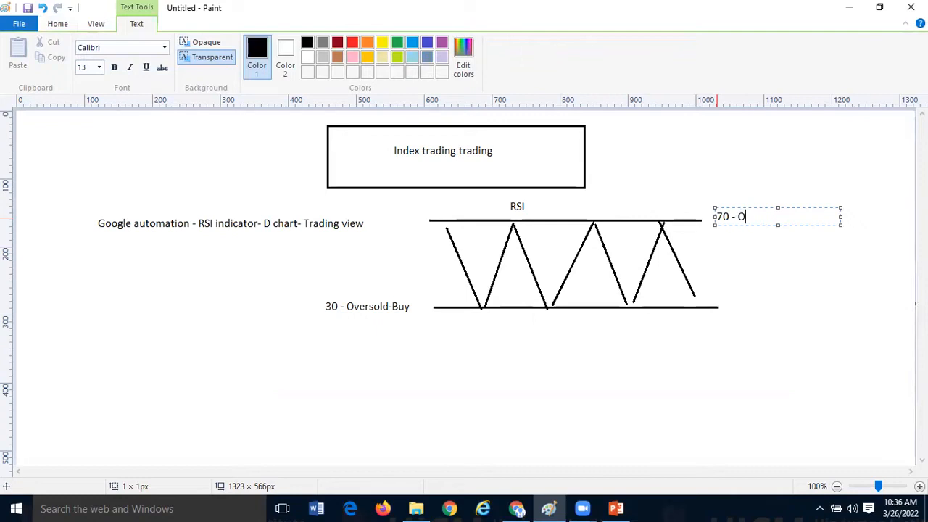
type("verbough-Sell")
left_click(551, 333)
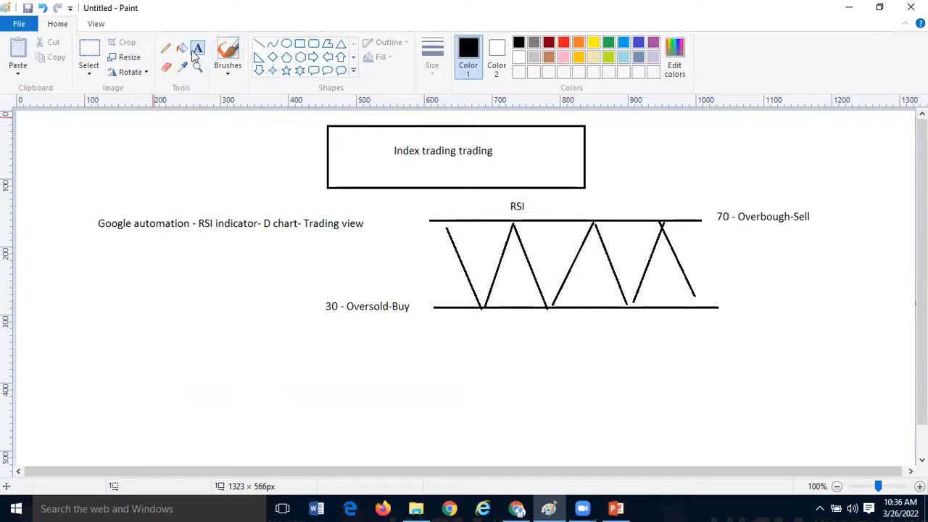
- Add the text "Fear" to the left of the "30 - Oversold-Buy" label
left_click(250, 307)
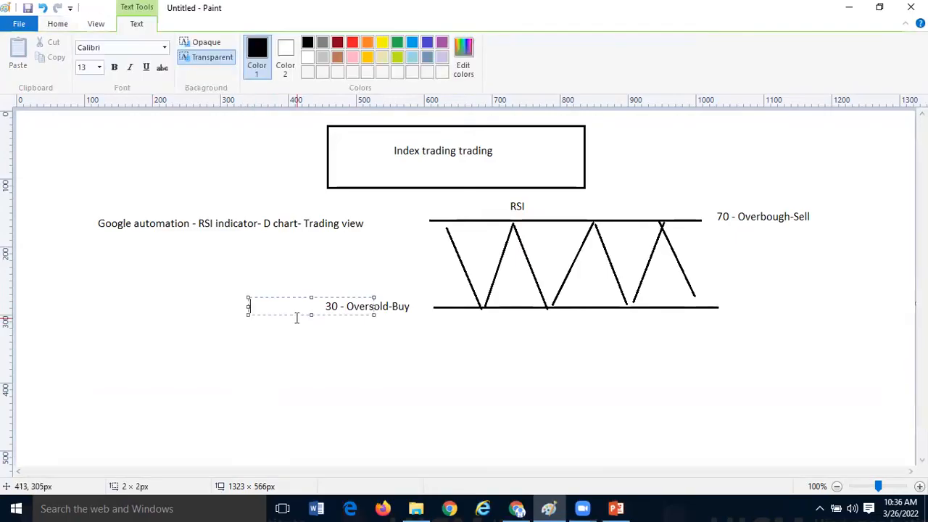
type("G")
key("BackSpace")
type("Fear")
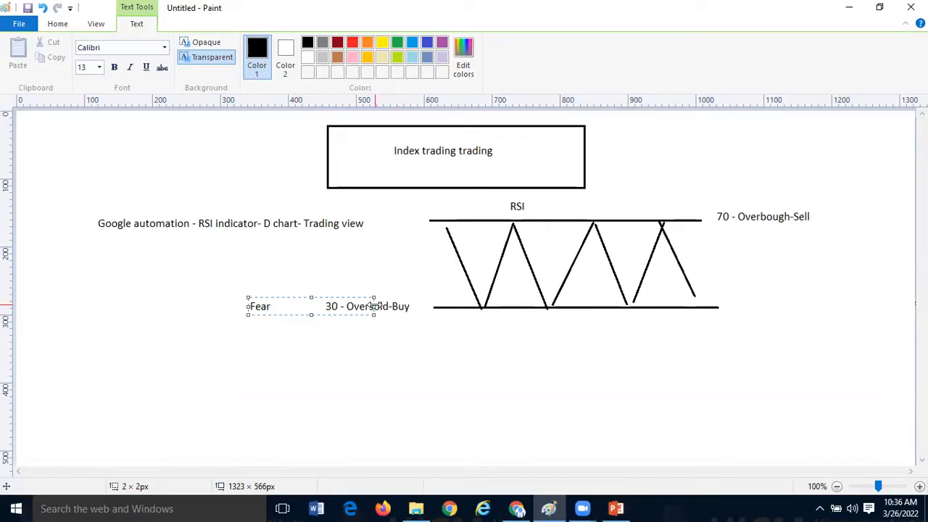
left_click(312, 339)
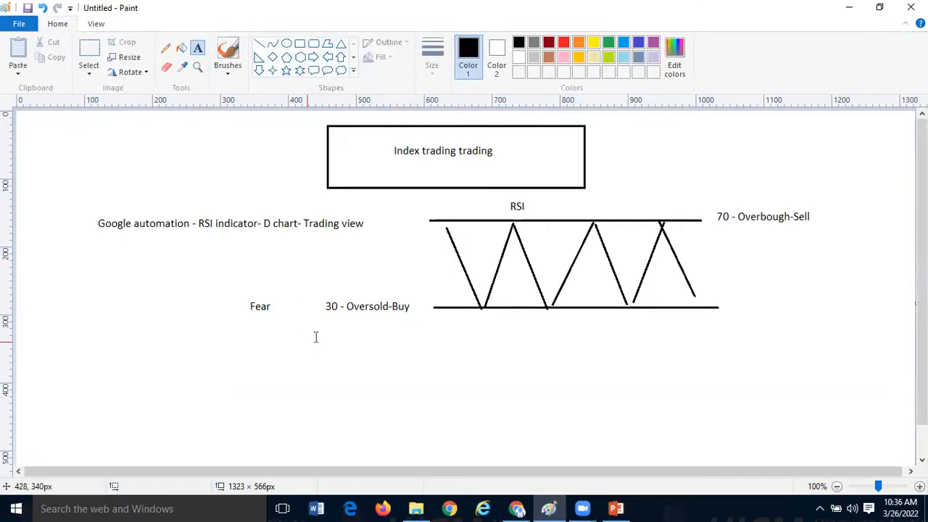
- Add the text "Greedy" to the right of the "70 - Overbough-Sell" label
left_click(821, 209)
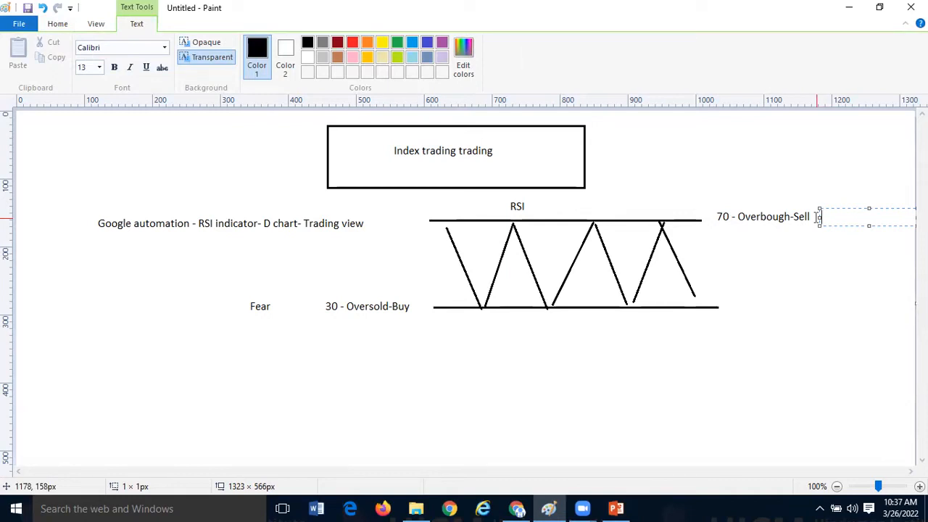
type("Greddy")
key("BackSpace")
key("BackSpace")
key("BackSpace")
type("edy")
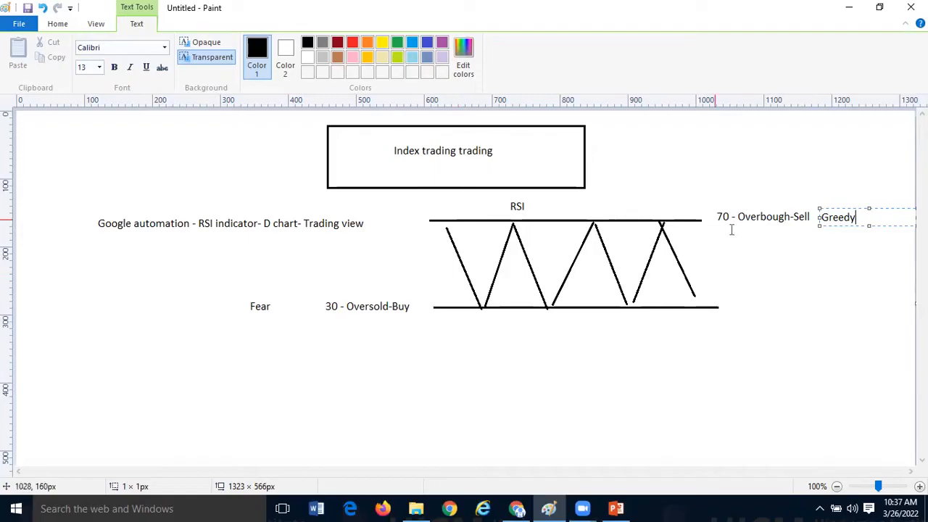
left_click(734, 354)
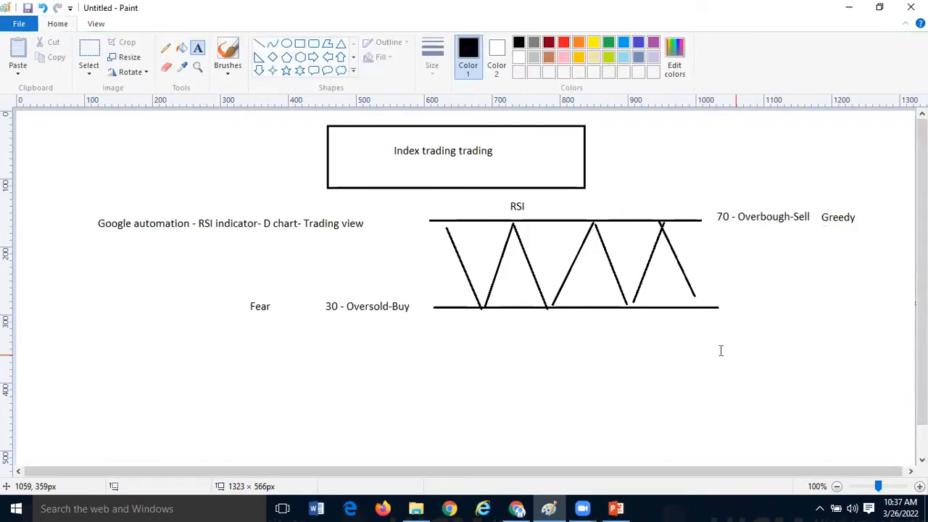
- Switch to Chrome, view the timetable in the HICM Student timetable & Project & placements spreadsheet, and dismiss the downloads bar
left_click(517, 509)
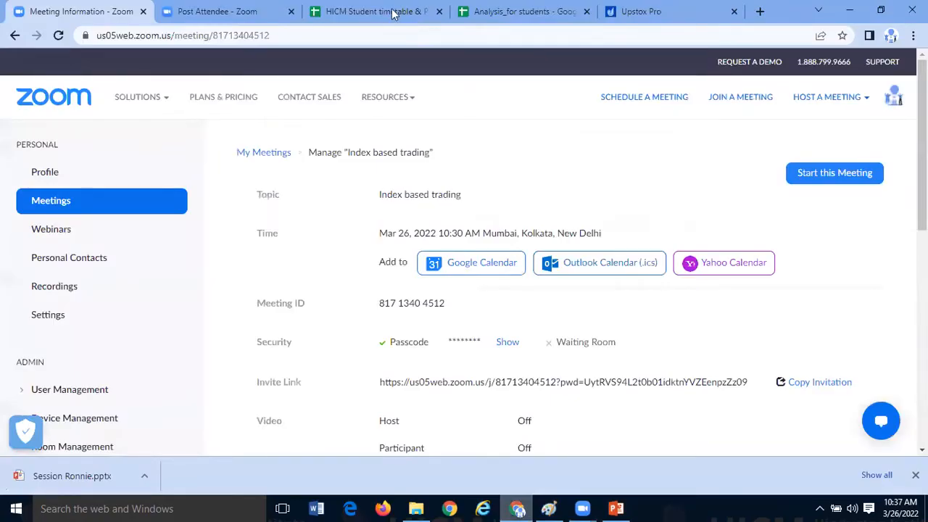
left_click(391, 13)
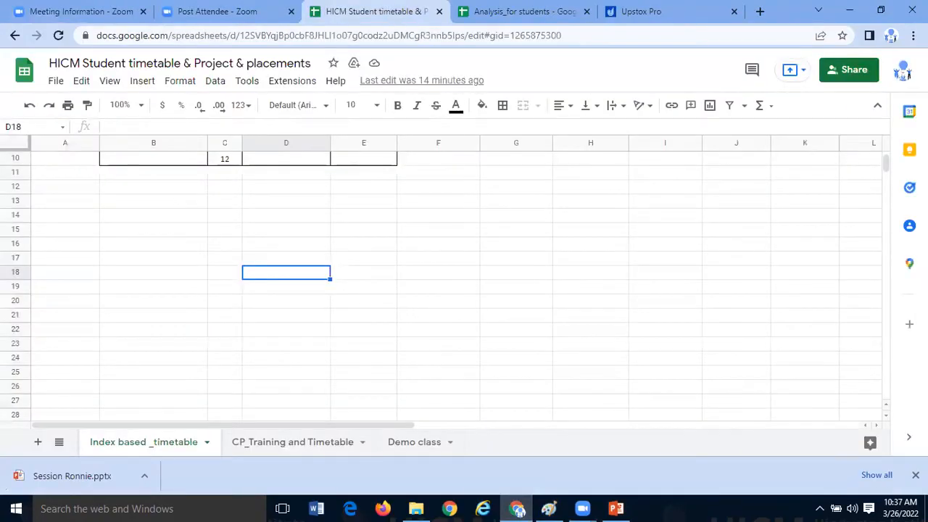
left_click(915, 475)
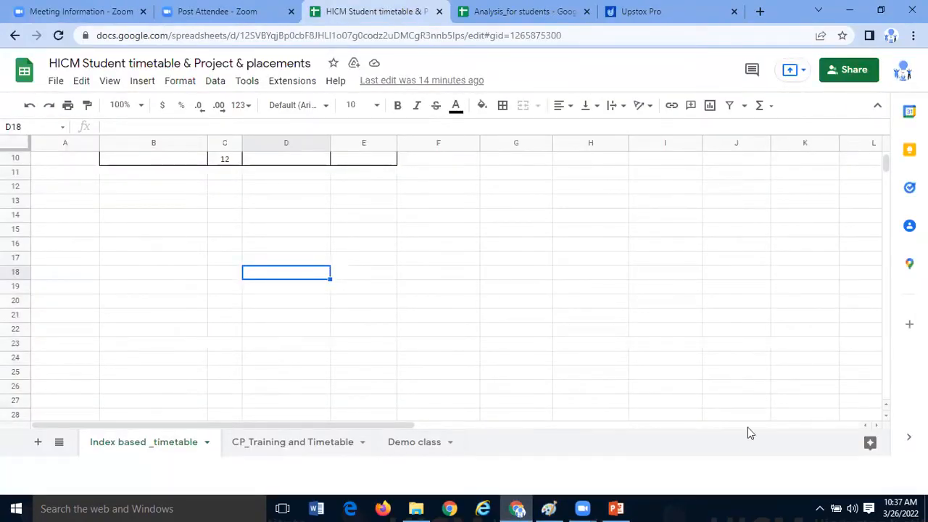
left_click(460, 366)
scroll(459, 366, "up", 2)
scroll(459, 366, "up", 2)
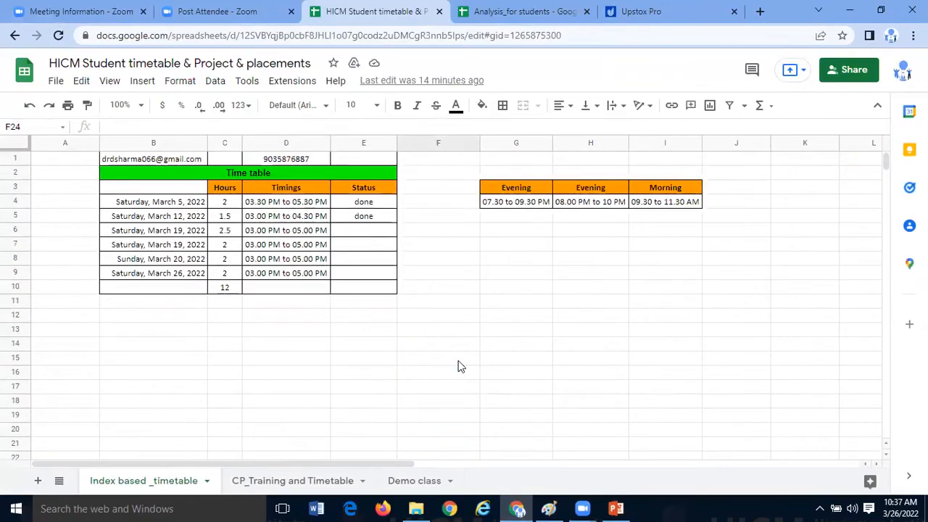
- Open the Analysis_for students spreadsheet and narrow the RSI column on the RSI sheet
left_click(508, 11)
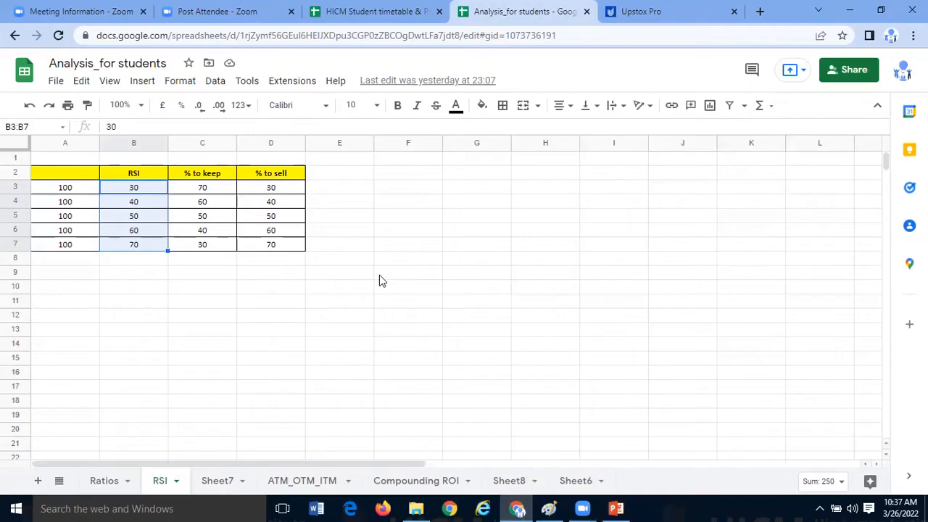
left_click_drag(165, 148, 145, 148)
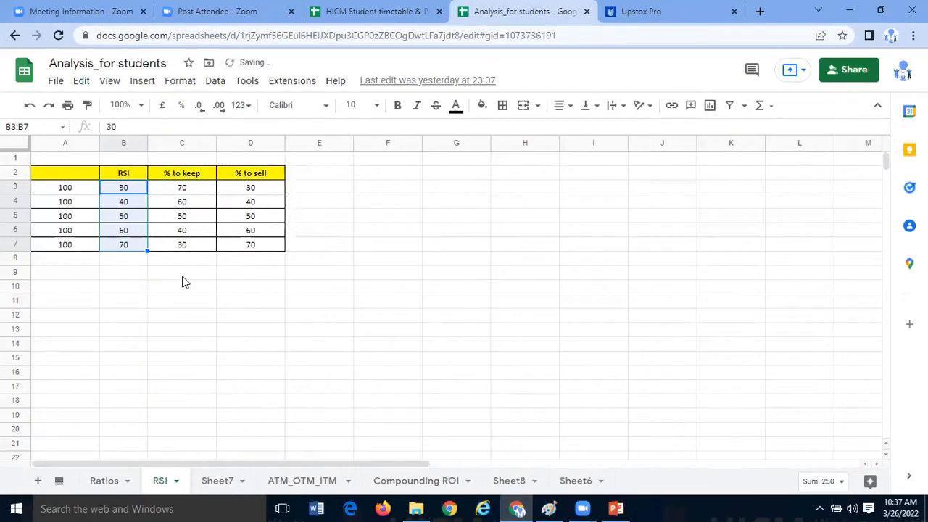
- Enter the note "Lets factor =x" in cell F1 of the RSI sheet
left_click(184, 283)
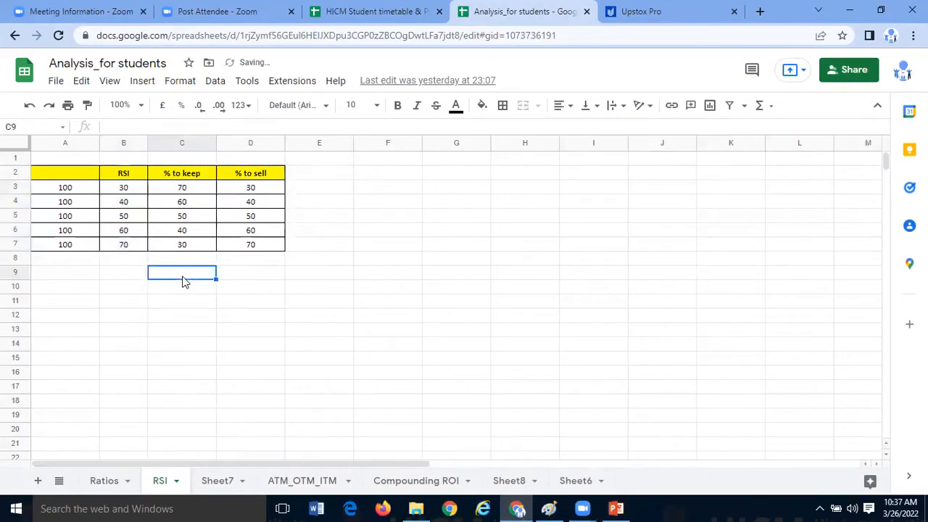
left_click(79, 177)
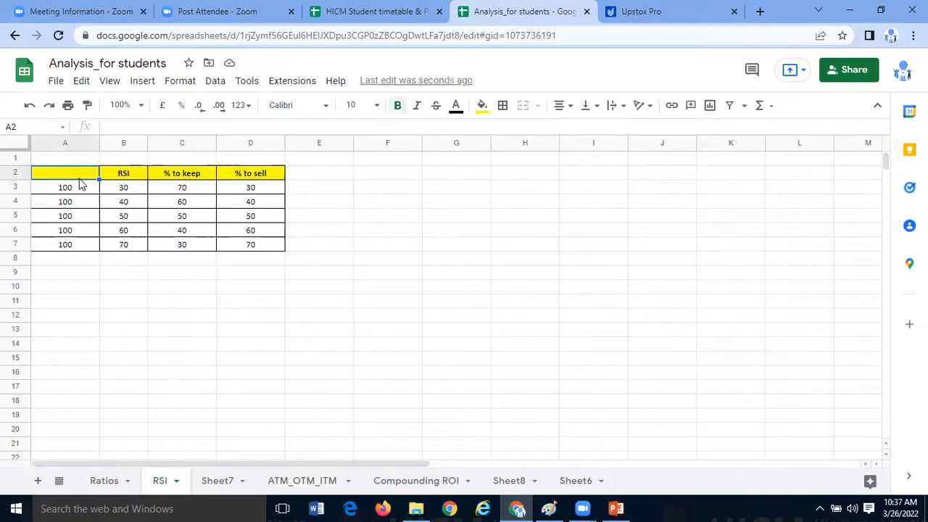
left_click(420, 162)
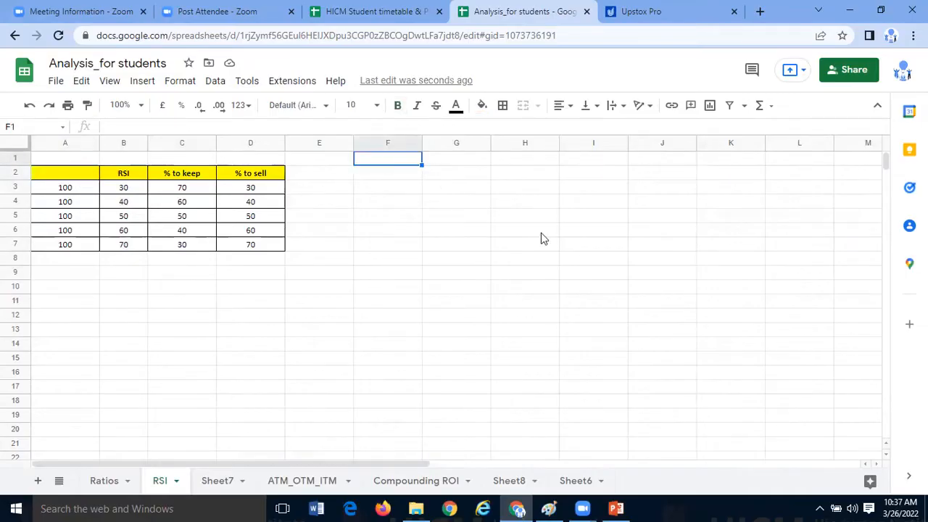
type("Lets factor =")
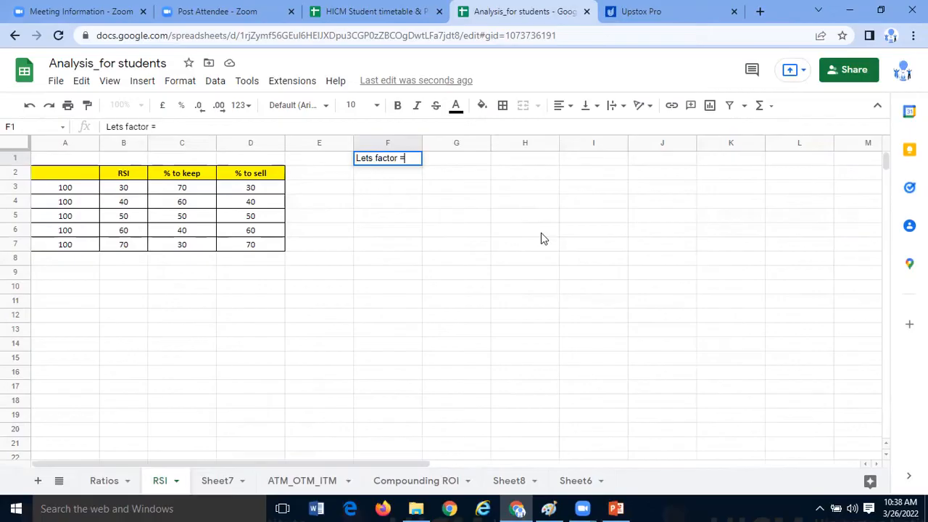
type("x")
key("Return")
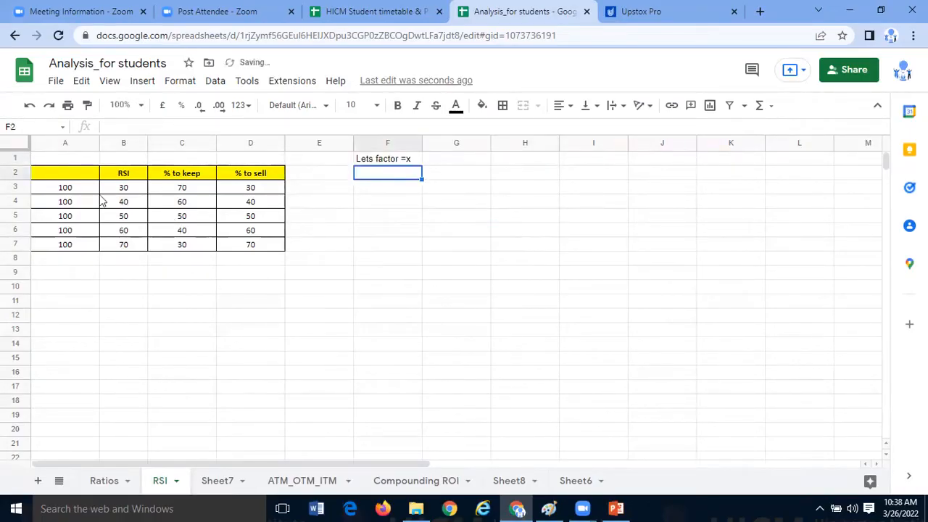
- Copy the word "factor" from the note in F1 into the empty header cell A2 and complete it as "factor =100"
left_click(93, 186)
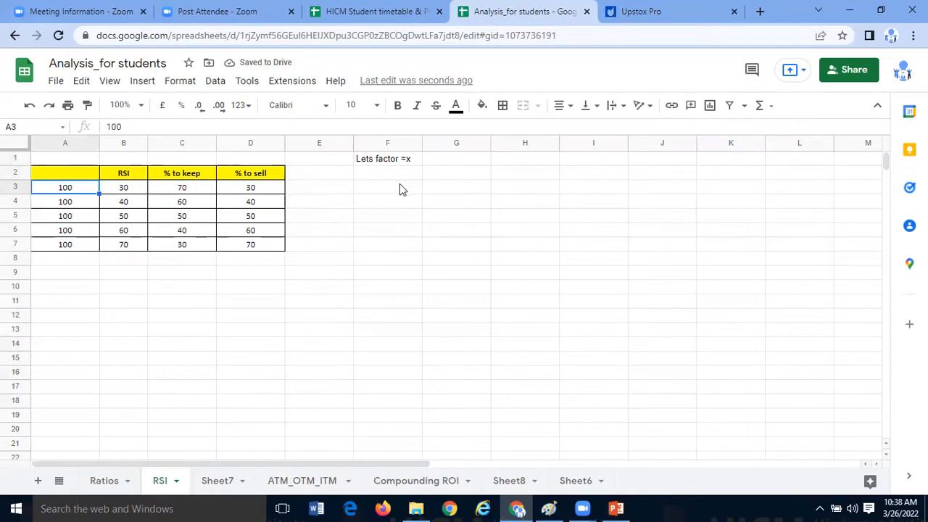
left_click(399, 158)
double_click(397, 158)
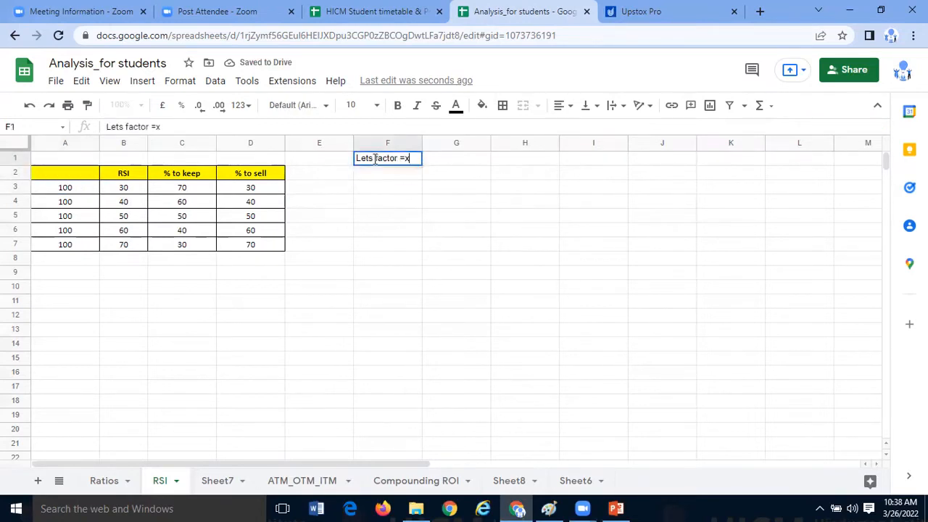
left_click_drag(375, 160, 397, 160)
left_click(353, 282)
left_click(87, 176)
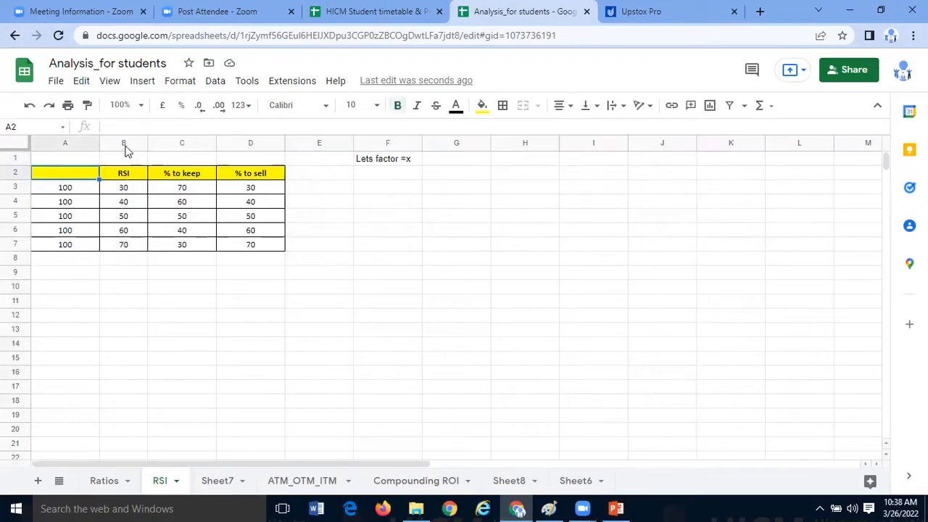
type("factor")
left_click(144, 126)
type("=100")
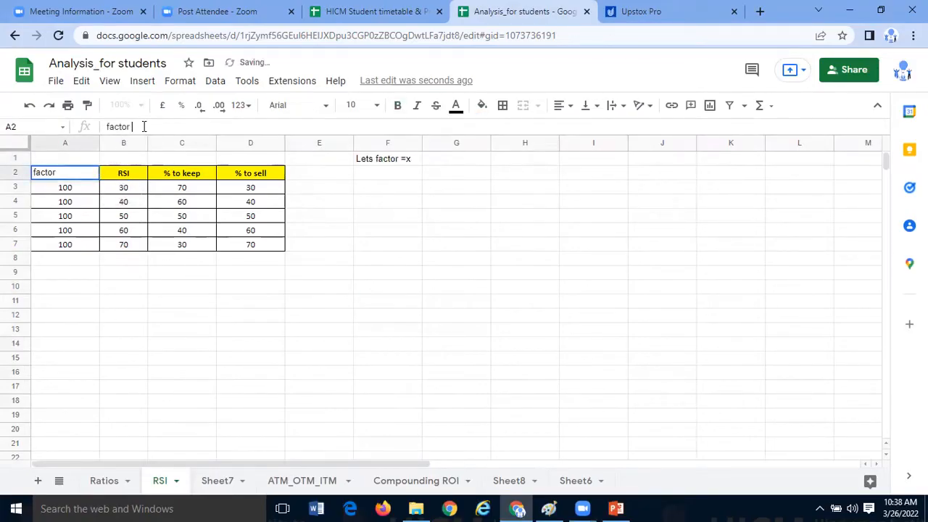
left_click(169, 286)
- Copy the RSI header's formatting onto the "factor =100" header, and highlight the factor values in A3:A7
left_click(126, 174)
left_click(87, 106)
left_click(73, 174)
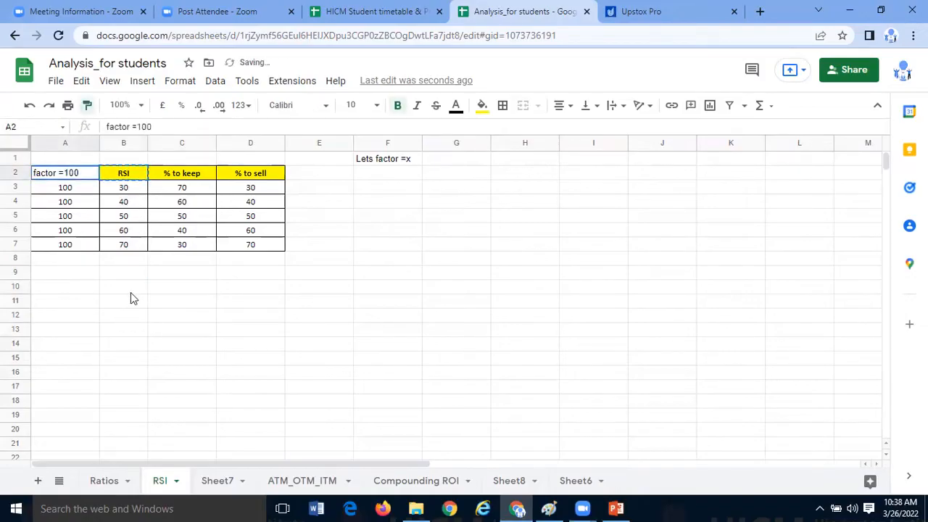
left_click(132, 292)
left_click_drag(73, 187, 82, 244)
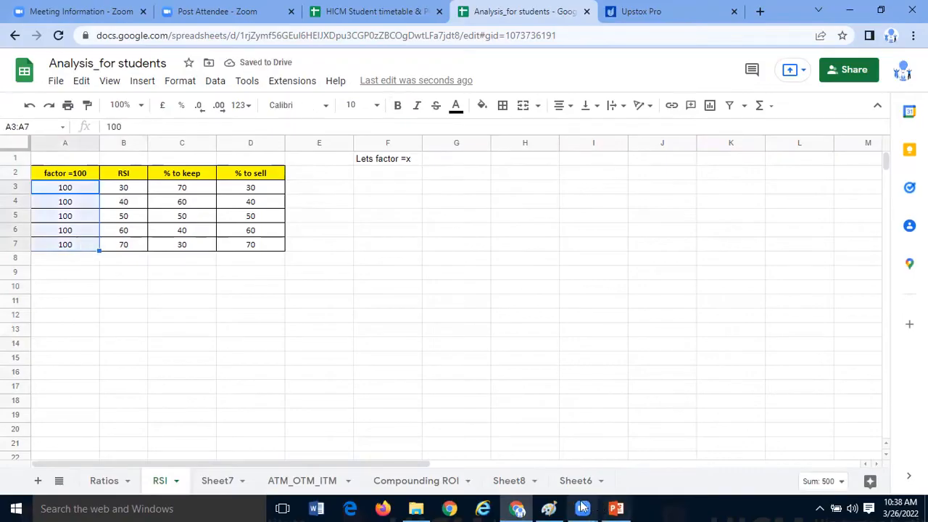
- Switch to Paint and draw a blue bracket joining the left ends of the upper and lower RSI lines
left_click(549, 509)
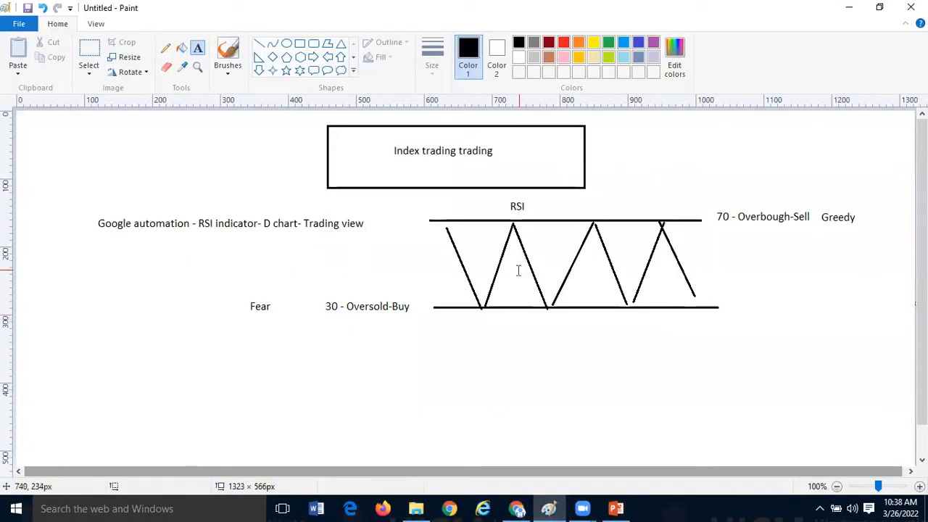
left_click(259, 44)
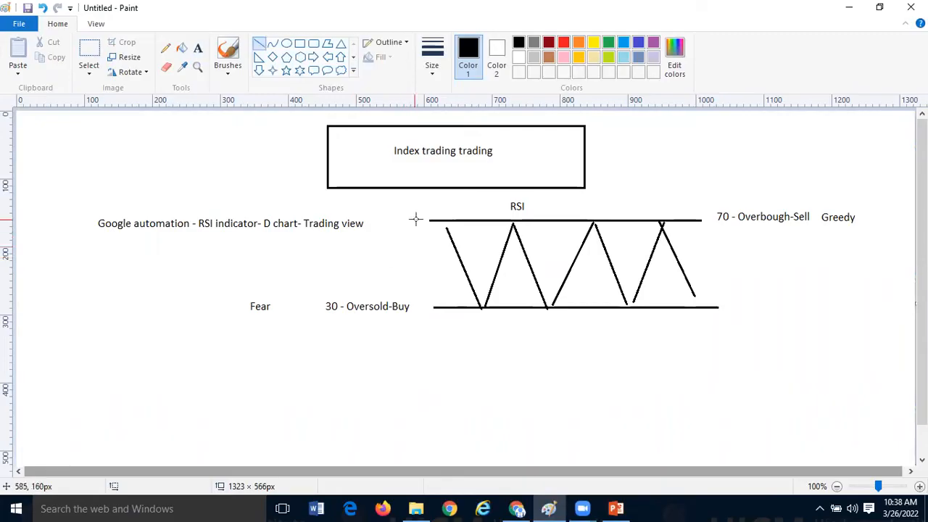
left_click_drag(416, 220, 416, 331)
key("ctrl+z")
left_click(624, 43)
left_click_drag(417, 216, 474, 329)
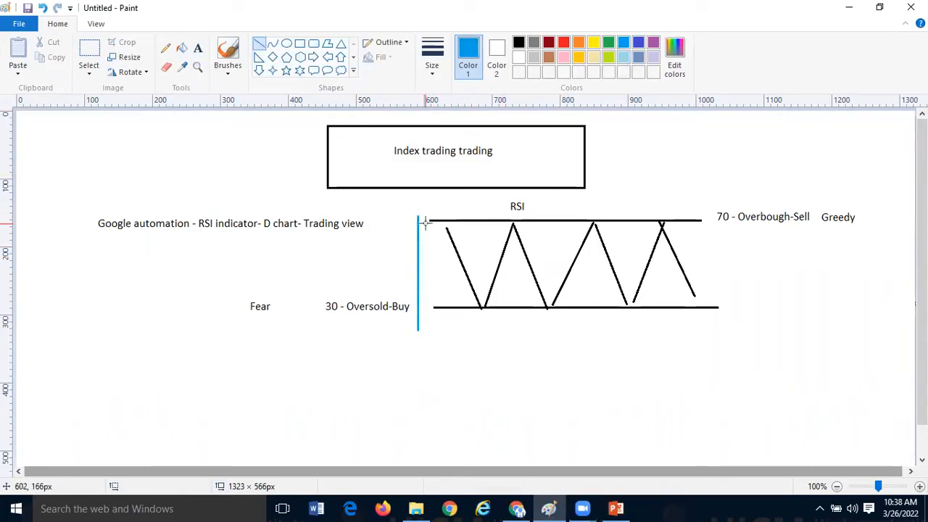
left_click_drag(420, 216, 444, 217)
key("ctrl+z")
key("ctrl+z")
mouse_move(416, 220)
left_mouse_down()
mouse_move(420, 300)
mouse_move(443, 326)
mouse_move(436, 219)
left_mouse_up()
left_click_drag(418, 307, 434, 308)
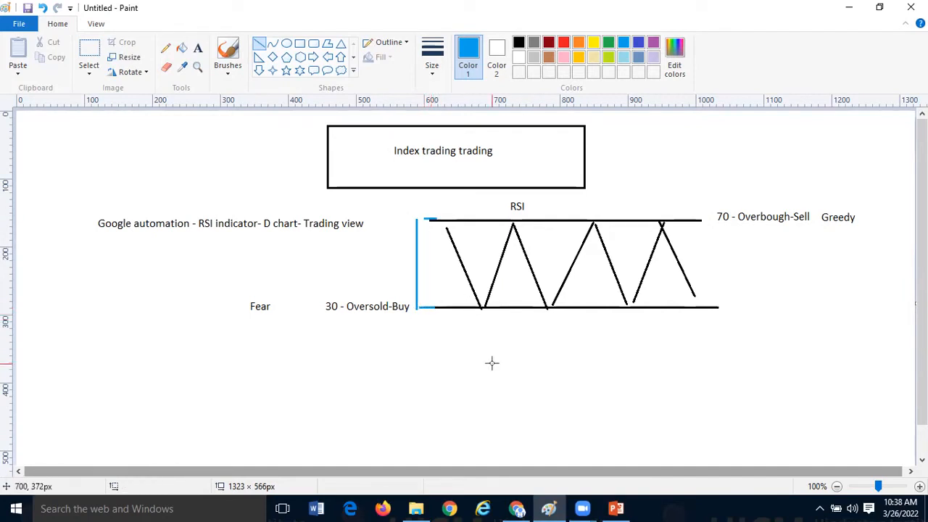
- Add the blue text "100 of capital" to the left of the bracket and narrow its text box to fit
left_click(198, 48)
left_click(366, 254)
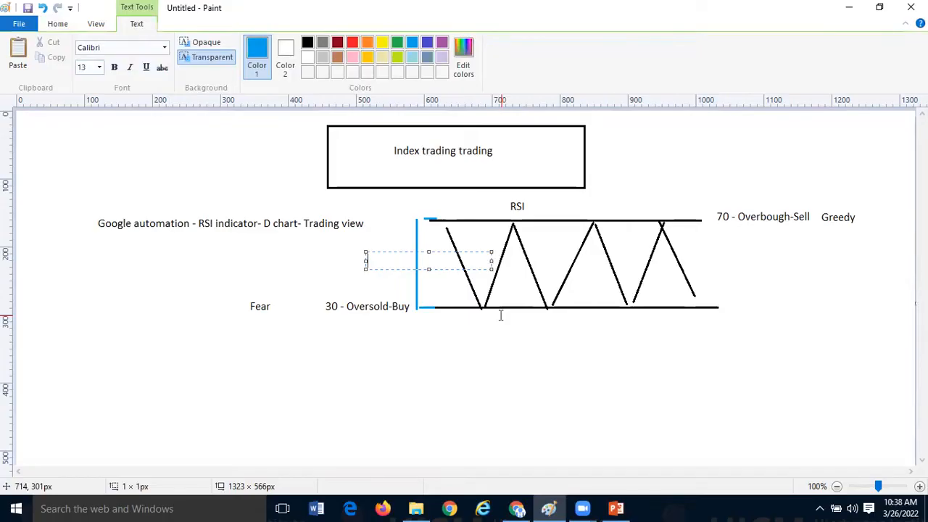
type("100 of capital")
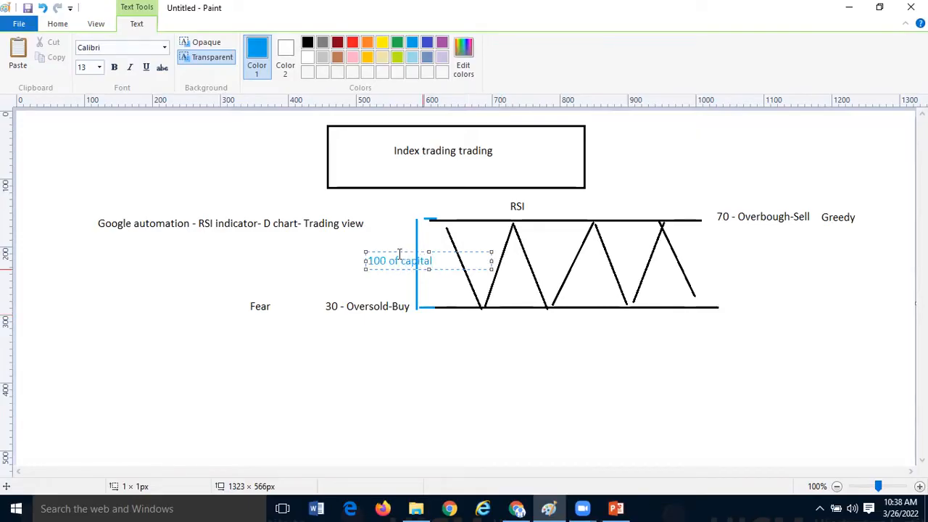
left_click_drag(379, 253, 329, 252)
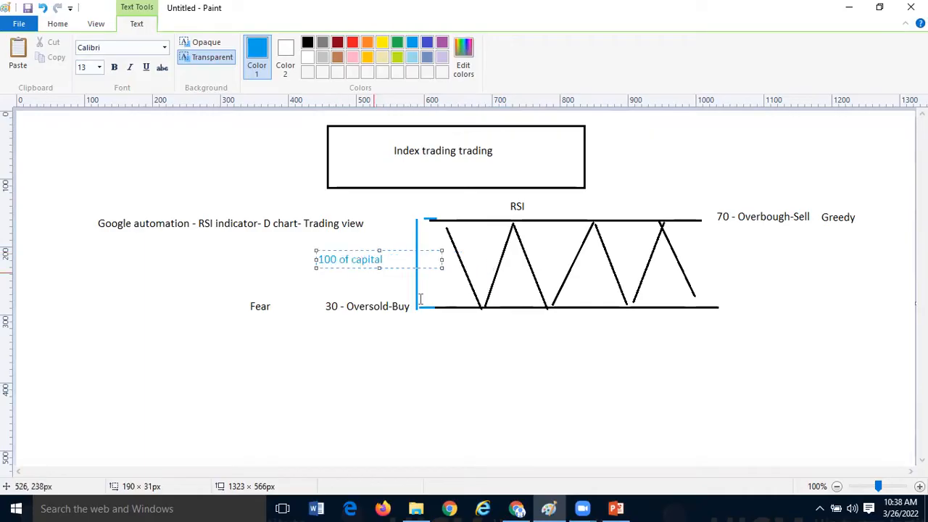
left_click_drag(442, 259, 403, 260)
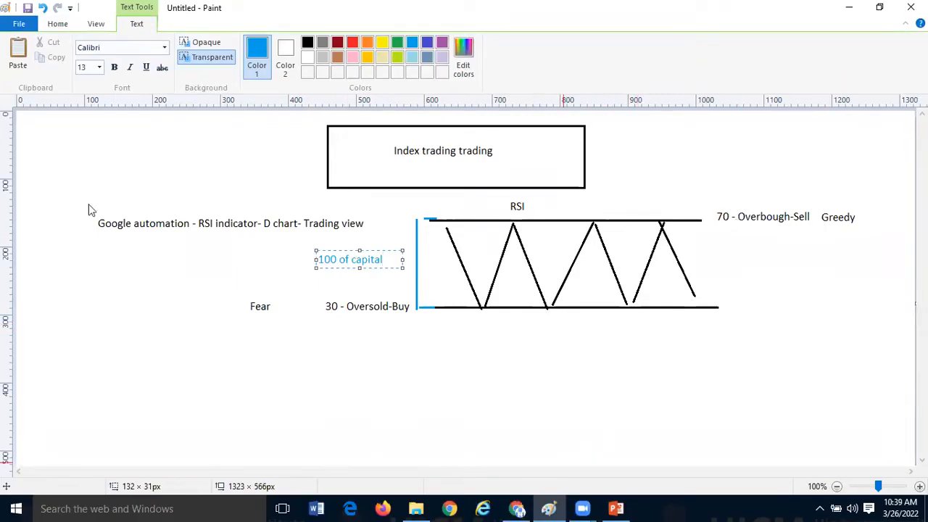
- Switch back to the Analysis_for students spreadsheet and go through the RSI values in B3:B7 one by one
key("alt+Tab")
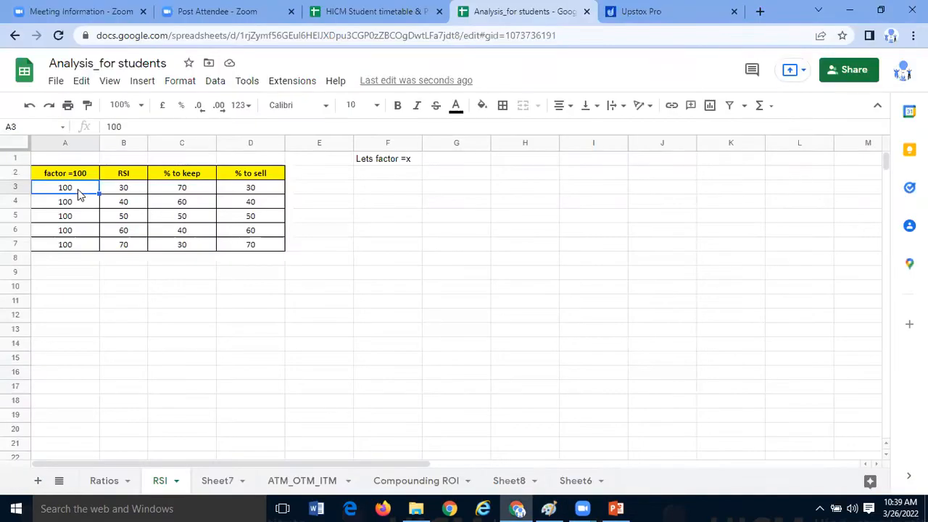
left_click(123, 190)
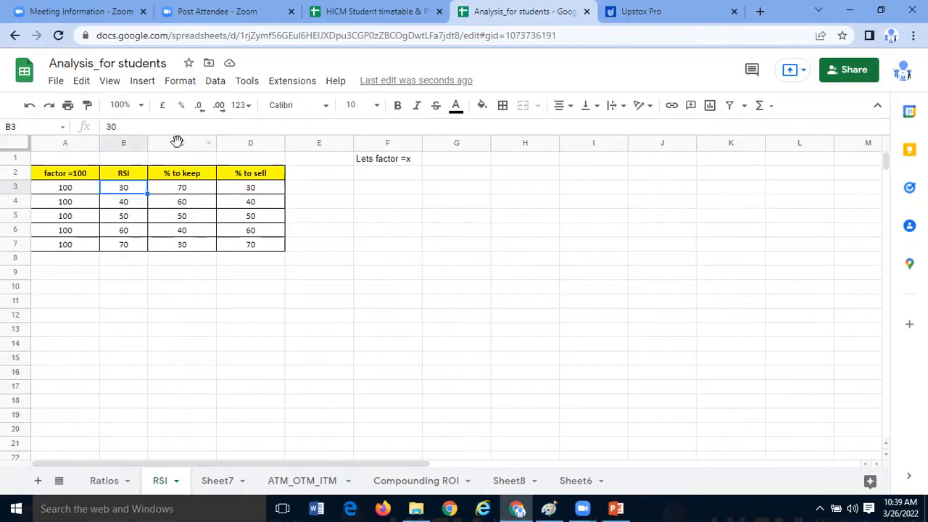
left_click(177, 141)
left_click(139, 187)
left_click(141, 204)
left_click(134, 219)
left_click(129, 232)
left_click(132, 246)
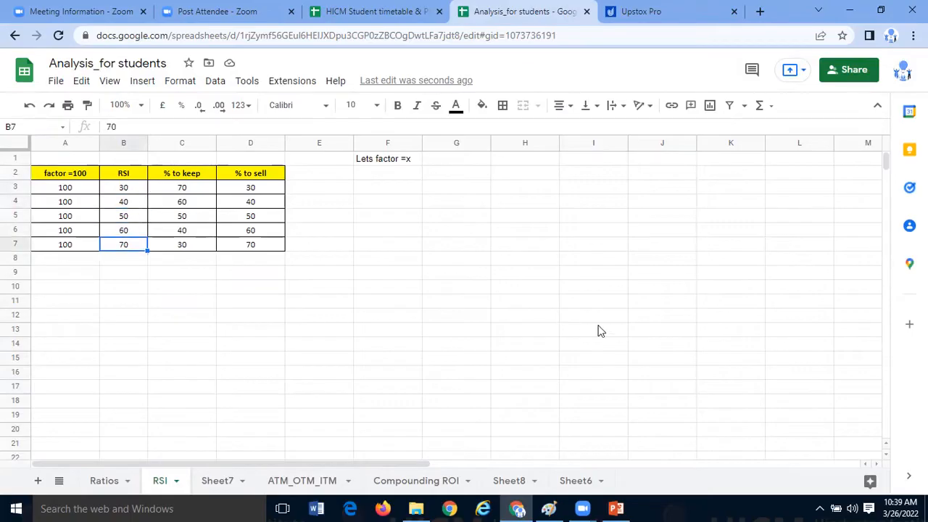
left_click(159, 278)
left_click_drag(139, 190, 138, 245)
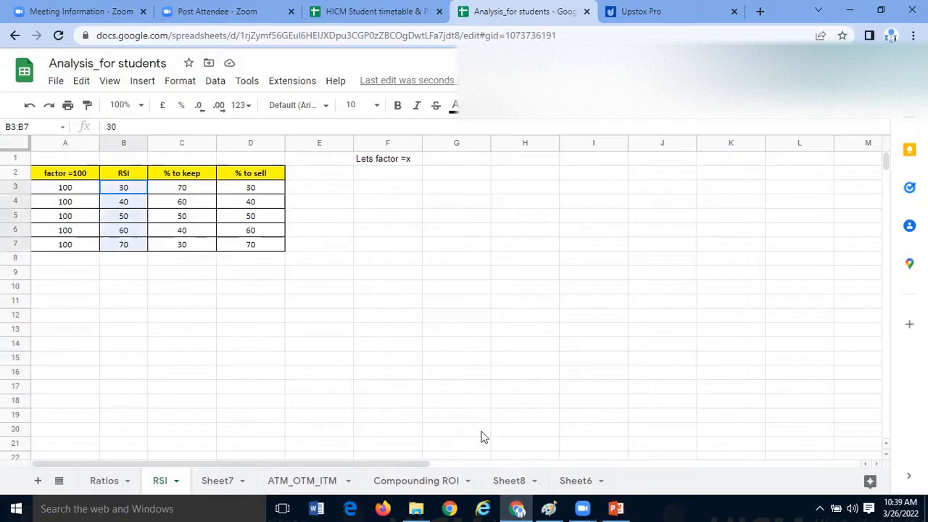
- Switch to Upstox Pro, open the TCS chart from the Theta Gainers watchlist and change it to the TradingView chart
left_click(666, 11)
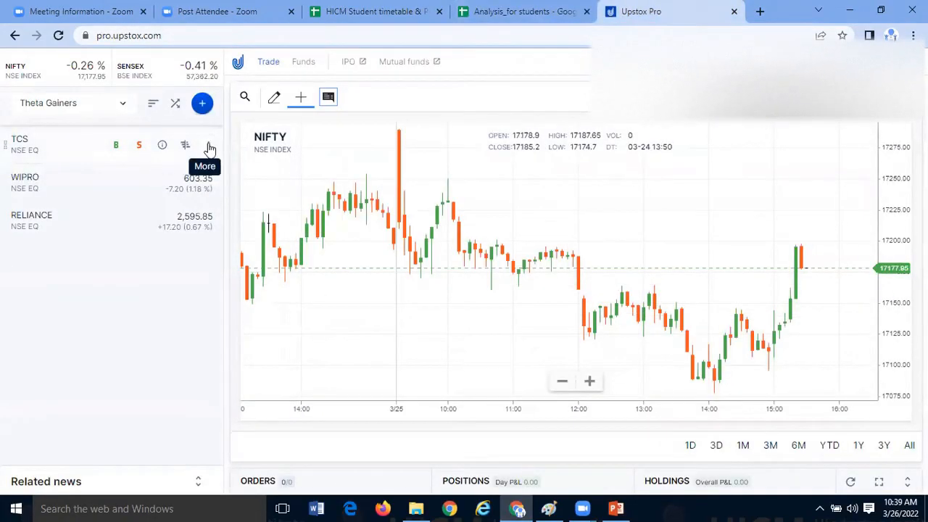
left_click(208, 146)
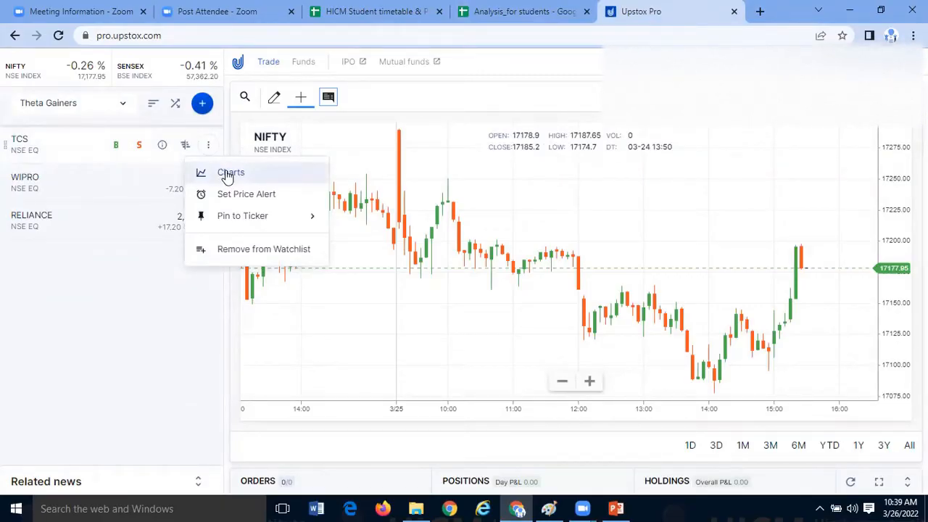
left_click(227, 176)
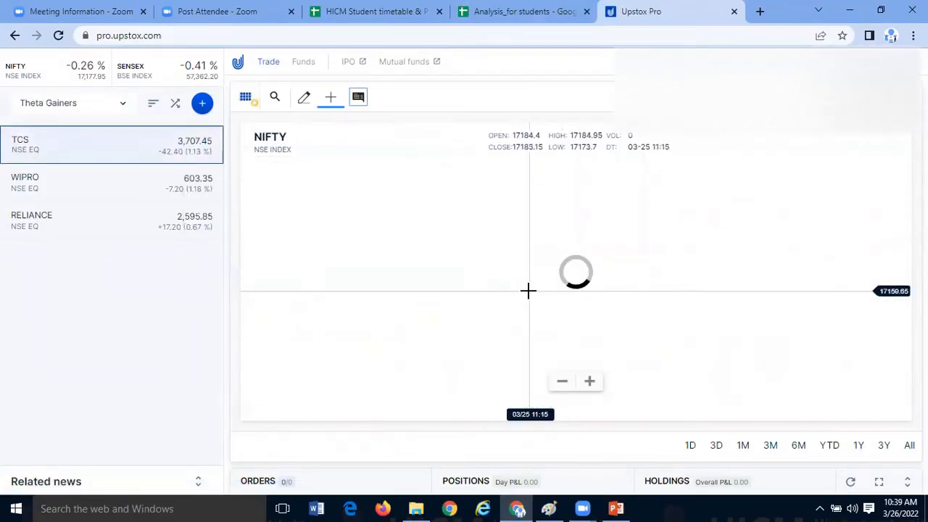
left_click_drag(498, 286, 385, 290)
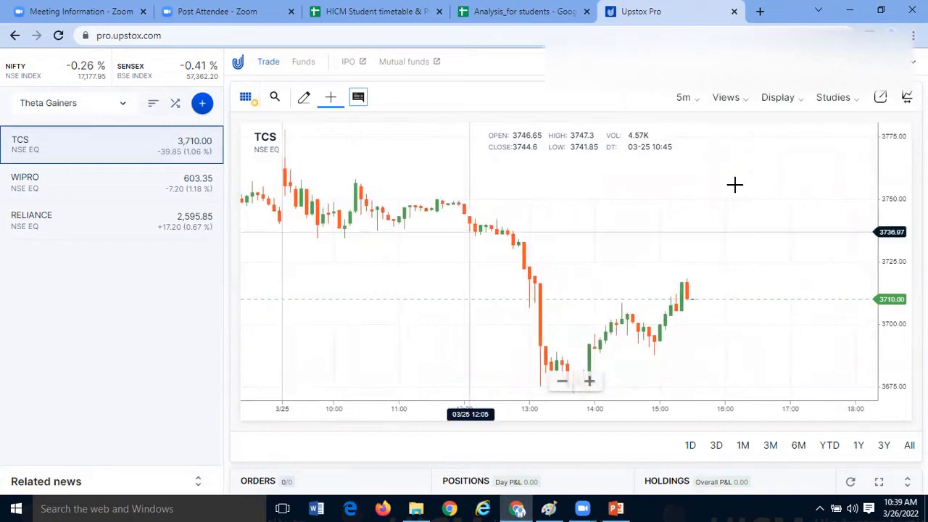
left_click(695, 102)
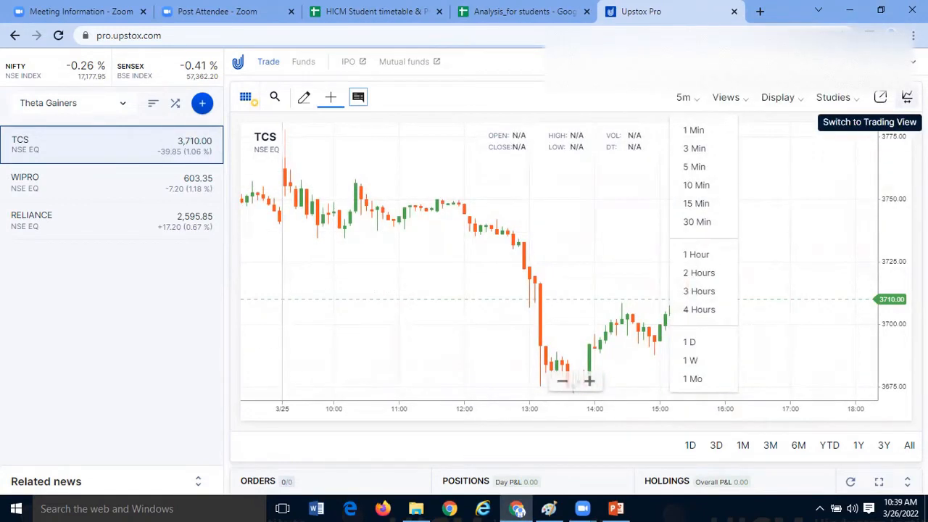
left_click(907, 98)
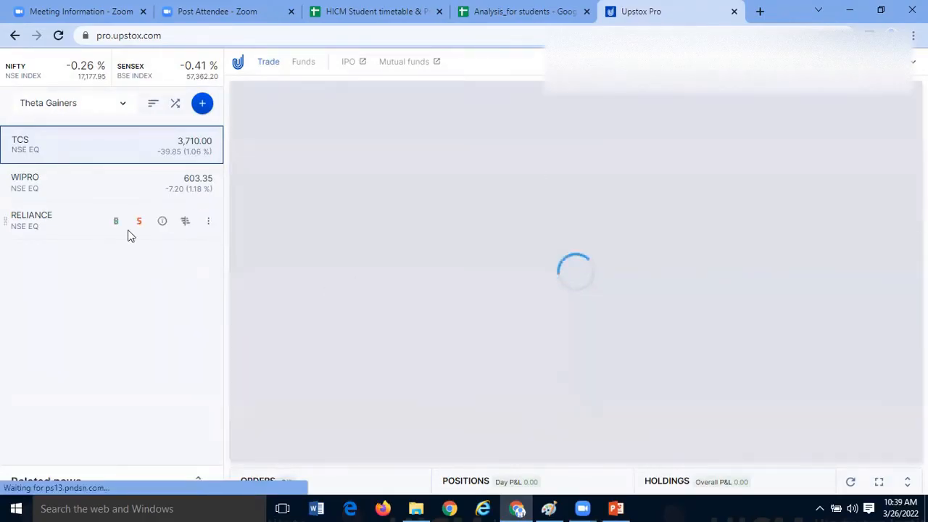
- Search for the NIFTYBEES scrip and add its NSE EQ listing to the Theta Gainers watchlist
left_click(125, 108)
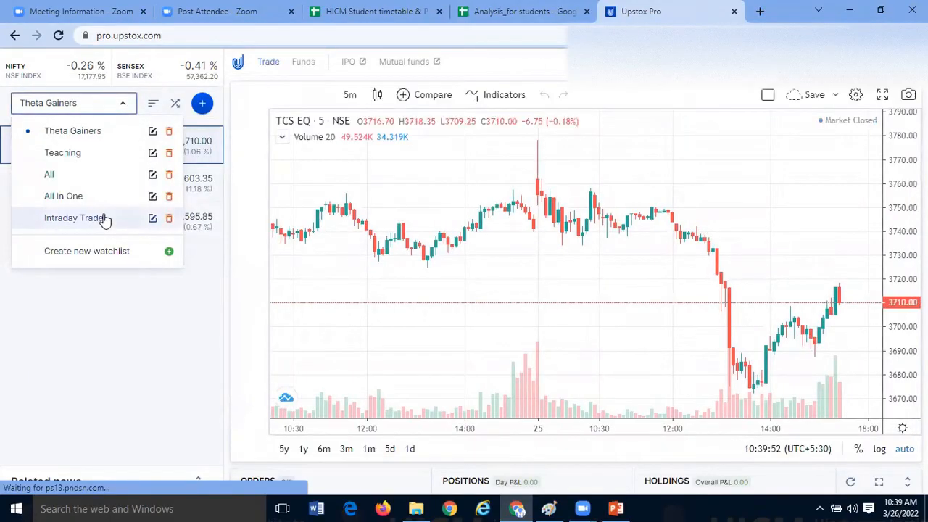
left_click(201, 103)
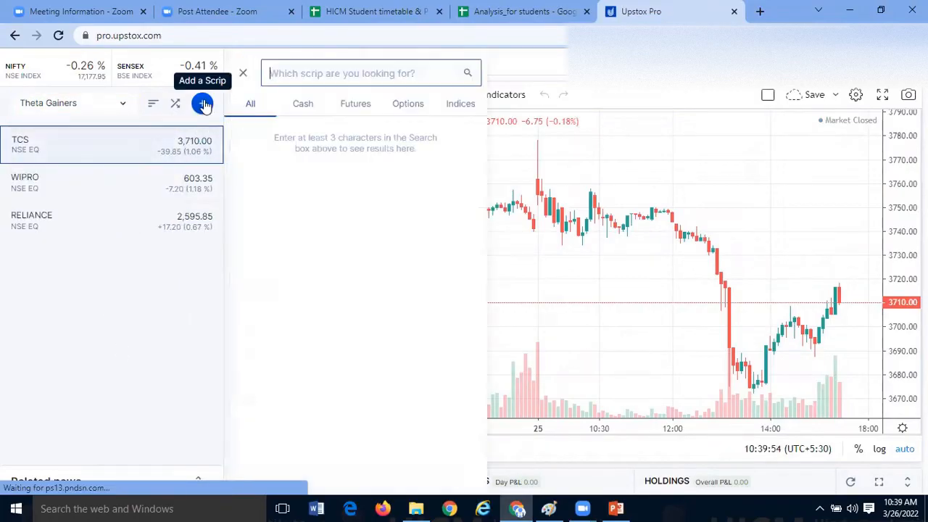
type("NIFTY")
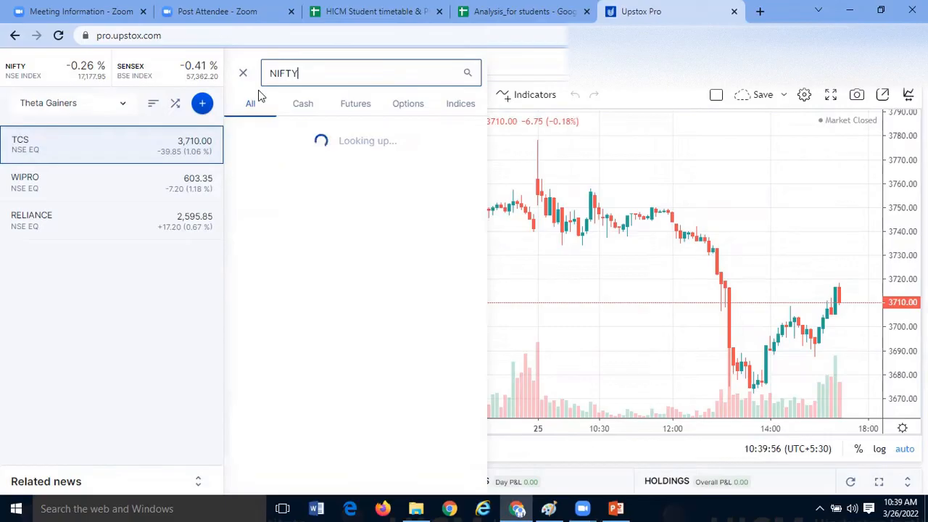
type("BEES")
left_click(456, 152)
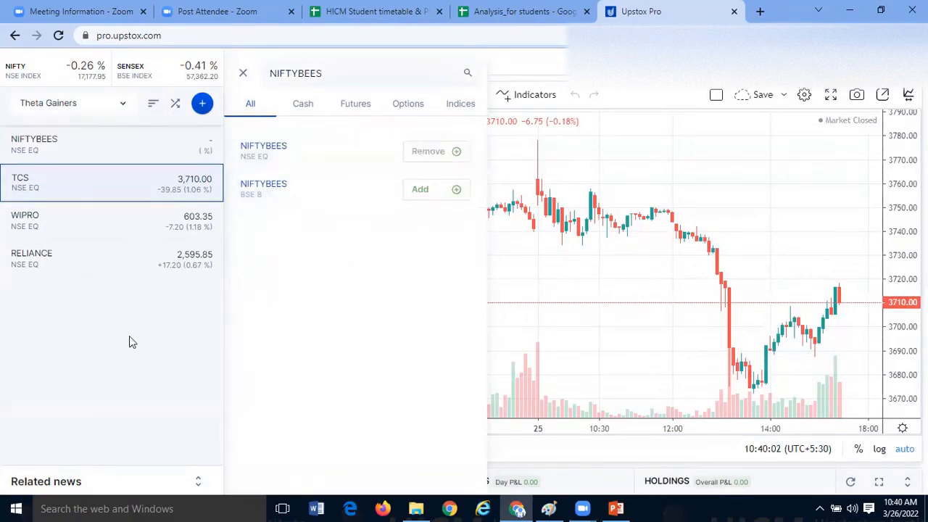
left_click(129, 336)
- Open the chart of NIFTYBEES from the Theta Gainers watchlist
mouse_move(187, 184)
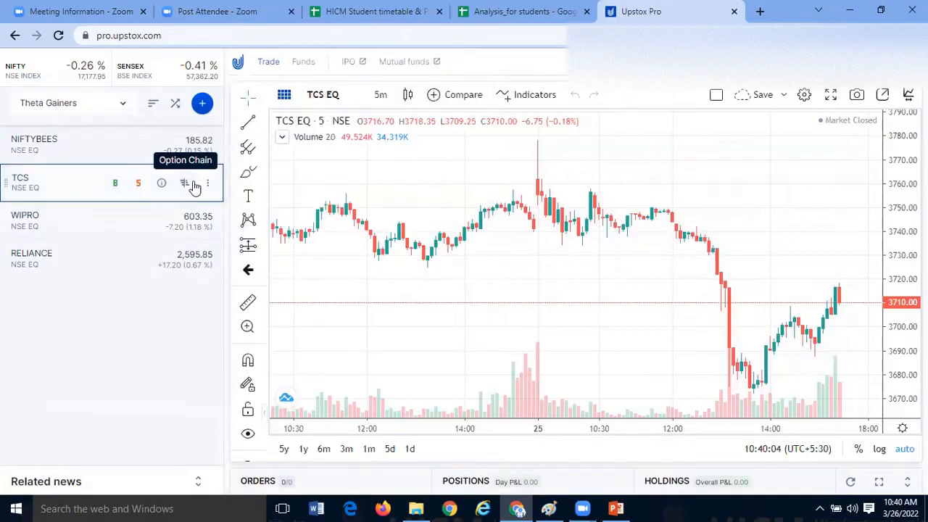
left_click(208, 145)
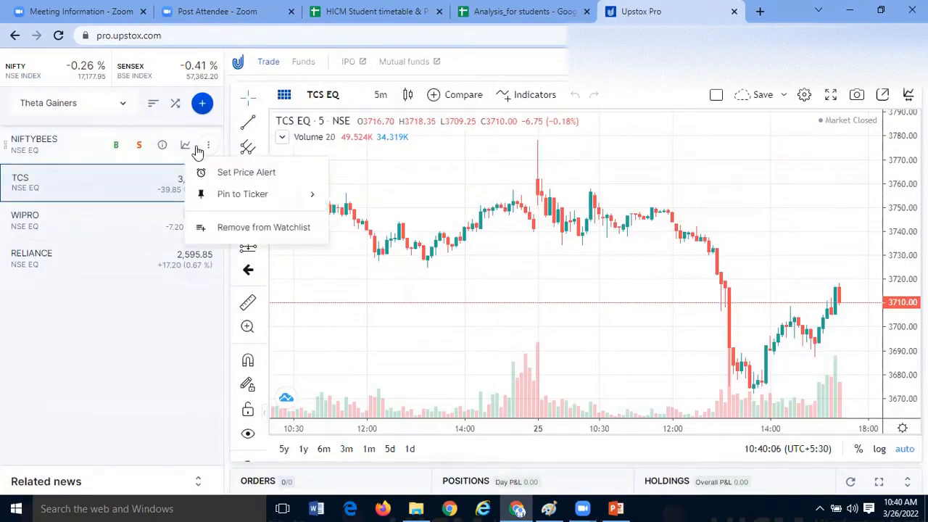
left_click(188, 149)
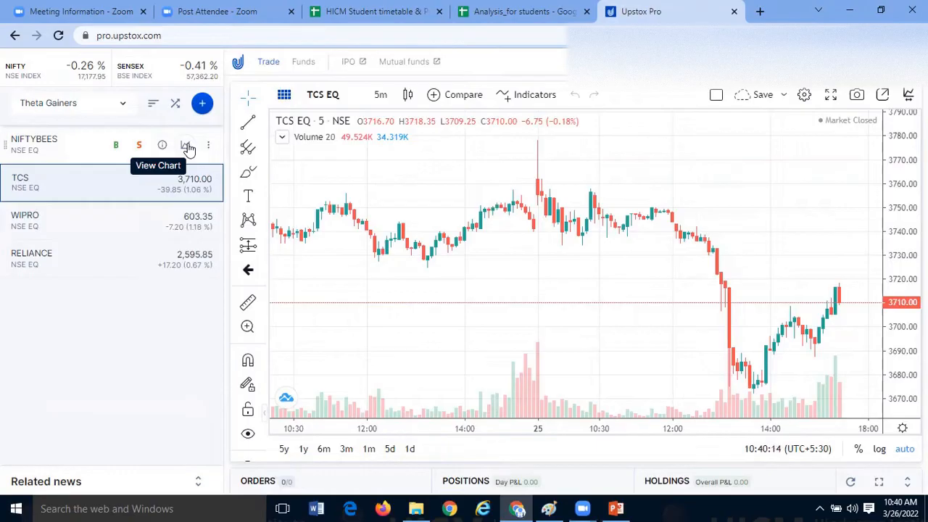
left_click(187, 148)
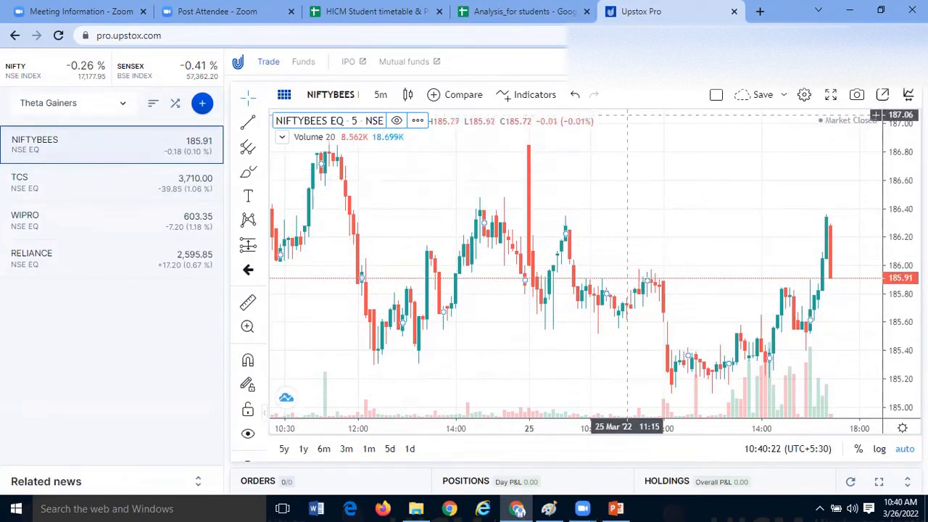
left_click(909, 95)
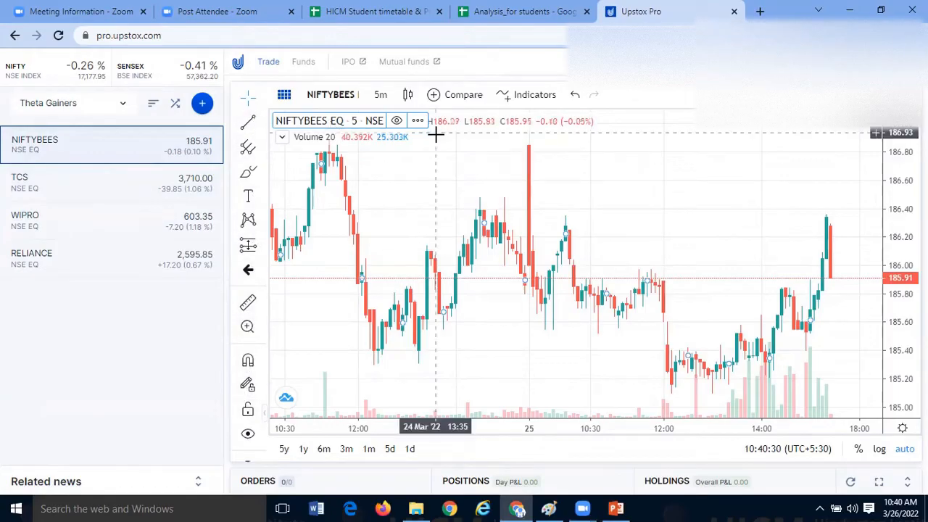
- Set the NIFTYBEES chart to a 1 day interval and change its candles to a line chart
left_click(380, 95)
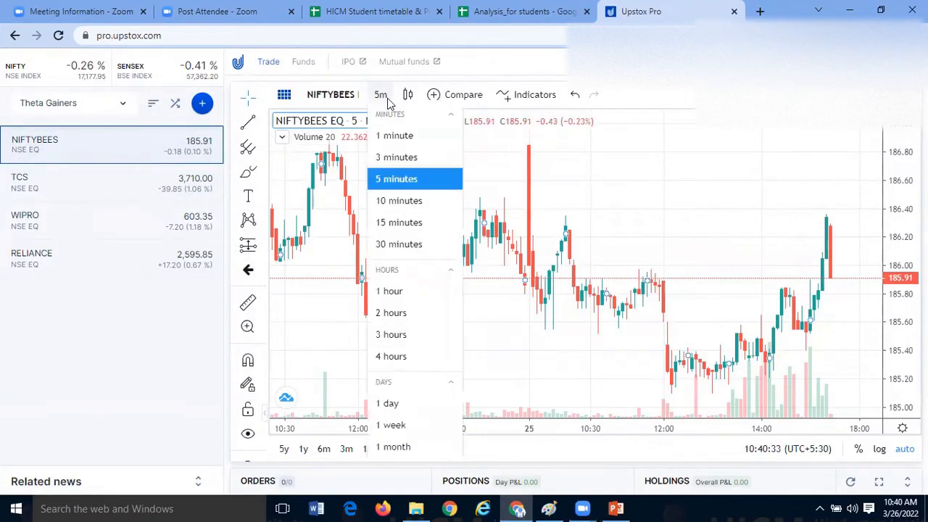
left_click(401, 403)
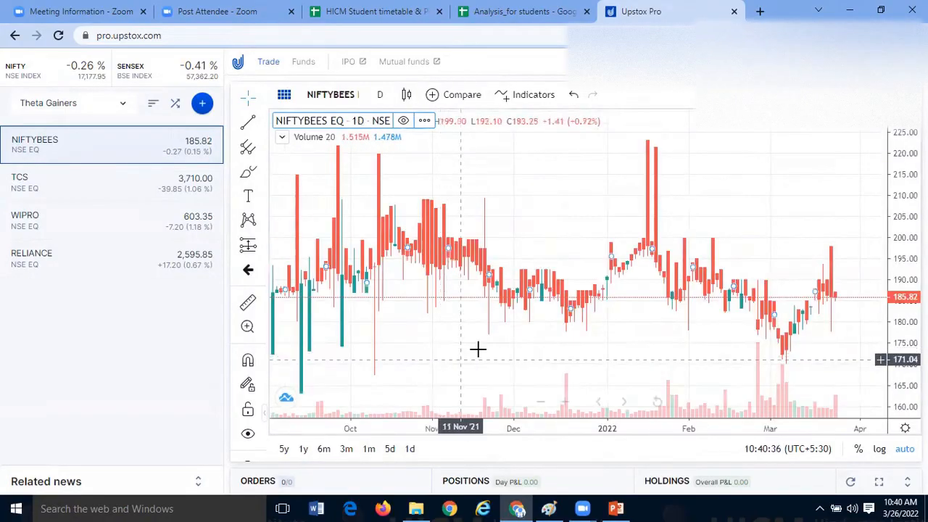
left_click(408, 95)
left_click(449, 239)
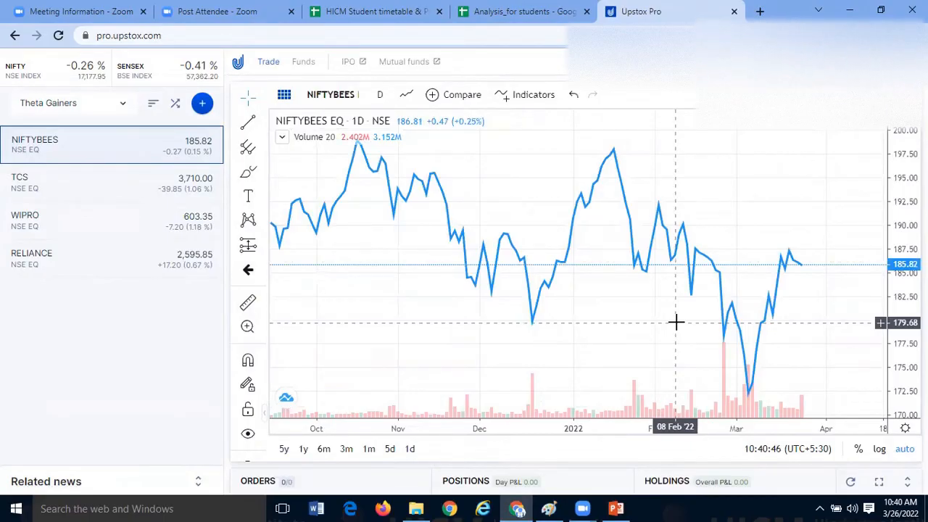
left_click_drag(676, 323, 500, 310)
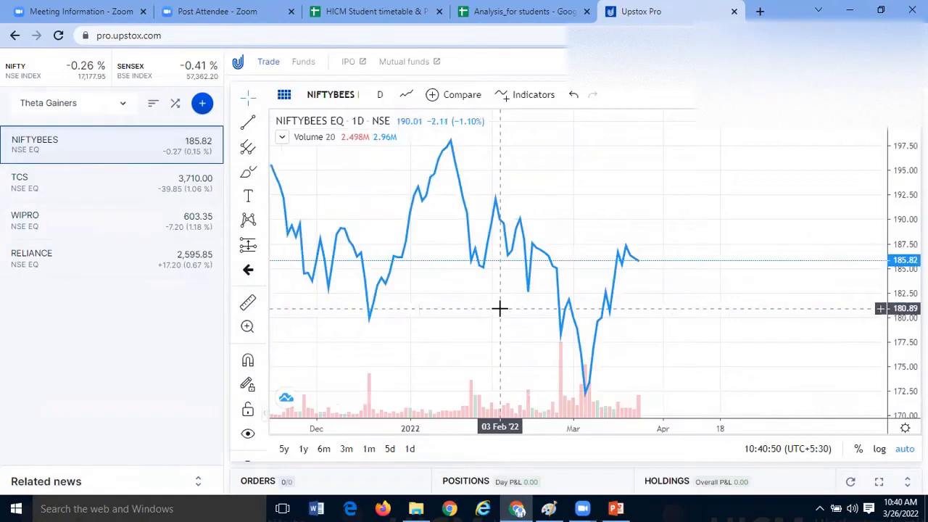
- Find the Relative Strength Index indicator with the search term "rsi" and add it to the NIFTYBEES chart
left_click(532, 96)
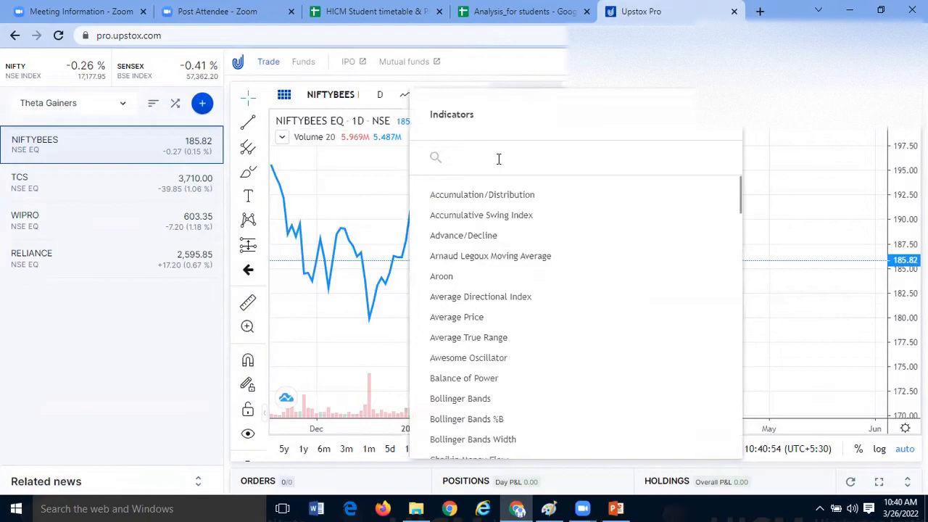
type("rsi")
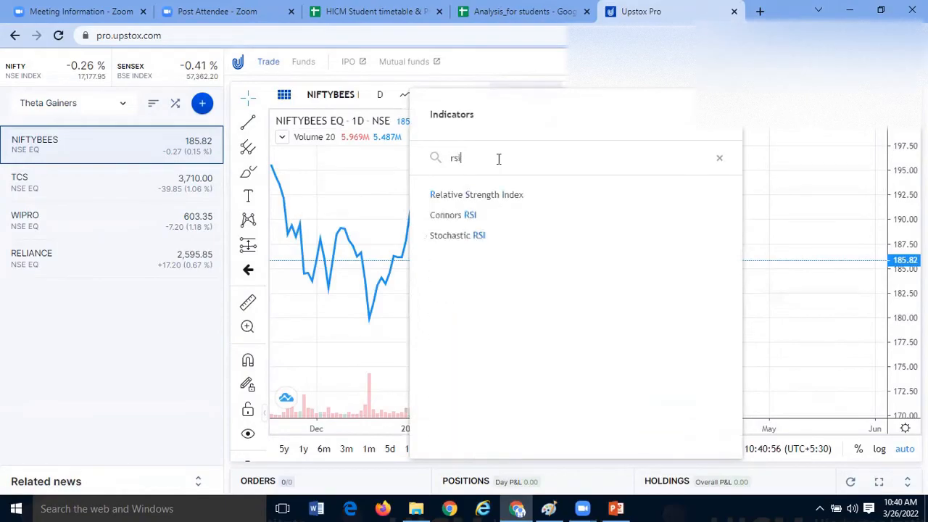
left_click(489, 206)
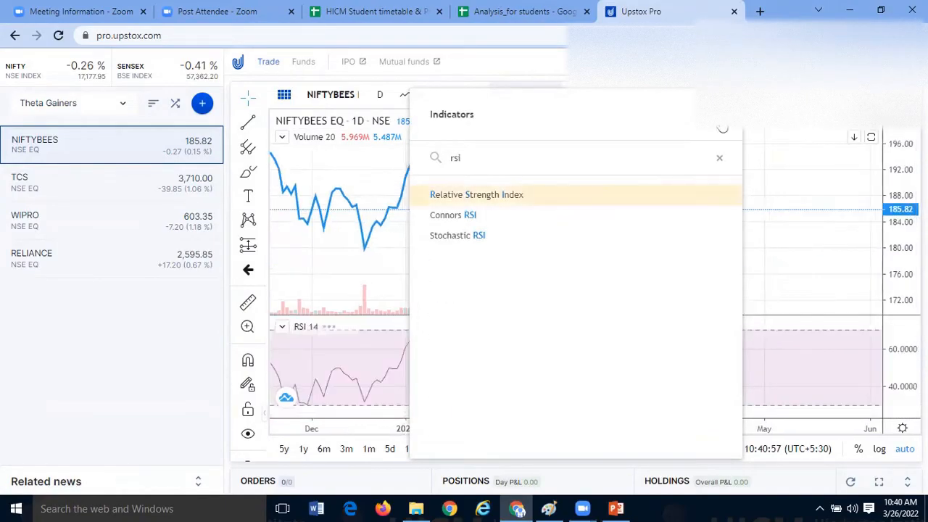
key("Escape")
- Review the length input and the upper and lower limit styles in the RSI indicator's settings
mouse_move(332, 327)
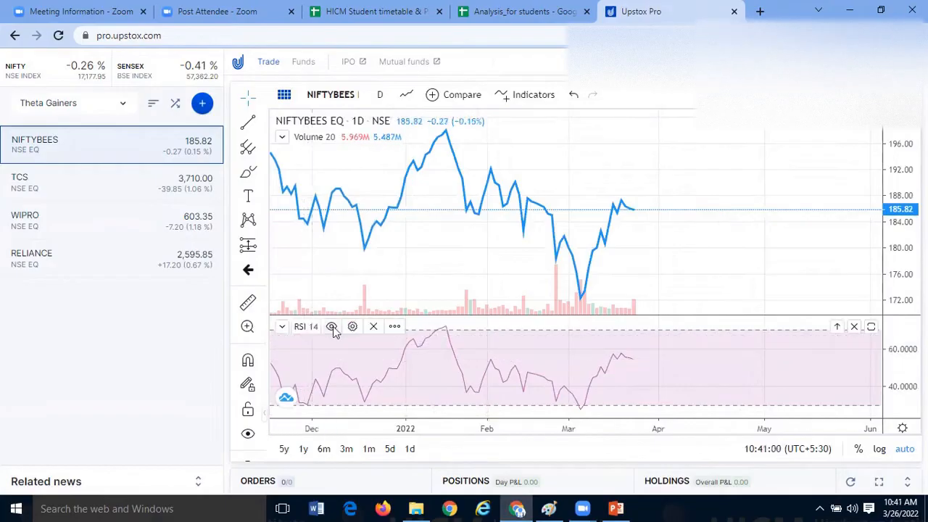
left_click(352, 327)
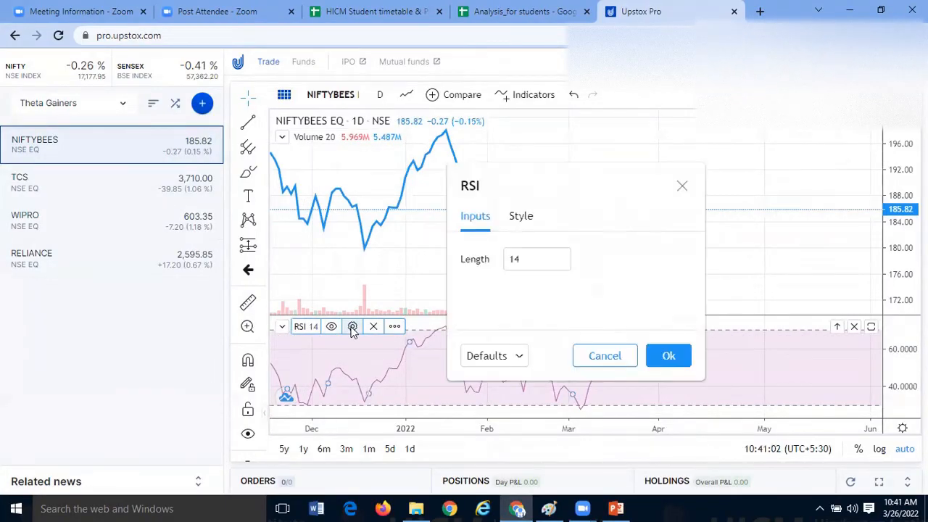
left_click(528, 221)
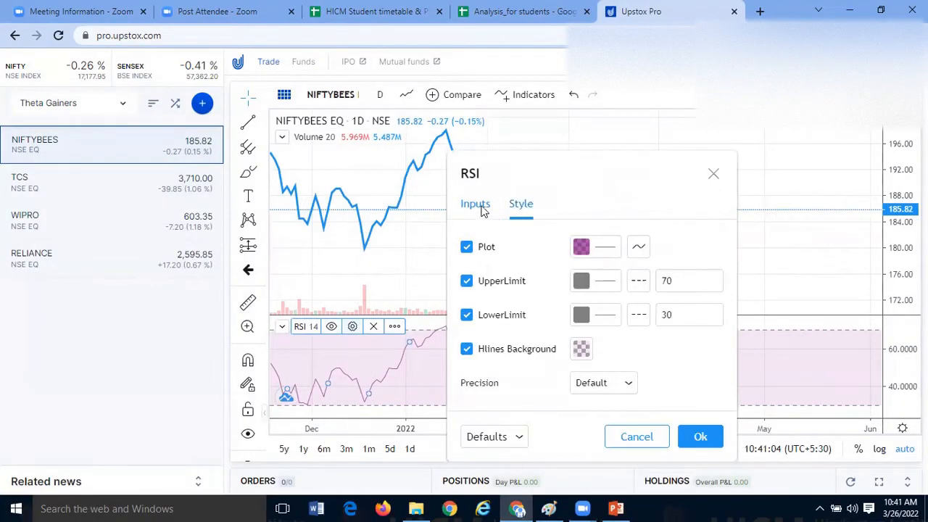
left_click(483, 208)
left_click(682, 175)
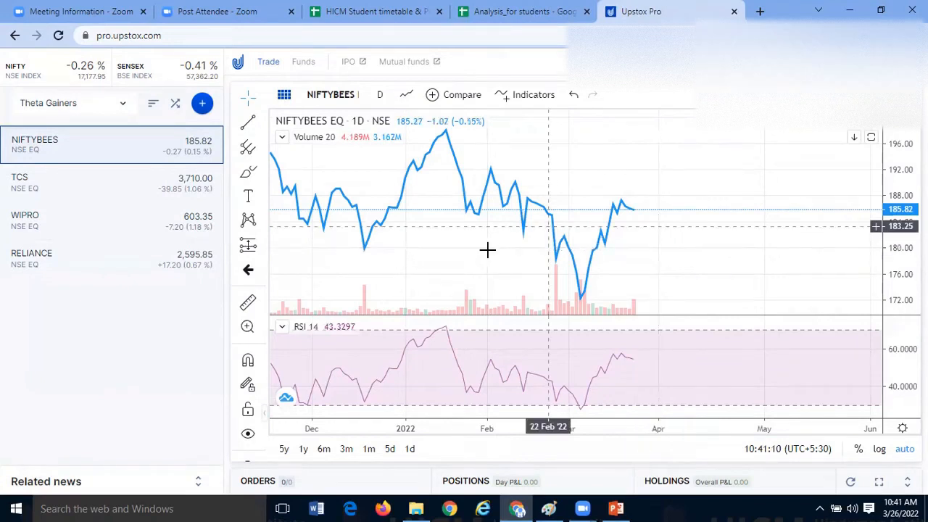
- Compare the NIFTYBEES price line with its RSI curve over recent months, checking the Paint diagram for the overbought and oversold levels
left_click_drag(491, 250, 544, 254)
left_click_drag(568, 368, 404, 356)
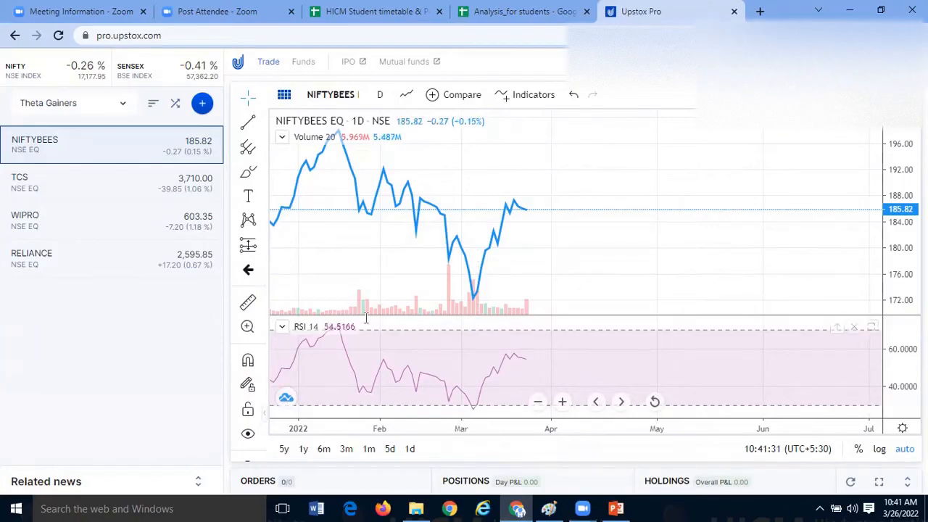
key("alt+Tab")
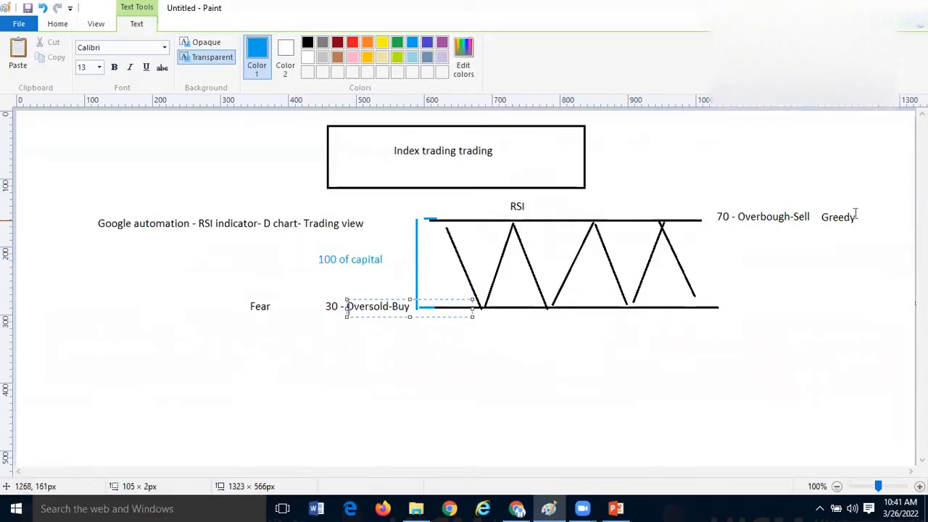
left_click(517, 509)
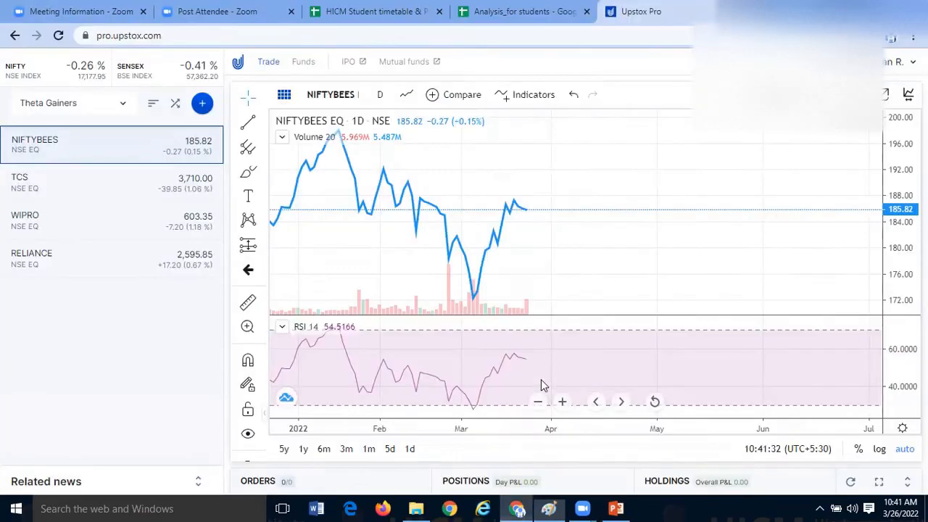
left_click_drag(434, 348, 570, 350)
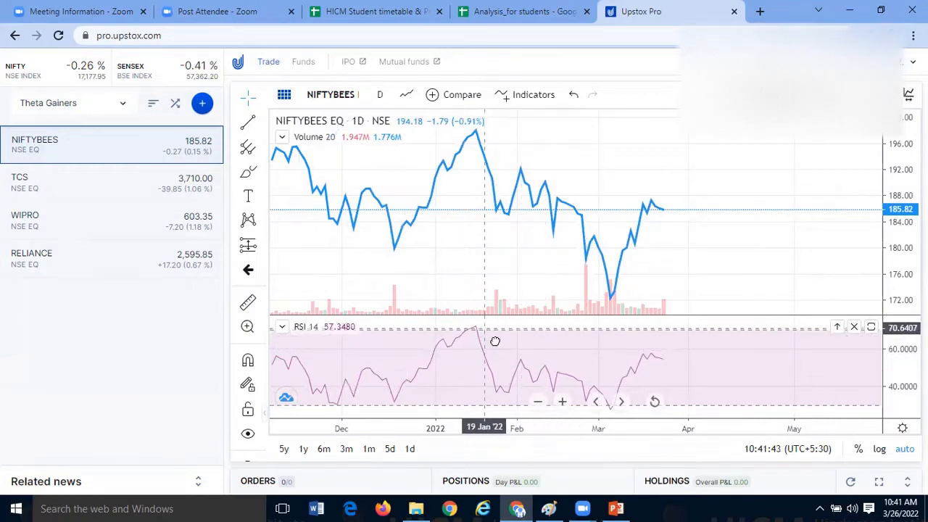
left_click_drag(496, 341, 349, 345)
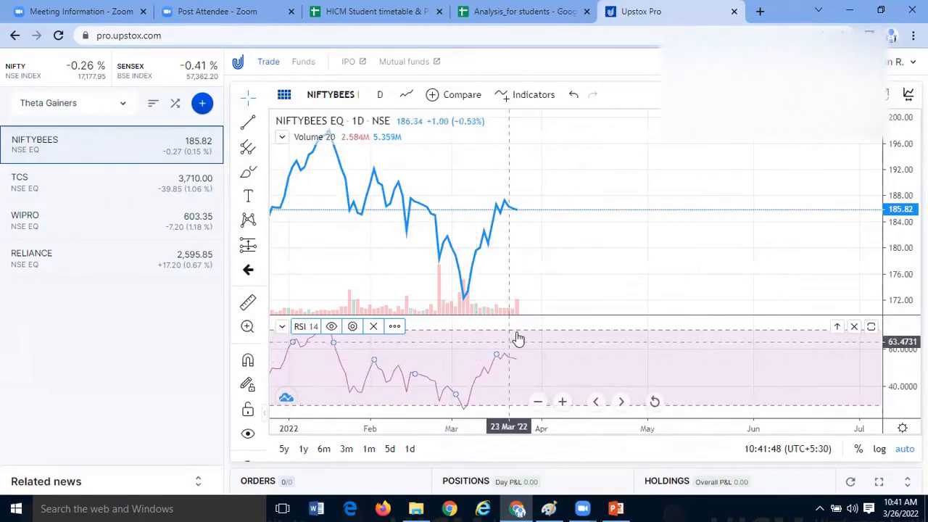
left_click_drag(529, 336, 556, 336)
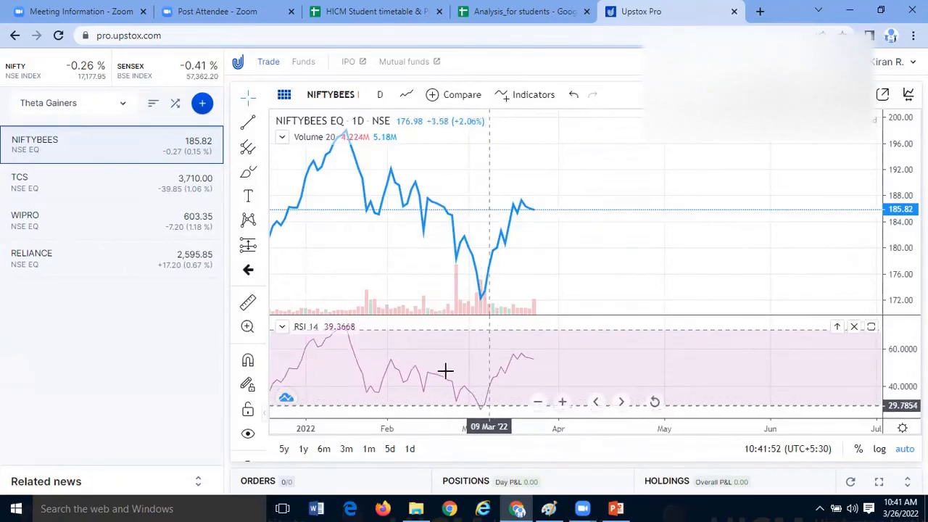
left_click_drag(484, 355, 587, 351)
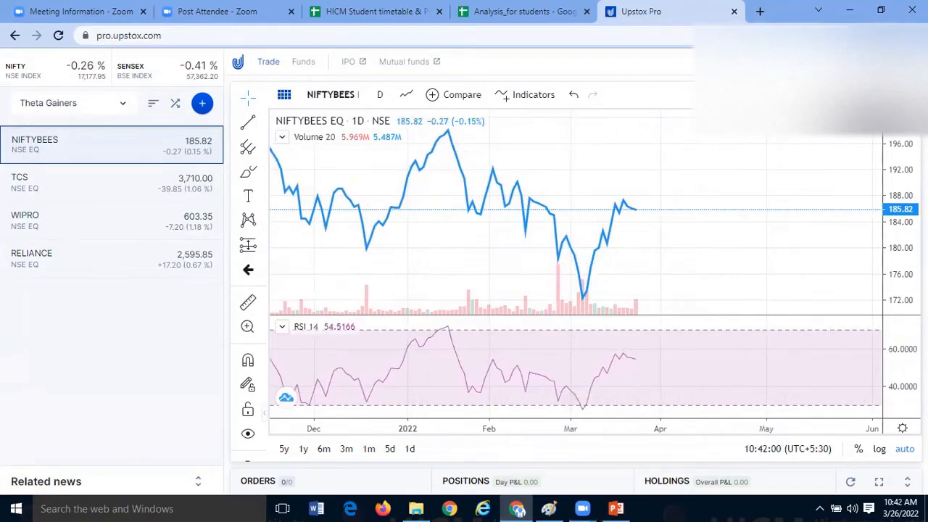
- Open the NIFTYBEES chart in its own browser tab and switch to it
left_click(888, 97)
left_click(531, 7)
left_click(653, 10)
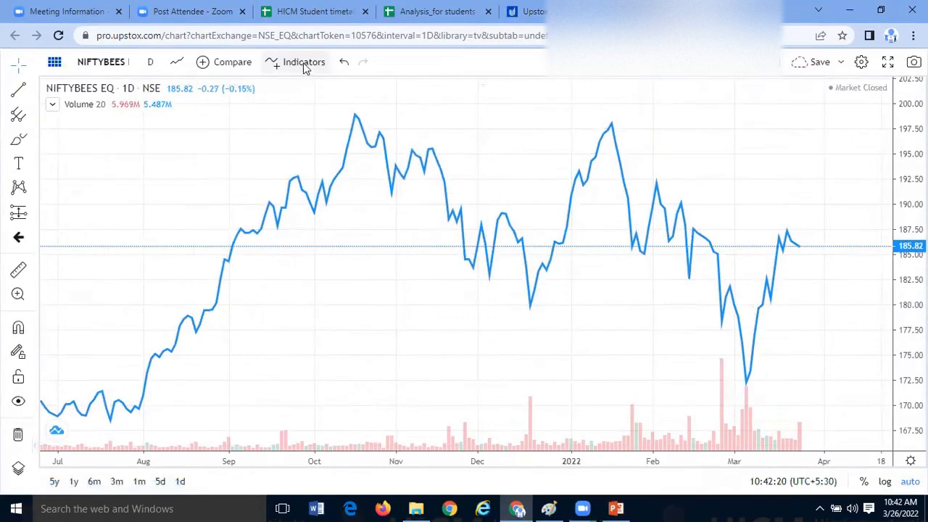
- Add the Relative Strength Index indicator to the separate full-size NIFTYBEES chart
left_click(303, 64)
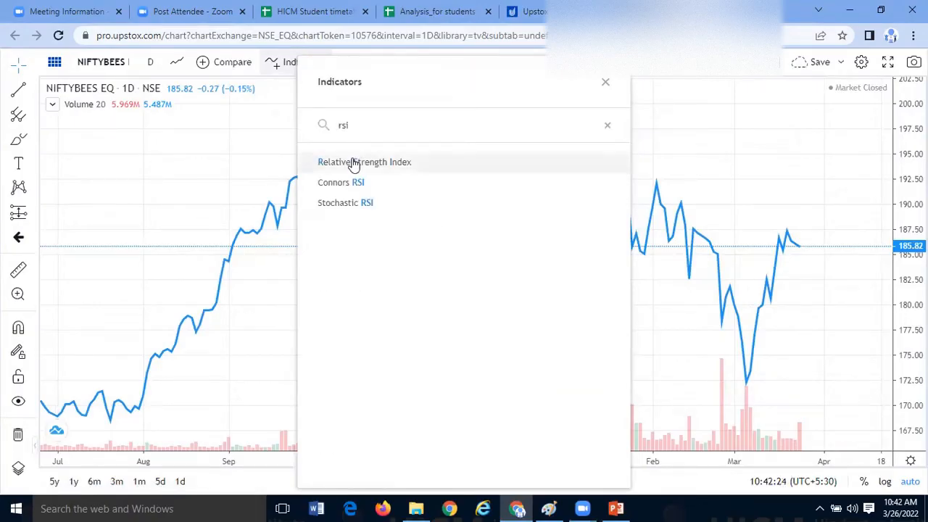
left_click(354, 164)
left_click(605, 82)
left_click_drag(489, 255, 416, 250)
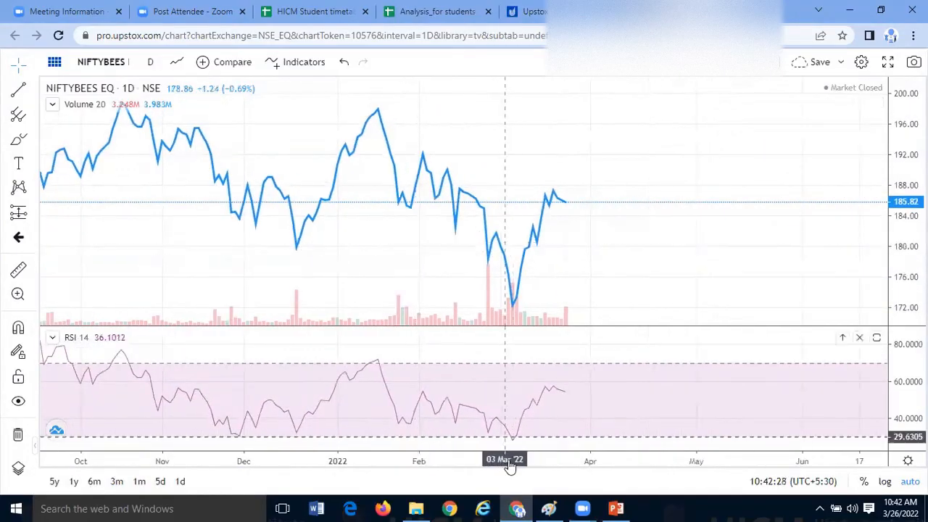
- Switch to the Analysis_for students spreadsheet and highlight the keep/sell percentage table in A2:D7
left_click(335, 12)
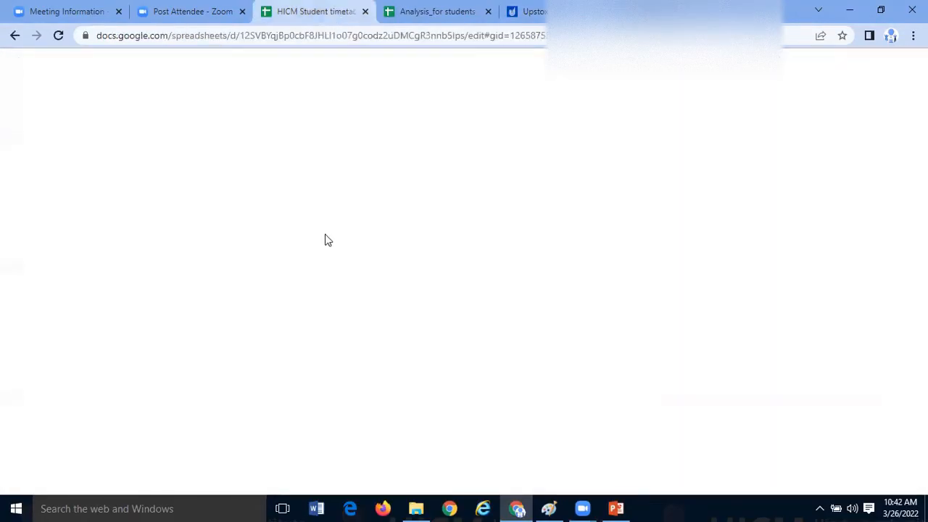
key("ctrl+Tab")
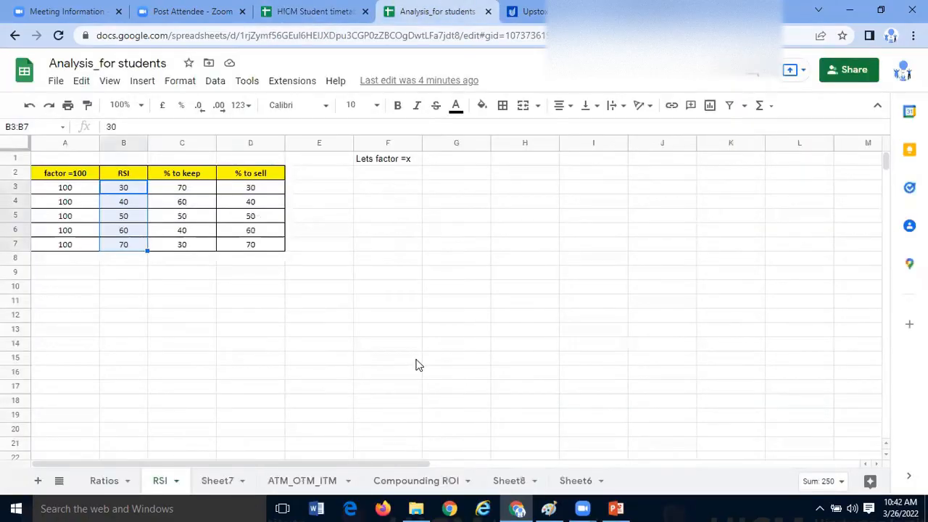
left_click(319, 330)
left_click_drag(86, 177, 253, 247)
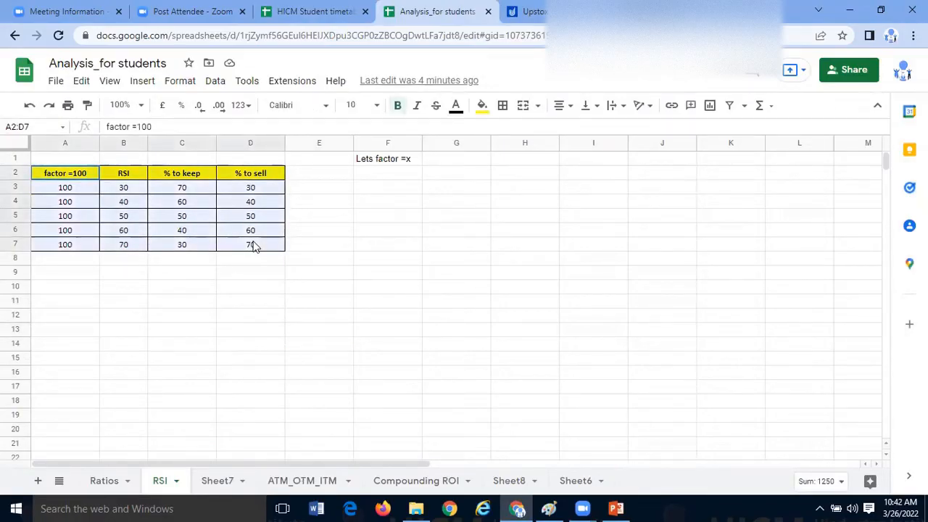
left_click_drag(254, 247, 254, 246)
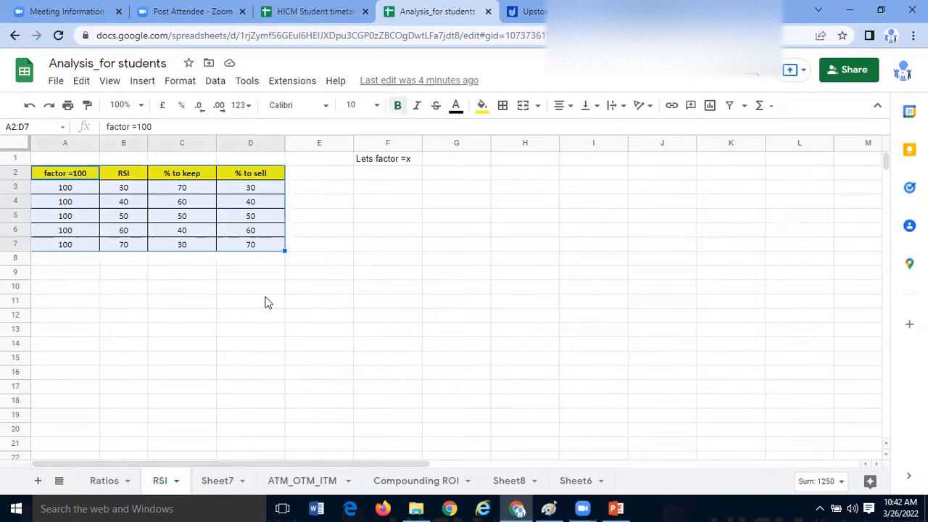
left_click(250, 301)
- Highlight the factor and RSI values in A3:B7 and go down the RSI column from B3 to B7
left_click_drag(75, 190, 120, 249)
left_click(124, 287)
left_click(127, 190)
key("Down")
key("Down")
key("Down")
key("Down")
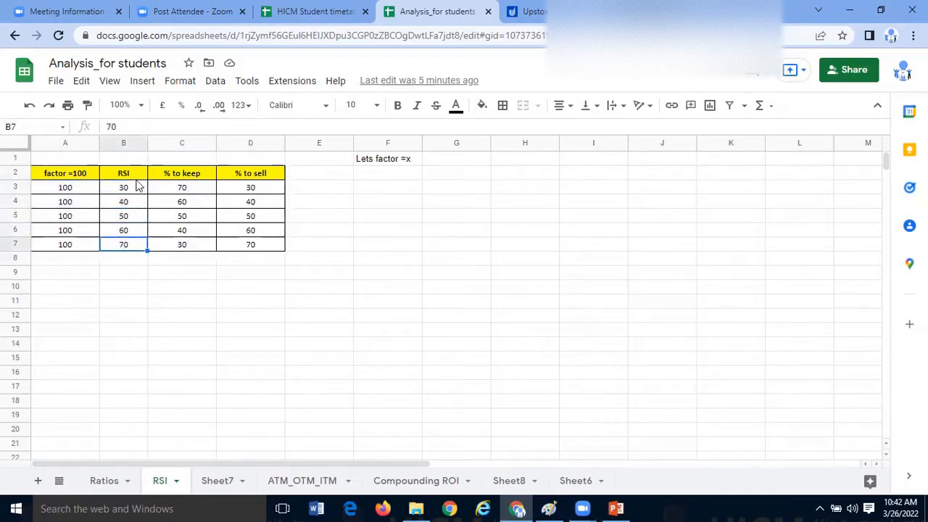
- Highlight the RSI column B2:B7 including its header and point out the values in B3, B4 and B5
key("ctrl+Up")
key("shift+Down")
key("shift+Down")
key("shift+Down")
key("shift+Down")
key("shift+Down")
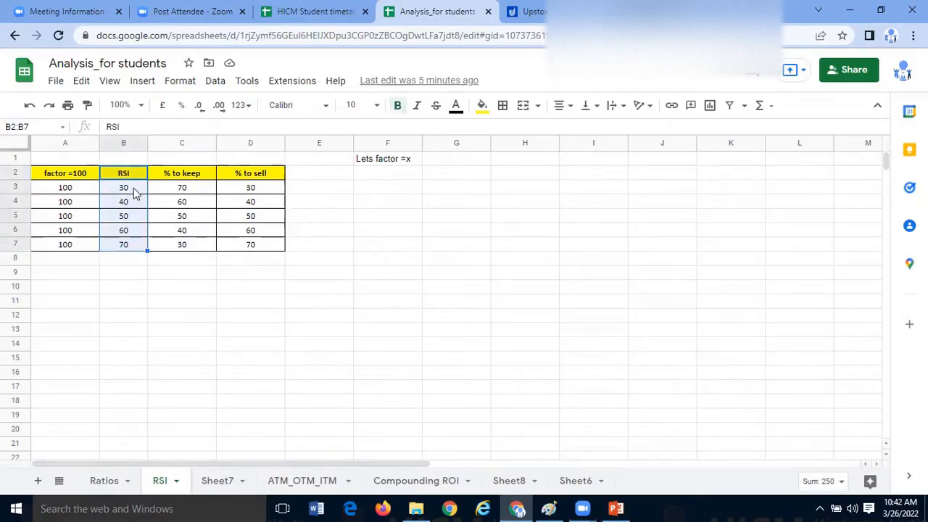
left_click(133, 192)
left_click(135, 206)
left_click(137, 219)
left_click_drag(134, 178, 135, 248)
- Return to the full-size NIFTYBEES chart and examine the price line against the RSI limits from October to March
left_click(670, 15)
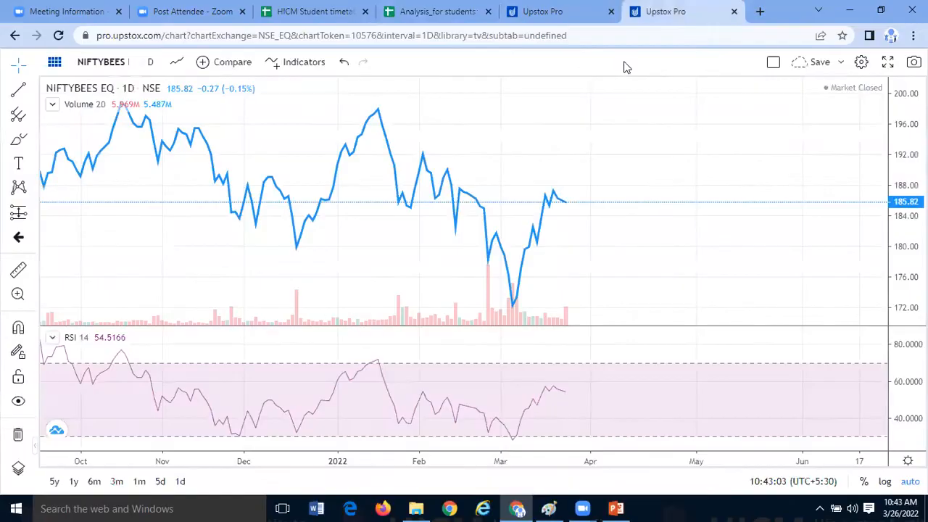
left_click_drag(554, 284, 493, 287)
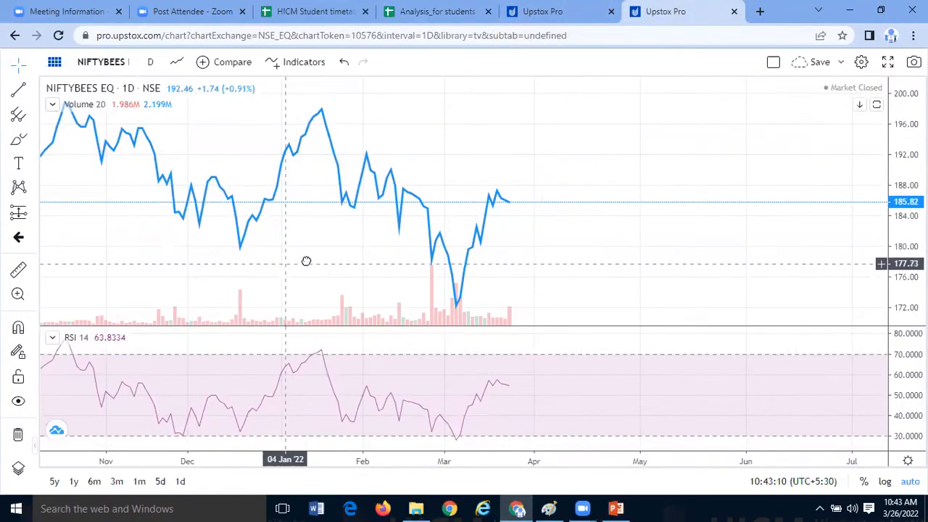
left_click_drag(307, 261, 353, 256)
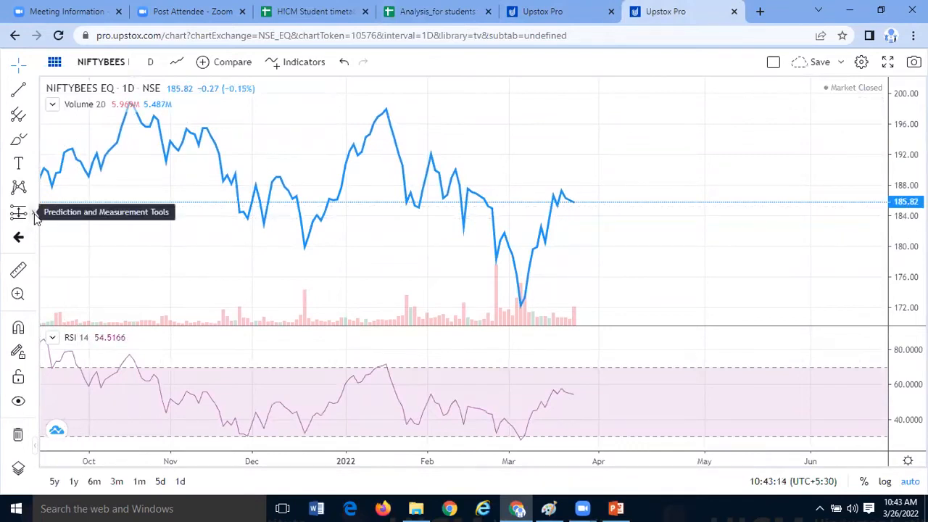
- Sketch freehand curves over the RSI's mid-January peak and under its late-January to early-February trough
left_click(32, 143)
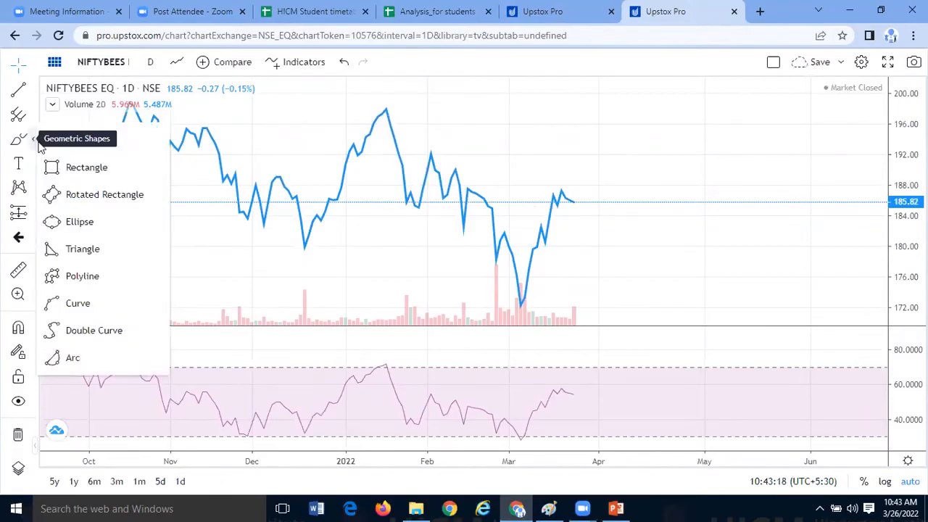
left_click(18, 139)
left_click_drag(241, 258, 343, 249)
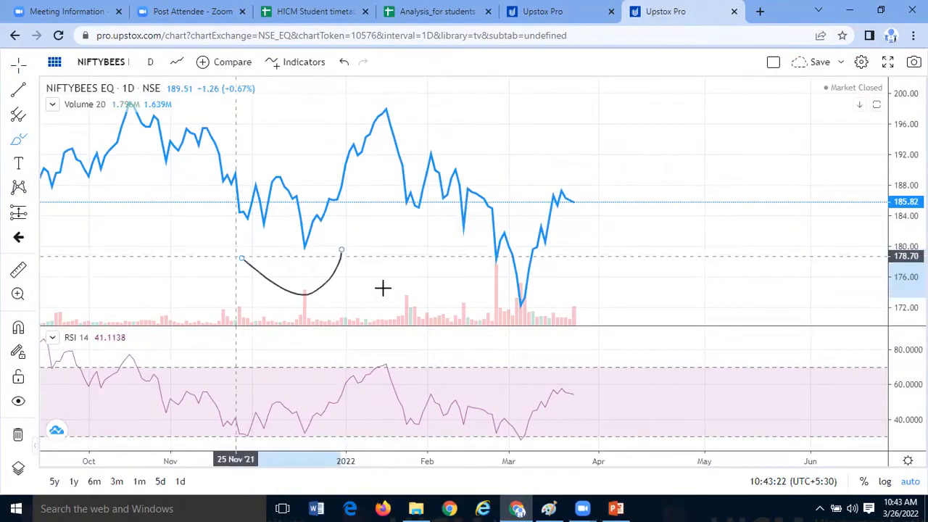
key("ctrl+z")
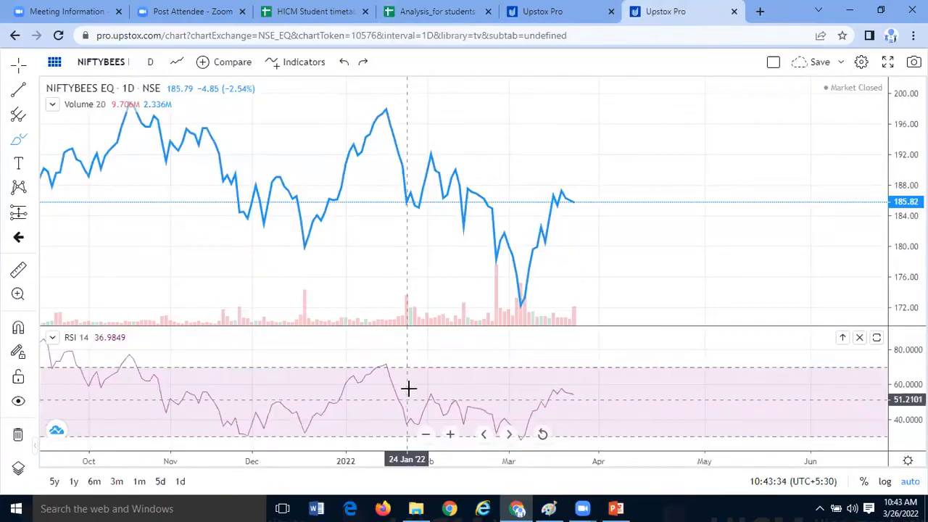
mouse_move(358, 369)
left_mouse_down()
mouse_move(399, 350)
mouse_move(419, 396)
left_mouse_up()
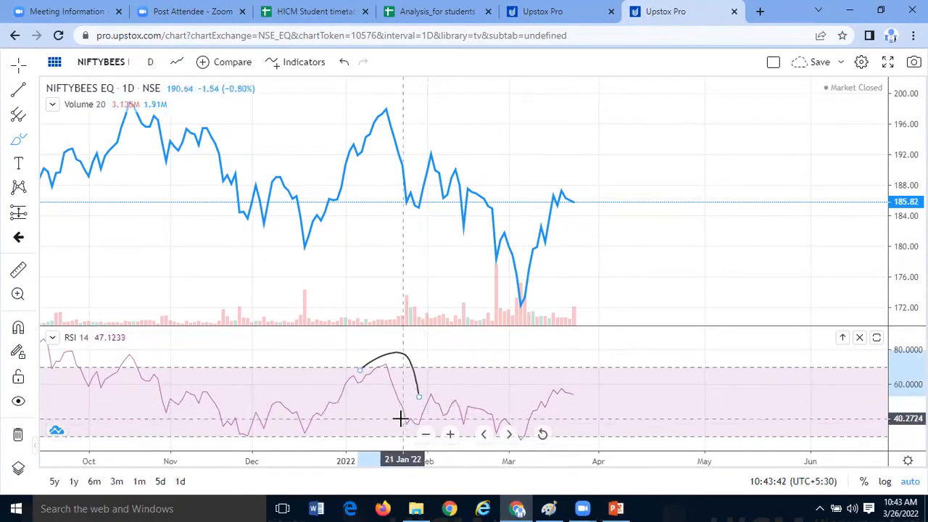
mouse_move(395, 425)
left_mouse_down()
mouse_move(439, 423)
mouse_move(451, 389)
left_mouse_up()
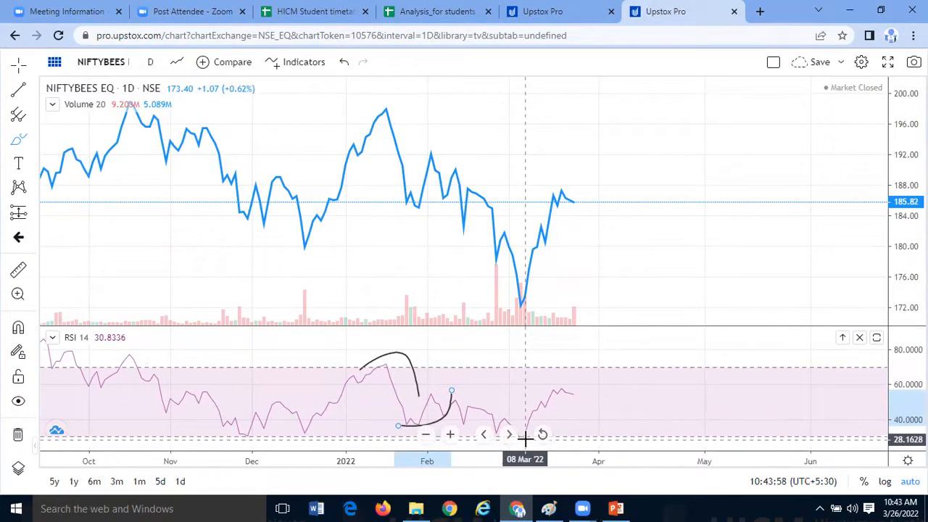
- Sketch freehand curves over the RSI's decline from February to early March and under its rise through March
left_click_drag(597, 389, 455, 389)
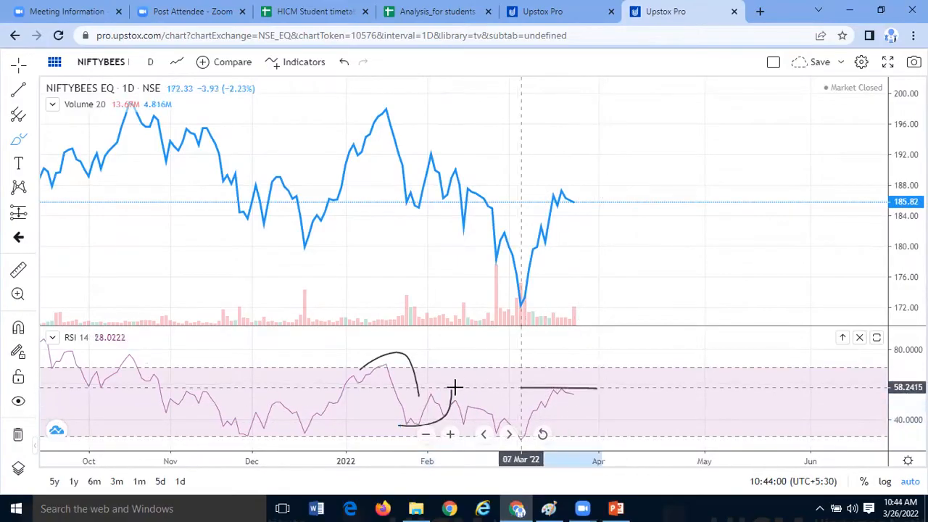
key("ctrl+z")
left_click(484, 434)
left_click(484, 434)
left_click(484, 435)
left_click(483, 434)
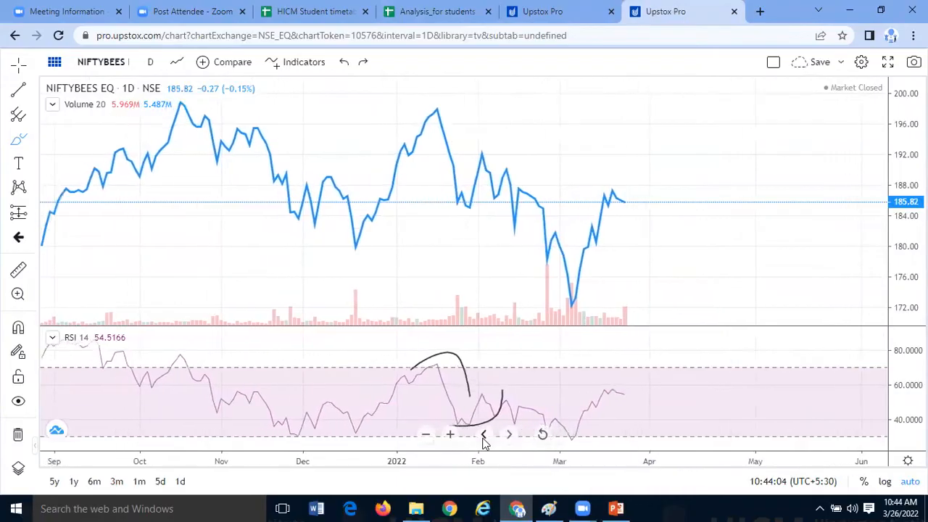
left_click(484, 435)
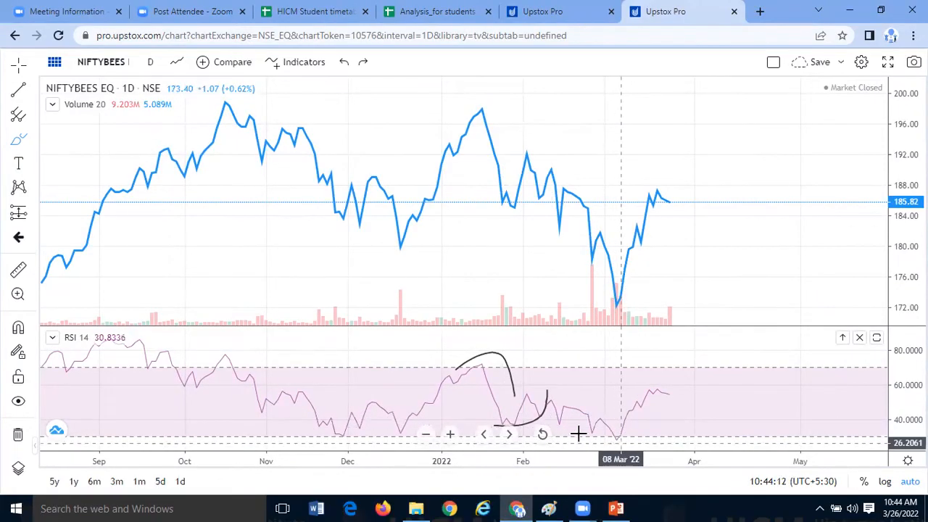
mouse_move(527, 384)
left_mouse_down()
mouse_move(566, 375)
mouse_move(624, 408)
mouse_move(632, 435)
left_mouse_up()
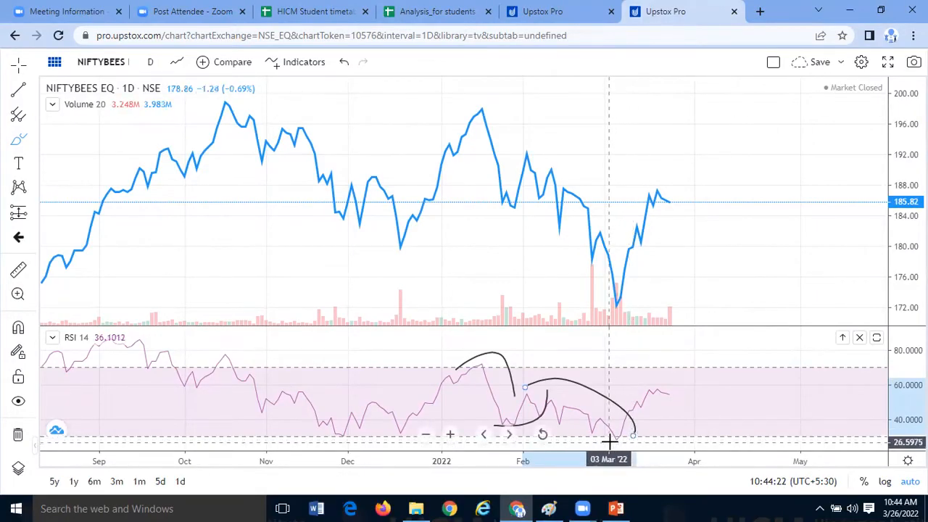
mouse_move(614, 440)
left_mouse_down()
mouse_move(660, 434)
mouse_move(686, 406)
mouse_move(690, 385)
left_mouse_up()
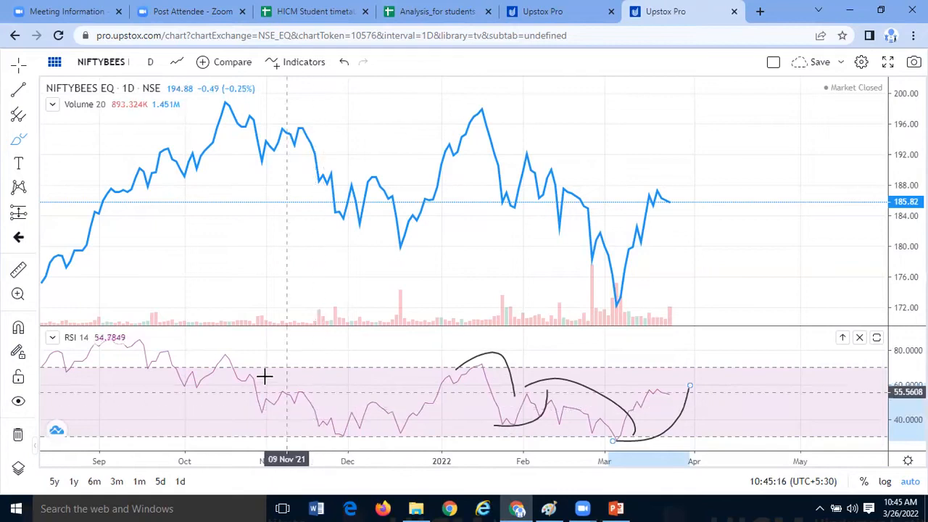
- Sketch a freehand curve over the RSI's fall from mid-October to late November
left_click_drag(220, 356, 249, 354)
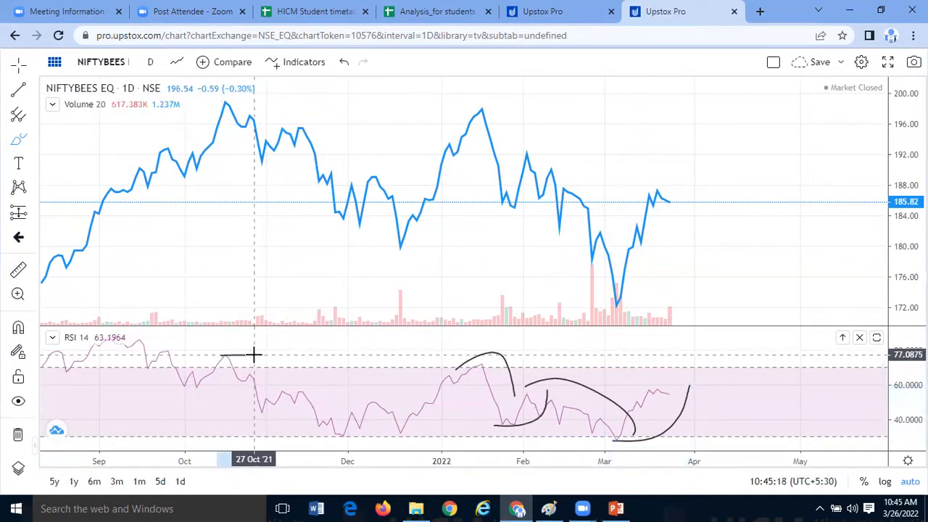
key("ctrl+z")
mouse_move(218, 355)
left_mouse_down()
mouse_move(265, 346)
mouse_move(320, 388)
left_mouse_up()
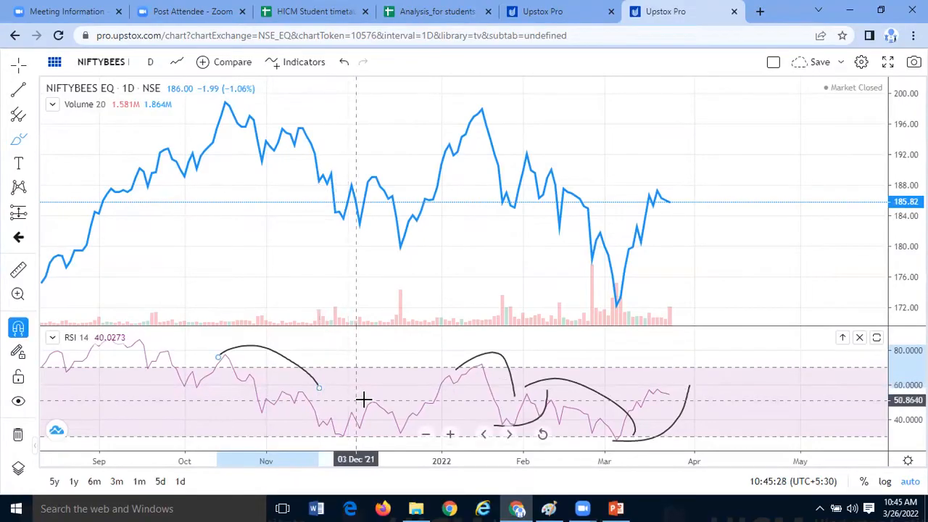
key("ctrl+z")
mouse_move(230, 356)
left_mouse_down()
mouse_move(286, 352)
mouse_move(334, 404)
left_mouse_up()
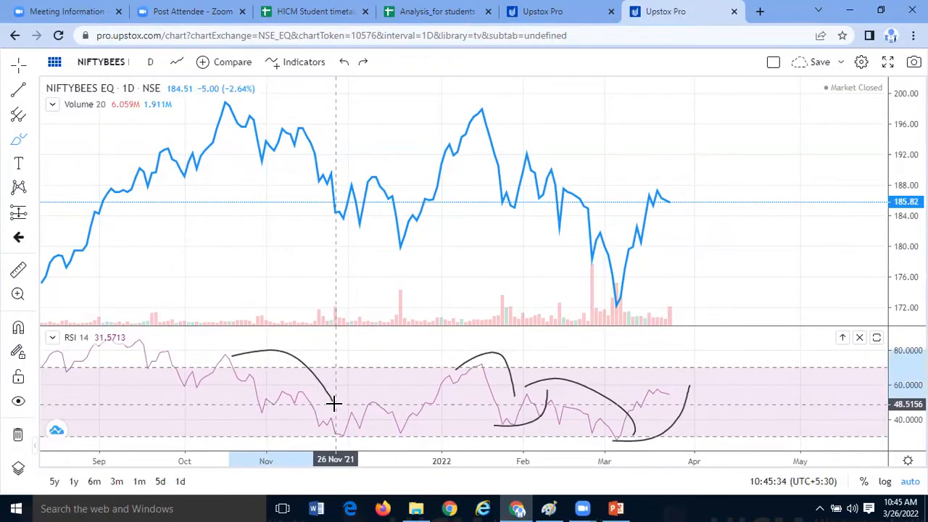
left_click_drag(333, 403, 334, 404)
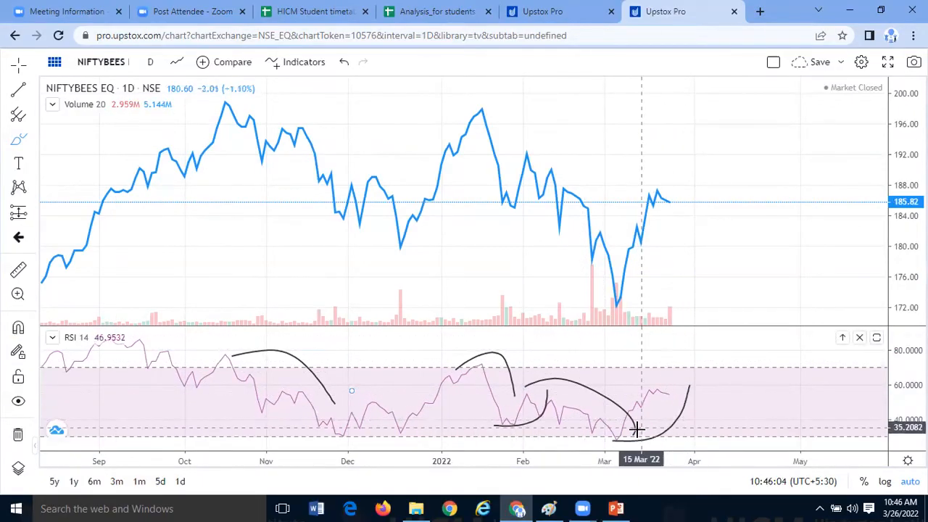
- Sketch a second curve under the RSI's March rise and undo all the freehand curves on the RSI
mouse_move(622, 437)
left_mouse_down()
mouse_move(665, 423)
mouse_move(689, 386)
left_mouse_up()
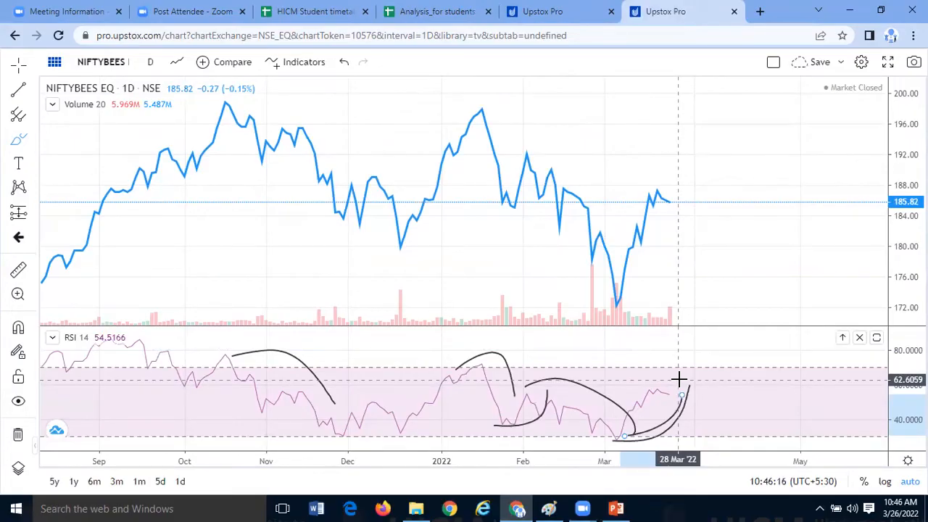
key("ctrl")
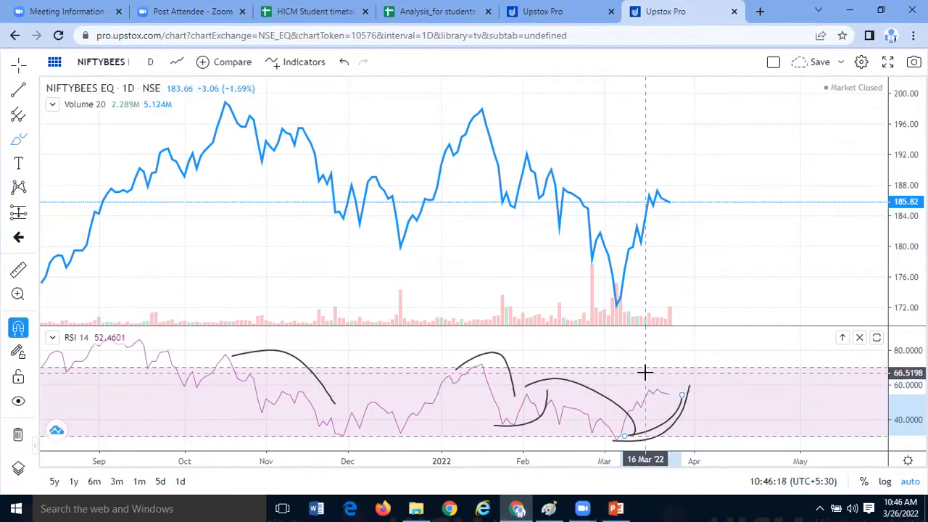
key("ctrl+z")
key("ctrl+z")
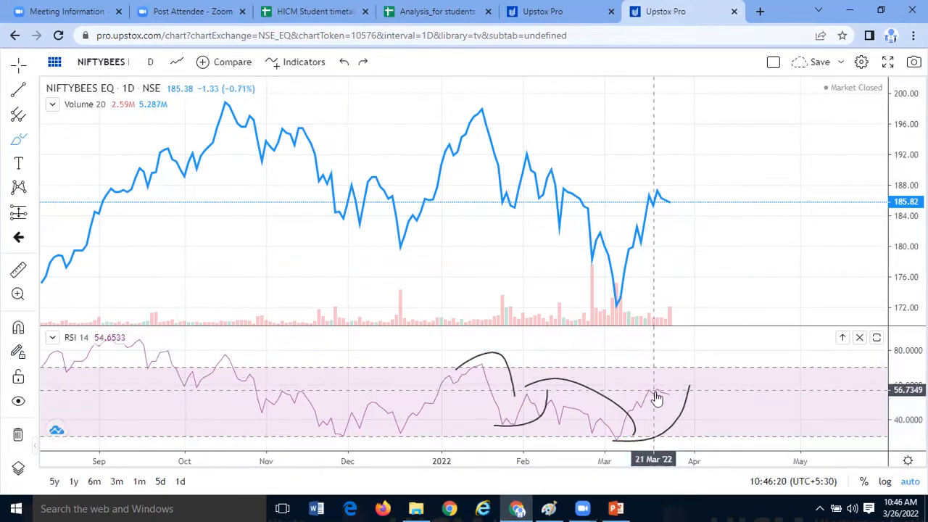
key("ctrl+z")
key("ctrl+z")
key("ctrl+z")
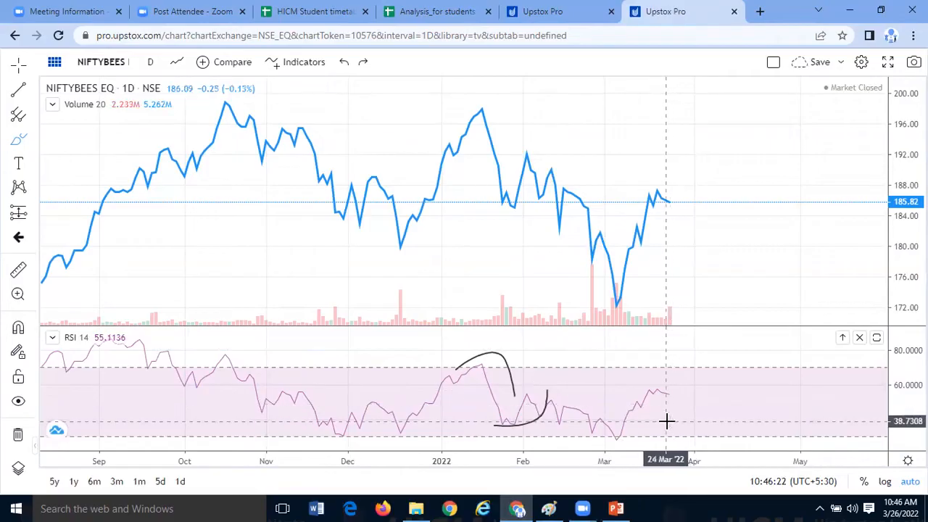
key("ctrl+z")
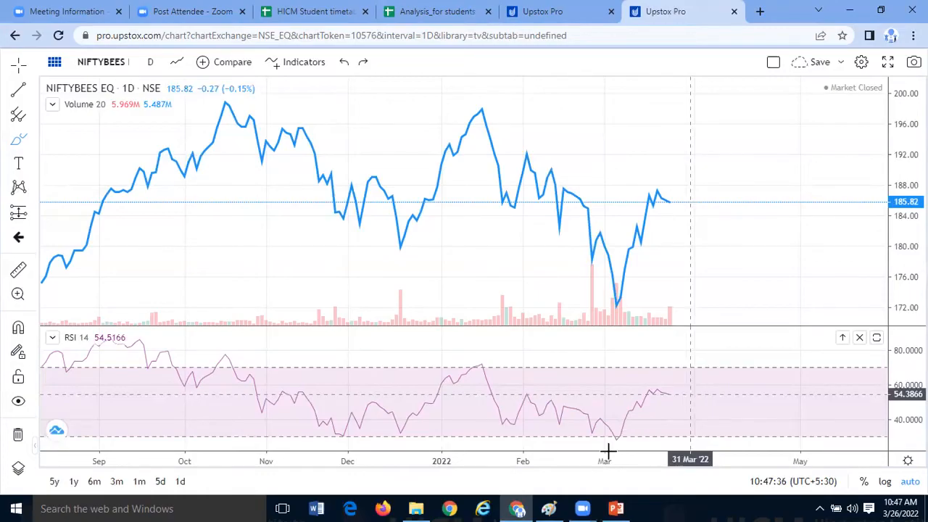
- Switch to the Paint diagram and draw a black ellipse in the empty area below the Fear label
left_click(549, 508)
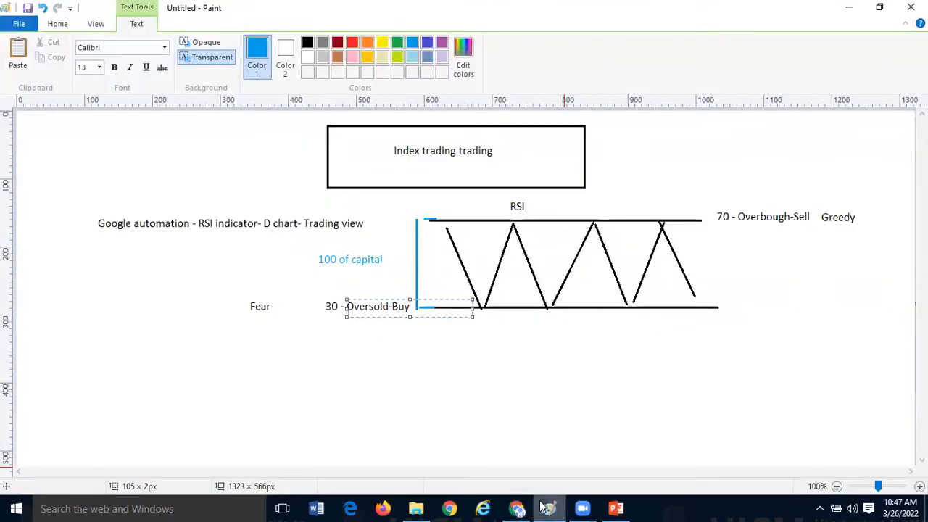
left_click(364, 383)
left_click(287, 43)
left_click_drag(120, 344, 228, 407)
key("ctrl+z")
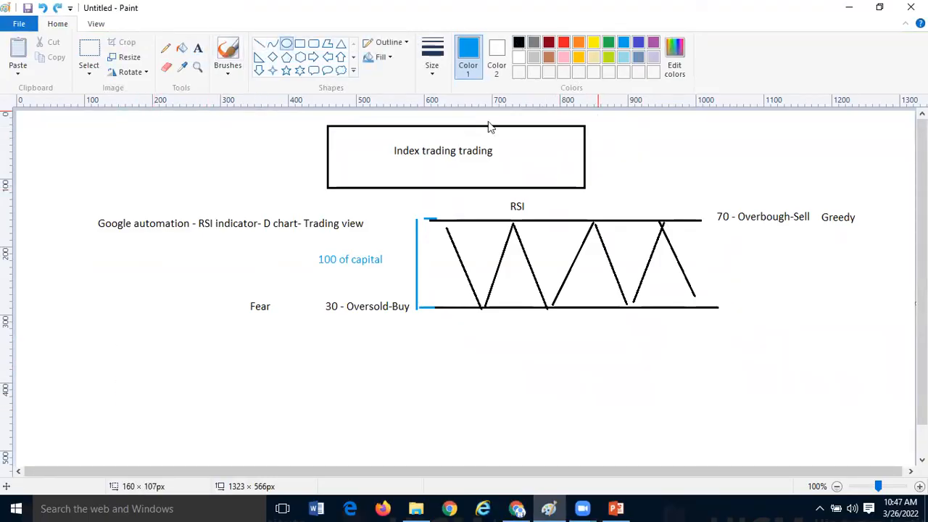
left_click(519, 42)
left_click_drag(124, 334, 243, 429)
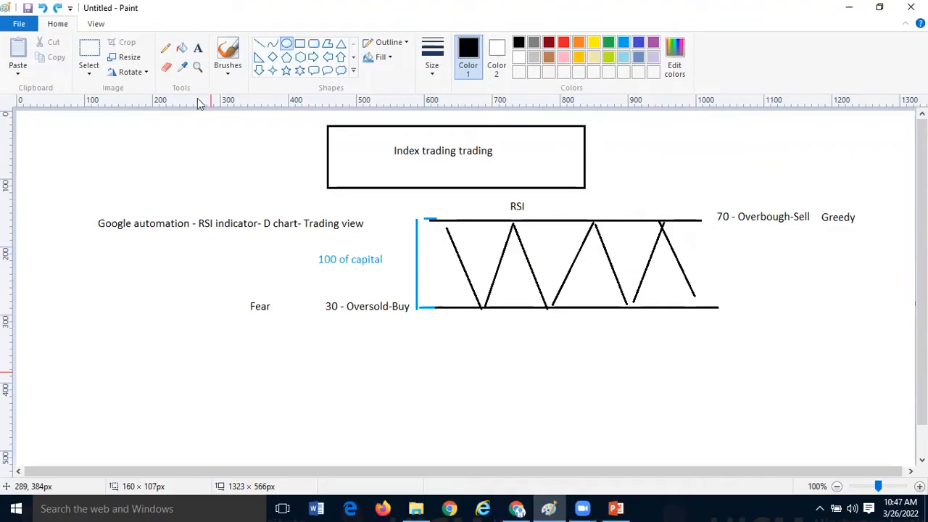
- Label the inside of the black ellipse with the text "Analyse the phase"
left_click(198, 48)
left_click(136, 379)
type("Analyse the phase")
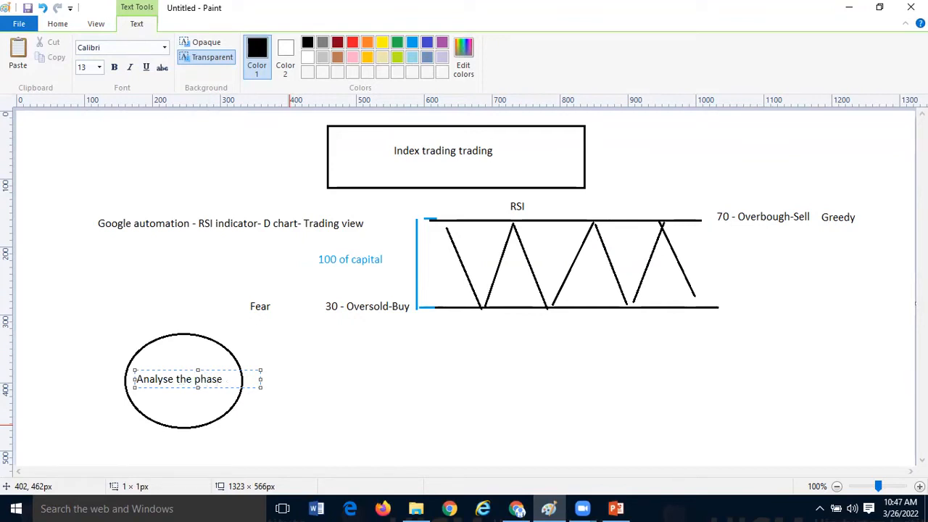
left_click(427, 406)
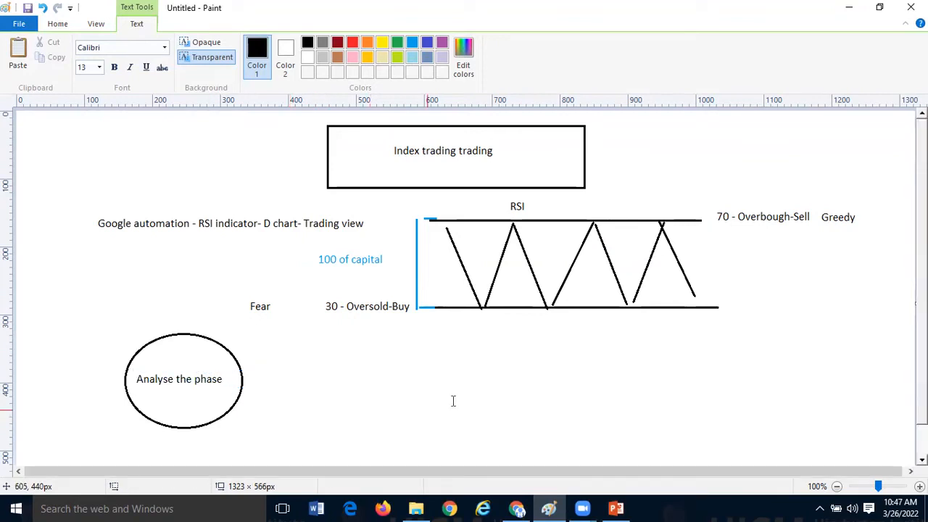
- Switch to the NIFTYBEES chart and draw a trend line over the RSI's decline from about 14 Oct '21 to 18 Nov '21
left_click(518, 508)
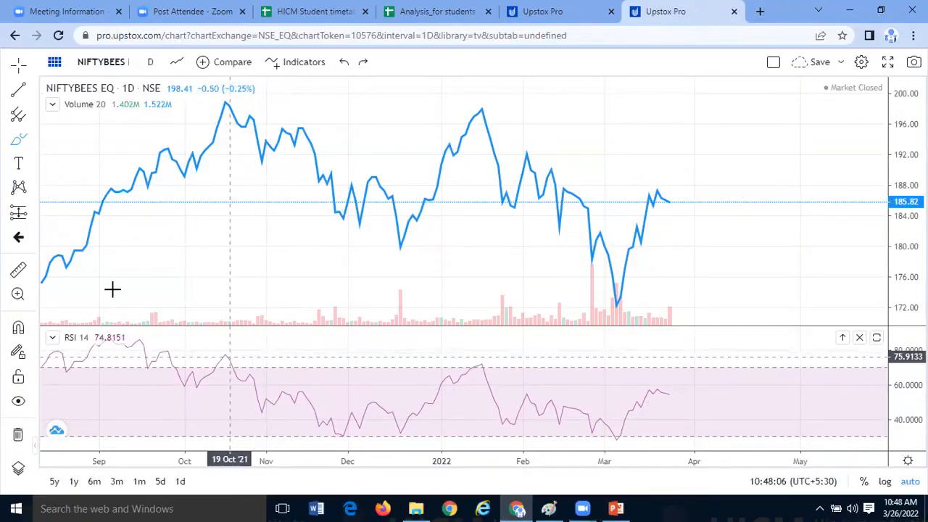
left_click(35, 214)
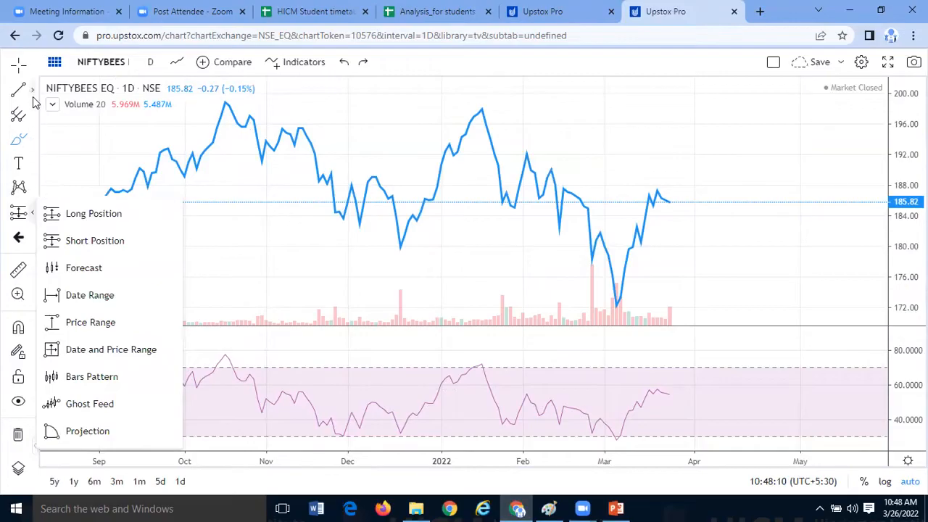
left_click(36, 91)
left_click(33, 88)
left_click(69, 92)
left_click(222, 352)
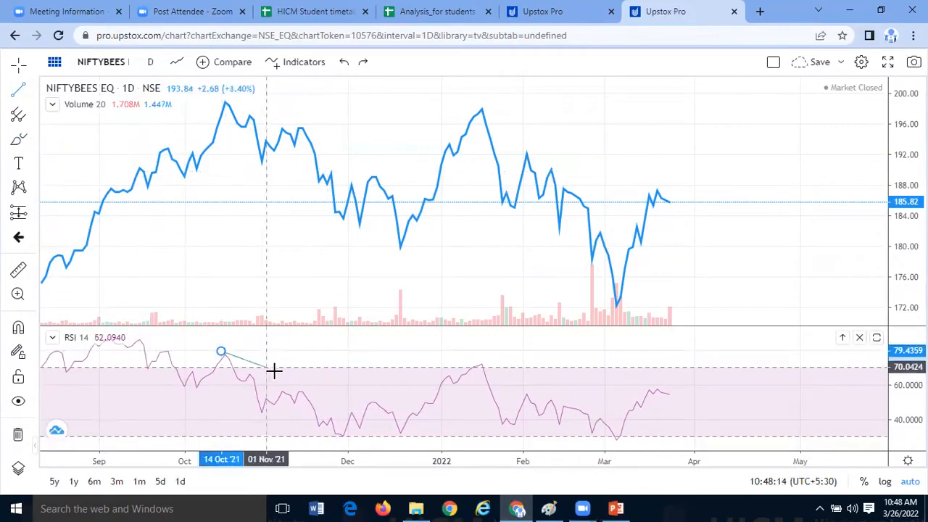
left_click(314, 396)
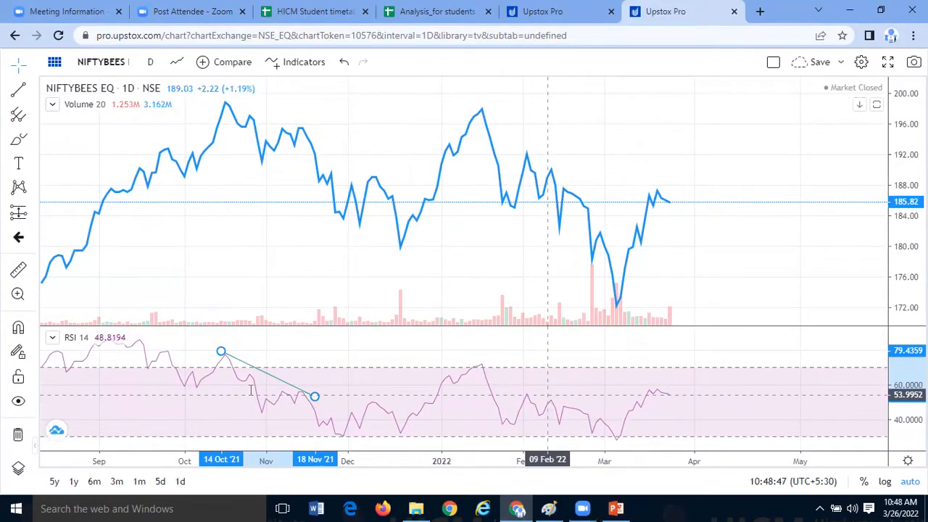
- Switch to Paint and draw two black lines branching upward and downward from the ellipse's right side
key("alt+Tab")
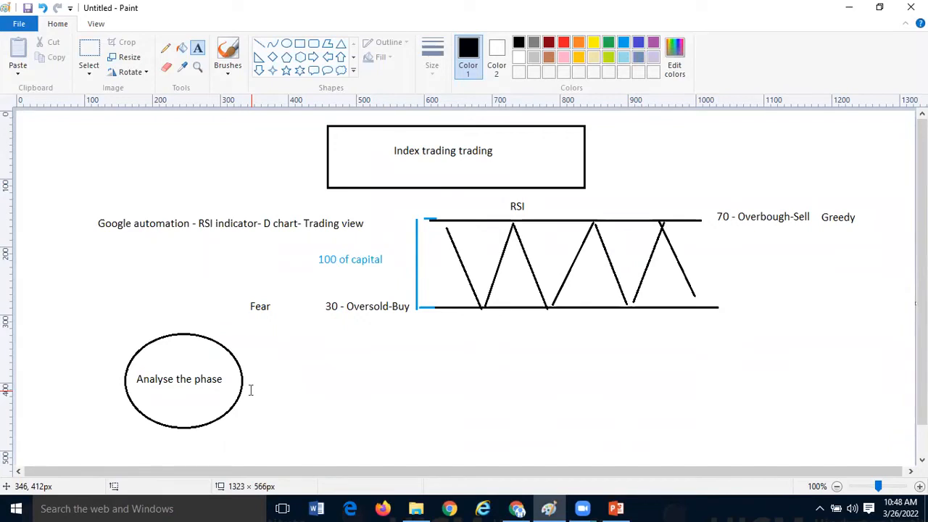
left_click(259, 43)
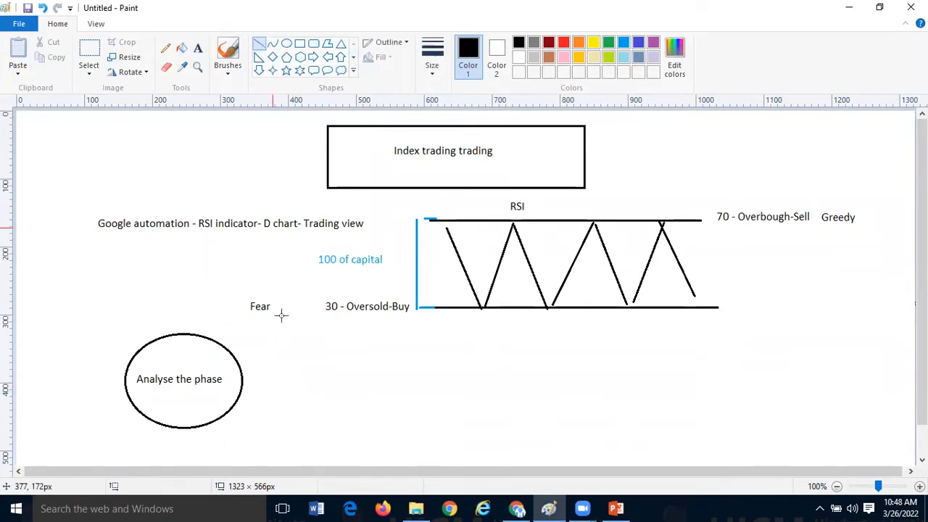
left_click_drag(254, 378, 317, 317)
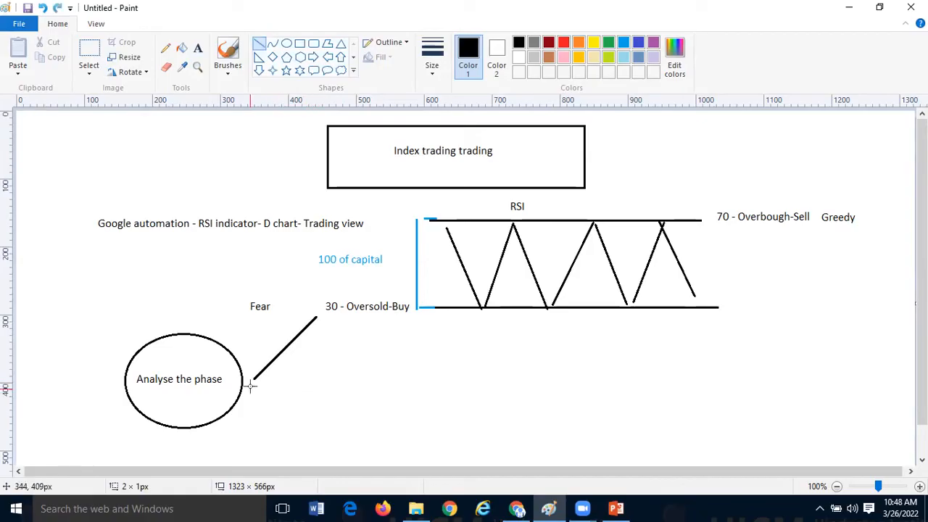
key("ctrl+z")
left_click_drag(250, 378, 294, 335)
left_click_drag(250, 377, 290, 419)
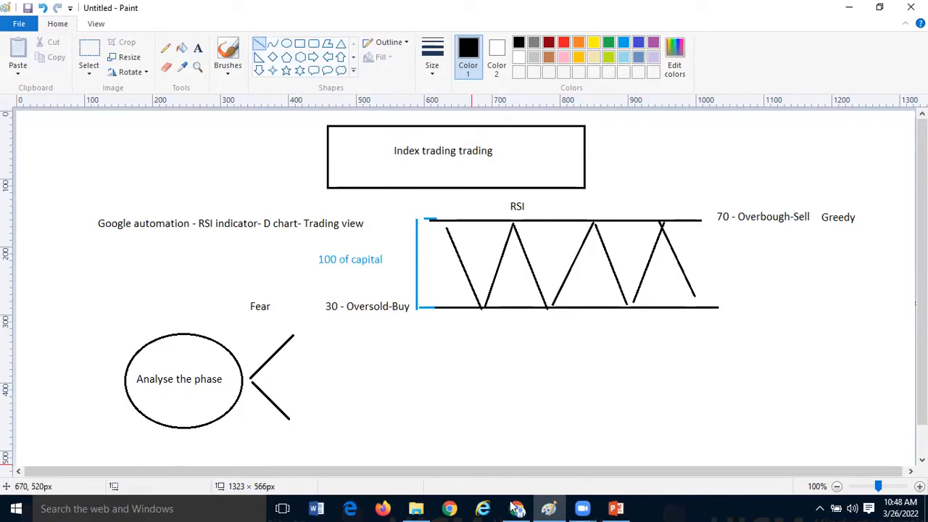
- Narrow the RSI column in the Analysis_for students spreadsheet and highlight the factor values in A3:A7 and the RSI value in B3
key("alt+Tab")
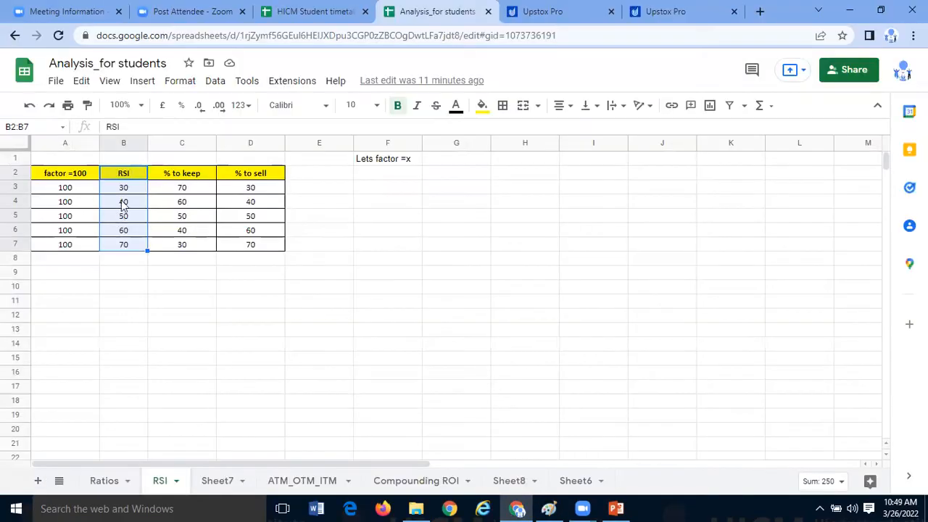
left_click_drag(146, 143, 128, 232)
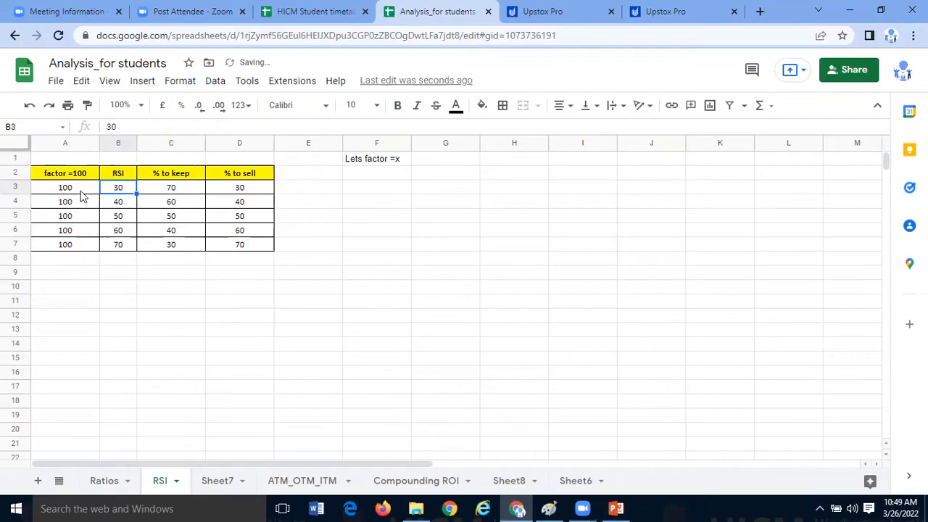
left_click_drag(82, 198, 83, 248)
left_click(90, 269)
left_click_drag(78, 190, 81, 247)
left_click(80, 286)
left_click(119, 191)
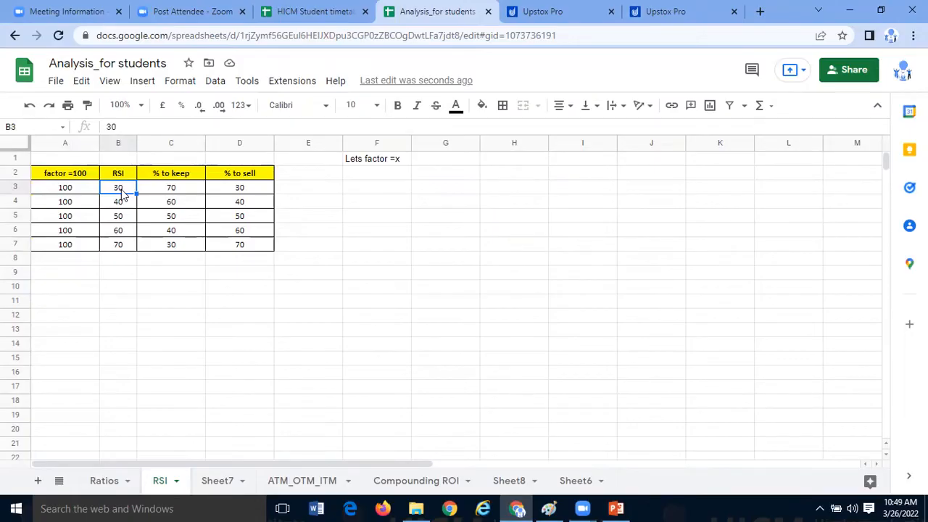
- Enter "Oversold" in E3 and "Buy" in F3 beside the RSI 30 row of the table
left_click(152, 236)
left_click(126, 187)
left_click(280, 193)
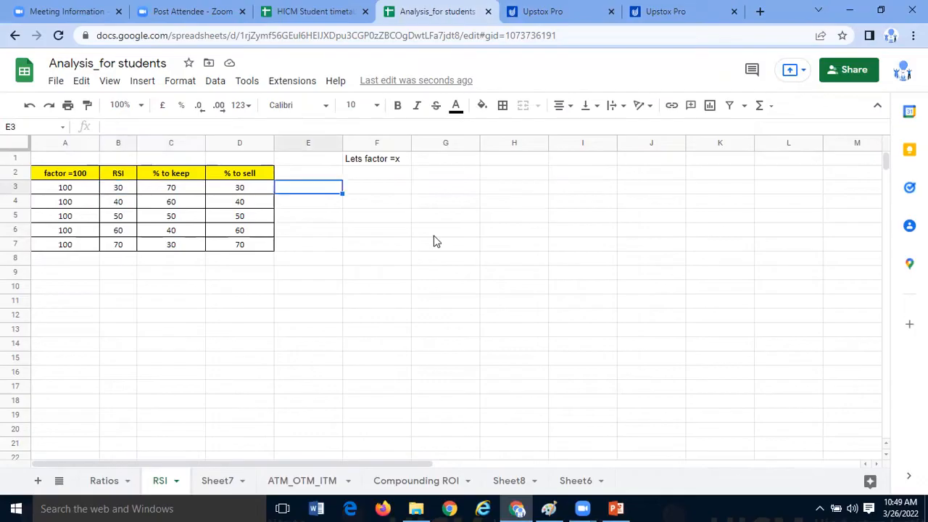
type("Over")
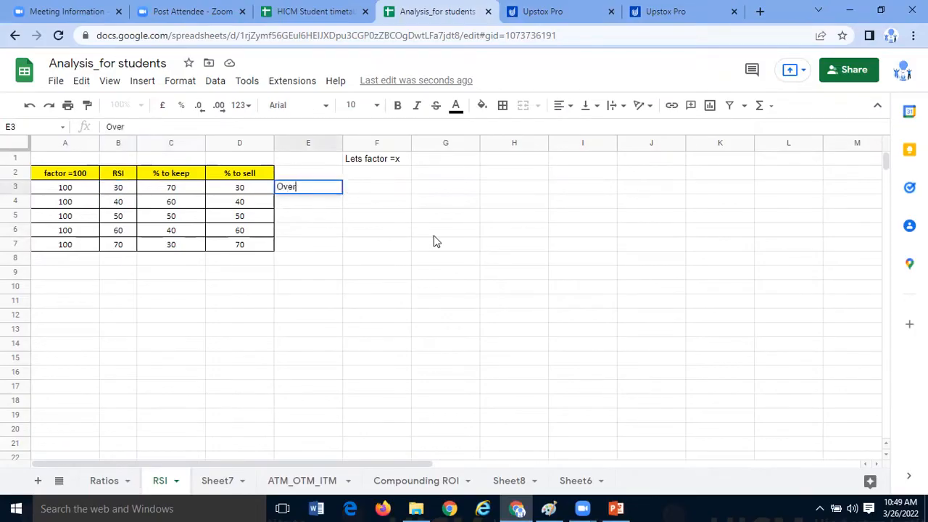
type("sold")
left_click(438, 242)
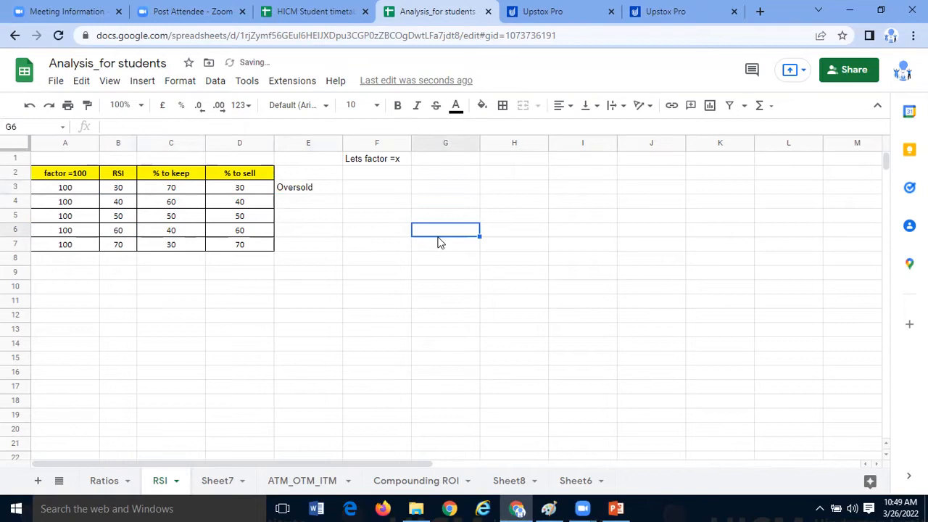
left_click(328, 189)
left_click(375, 198)
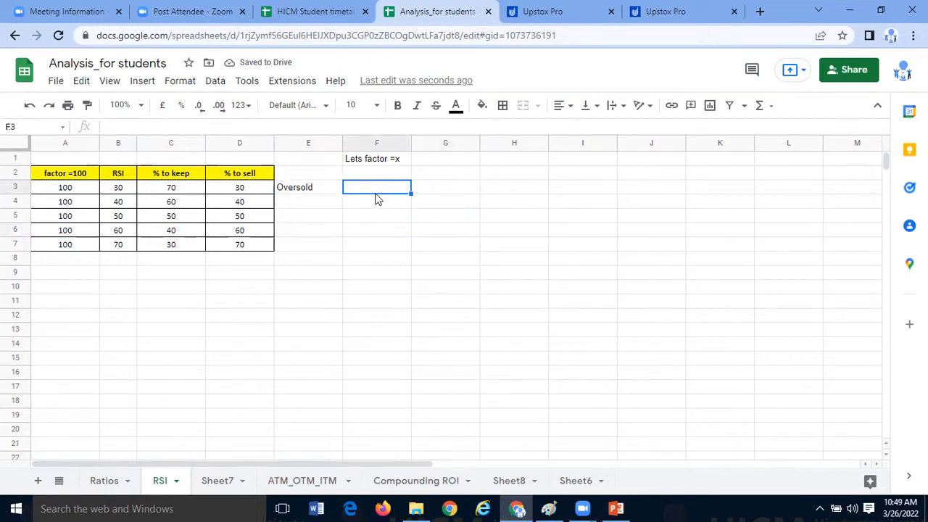
type("Buy")
left_click(376, 233)
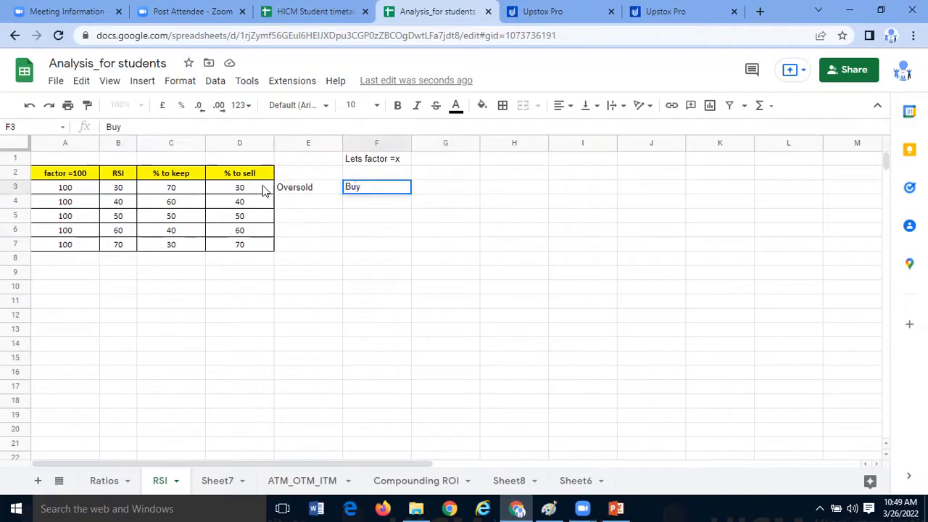
- Rename the "% to keep" header in C2 as "% to buy"
left_click(217, 201)
left_click(197, 193)
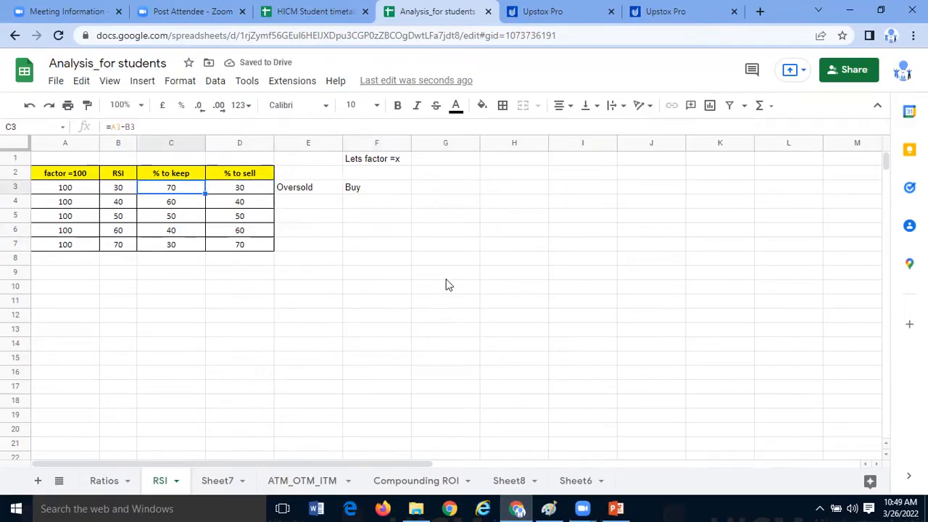
left_click(65, 191)
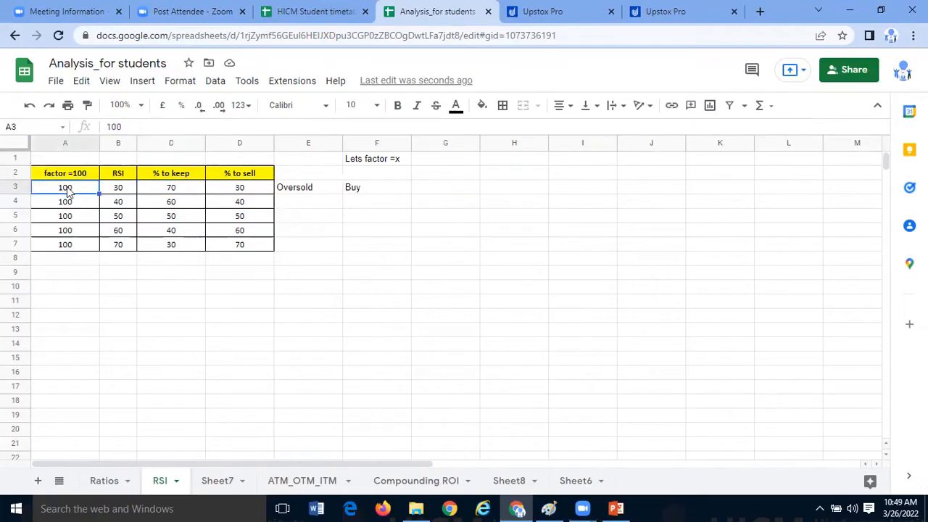
left_click(109, 189)
left_click(171, 192)
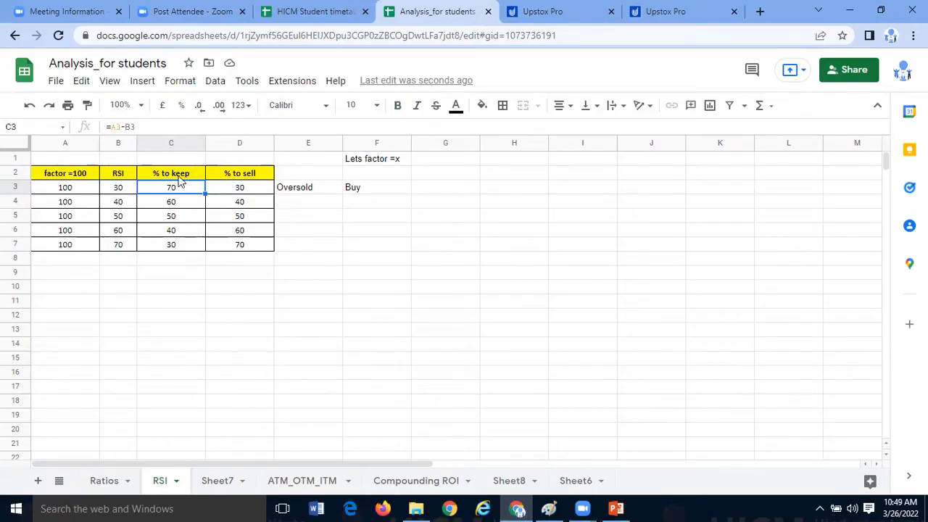
left_click(183, 176)
double_click(192, 173)
type("/")
key("BackSpace")
key("BackSpace")
key("BackSpace")
key("BackSpace")
key("BackSpace")
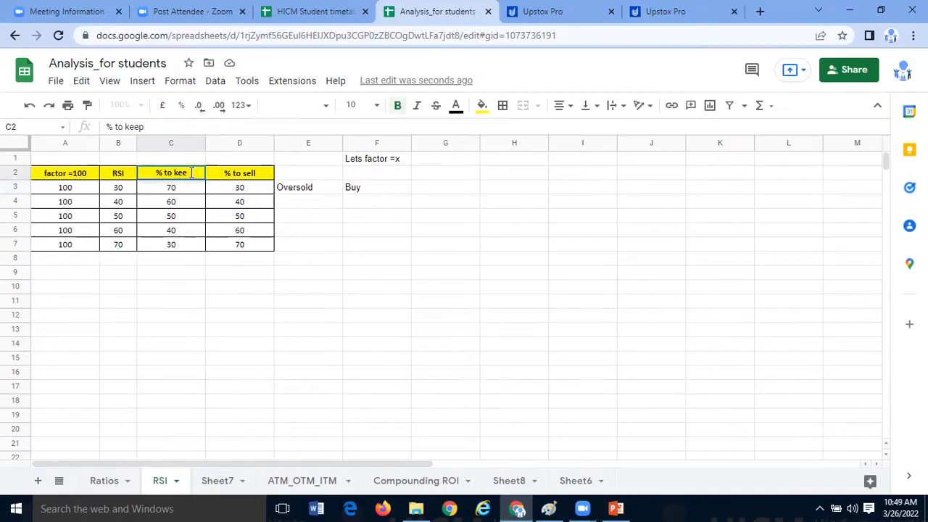
type("buy")
left_click(315, 186)
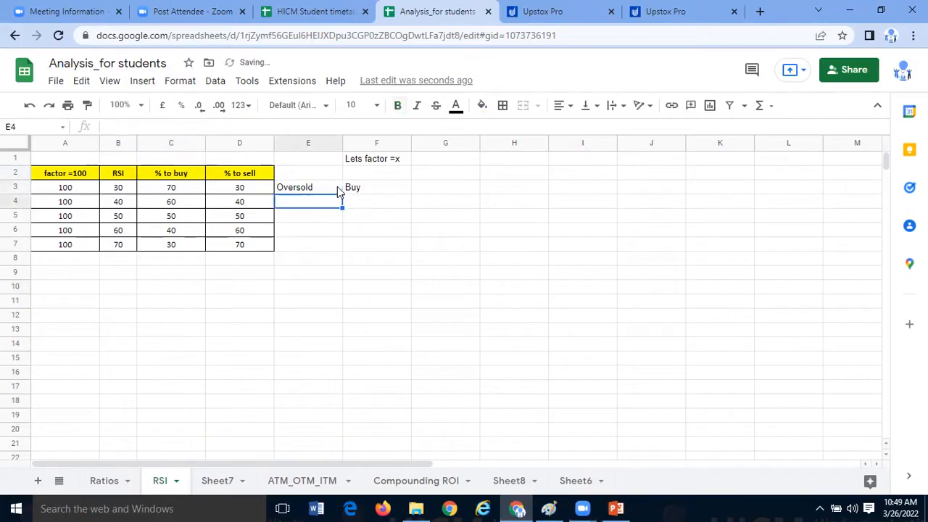
left_click(353, 190, "shift")
key("Delete")
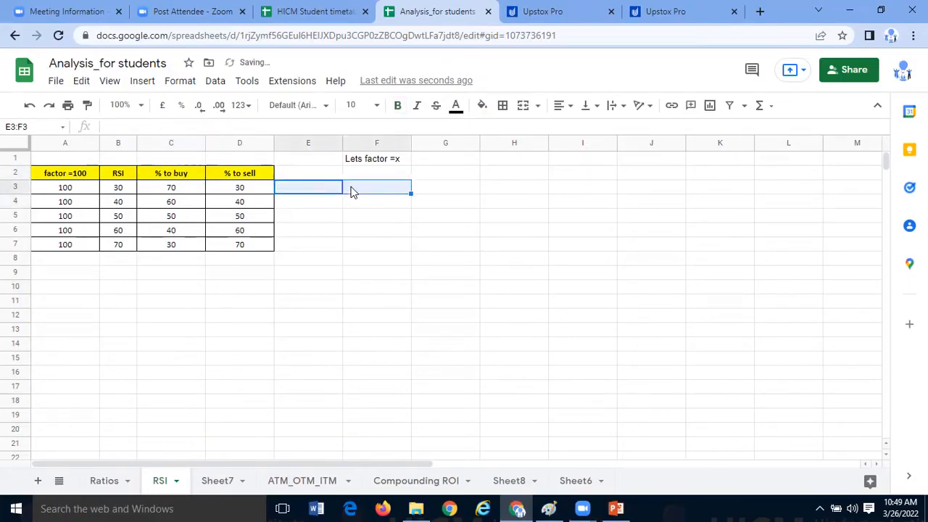
key("ctrl+z")
left_click(392, 228)
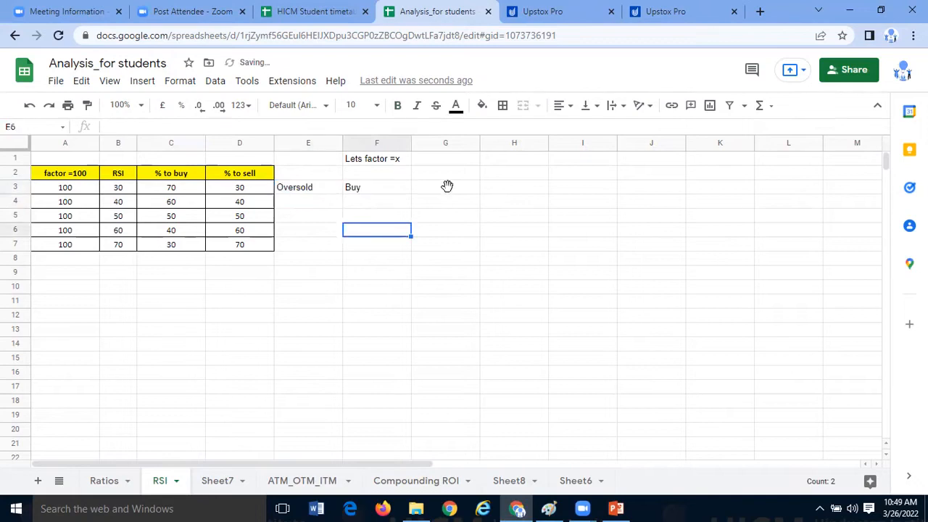
- Enter the capital amount 200000 in G2
left_click(447, 198)
key("Up")
key("Up")
type("200000")
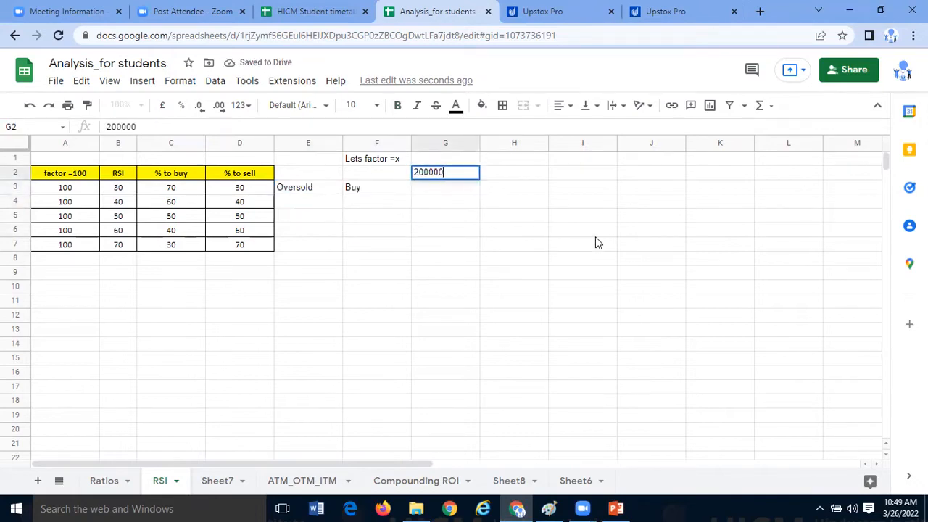
key("Return")
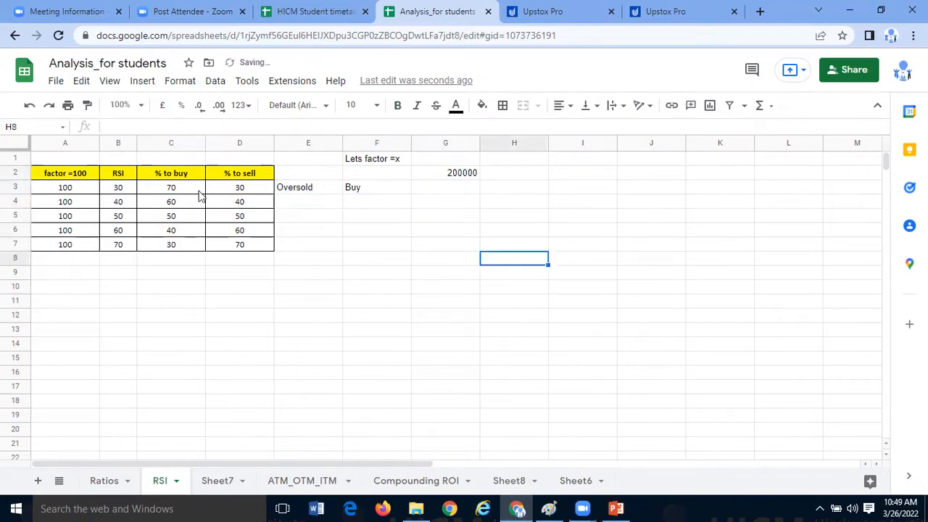
- Examine how C3's % to buy formula uses the factor in A3 and the RSI in B3, and compare it with the Paint diagram
left_click(178, 191)
left_click(120, 188)
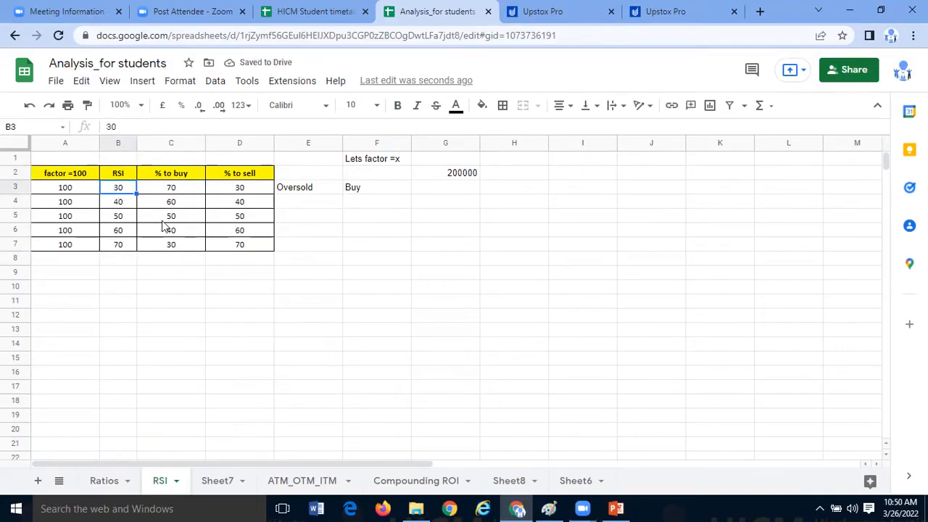
left_click(94, 193)
left_click(164, 192)
left_click(114, 126)
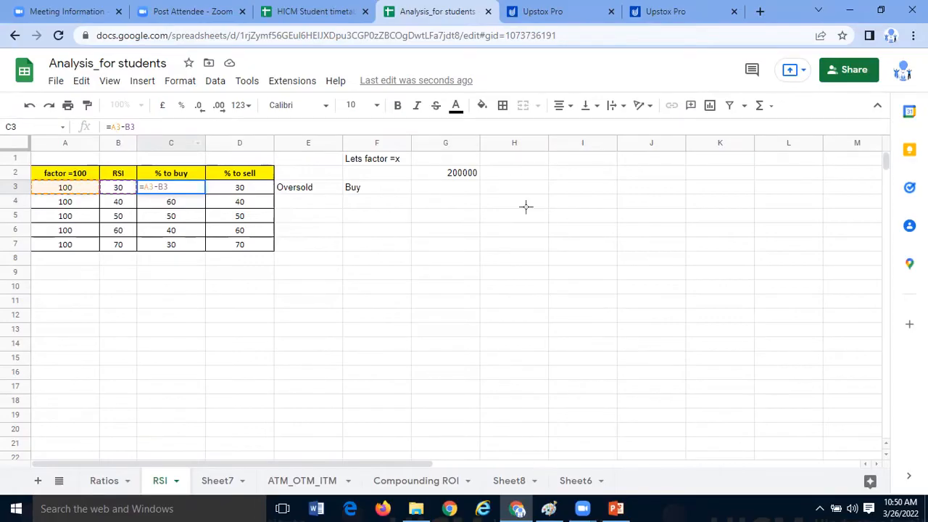
key("alt+Tab")
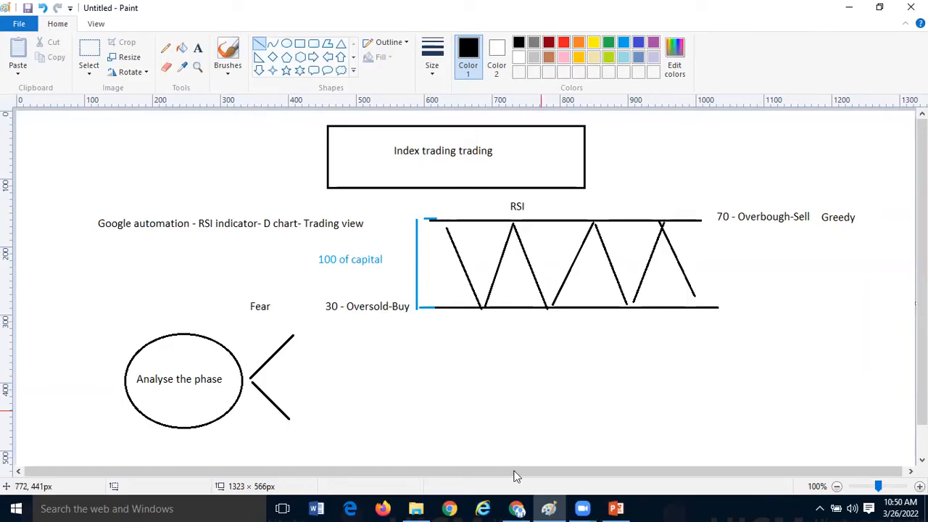
left_click(515, 508)
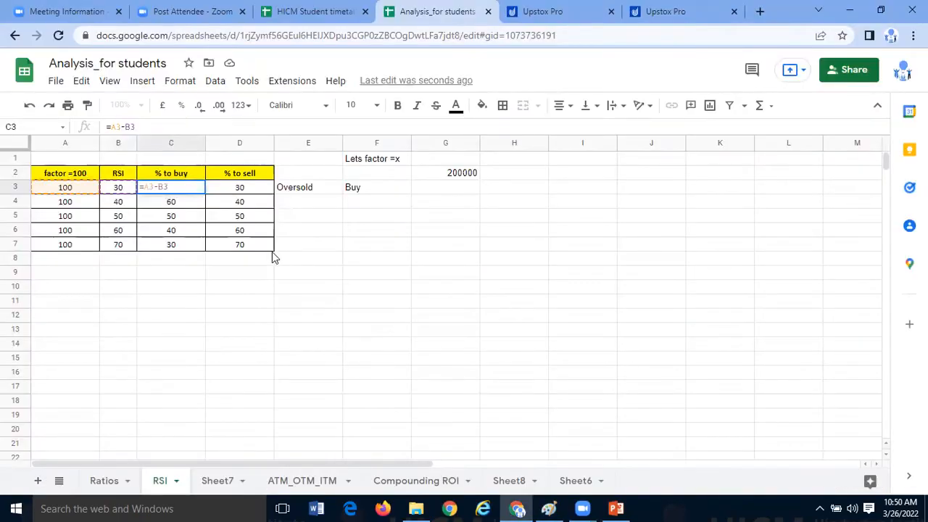
key("Escape")
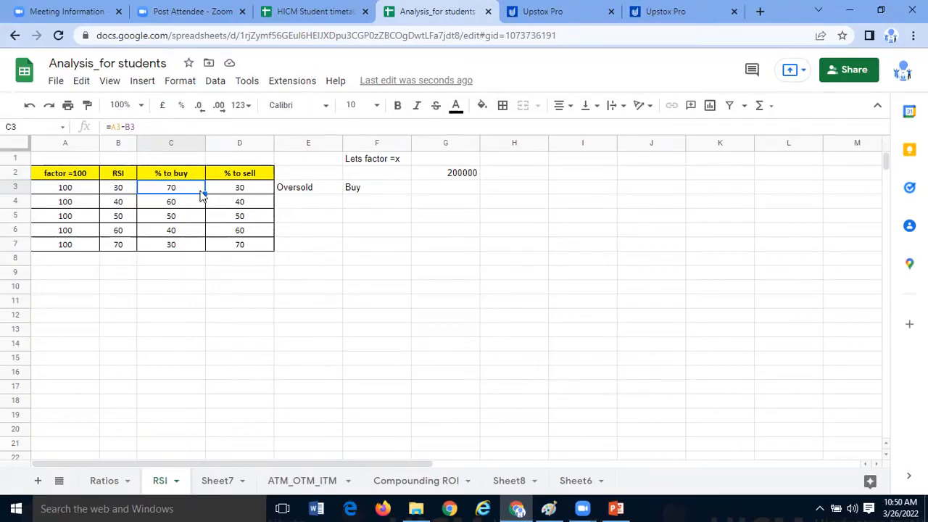
left_click(108, 127)
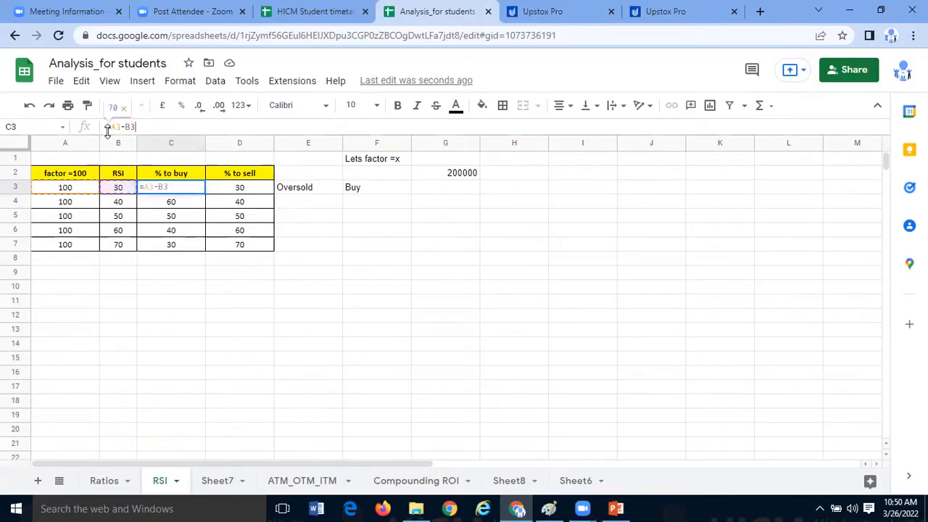
type("(")
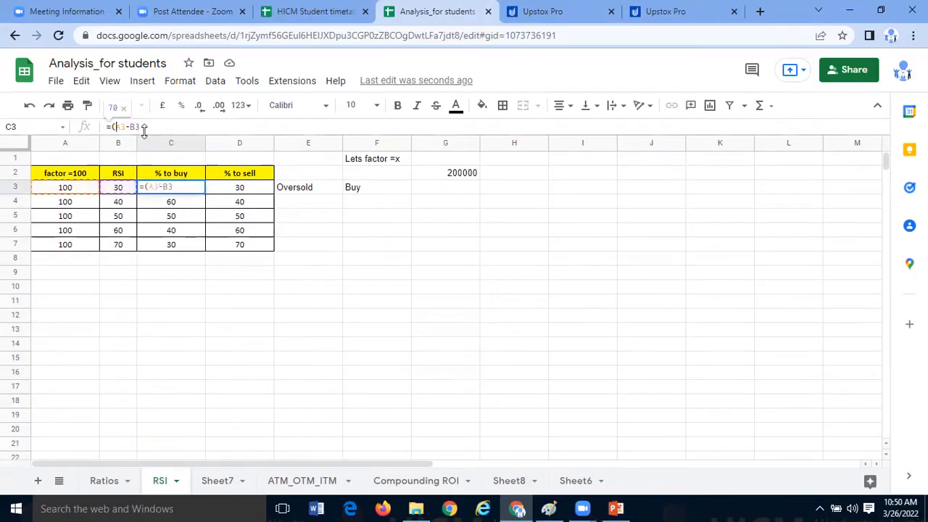
type(")")
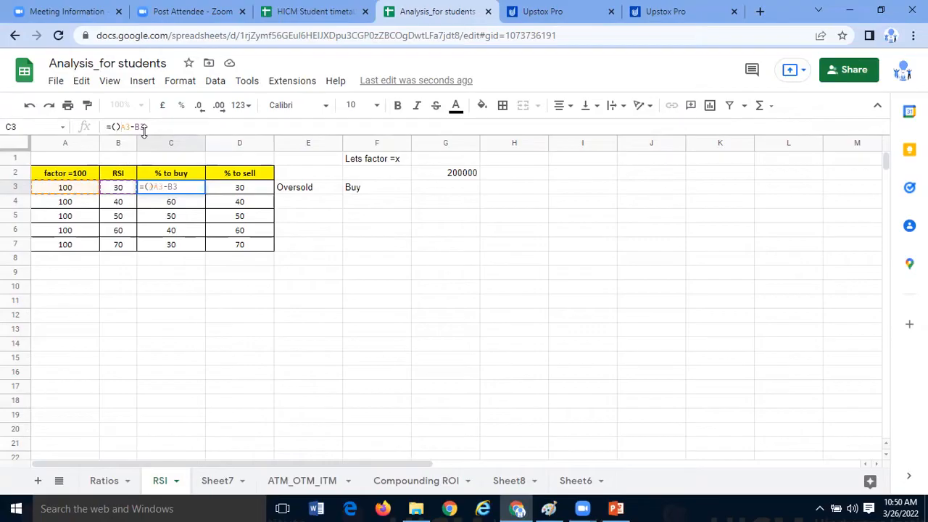
left_click(155, 124)
key("Escape")
- Change the % to buy formula in C3 to =(A3-B3)+15
left_click(112, 127)
type("(")
type(")+")
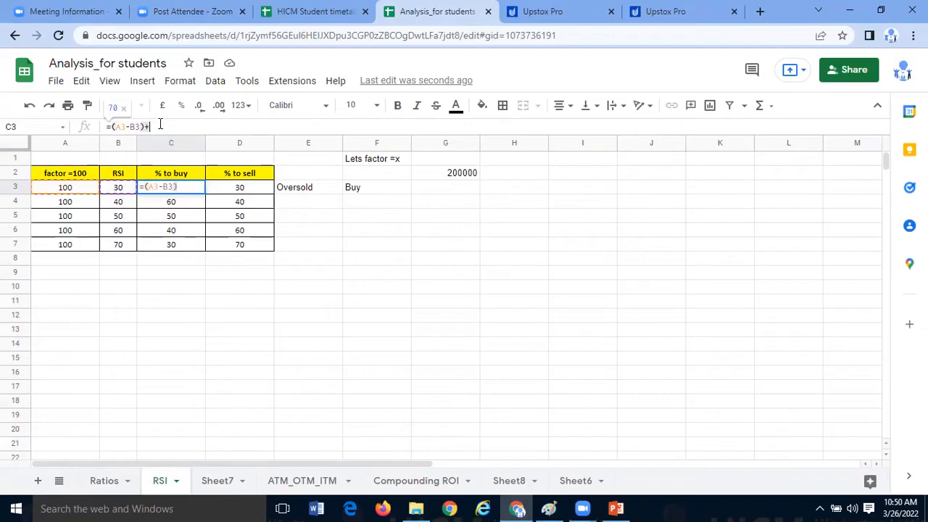
type("15")
key("Return")
left_click(178, 192)
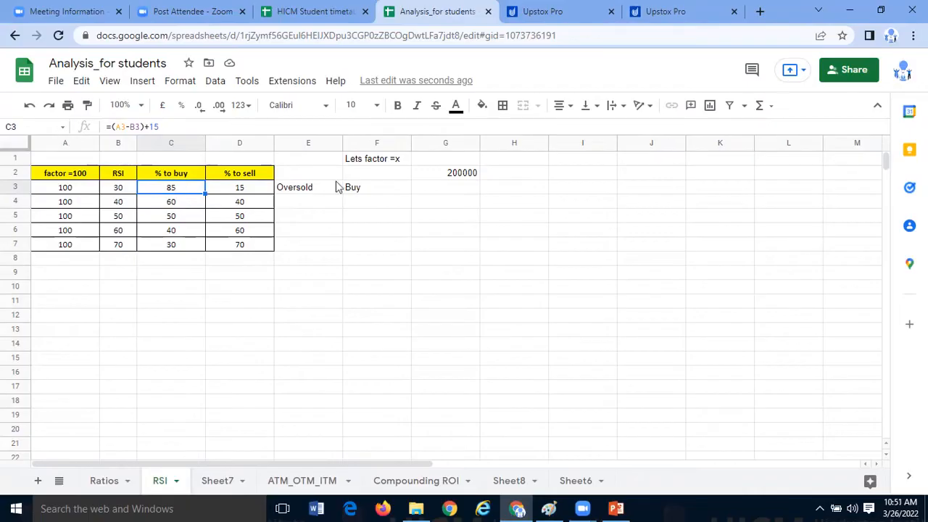
left_click(446, 191)
left_click(484, 193)
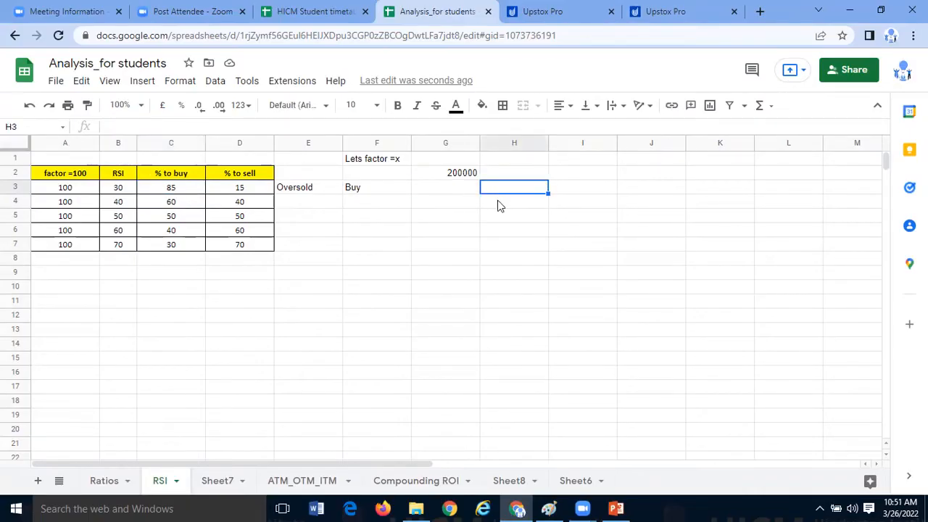
key("Left")
type("=")
left_click(457, 177)
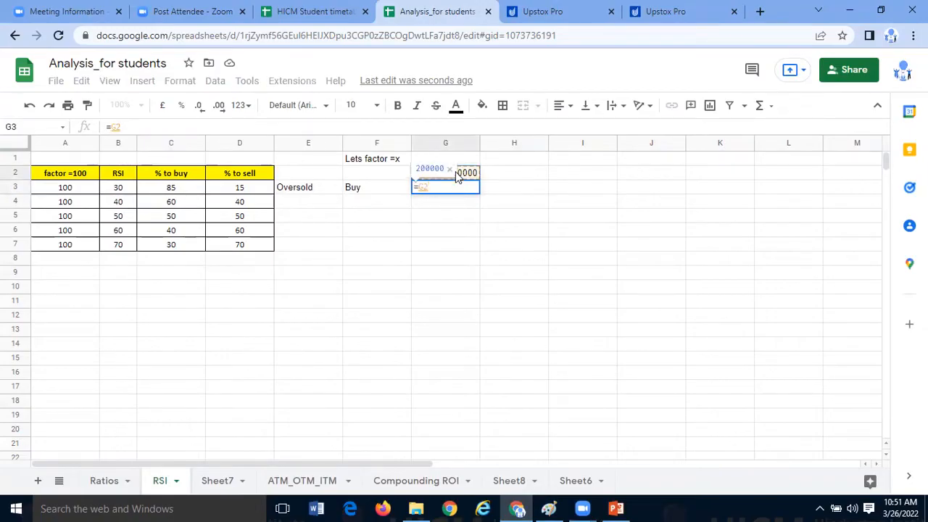
key("Escape")
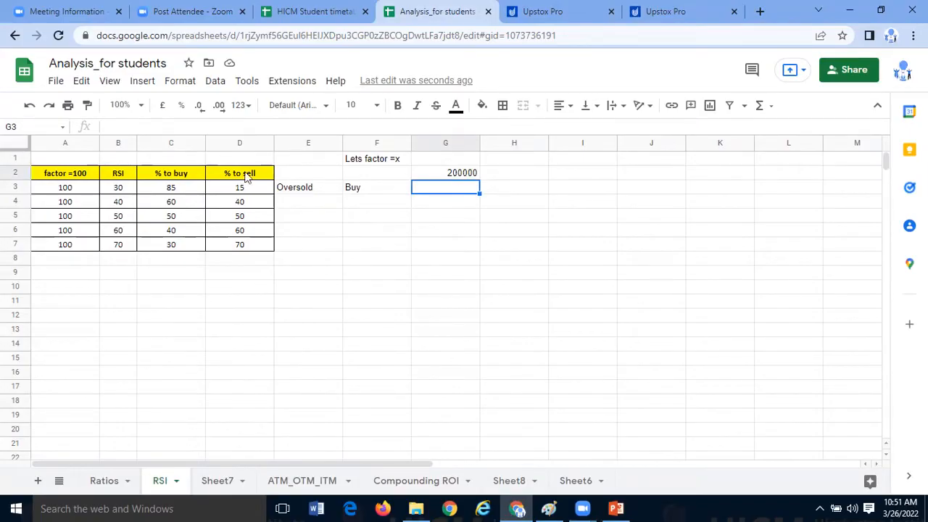
- Narrow the % to buy column and calculate the buy amount in G3 with the formula =G2*C3/100
left_click_drag(205, 143, 174, 143)
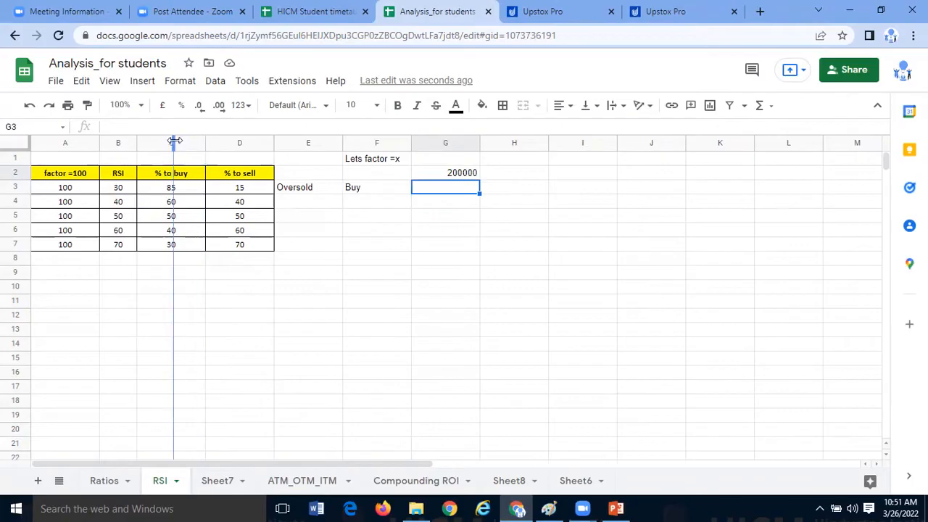
left_click(232, 192)
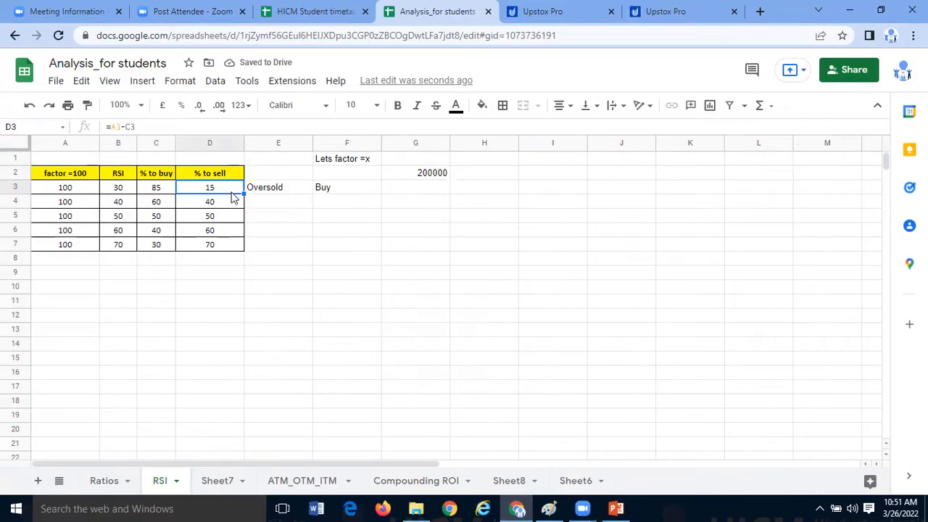
left_click(422, 178)
key("Down")
type("=")
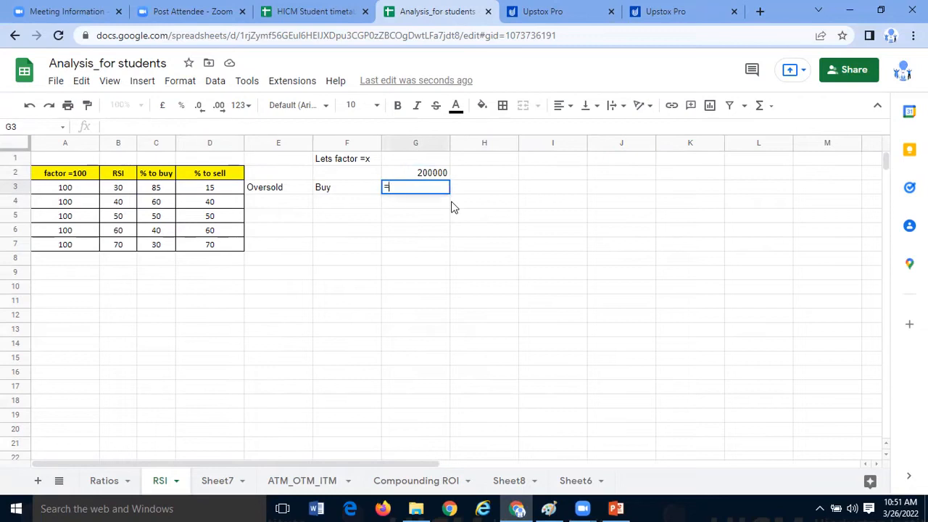
left_click(439, 174)
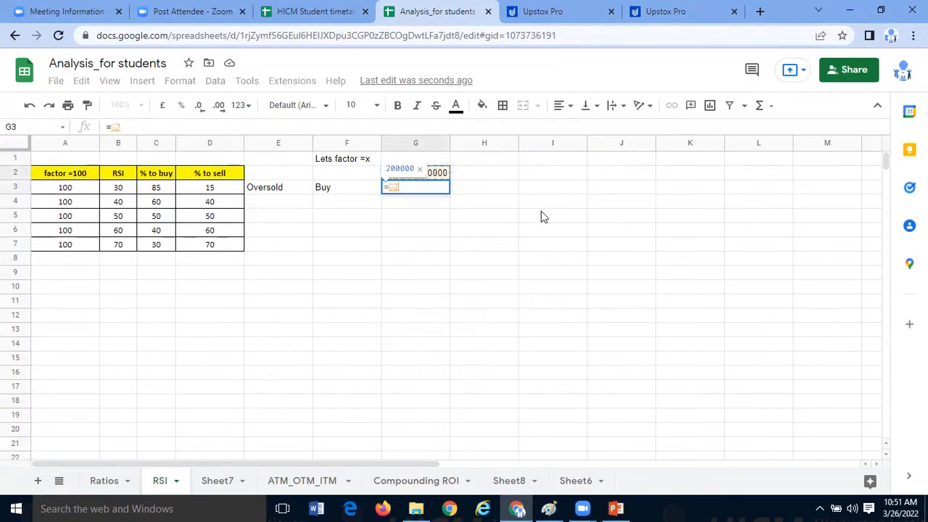
type("*")
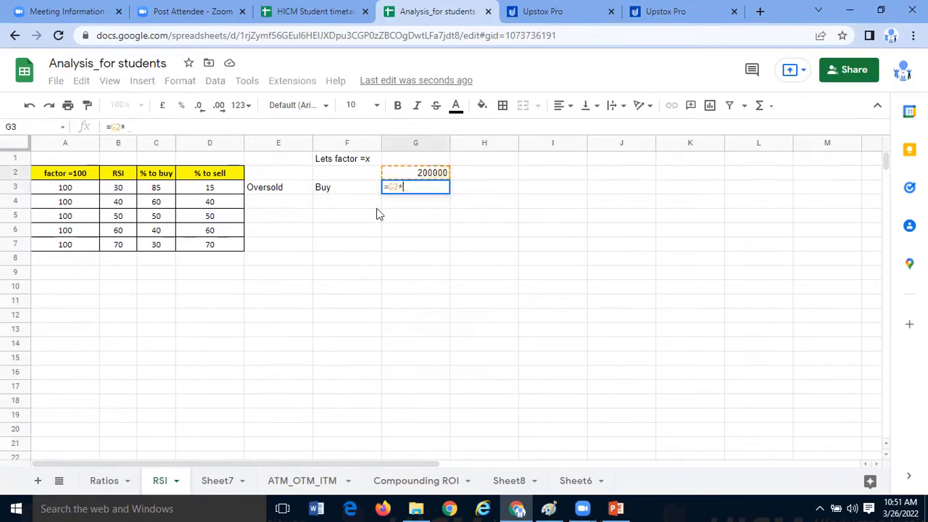
left_click(168, 192)
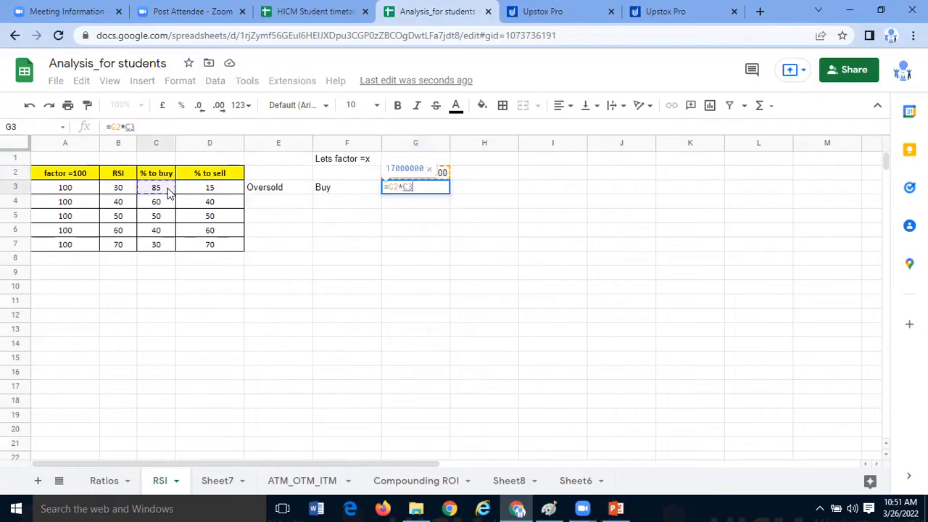
type("/100")
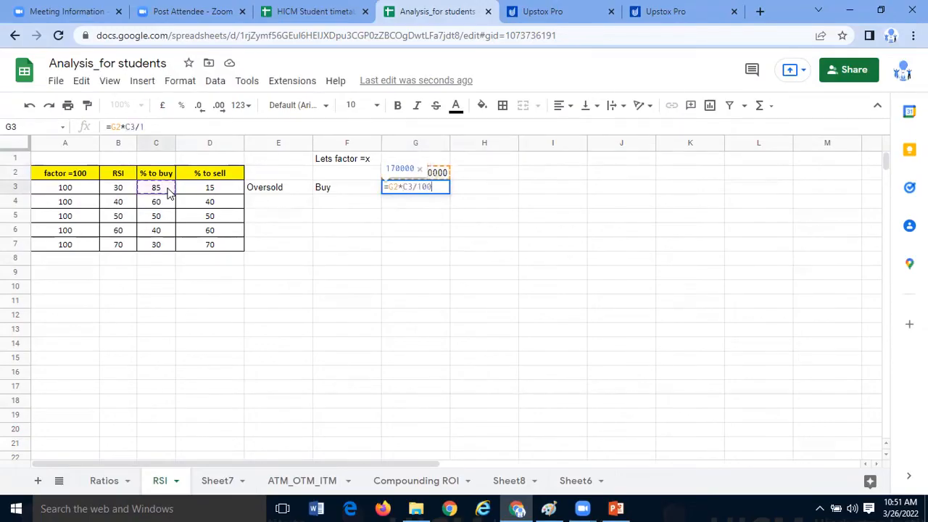
key("Return")
key("Up")
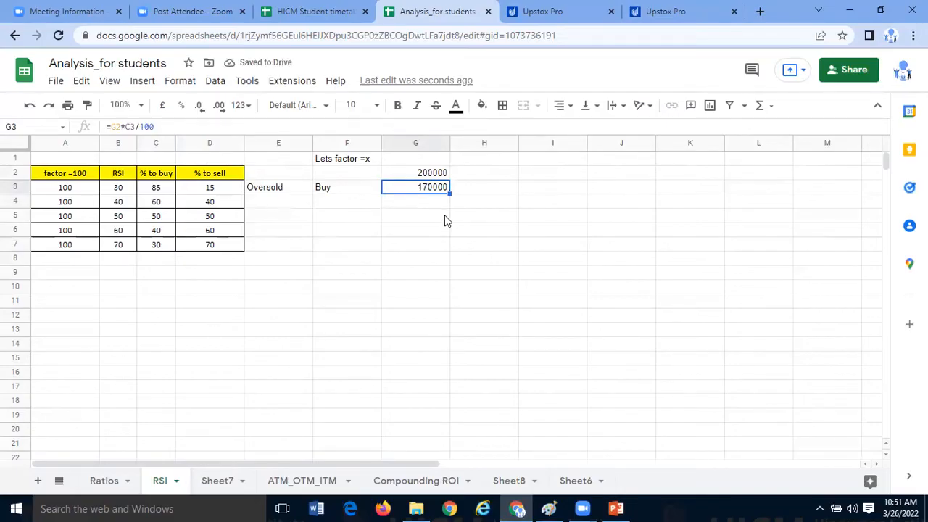
- Copy the yellow header formatting of the % to sell heading onto the capital amount in G2
left_click(216, 171)
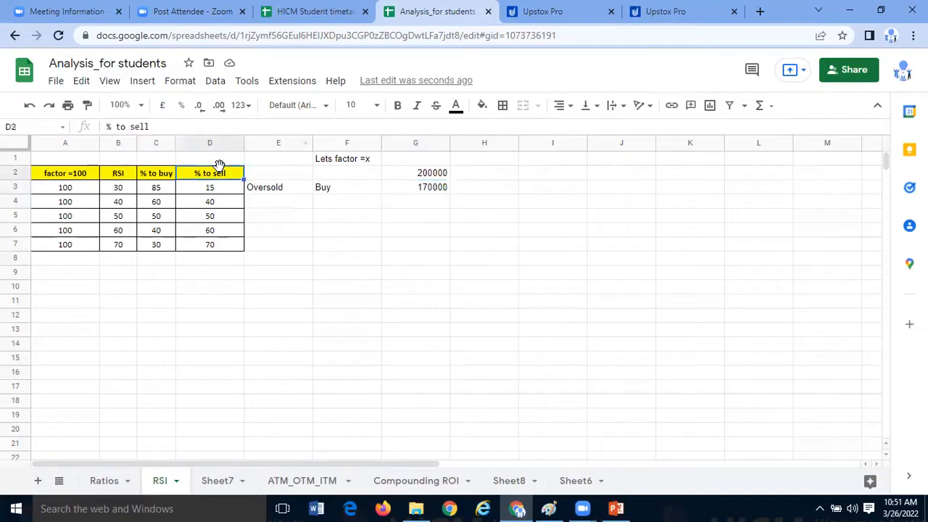
left_click(435, 176)
left_click(440, 217)
left_click(439, 176)
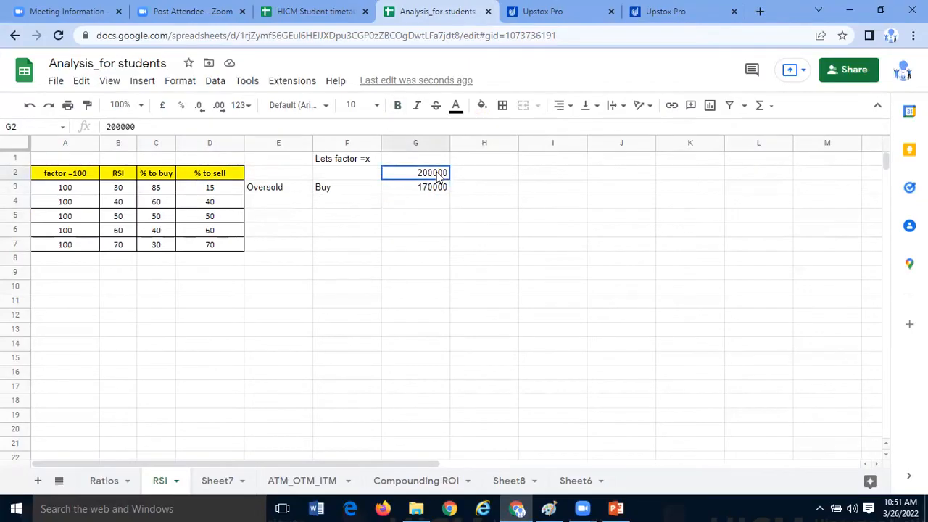
left_click_drag(437, 176, 425, 186)
left_click(431, 205)
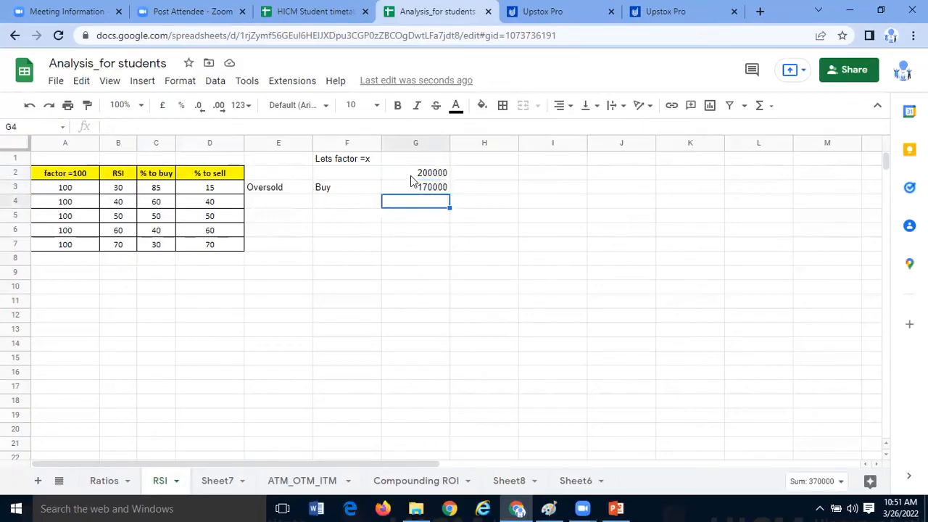
key("Up")
key("Up")
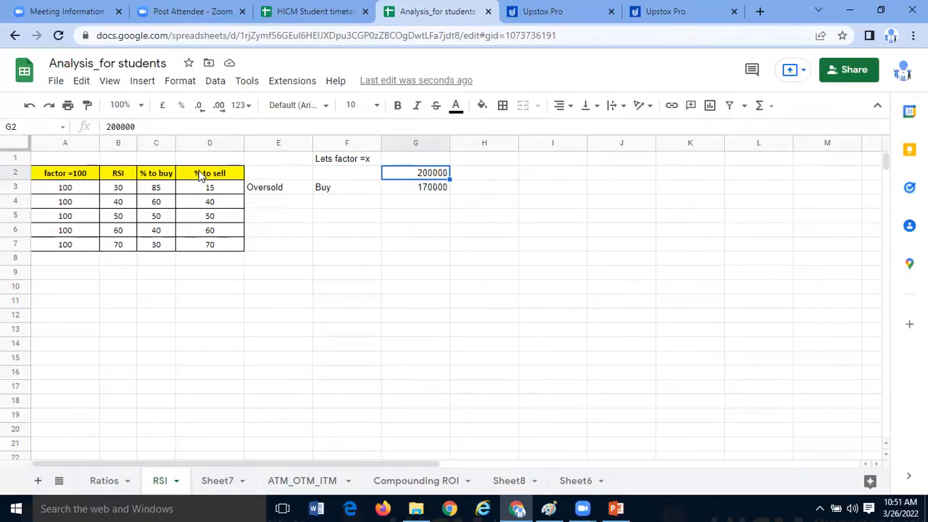
key("Left")
key("Left")
key("Left")
left_click(442, 174)
left_click(438, 232)
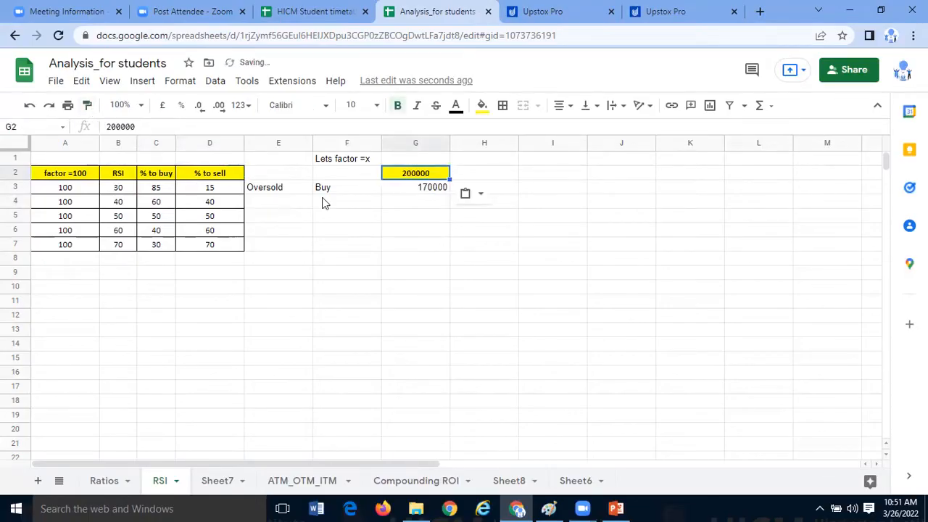
- Copy the bordered, centred formatting of D3 onto the buy amount in G3
left_click(210, 190)
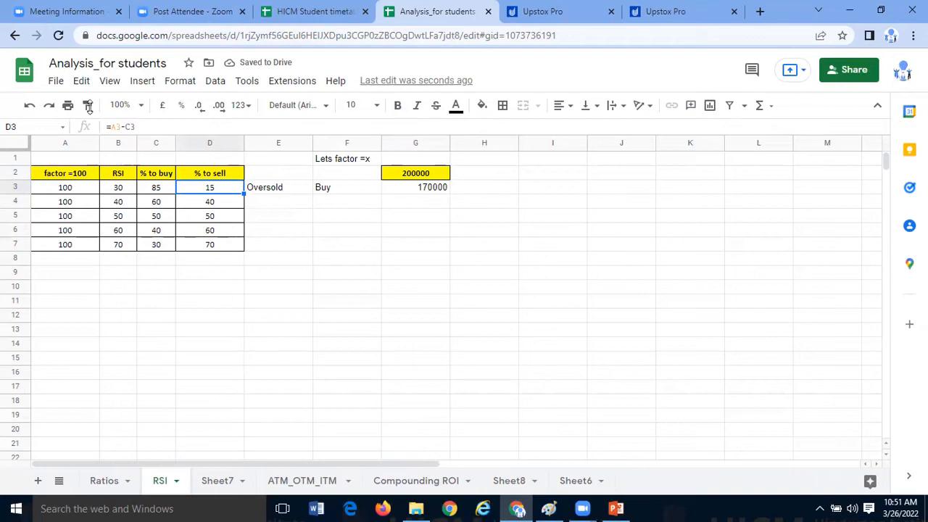
left_click(412, 188)
left_click(505, 283)
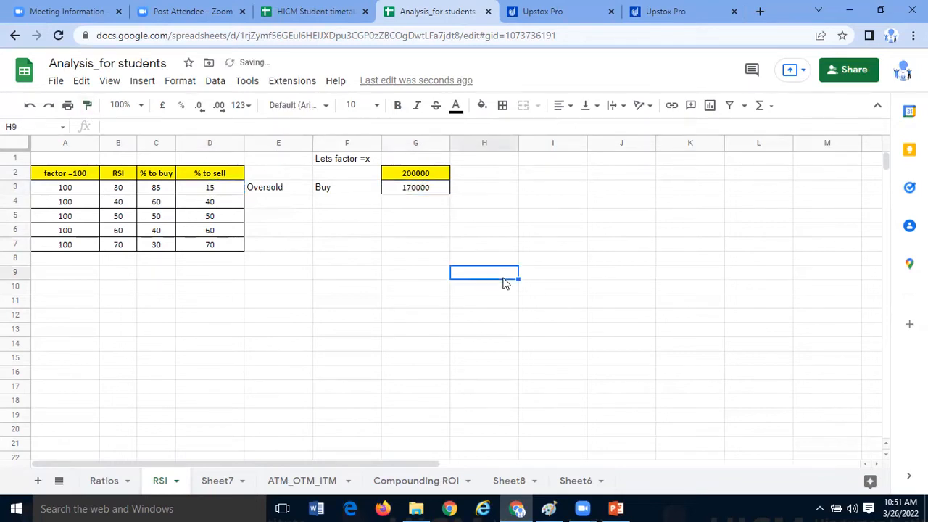
- Examine how the capital in G2, the RSI in B3 and the row 3 percentages lead to the buy amount in G3
left_click(441, 175)
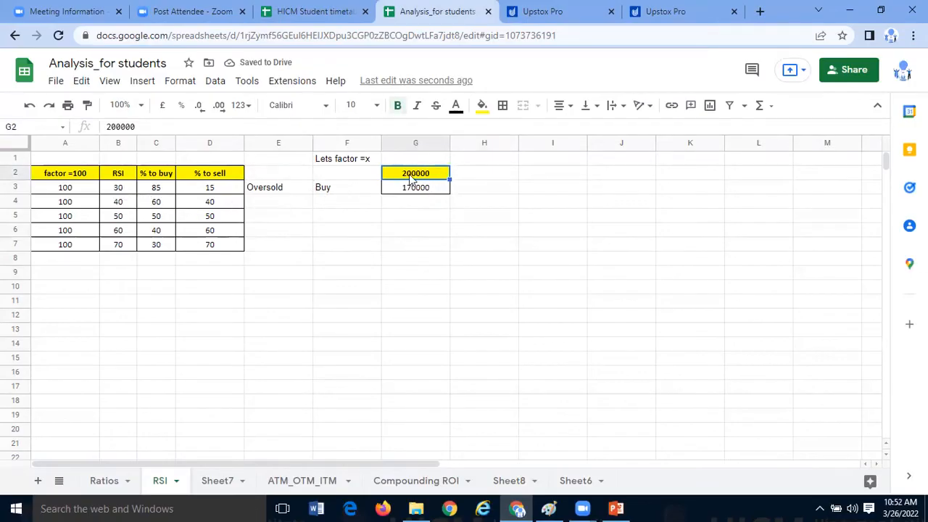
left_click(191, 220)
left_click(85, 176)
left_click(122, 187)
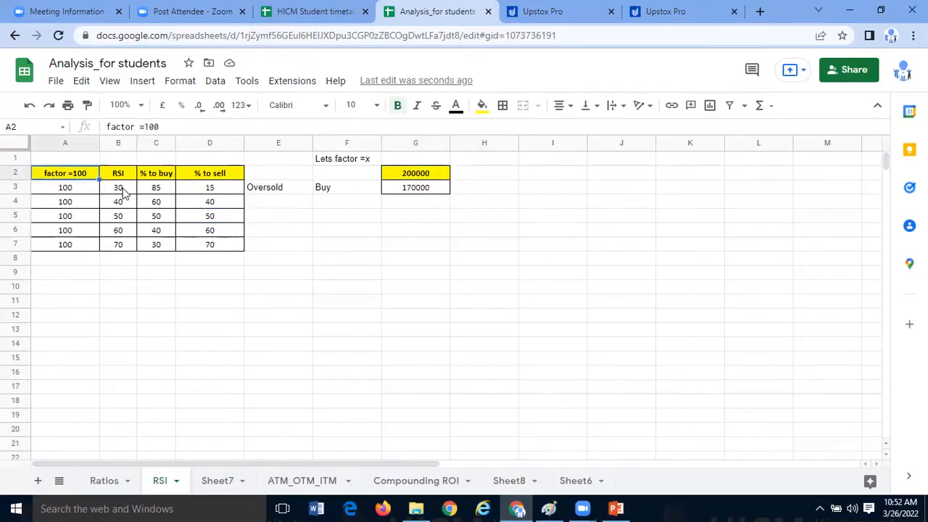
left_click(407, 177)
left_click(409, 190)
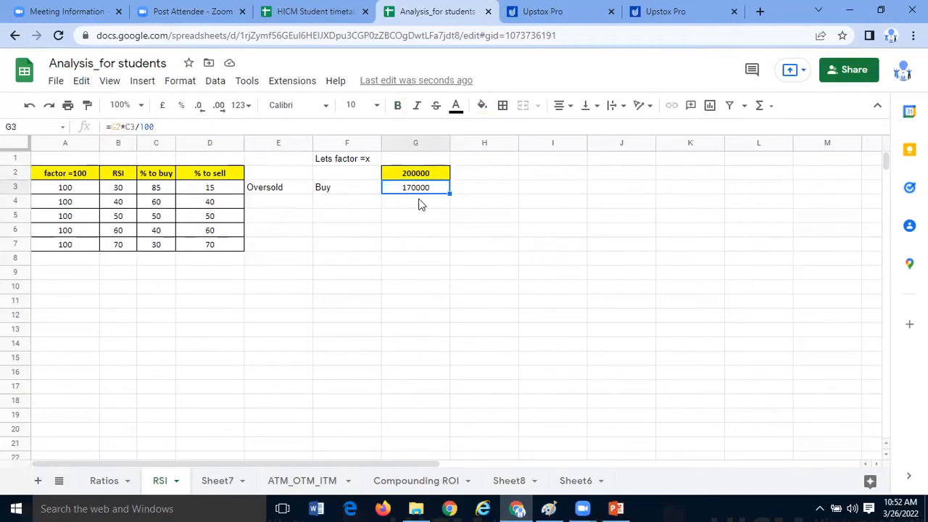
left_click_drag(161, 191, 191, 193)
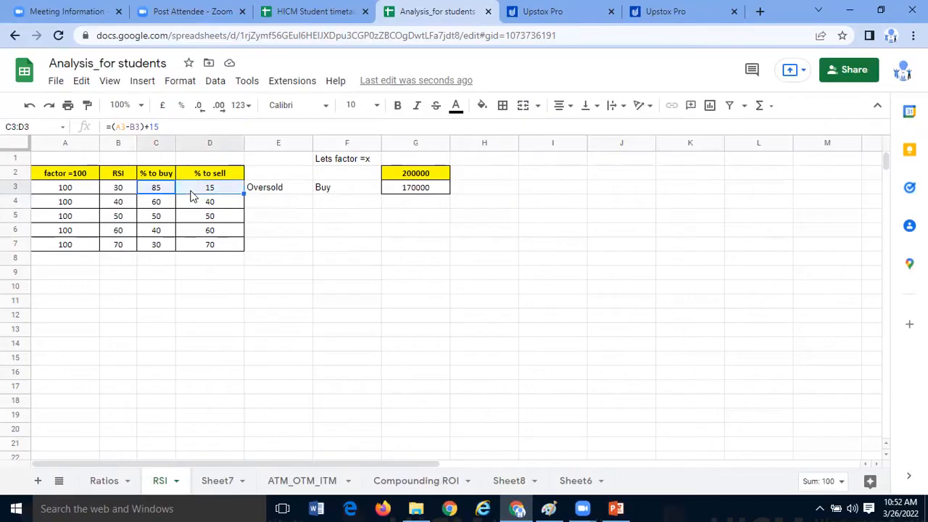
left_click(170, 227)
left_click_drag(119, 187, 155, 183)
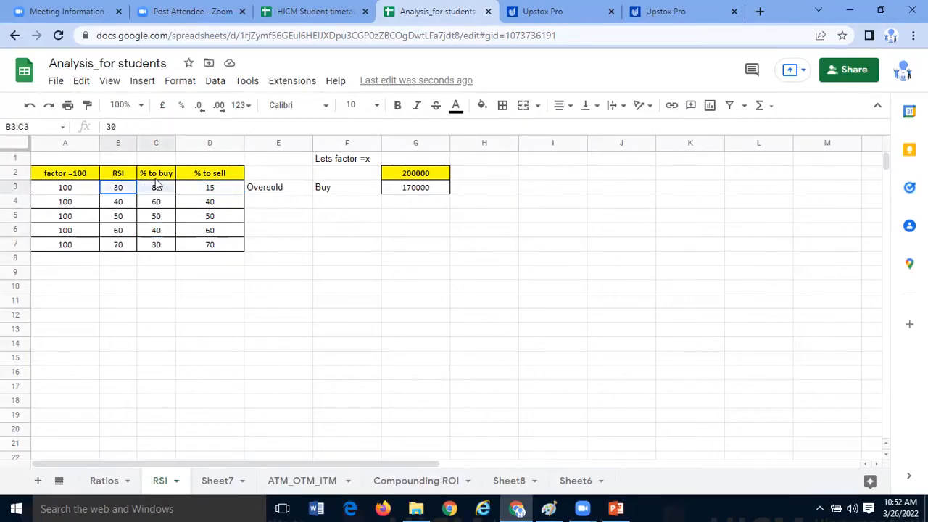
left_click(156, 179)
left_click_drag(163, 224, 164, 250)
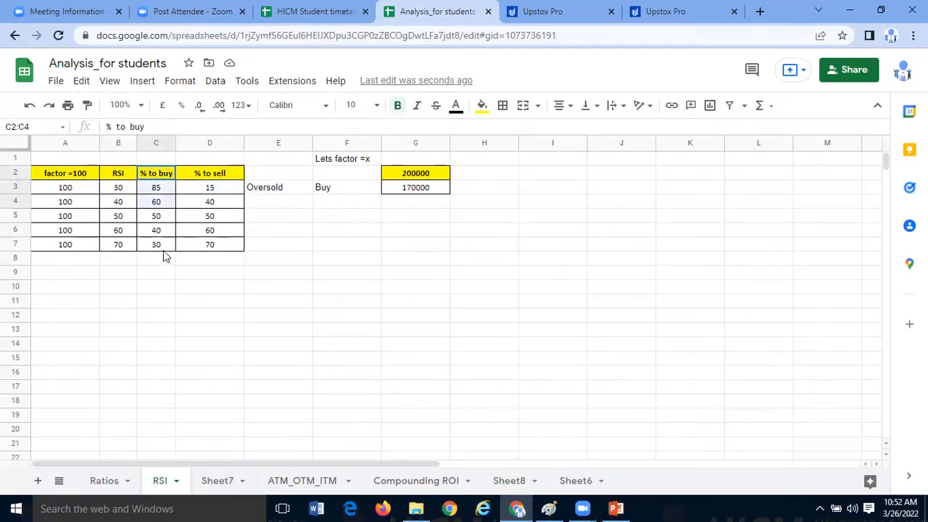
- Review the NIFTYBEES price and RSI charts in Upstox Pro and return to the RSI sheet
left_click(617, 508)
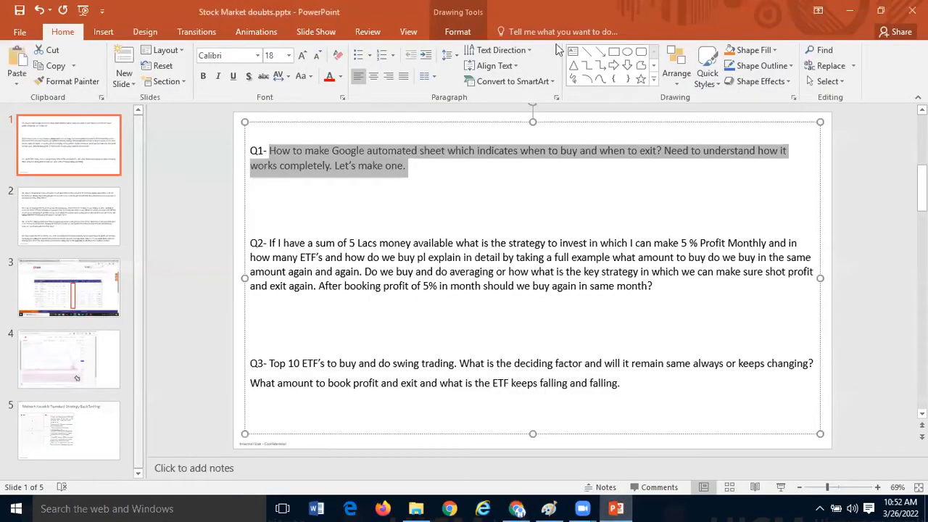
left_click(517, 509)
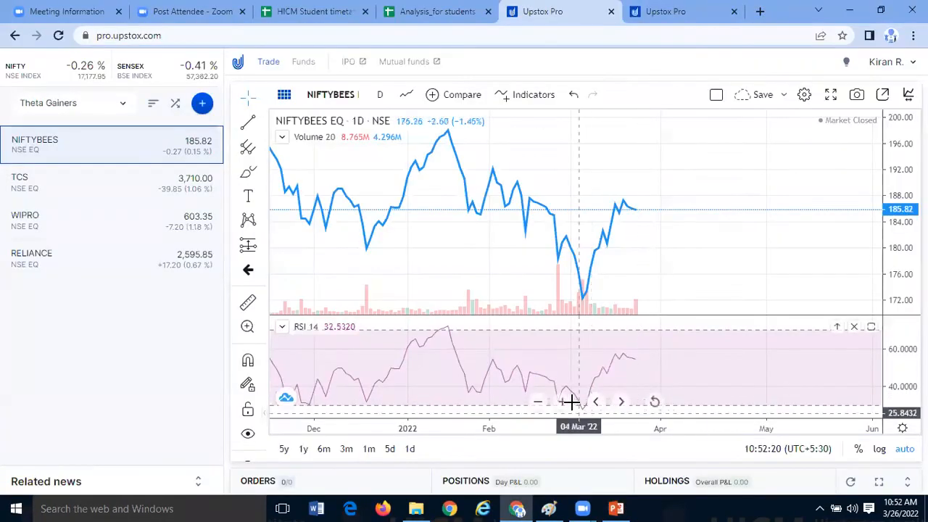
left_click_drag(458, 348, 381, 346)
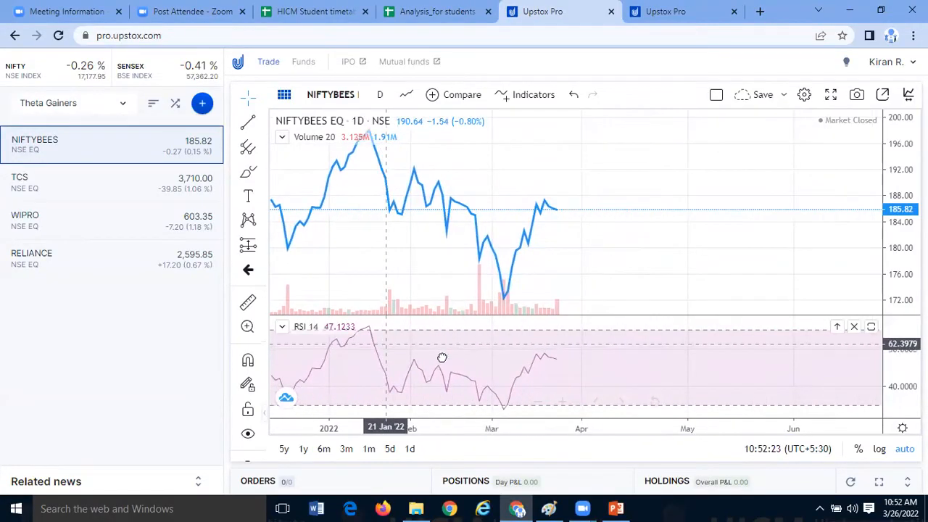
left_click(666, 11)
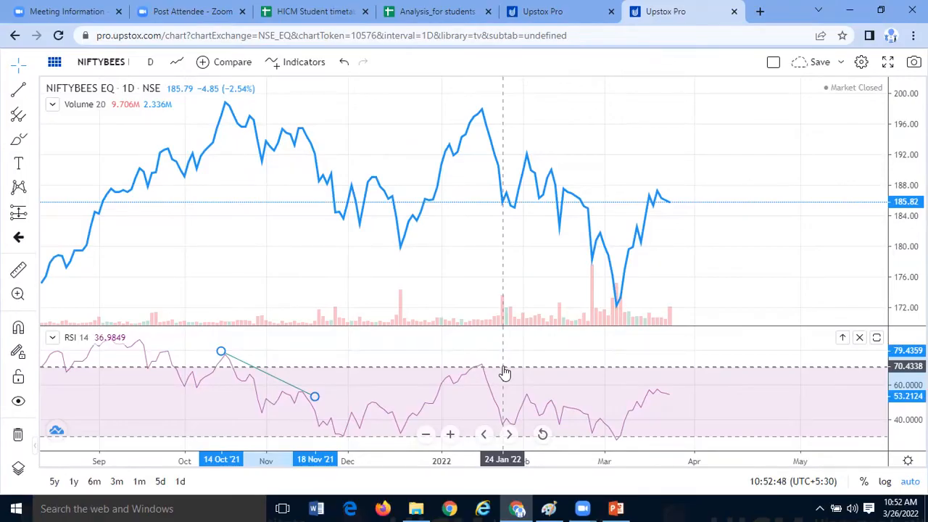
left_click(435, 11)
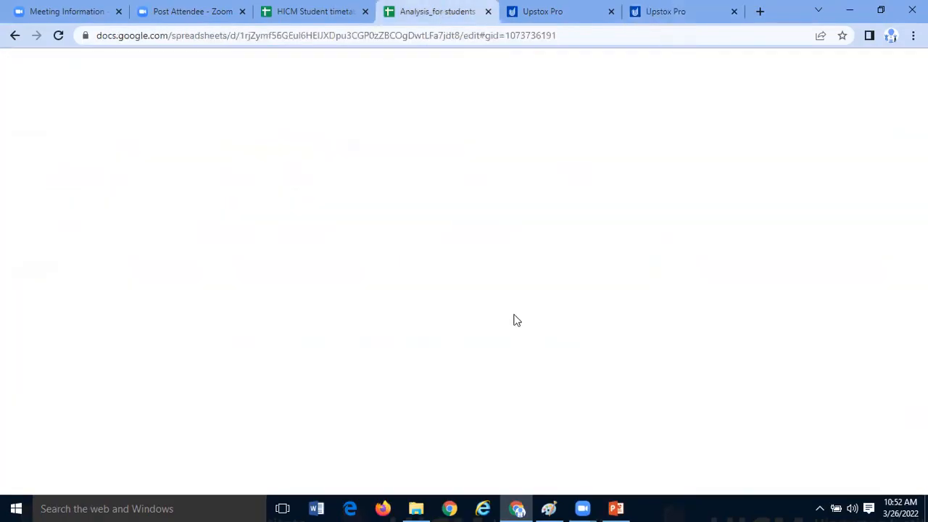
left_click(489, 336)
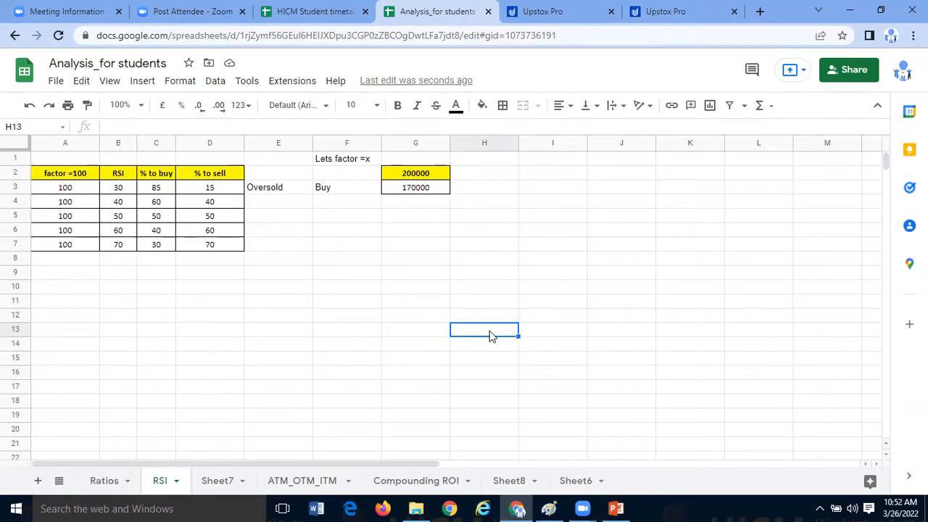
- Insert an empty column between the % to buy and % to sell columns
left_click(229, 190)
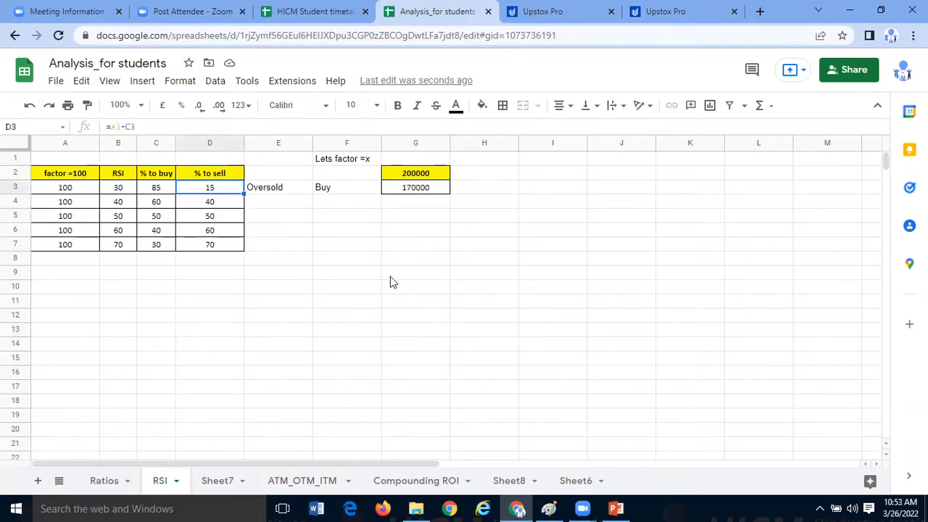
left_click(318, 244)
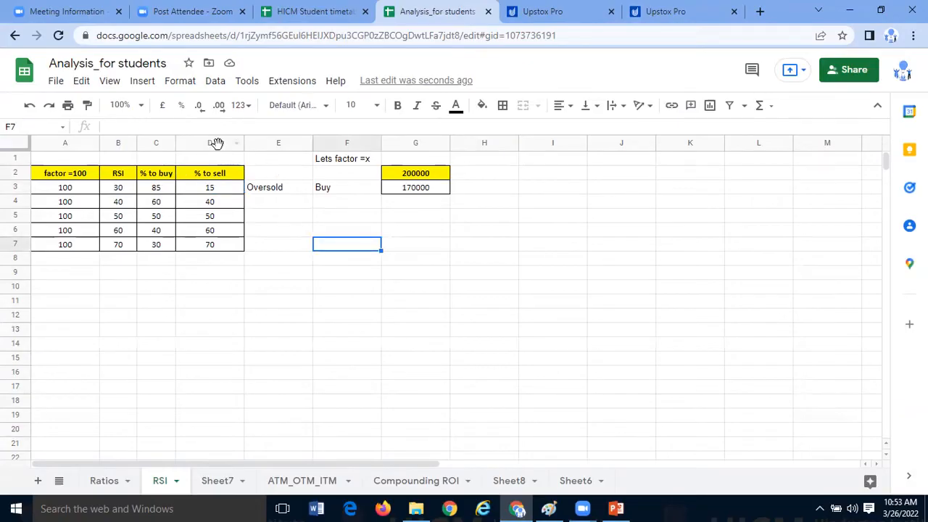
left_click(216, 143)
right_click(217, 145)
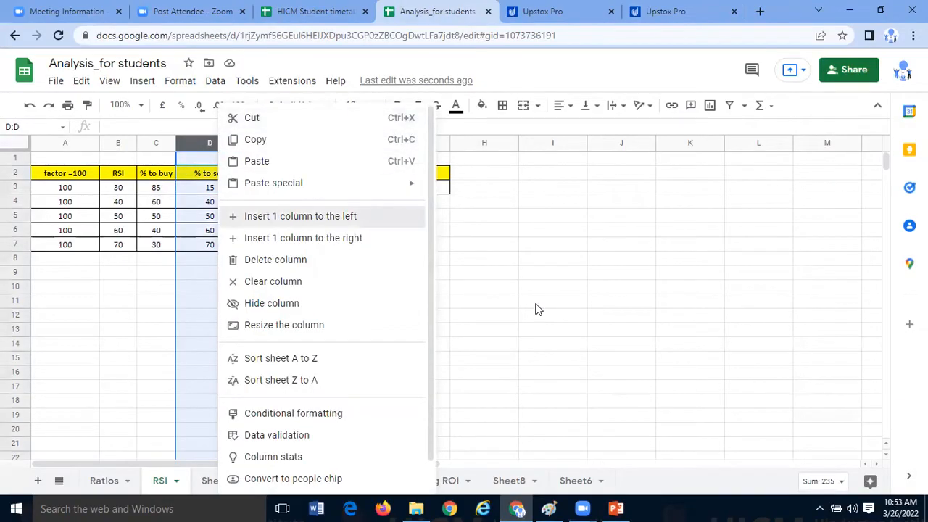
left_click(536, 305)
left_click(371, 303)
- Title the new column "% to keep aside" in D2 and narrow it slightly to fit the heading
left_click(229, 177)
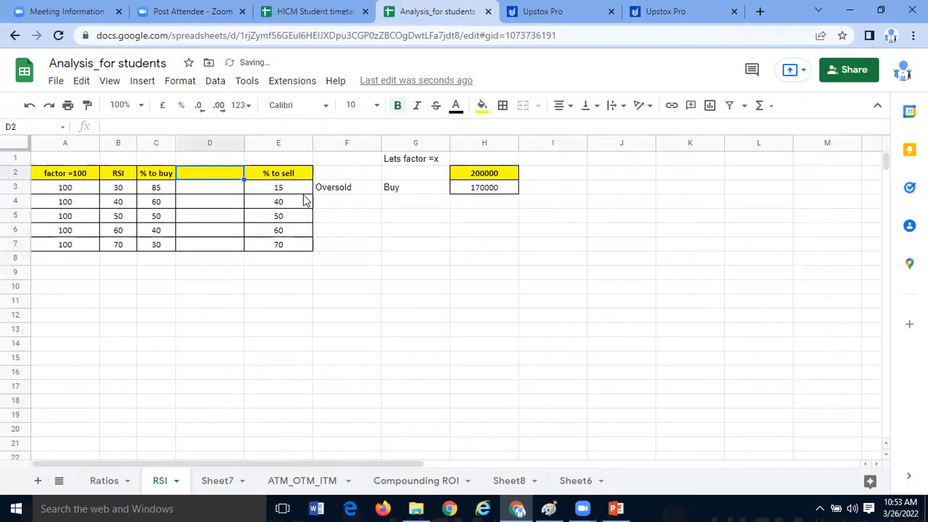
type("% to")
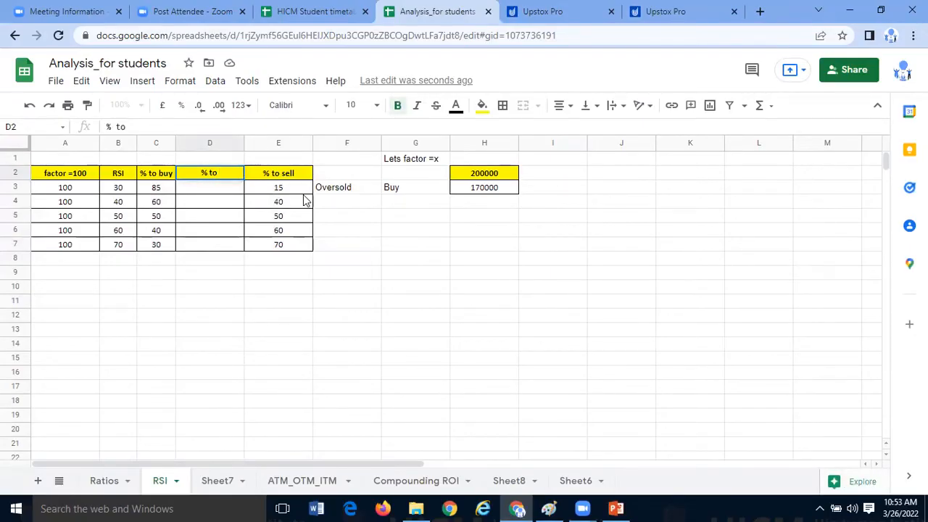
type(" keep aside")
key("Return")
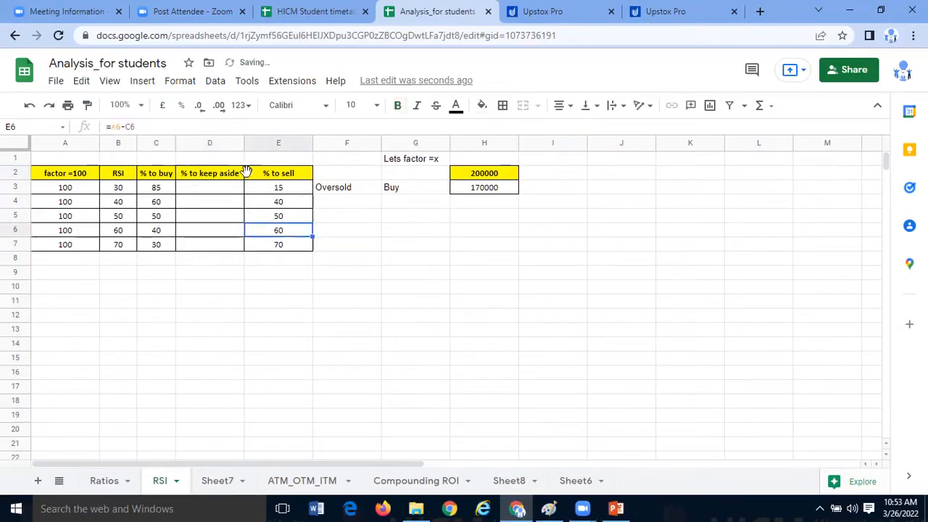
left_click_drag(242, 140, 235, 302)
left_click(236, 303)
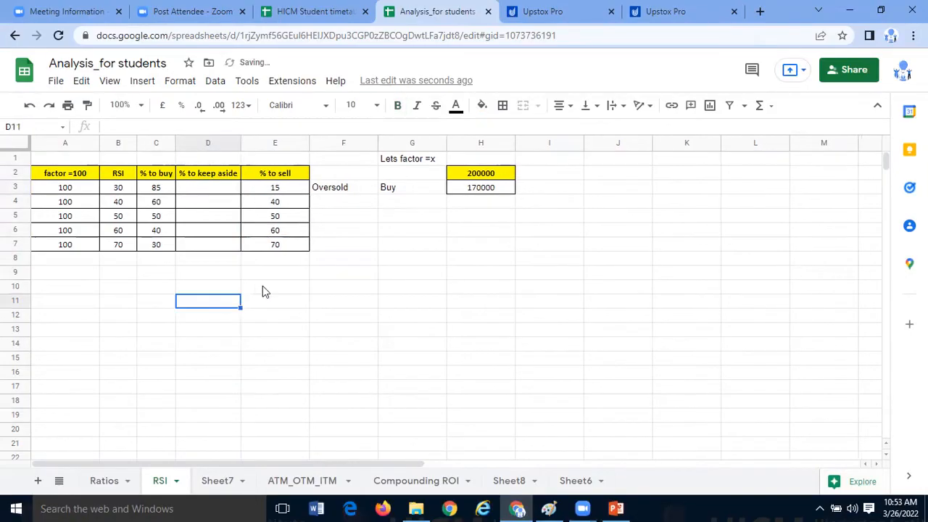
- Enter 15 in D3 as the percentage to keep aside for RSI 30
left_click(201, 179)
left_click(203, 189)
type("15")
left_click(300, 319)
- Hide the % to sell column E
left_click(289, 231)
left_click_drag(289, 178, 296, 247)
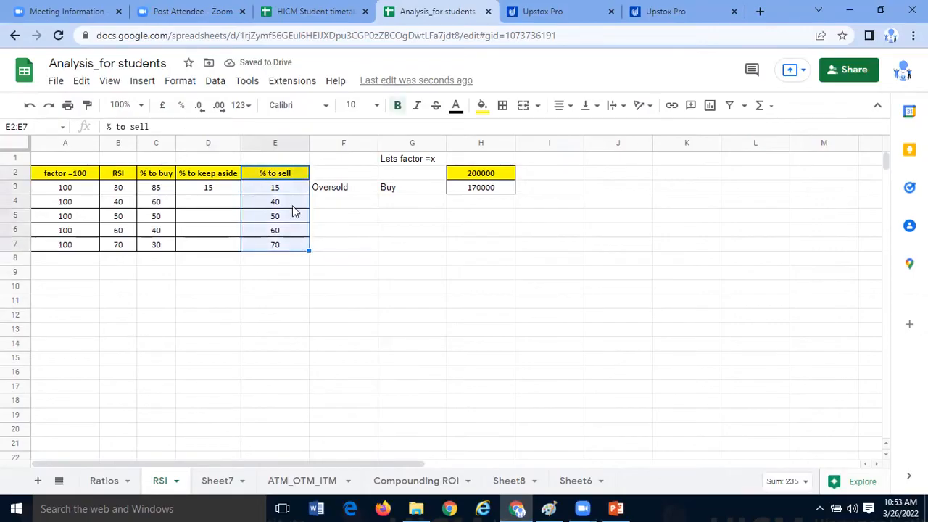
left_click(280, 140)
right_click(281, 140)
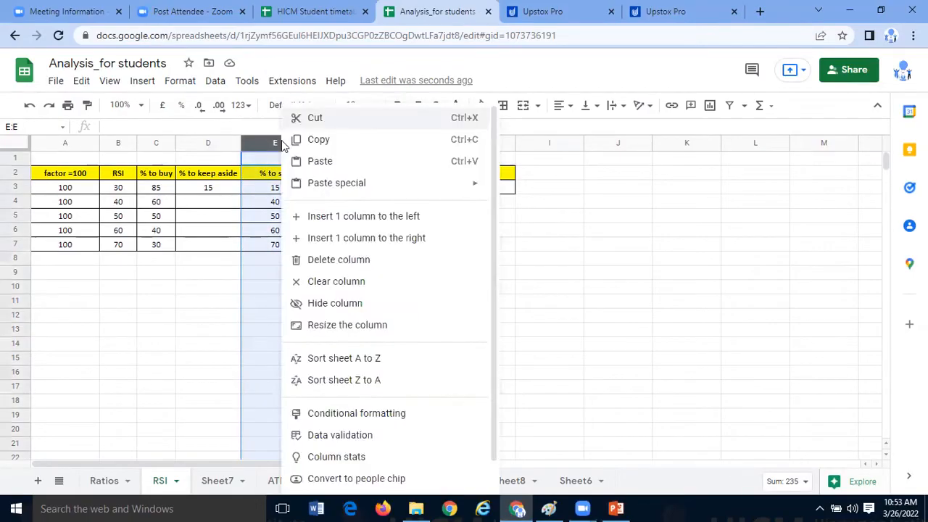
left_click(327, 303)
left_click(219, 276)
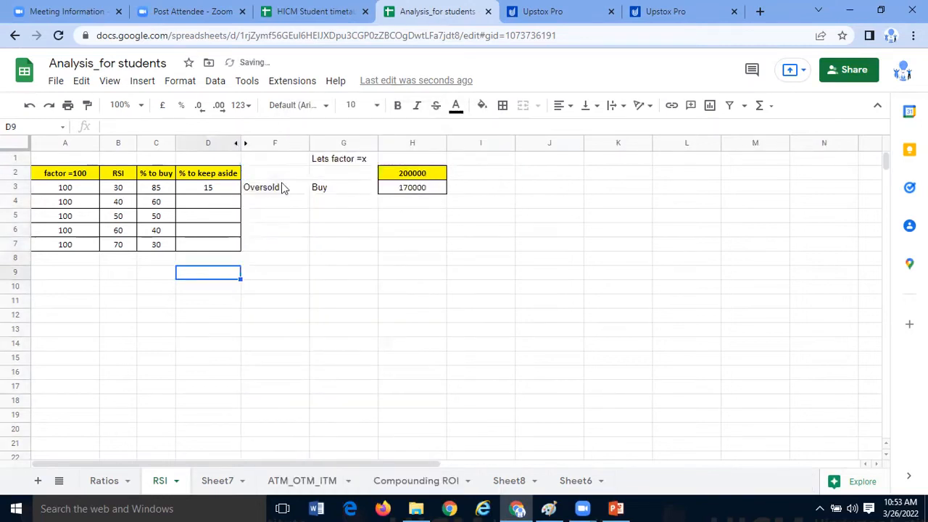
- Insert an empty column before the column holding the Oversold label
left_click(278, 201)
right_click(277, 144)
left_click(328, 216)
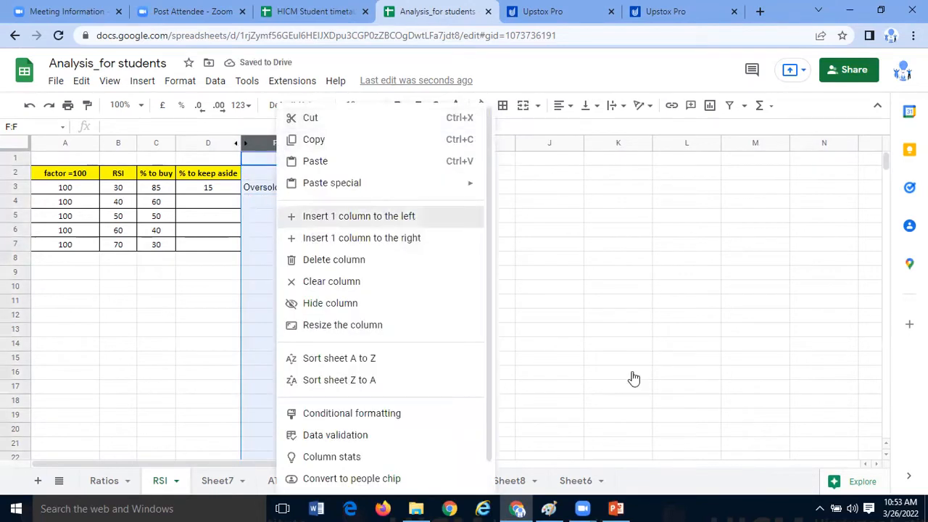
left_click(631, 377)
left_click(313, 286)
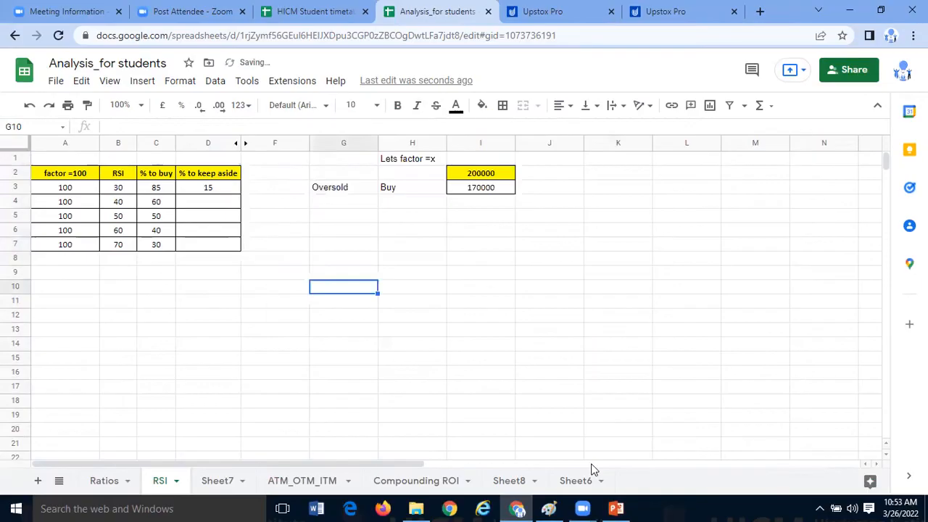
- Check the latest RSI on the NIFTYBEES chart in Upstox Pro and return to the spreadsheet
left_click(661, 11)
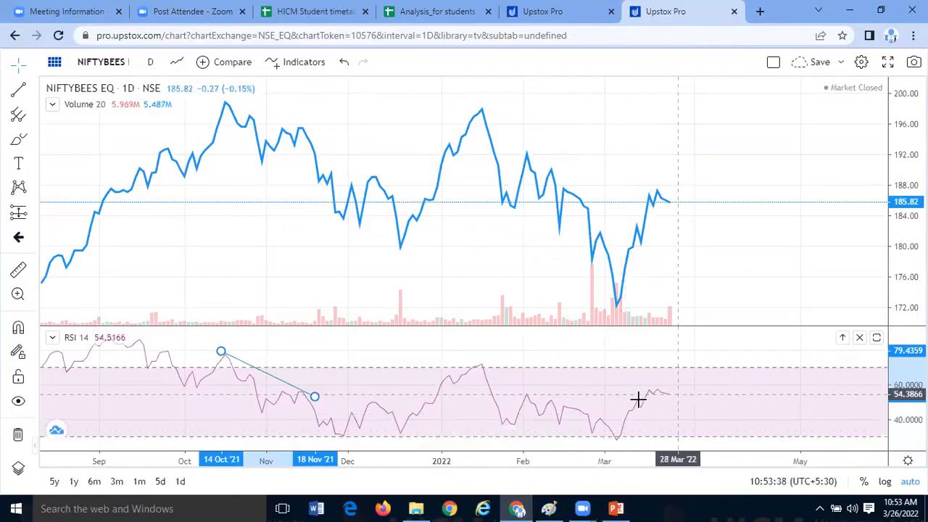
left_click(528, 13)
left_click(432, 13)
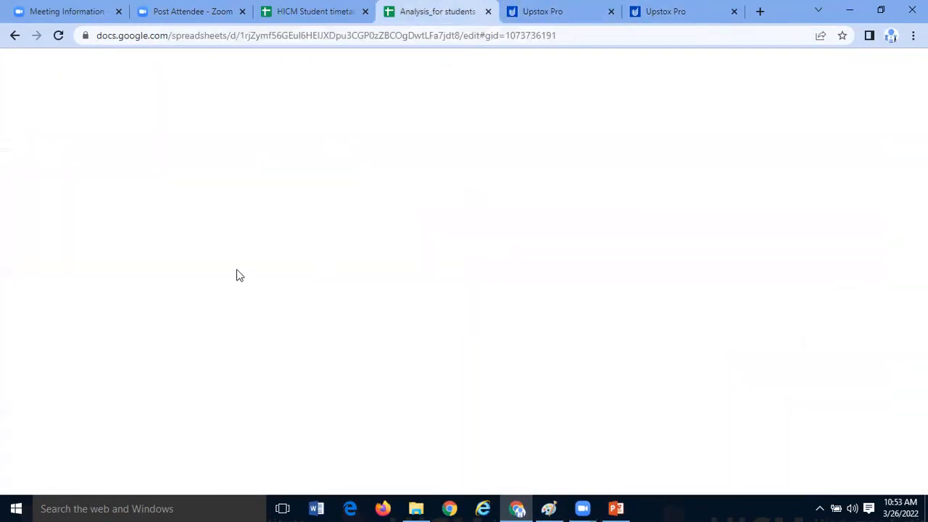
- Replace the value in D3 with the formula =A3-C3 to calculate the percentage to keep aside for RSI 30
left_click(199, 190)
left_click(210, 178)
left_click(208, 190)
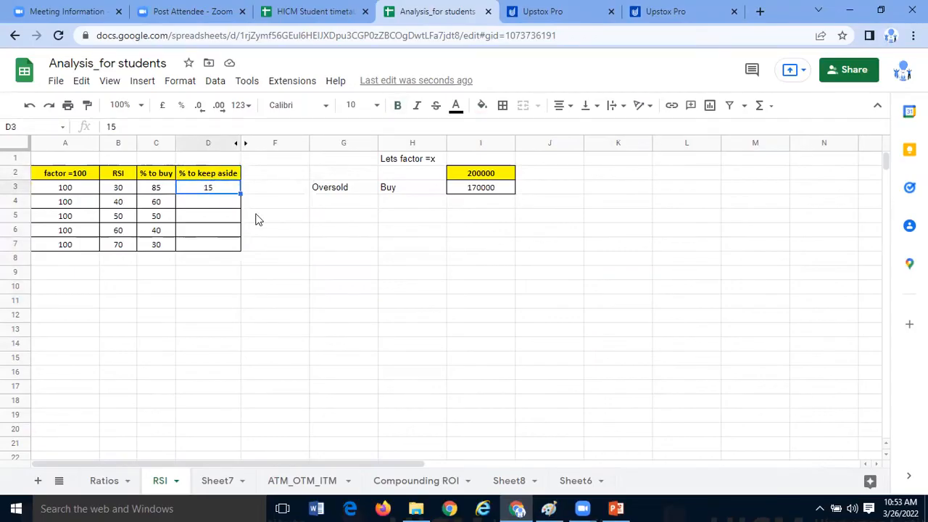
type("=")
left_click(80, 189)
type("-")
left_click(161, 189)
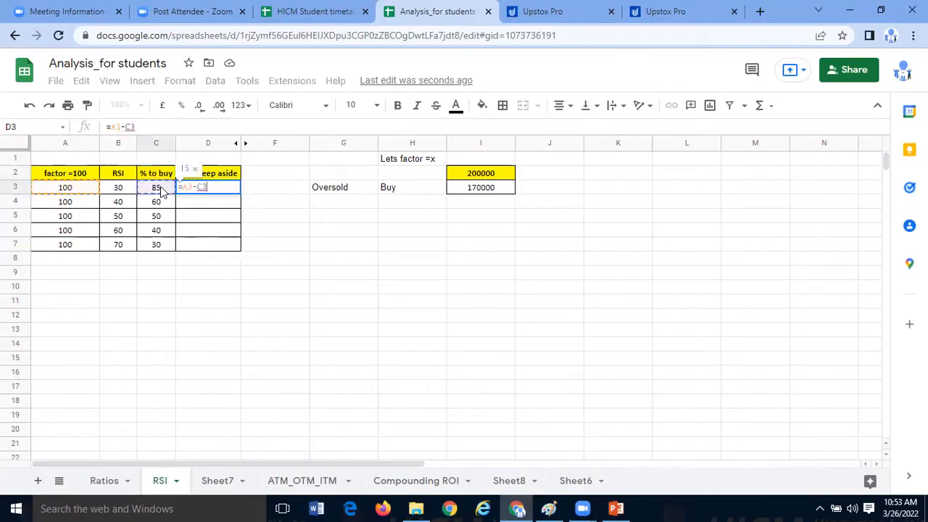
key("Return")
left_click(223, 191)
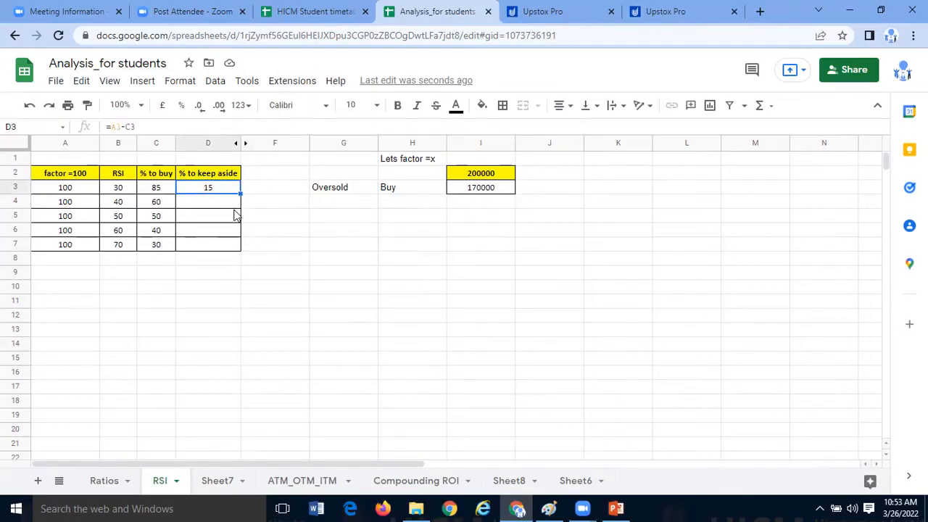
left_click(267, 260)
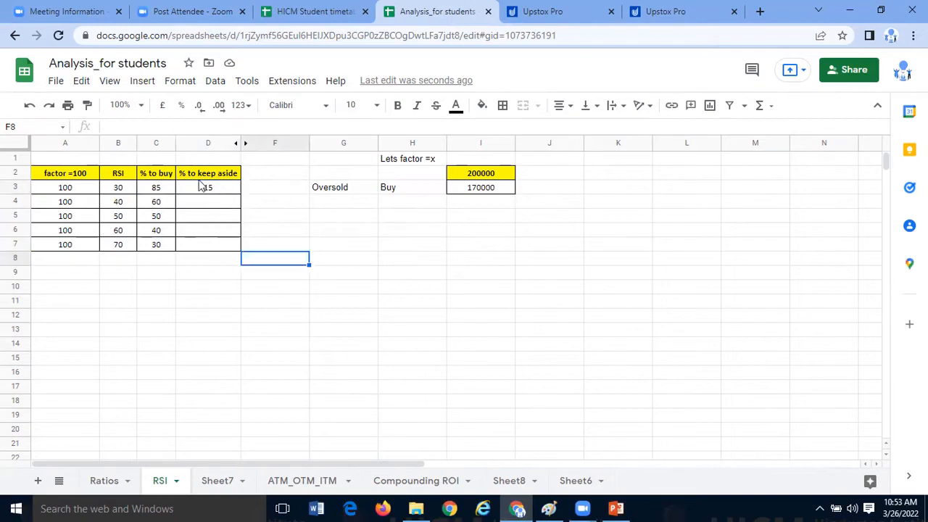
- Calculate the amount to keep aside in J3 with the formula =I2*D3/100
left_click(212, 188)
left_click(443, 237)
left_click(495, 189)
key("Right")
type("=")
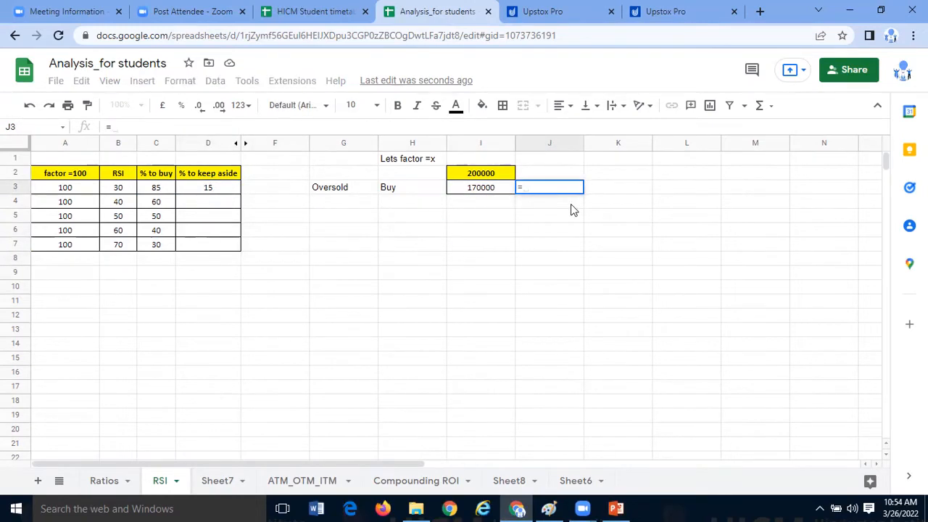
left_click(493, 177)
type("*")
left_click(234, 190)
type("/100")
key("Return")
left_click(557, 259)
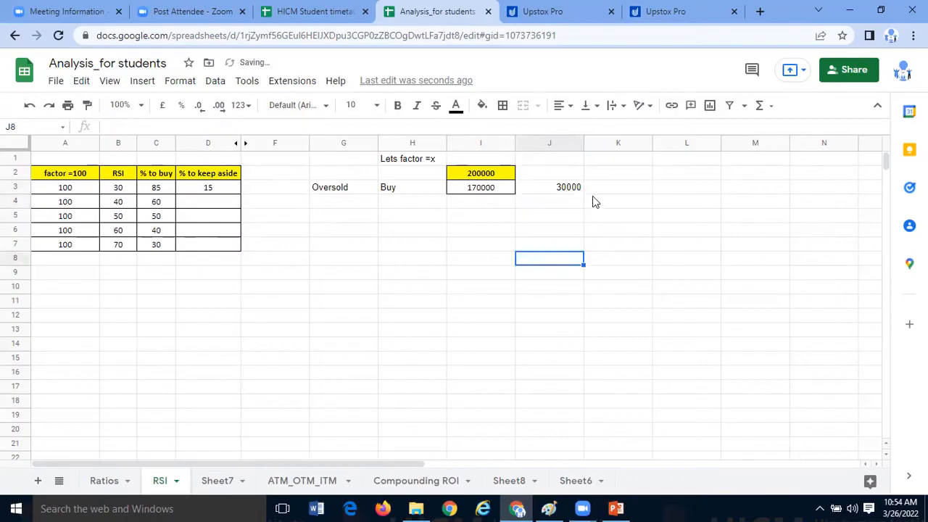
- Copy the bordered, centred formatting of I3 to J2 and J3
left_click(599, 192)
left_click(495, 190)
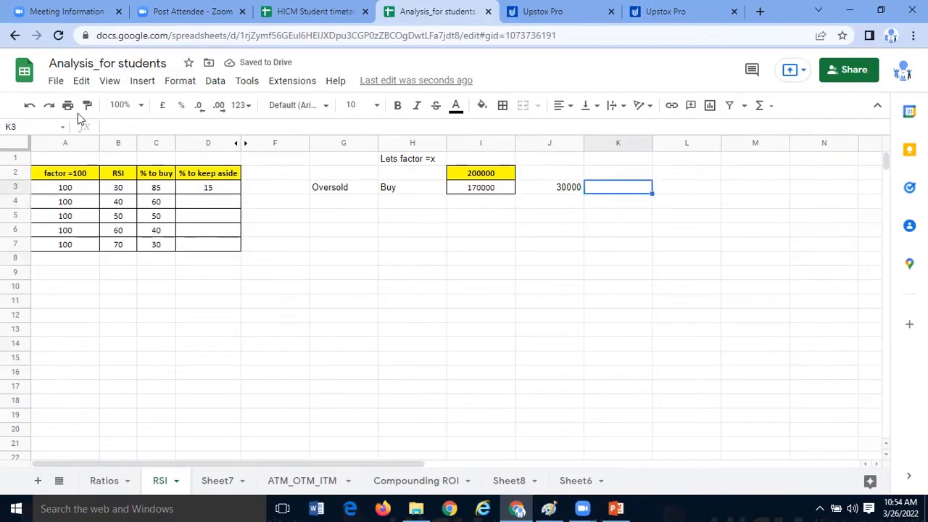
left_click(86, 107)
left_click(553, 179)
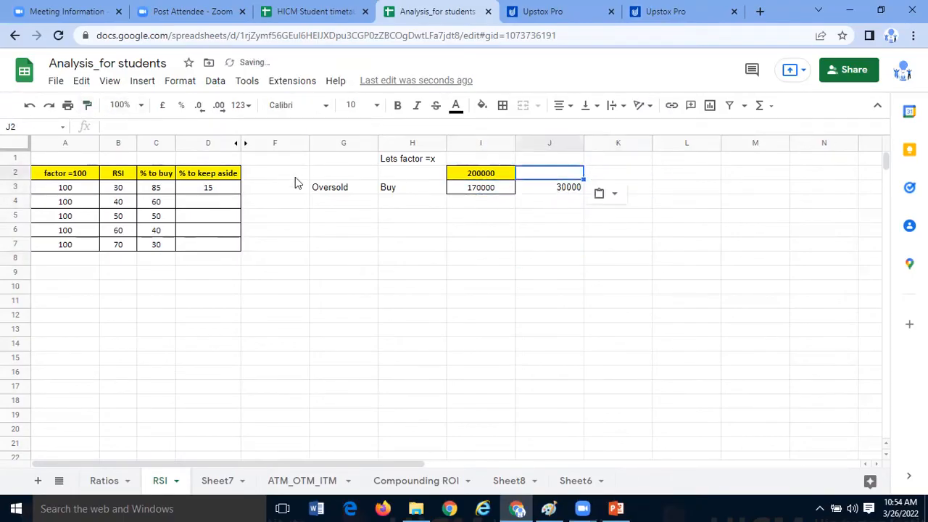
left_click(29, 104)
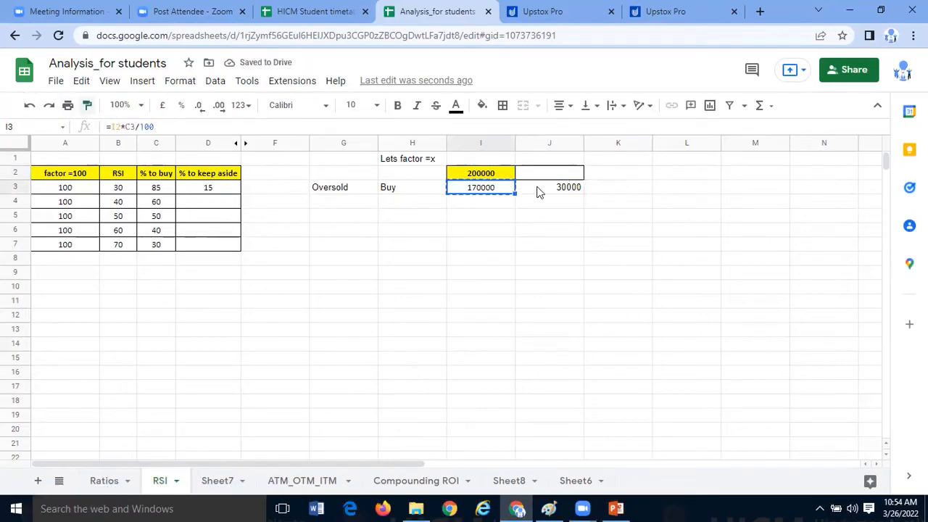
left_click(560, 189)
left_click(562, 230)
- Enter the heading "check" in K2
left_click(614, 186)
left_click(625, 172)
type("check")
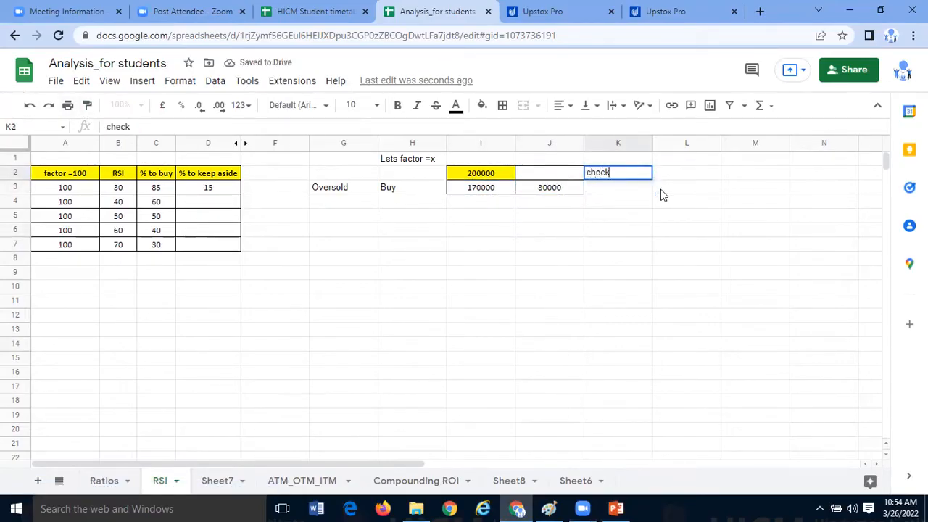
left_click(619, 193)
type("=")
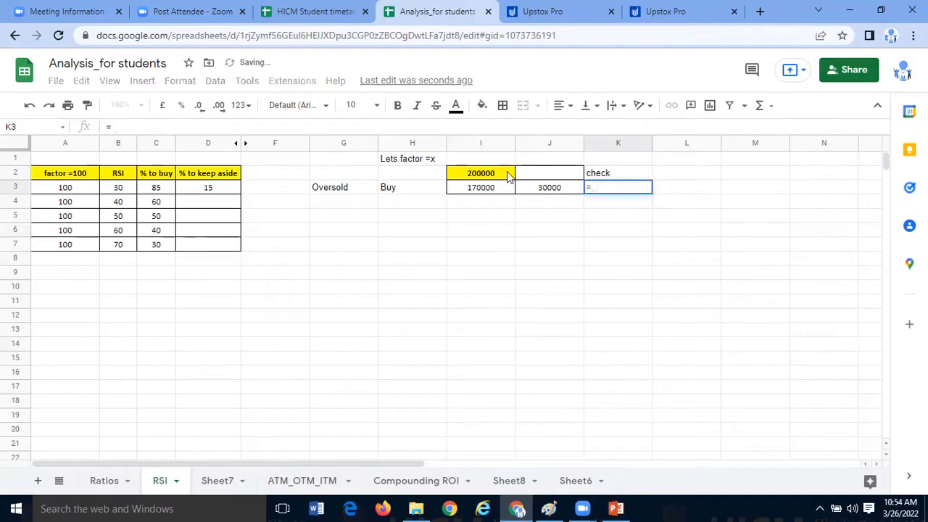
left_click(508, 172)
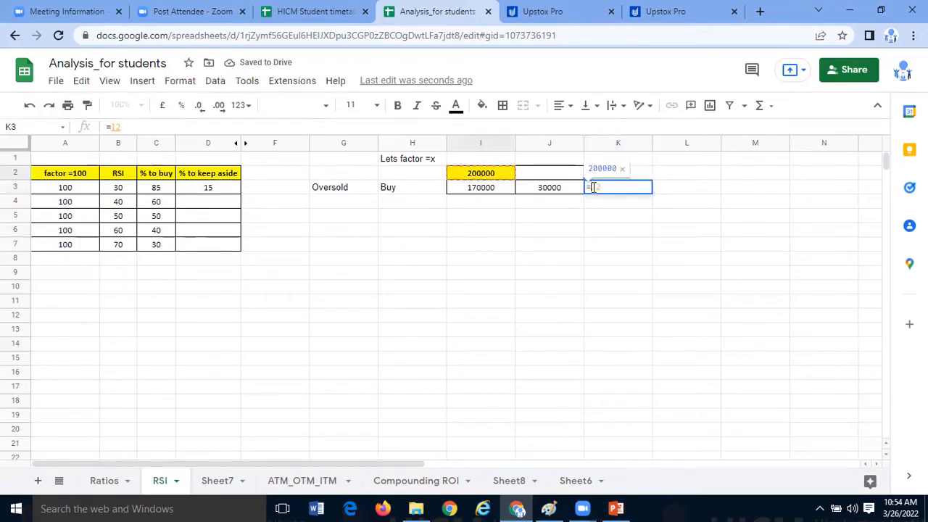
type("(")
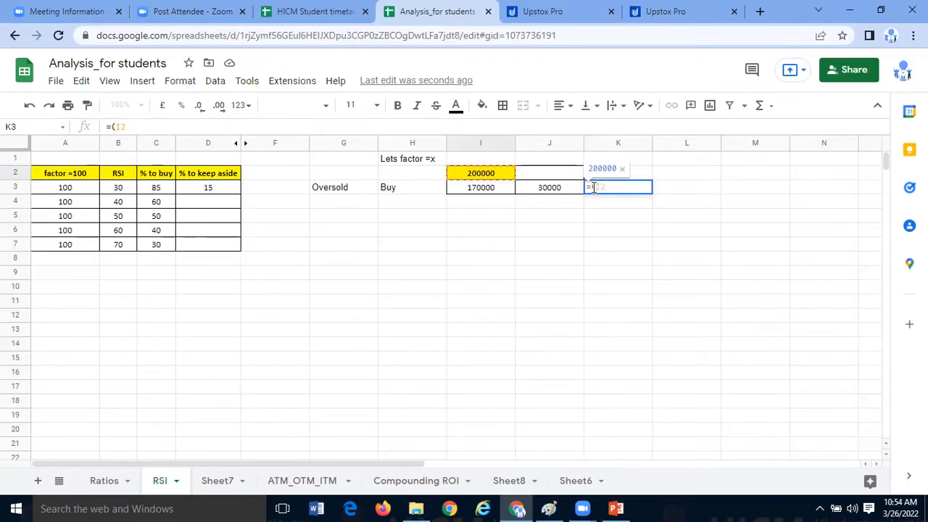
left_click(628, 178)
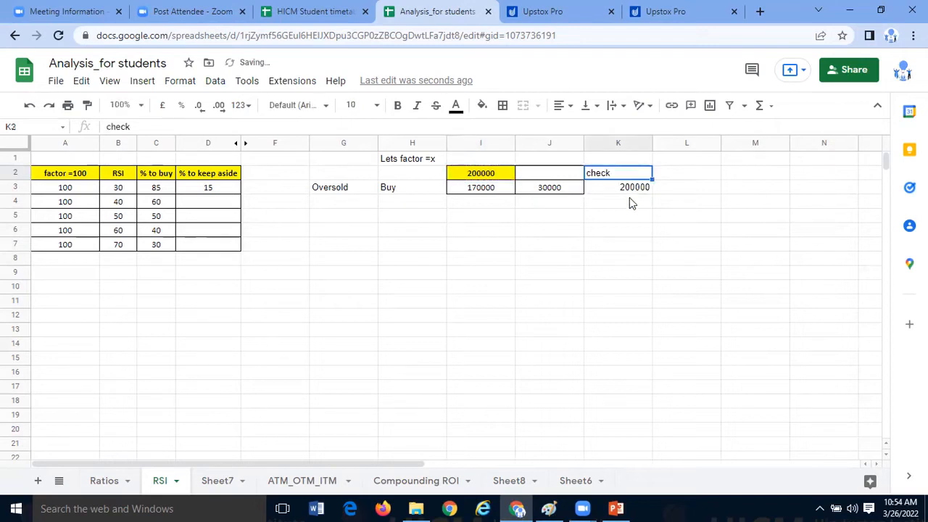
left_click(631, 190)
type("=")
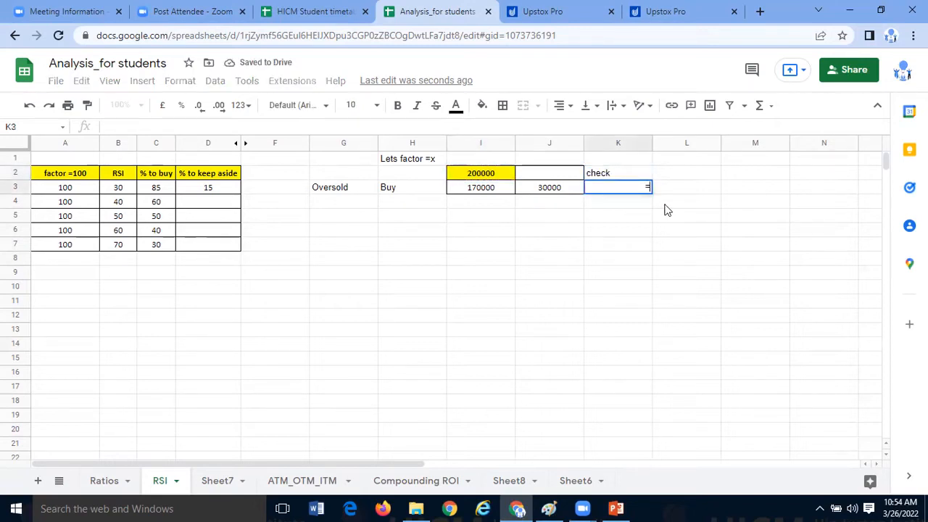
key("Escape")
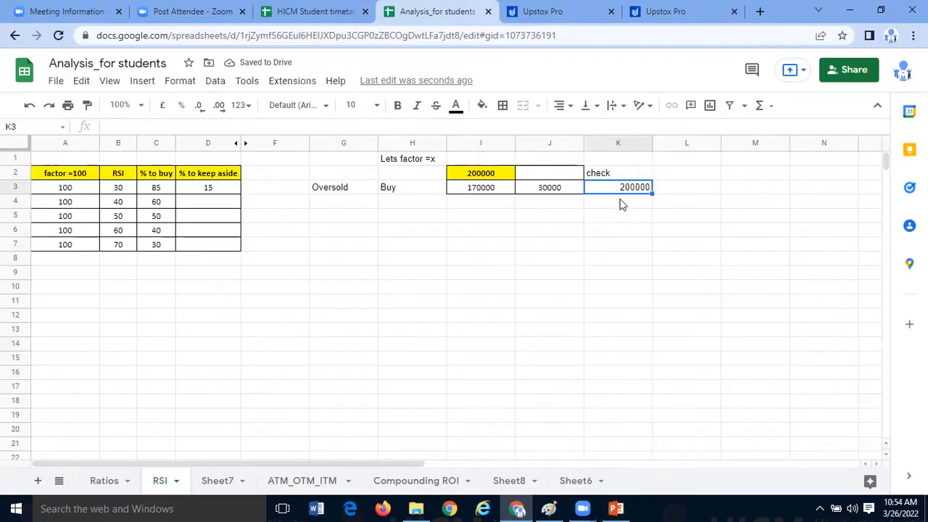
- Enter the formula =(I3+J3)-I2 in K3 to verify the split against the total amount
type("=")
left_click(501, 190)
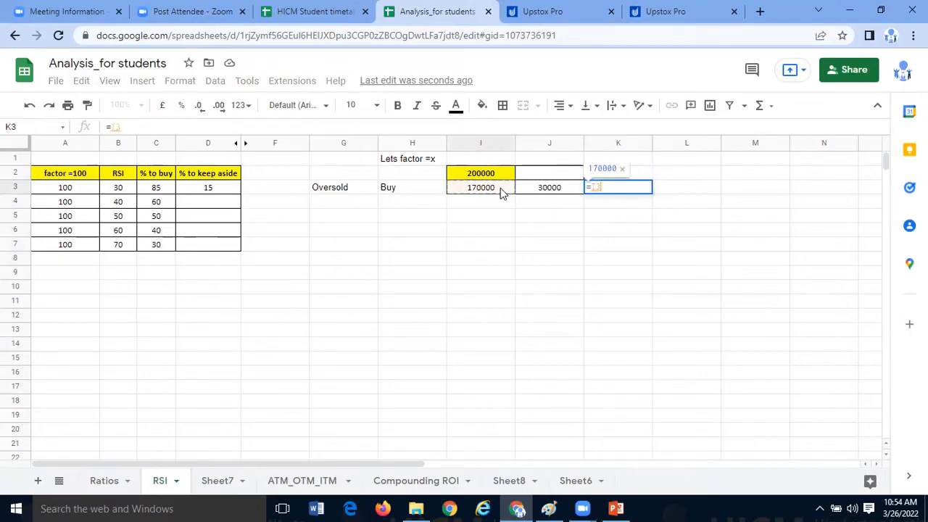
type("+")
left_click(538, 190)
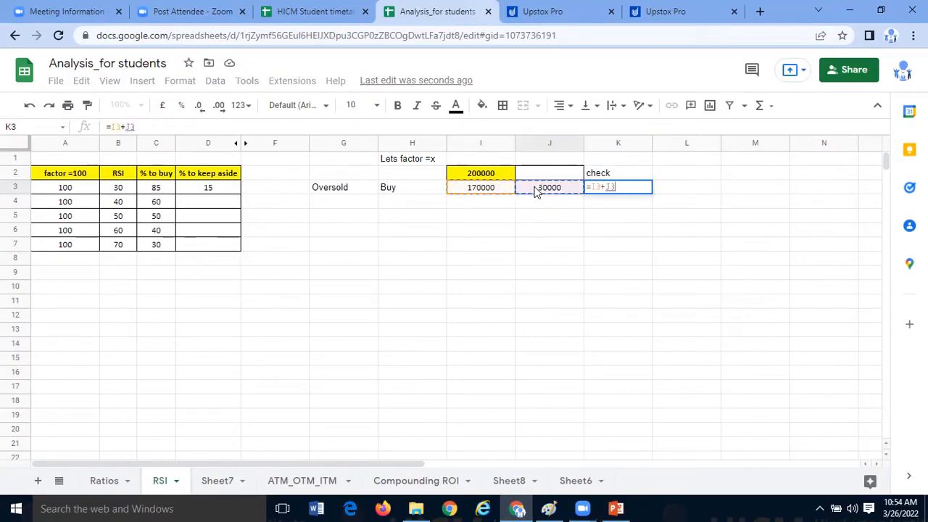
left_click(592, 187)
type("(")
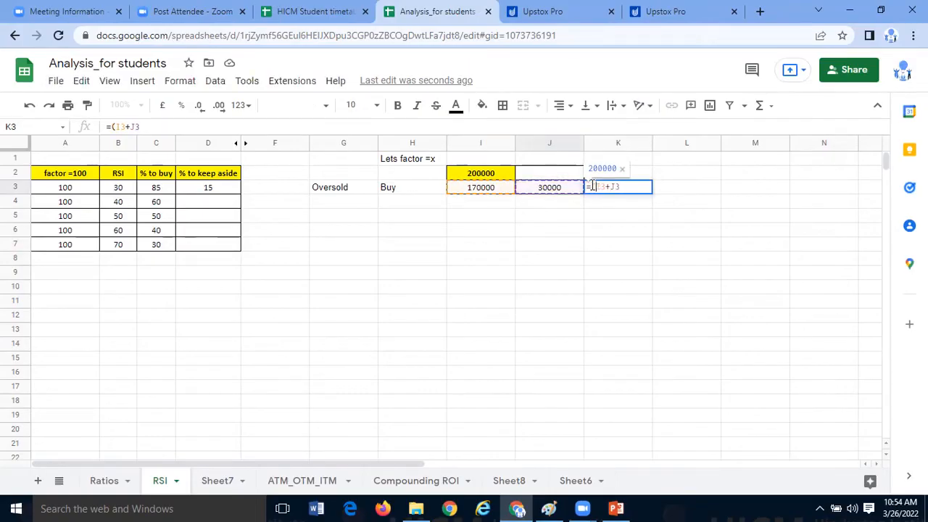
type(")-")
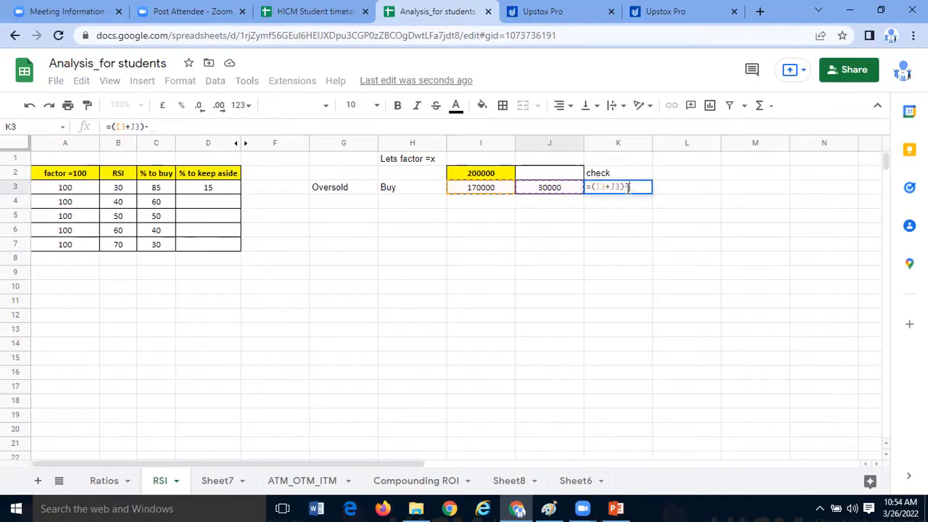
left_click(503, 177)
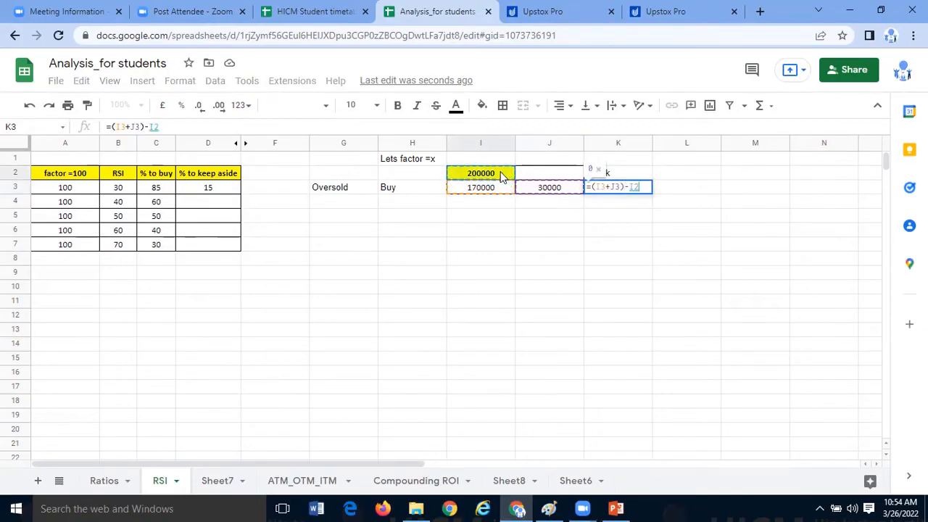
key("Return")
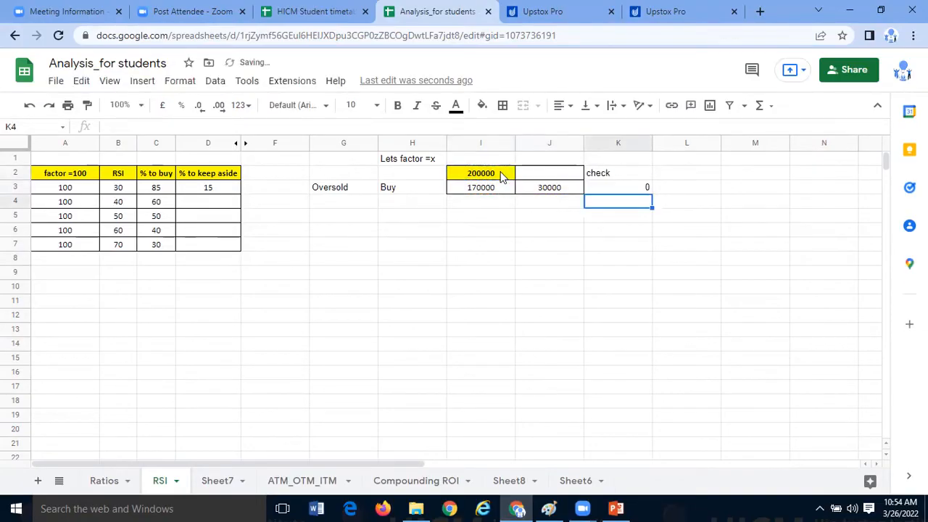
- Fill the check heading in K2 with green and make its text bold
left_click(627, 175)
left_click(468, 178)
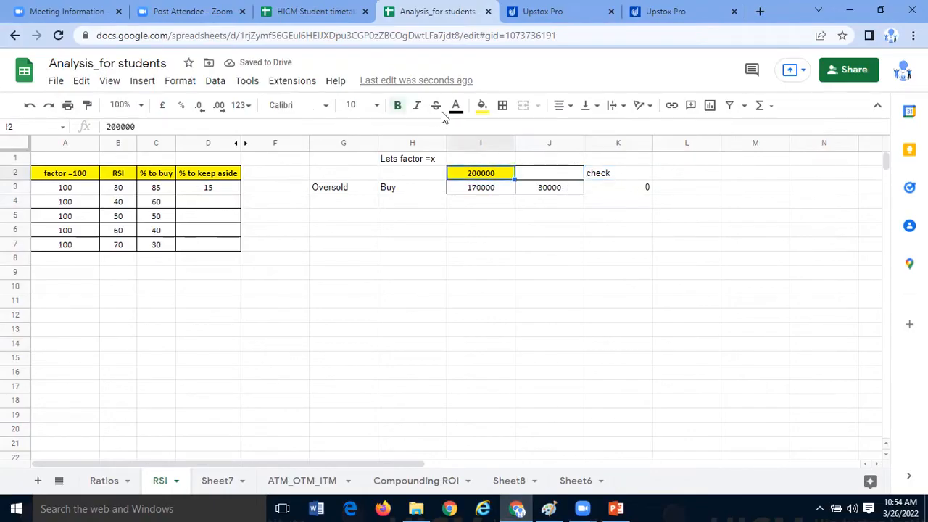
key("Right")
key("Right")
left_click(483, 106)
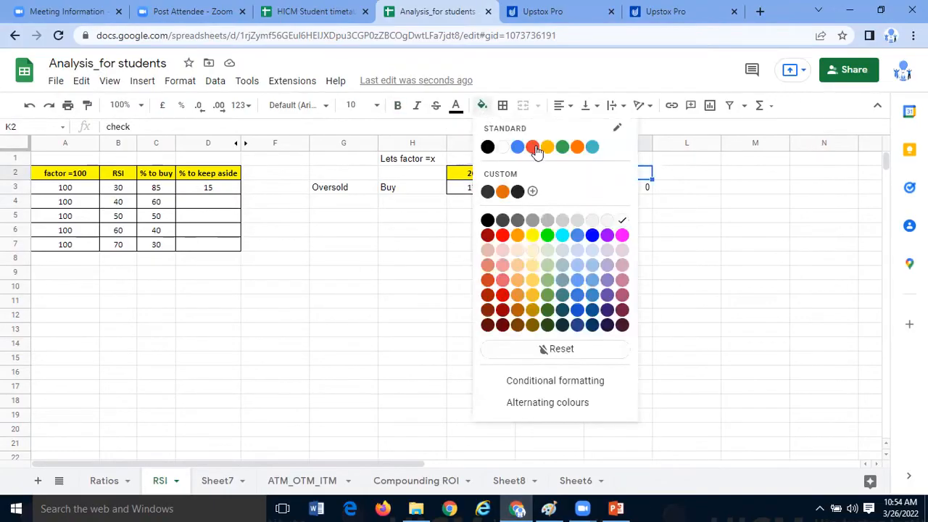
left_click(547, 235)
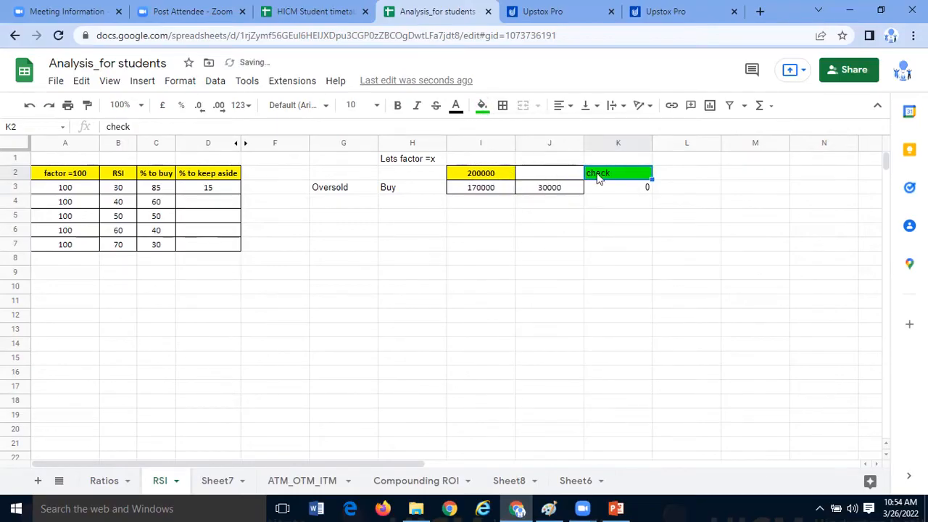
left_click(401, 110)
left_click(557, 212)
- Apply all borders to the range I2:K3
left_click_drag(512, 180, 608, 187)
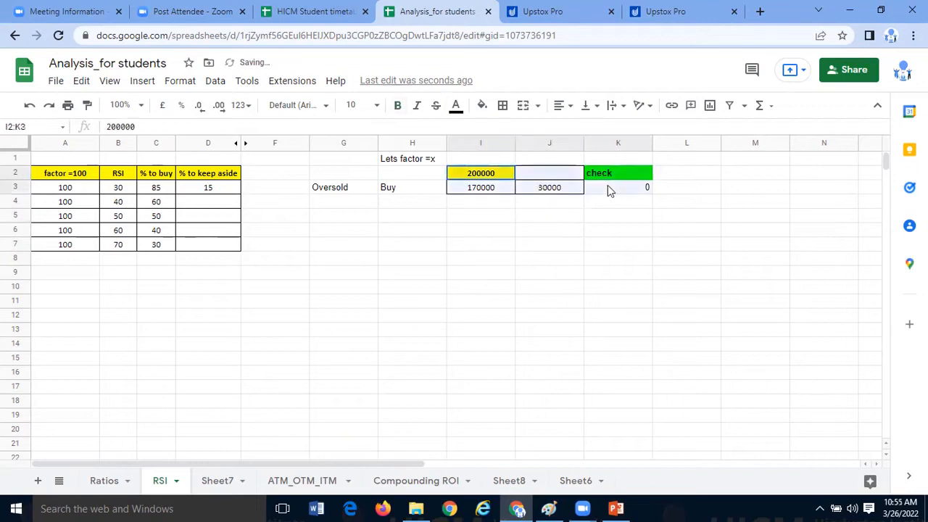
left_click(505, 109)
left_click(507, 132)
left_click(613, 303)
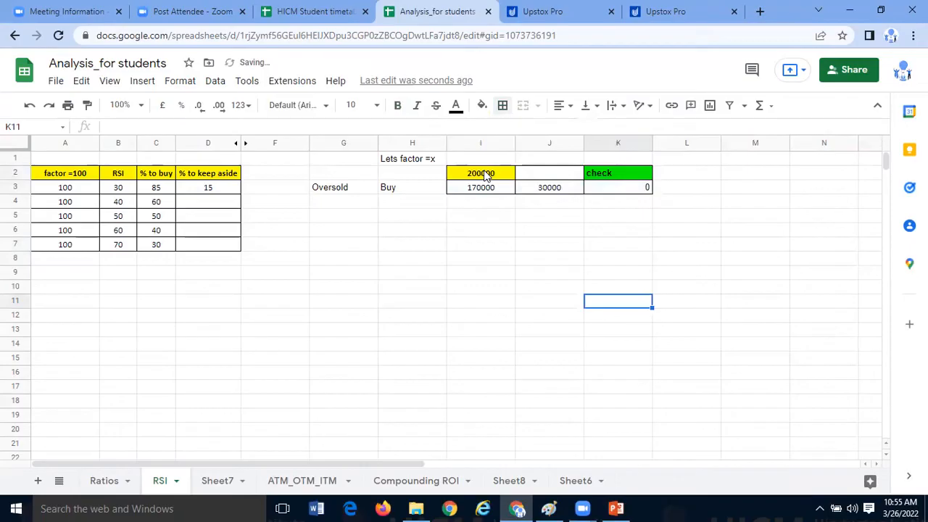
- Review the buy, keep-aside and check cells in I2:K3 and the RSI levels in column B
left_click(488, 176)
left_click(589, 175)
left_click_drag(494, 175, 625, 193)
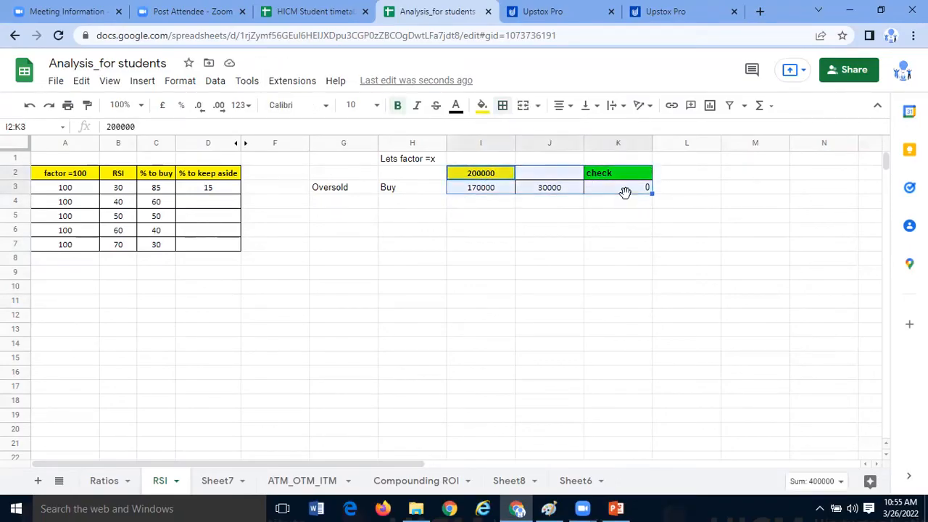
left_click(549, 171)
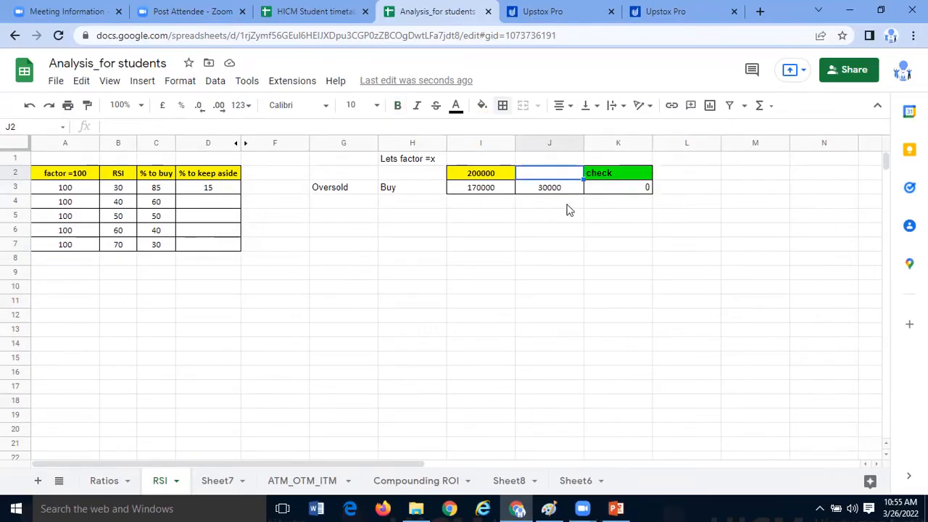
left_click(559, 188)
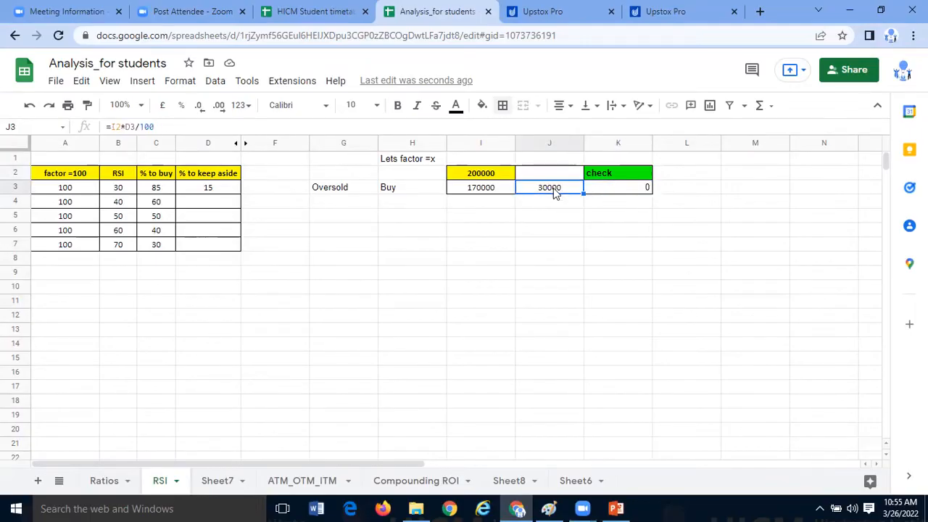
left_click(246, 226)
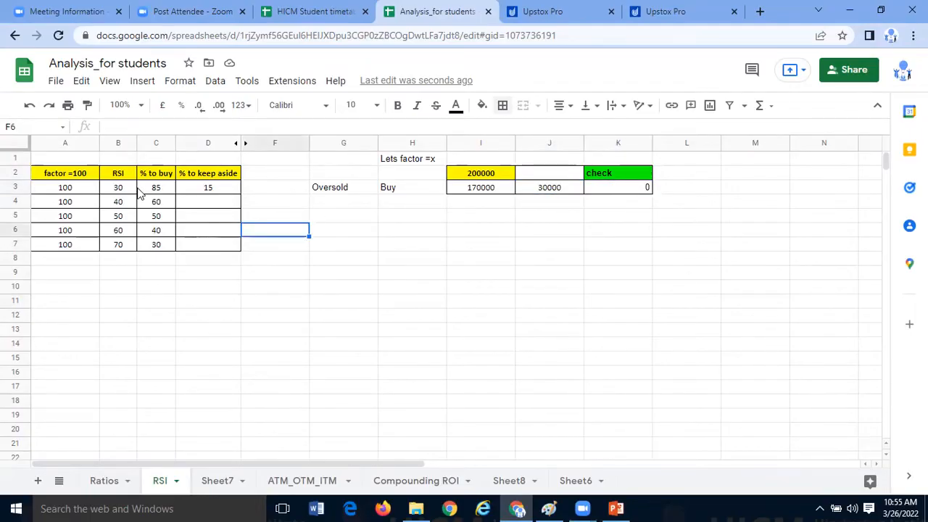
left_click_drag(131, 189, 126, 258)
left_click(258, 271)
- Enter 20 in cell A12 and clear it again
left_click(94, 316)
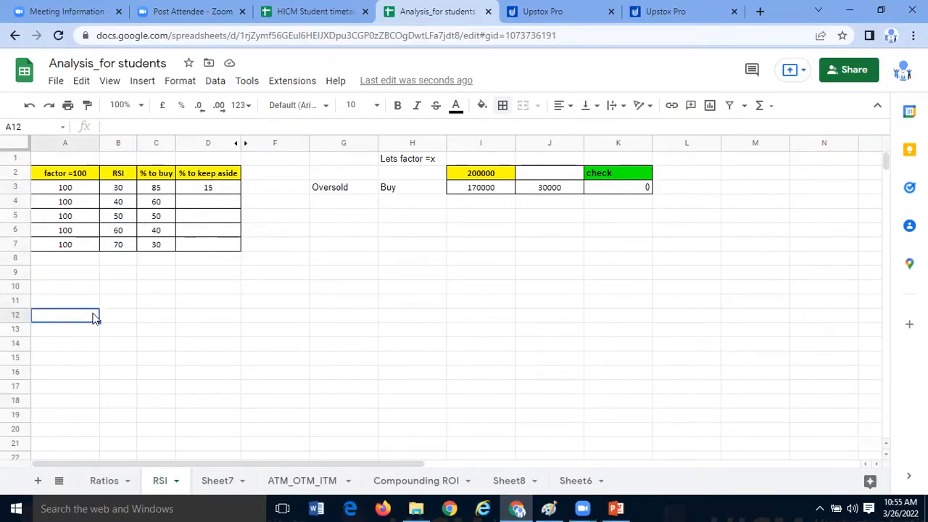
type("20")
key("Return")
left_click(571, 190)
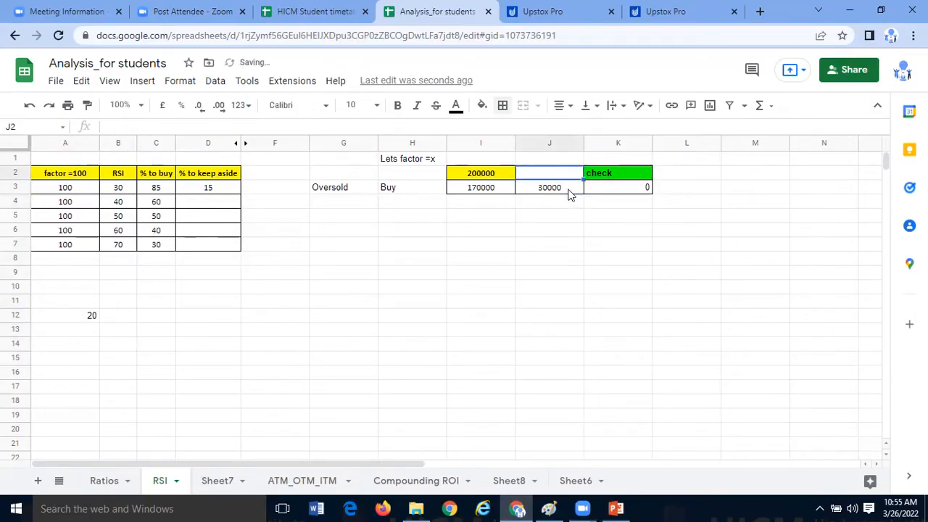
left_click(76, 316)
key("Delete")
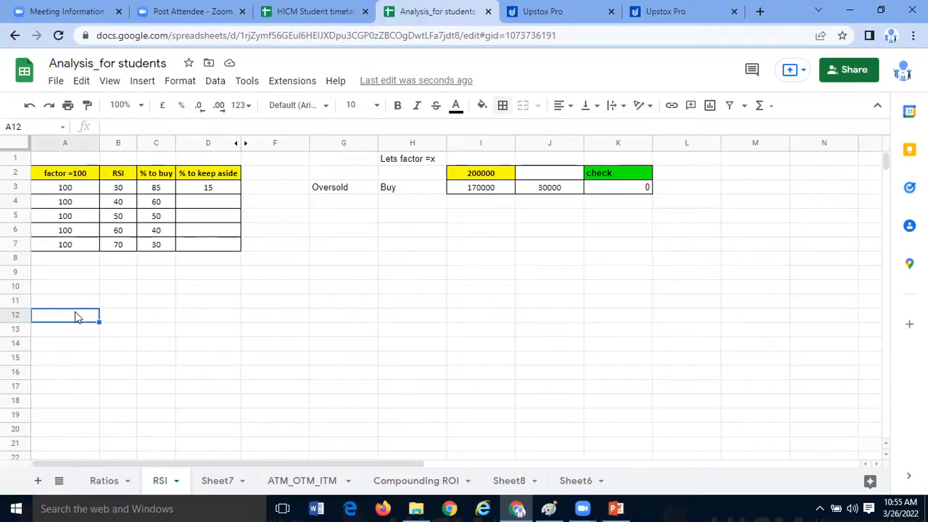
left_click(281, 333)
left_click(250, 190)
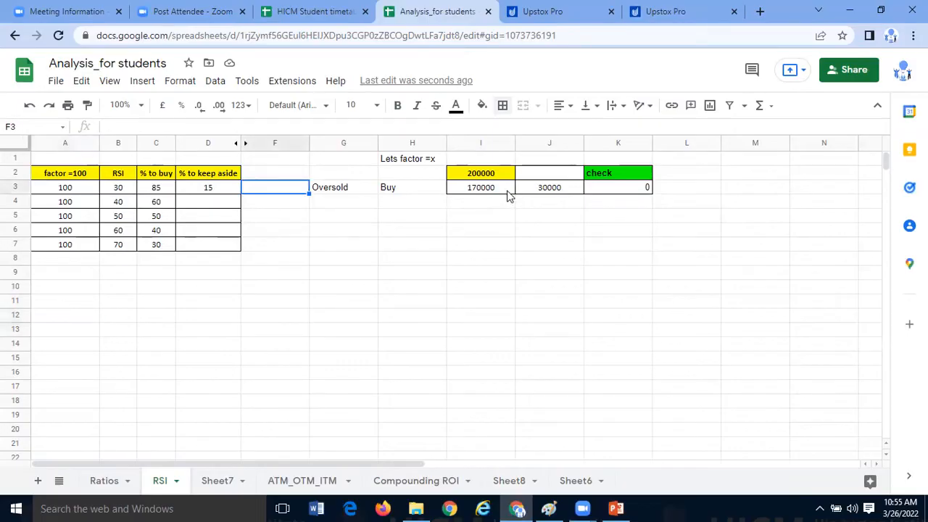
- Examine the factor, RSI, % to buy and % to keep aside cells in rows 3 and 4, including the formula in C4
left_click_drag(122, 189, 207, 190)
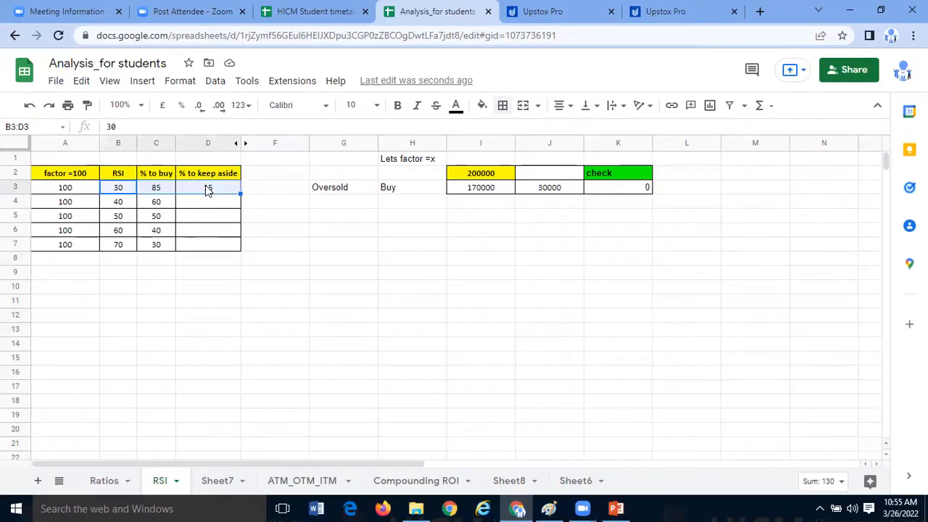
left_click(245, 250)
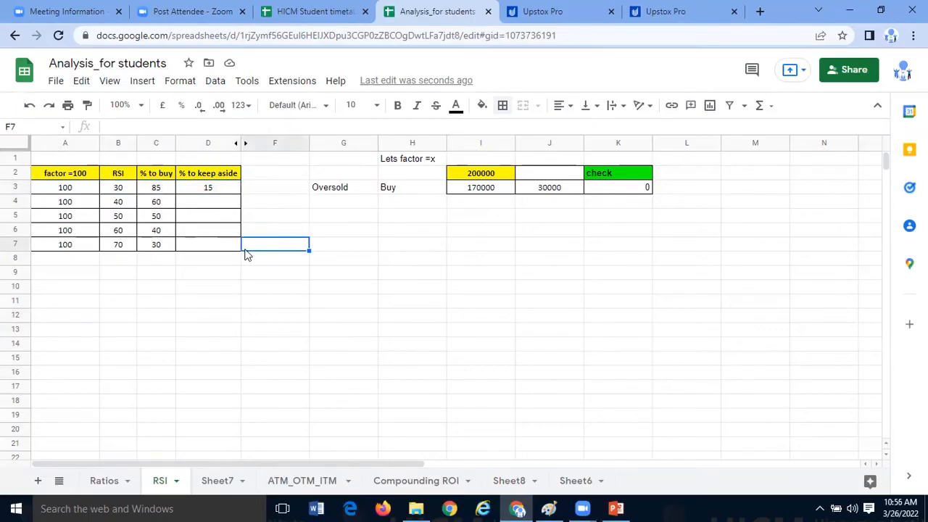
left_click(233, 283)
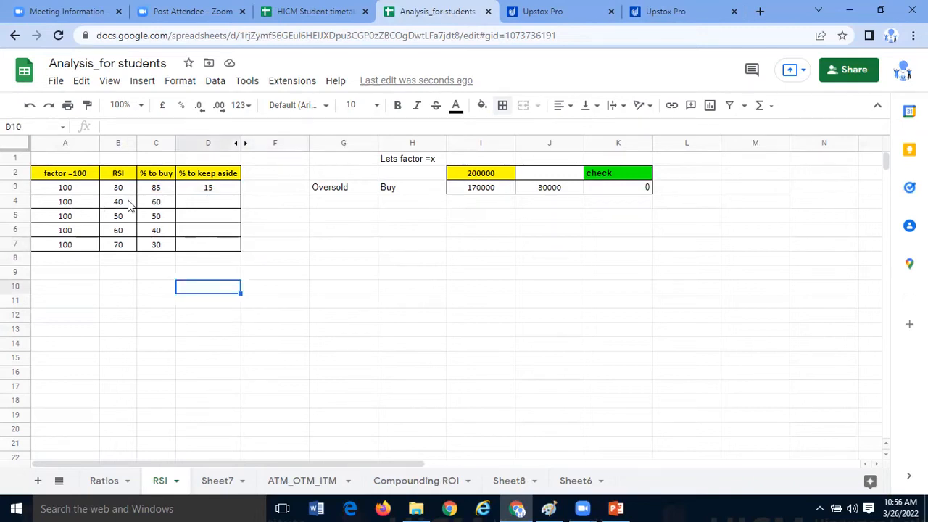
left_click_drag(65, 204, 203, 208)
left_click(204, 242)
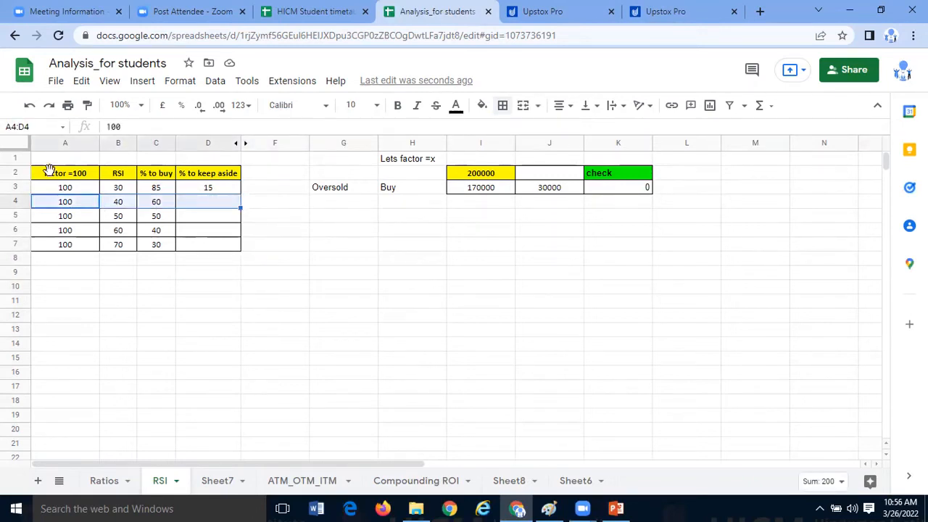
left_click_drag(64, 205, 184, 203)
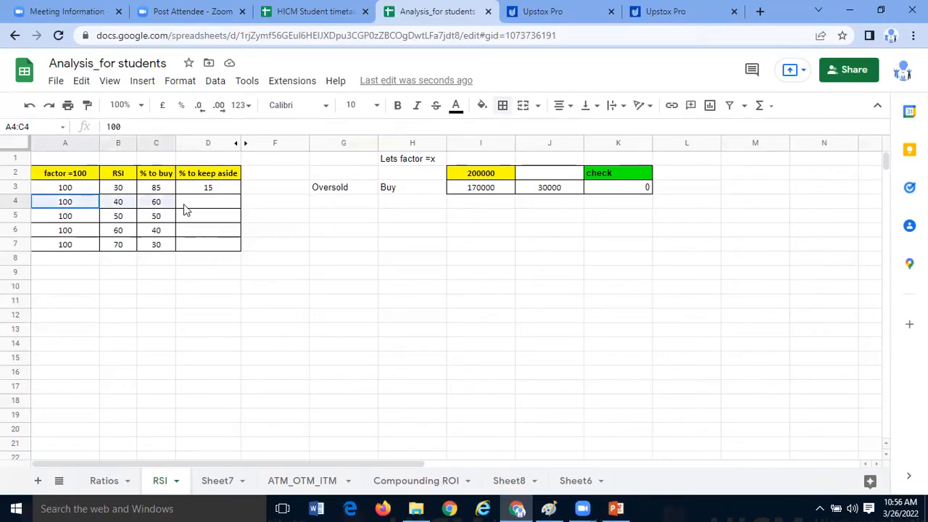
left_click(165, 207)
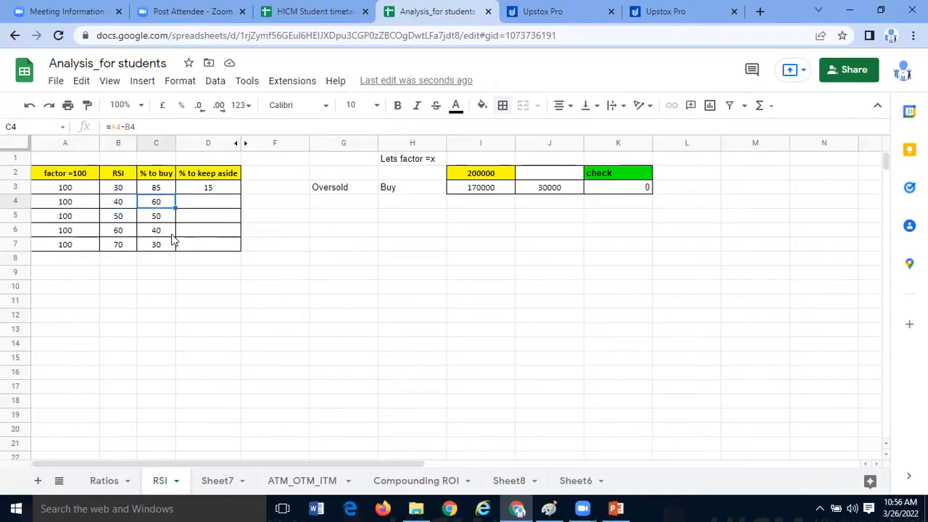
left_click_drag(128, 208, 156, 208)
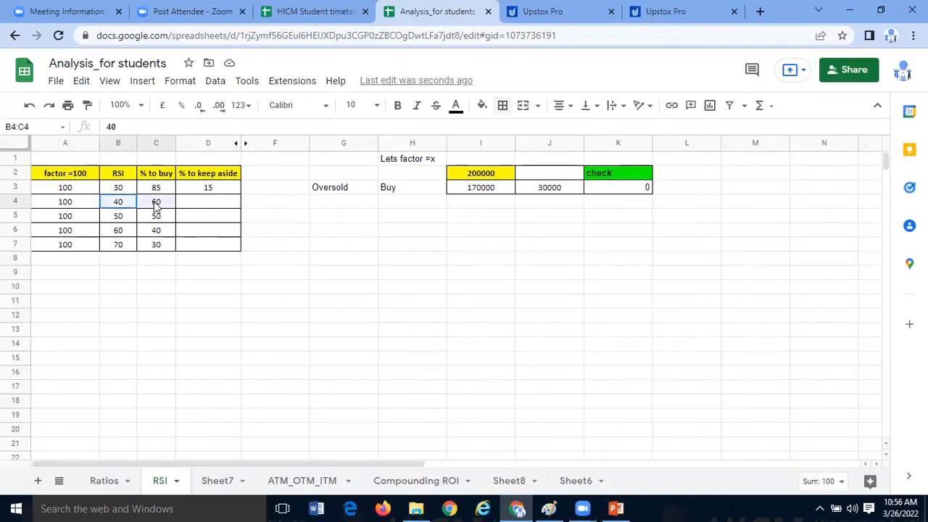
left_click(164, 273)
left_click(134, 192)
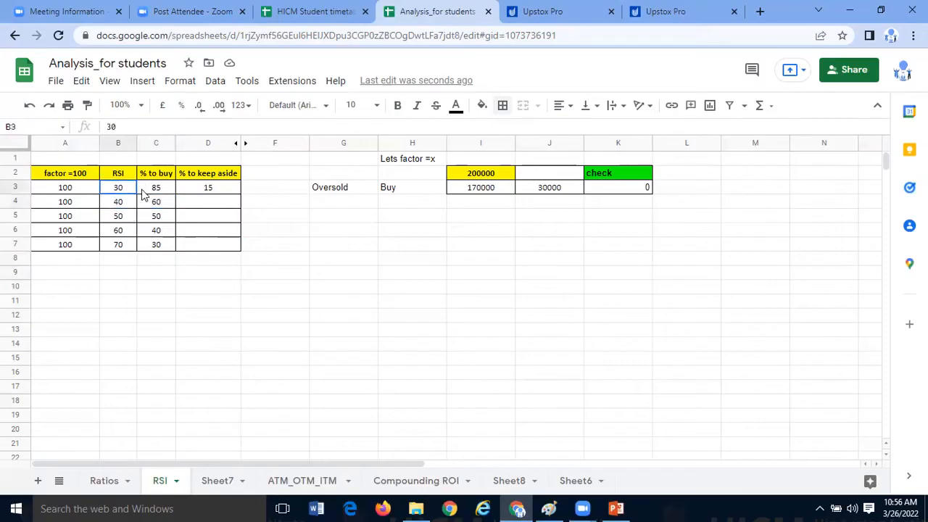
left_click_drag(143, 194, 145, 196)
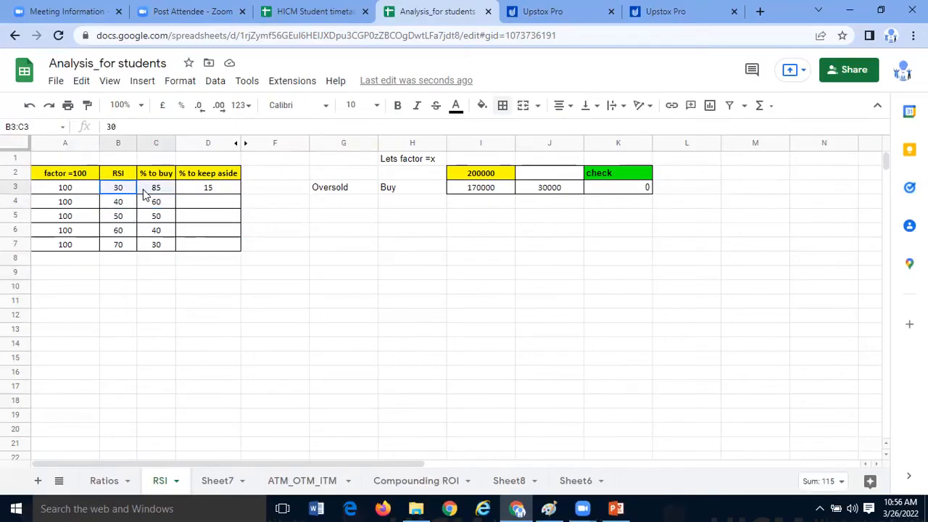
left_click(113, 207)
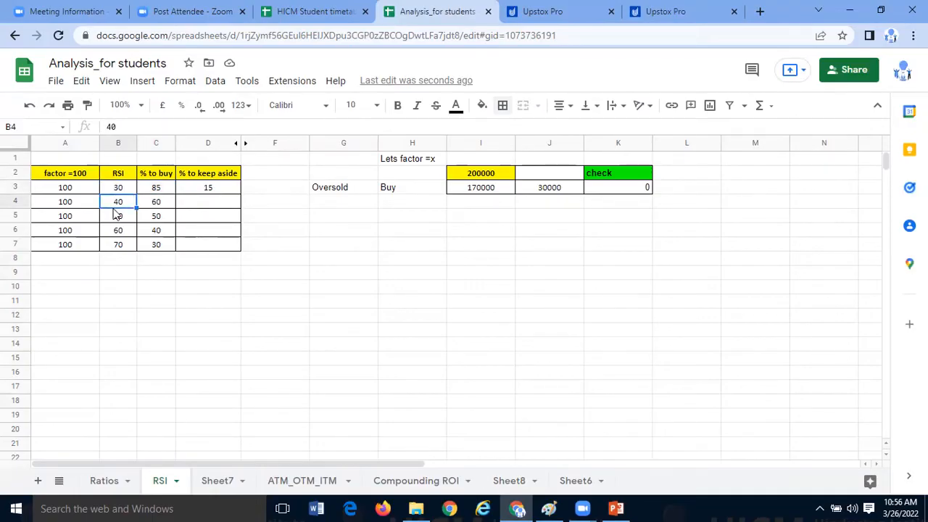
- Switch to the Upstox Pro price chart to look at the RSI levels
left_click(649, 9)
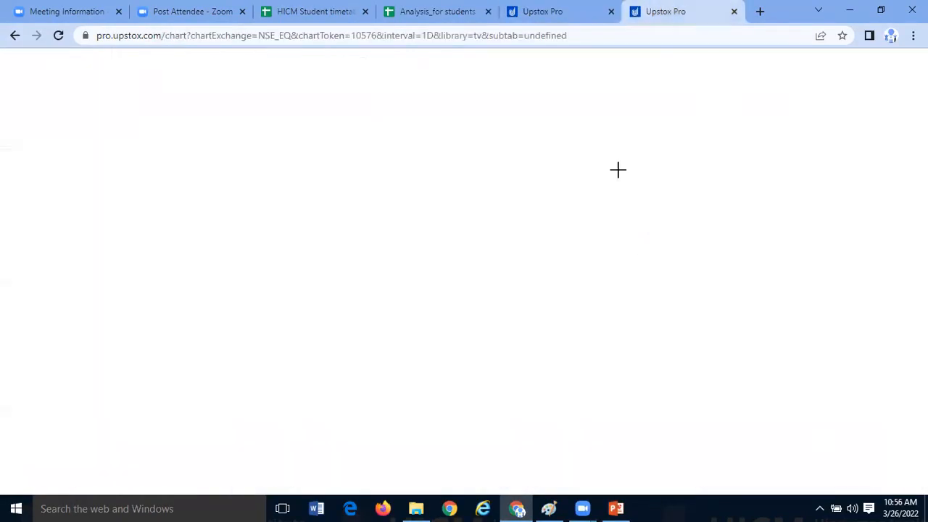
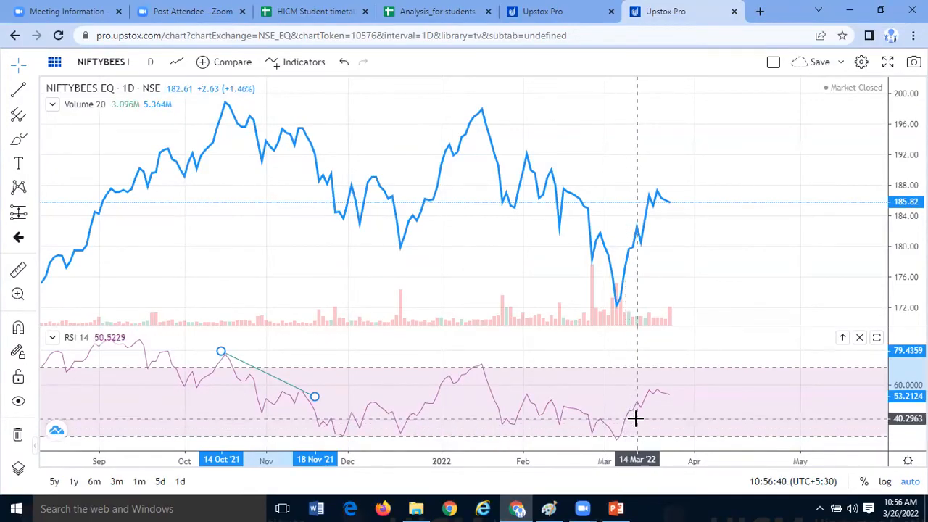
- Switch back to the Analysis_for students sheet and examine how C4 calculates the % to buy from factor and RSI
left_click(457, 11)
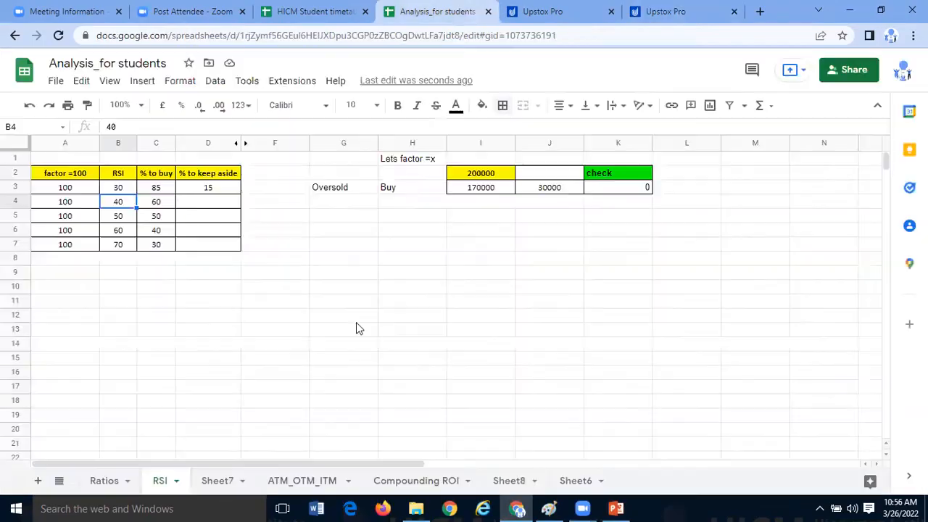
left_click(343, 317)
left_click(133, 206)
left_click(152, 210)
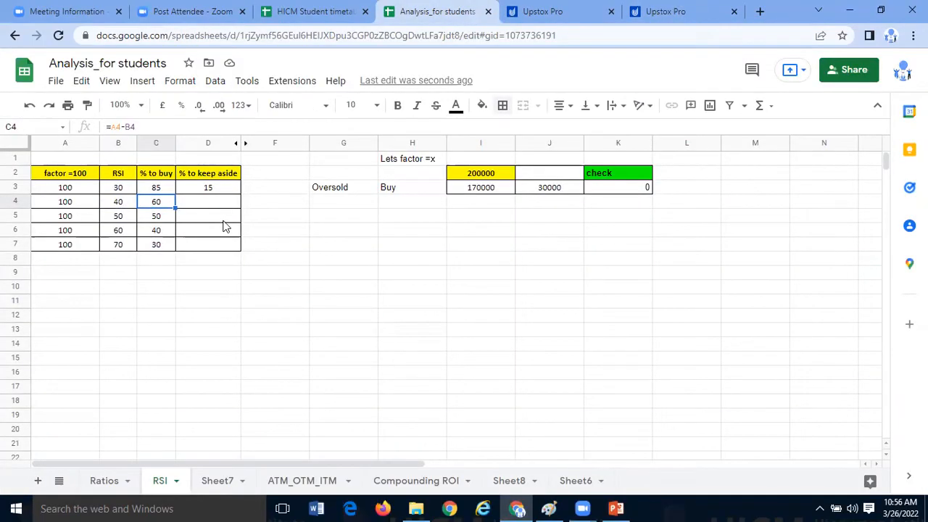
left_click(168, 193)
left_click(168, 201)
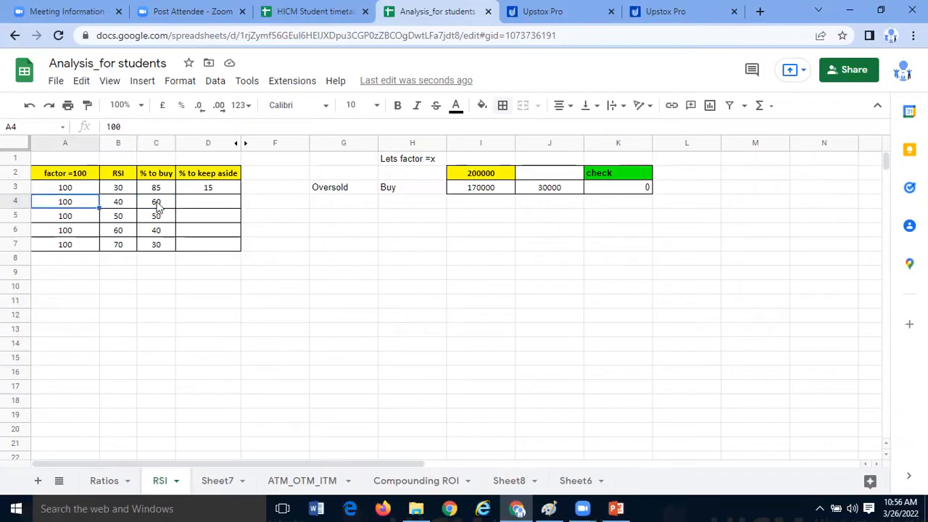
left_click(121, 127)
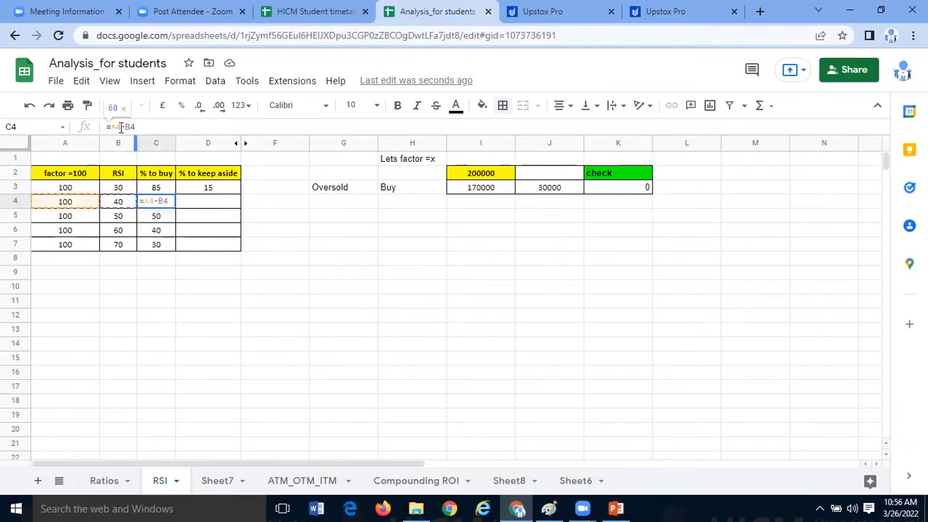
key("Return")
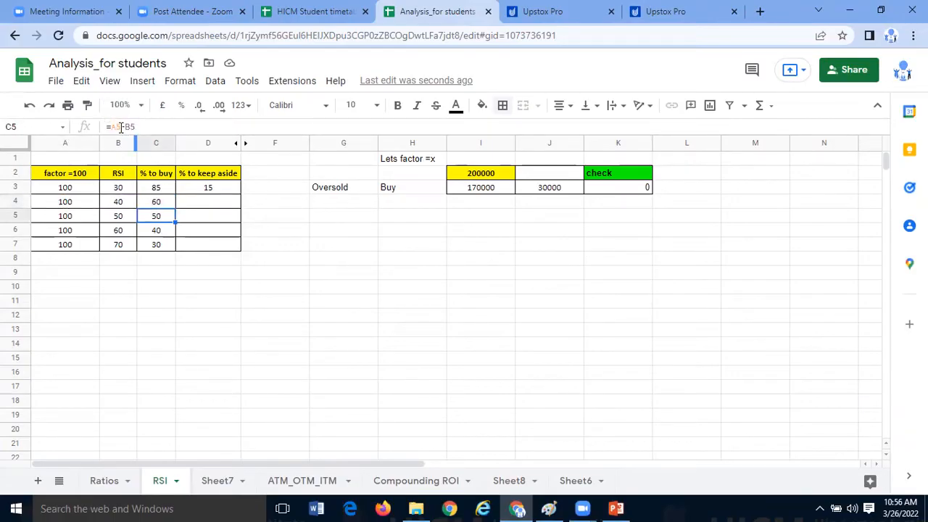
- Review the factor values in column A and the % to buy cells C5 and C7, including row 7's inputs
left_click(87, 192)
key("Down")
key("Down")
key("Down")
key("shift+Up")
key("shift+Up")
key("shift+Up")
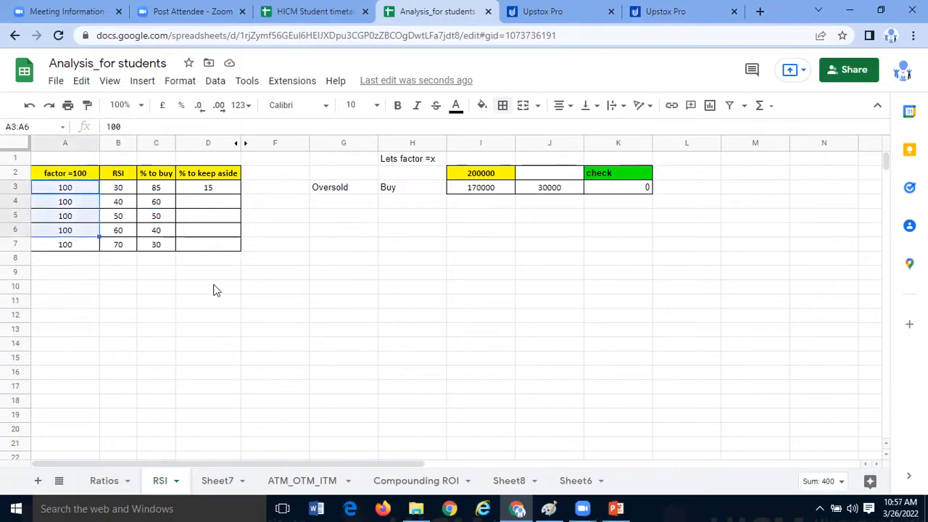
left_click(168, 216)
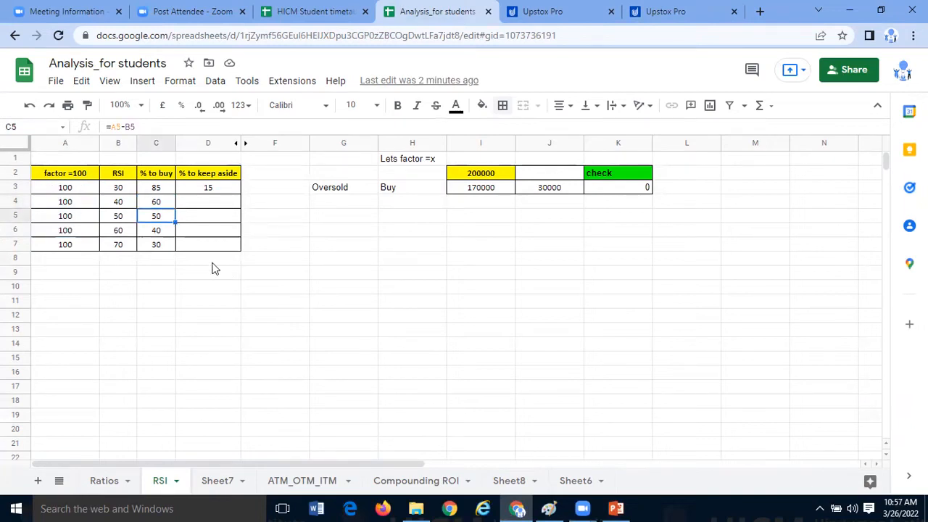
left_click(167, 247)
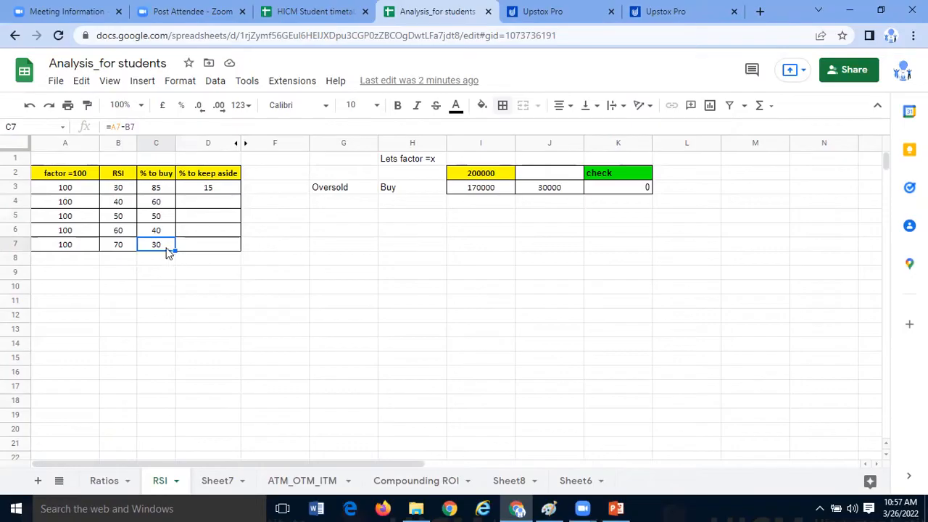
left_click_drag(87, 246, 153, 245)
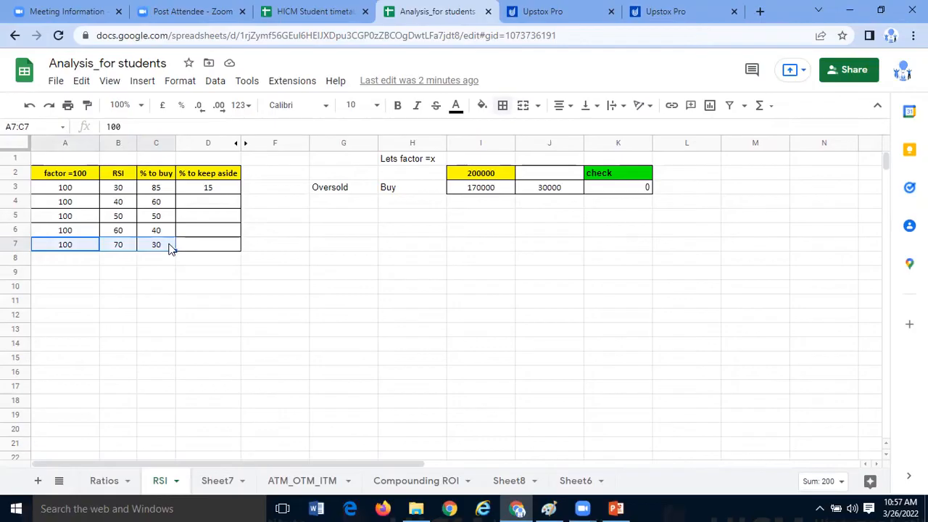
- Change the % to buy formula in C7 to =(A7-B7)-15
left_click(171, 248)
left_click(111, 127)
type("(A7-B7)-")
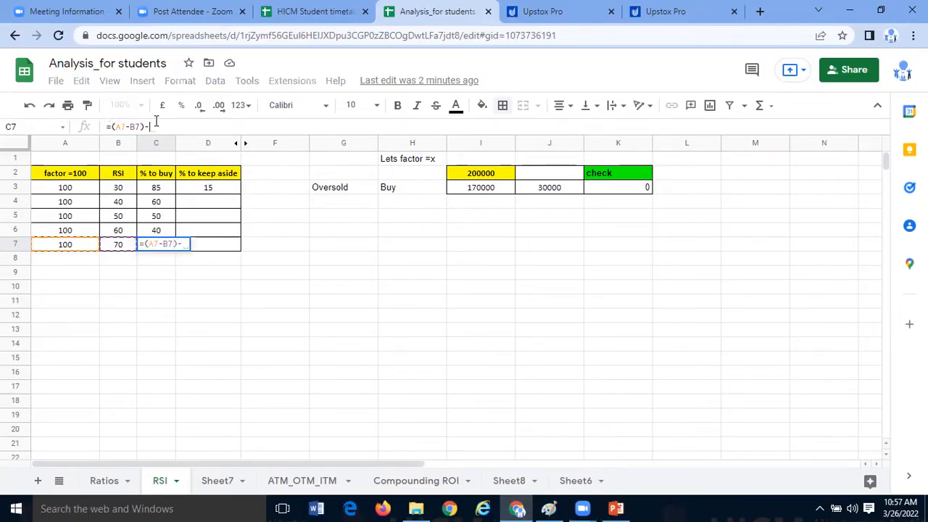
type("15")
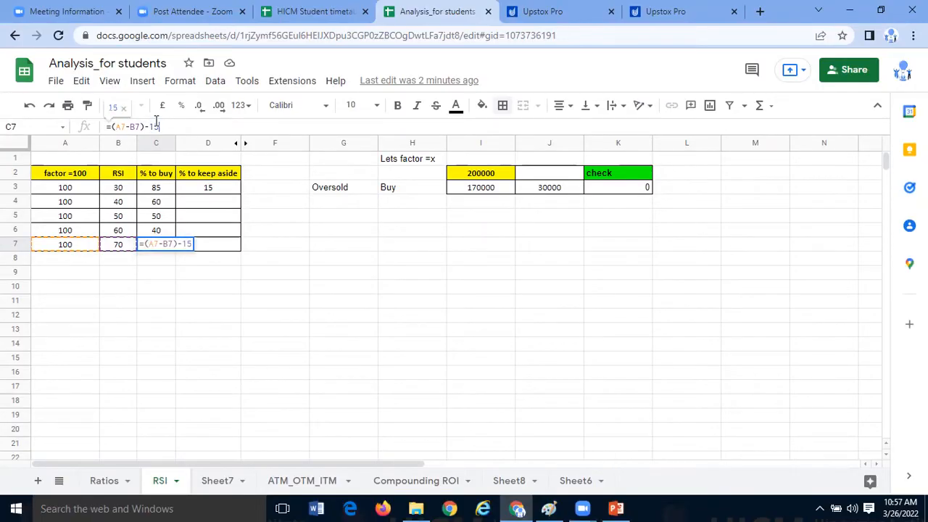
key("Return")
- Compare the % to buy formulas in cells C3, C5 and C7
left_click(165, 189)
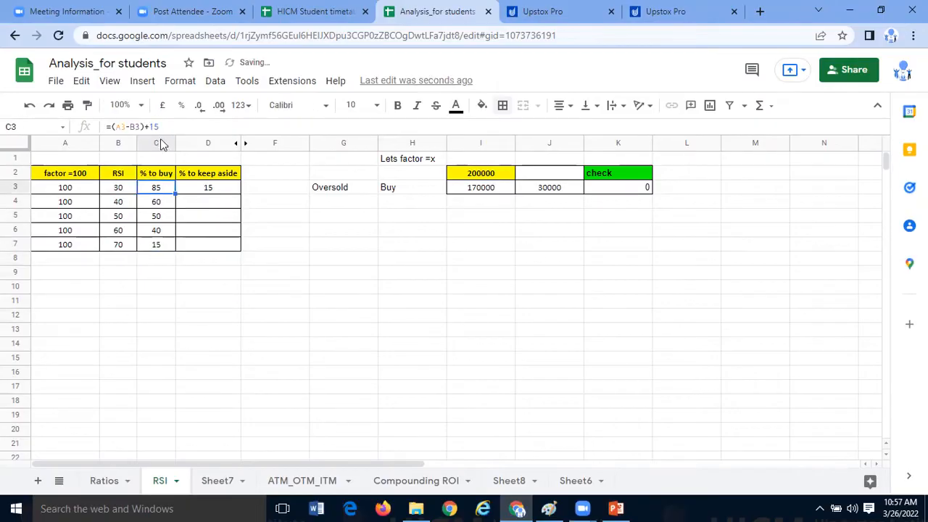
left_click(156, 245)
left_click(163, 189)
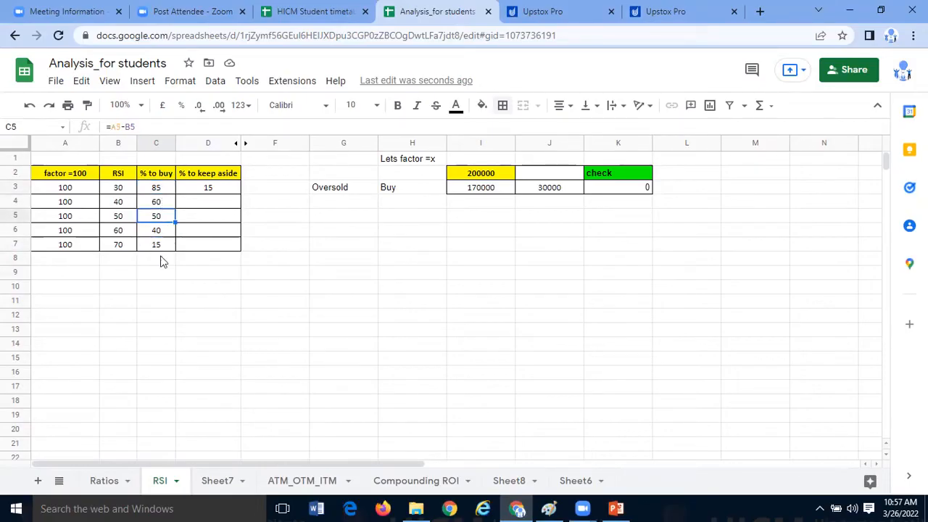
left_click(160, 247)
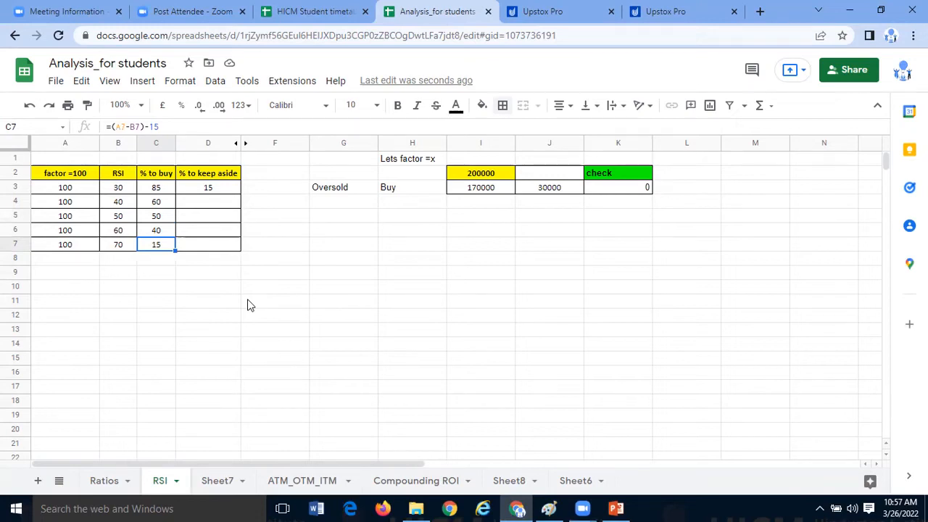
- Examine the amounts block I2:K7 and the RSI 50 row in B5:D5
left_click(412, 300)
left_click_drag(481, 174, 595, 247)
left_click(509, 317)
left_click_drag(498, 182, 596, 249)
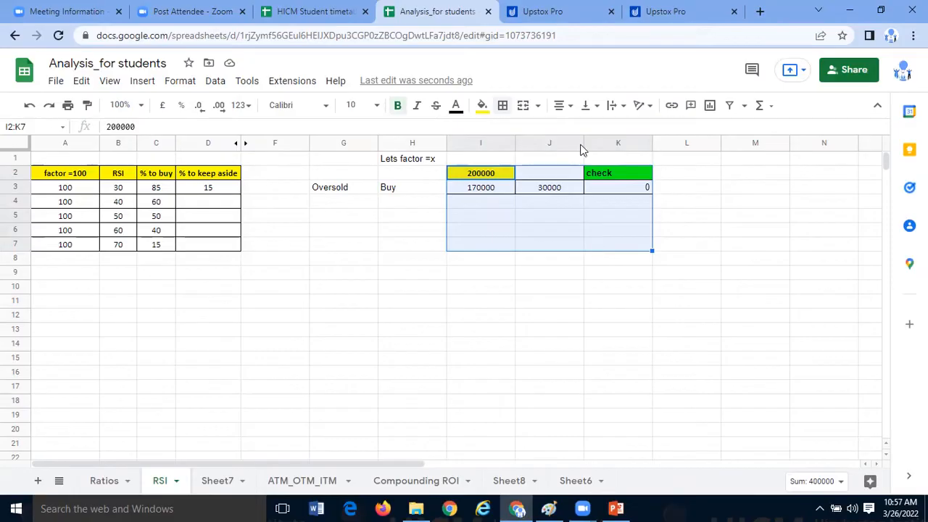
left_click(346, 345)
left_click_drag(118, 216, 190, 222)
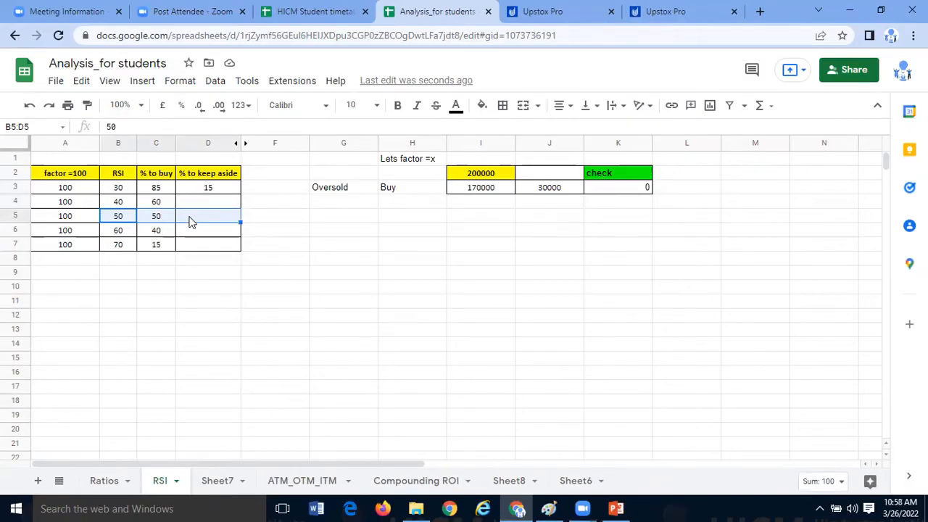
- Try copying the buy amount formula from I3 into I5, and undo the paste
left_click(492, 192)
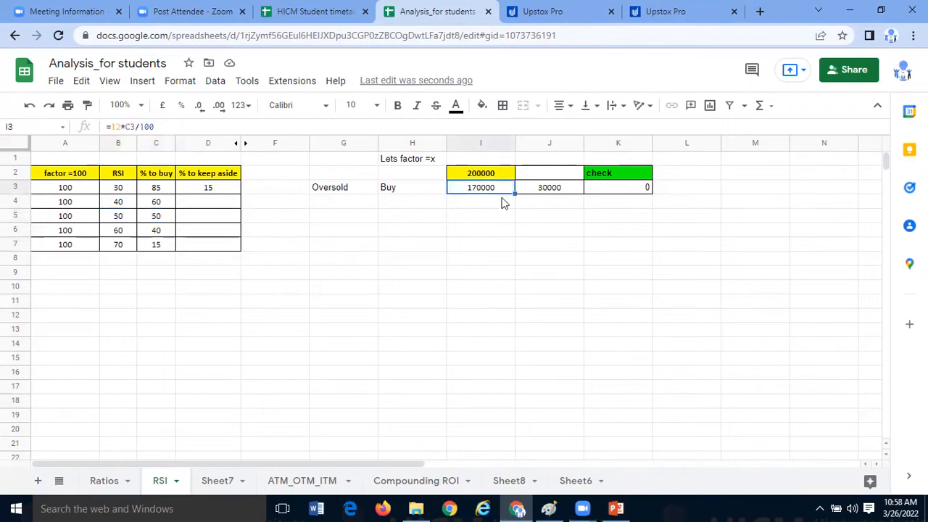
key("ctrl+c")
left_click(491, 218)
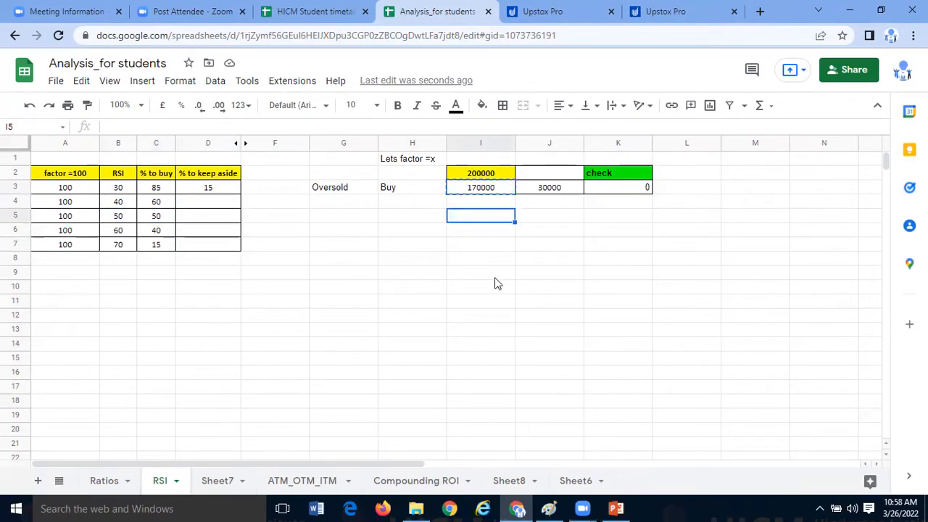
key("ctrl+v")
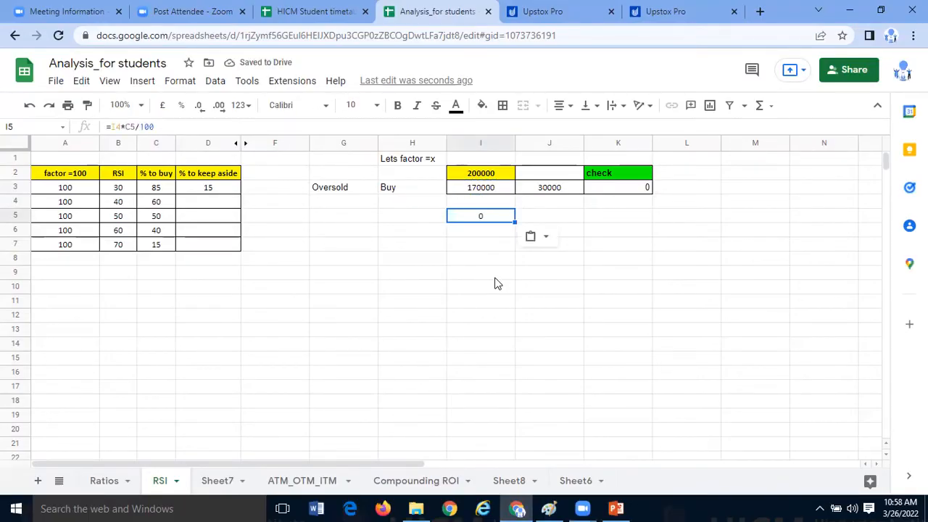
key("ctrl+z")
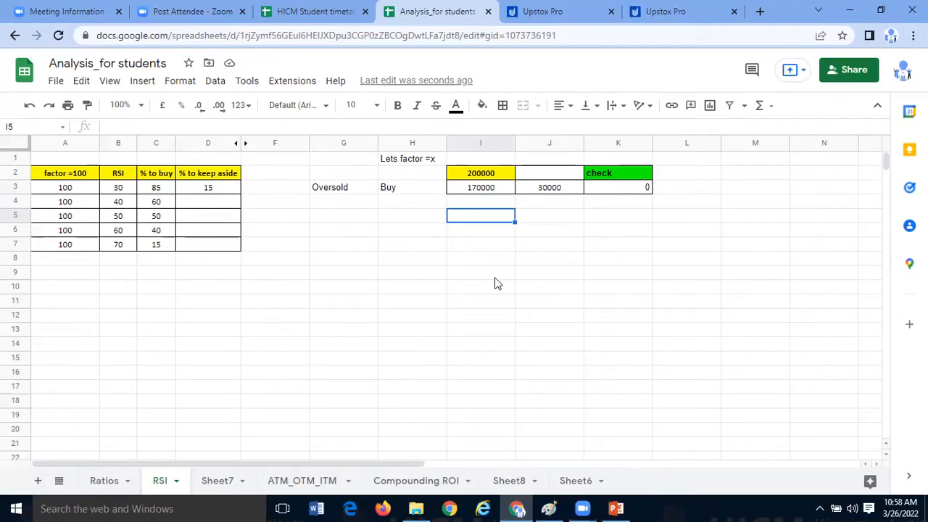
- Copy the % to keep aside formula from D3 into D4 through D7 and check the formula in D7
left_click(148, 248)
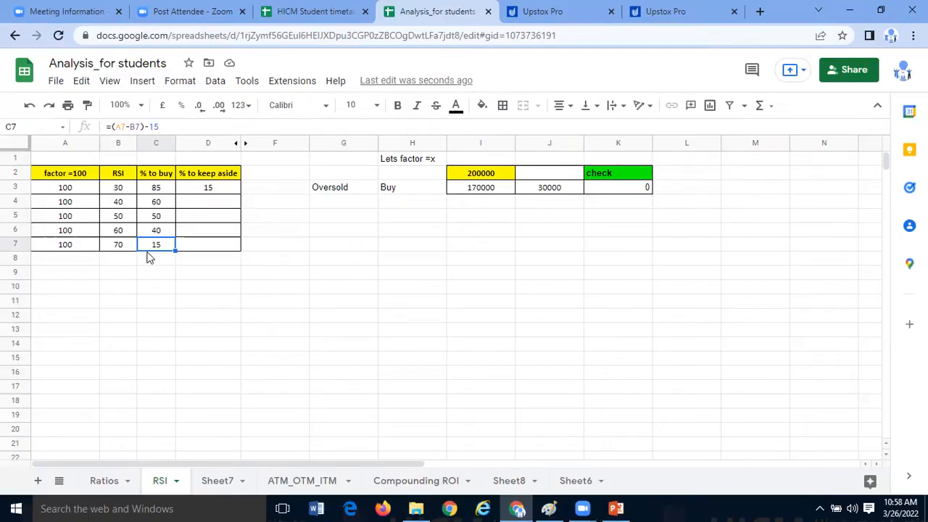
left_click(217, 191)
key("ctrl+c")
key("Down")
key("ctrl+v")
key("Down")
key("ctrl+v")
key("Down")
key("ctrl+v")
key("Down")
key("ctrl+v")
left_click(223, 291)
left_click(213, 249)
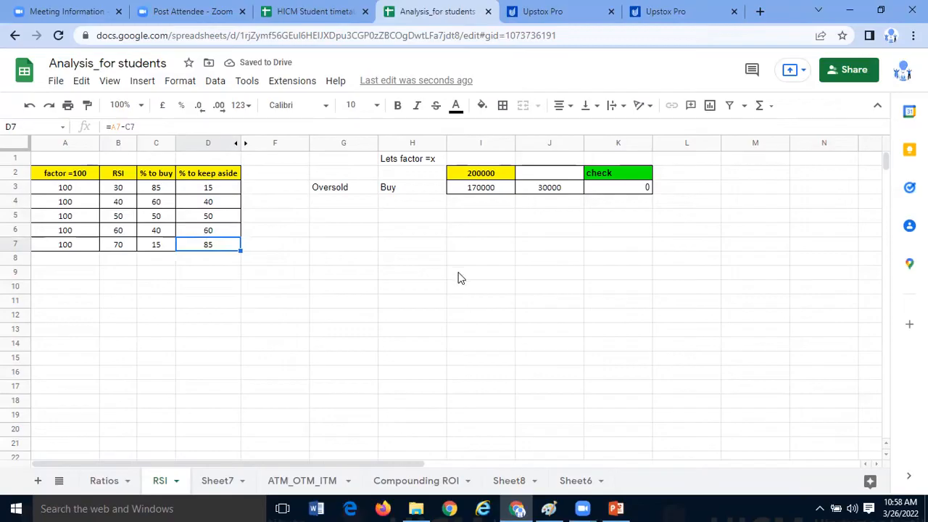
- Review the completed table A2:D7, focusing on the % to buy and % to keep aside columns
left_click(411, 289)
left_click_drag(88, 180, 209, 249)
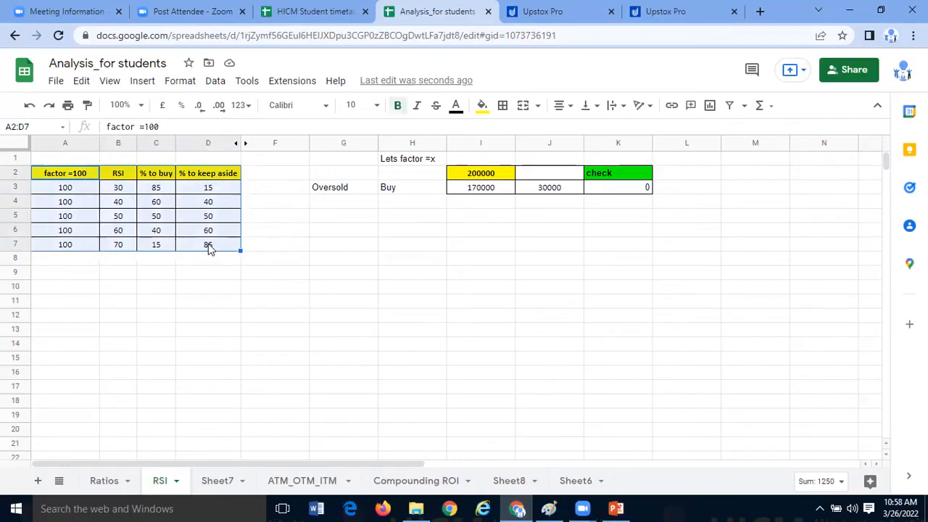
left_click(211, 266)
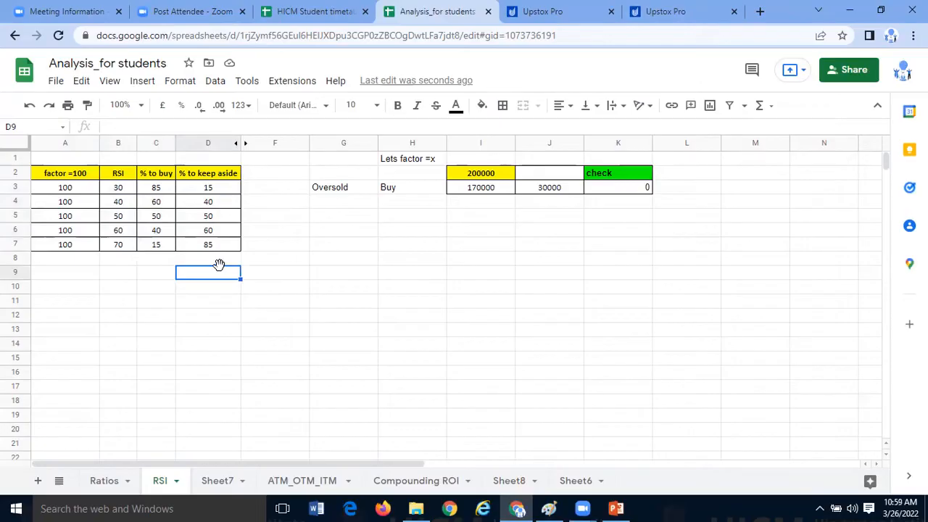
key("Right")
left_click(215, 176)
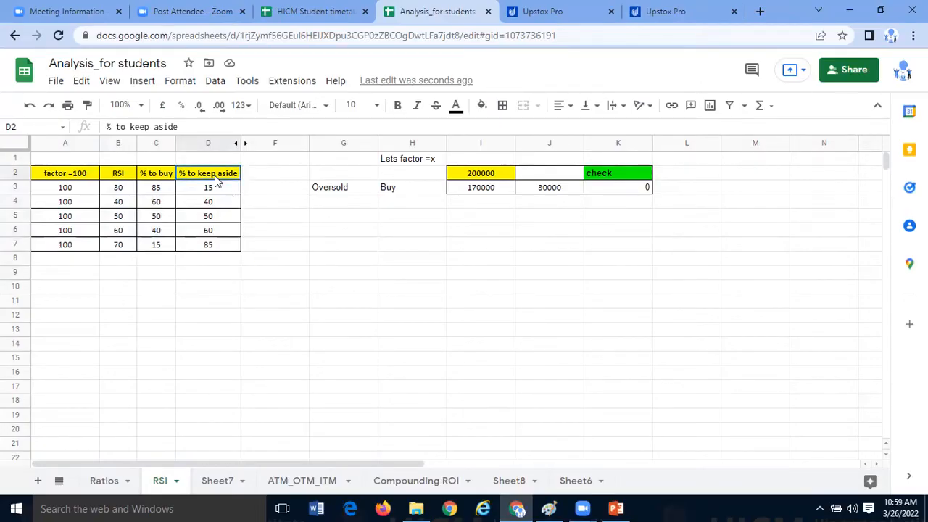
left_click(265, 244)
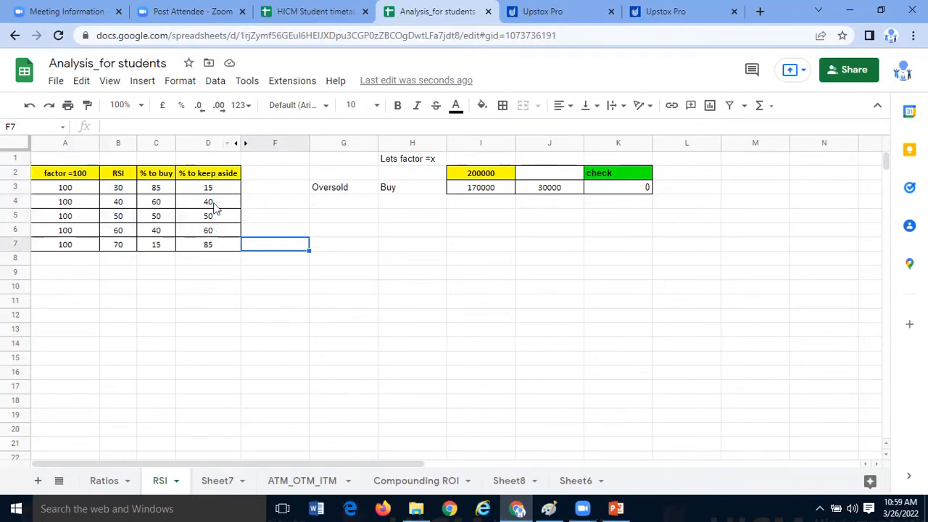
key("Left")
left_click_drag(166, 179, 207, 248)
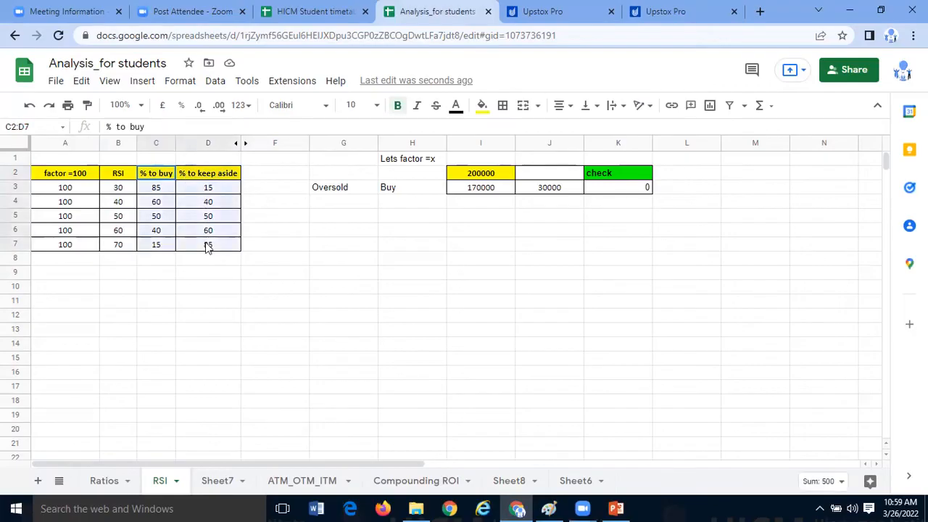
- Change the header in D2 to "% to keep Sell"
left_click(230, 173)
double_click(231, 172)
key("BackSpace")
type("Sell")
left_click(243, 218)
- Examine the sell percentages in column D and the RSI 70 row of the table
left_click(209, 201)
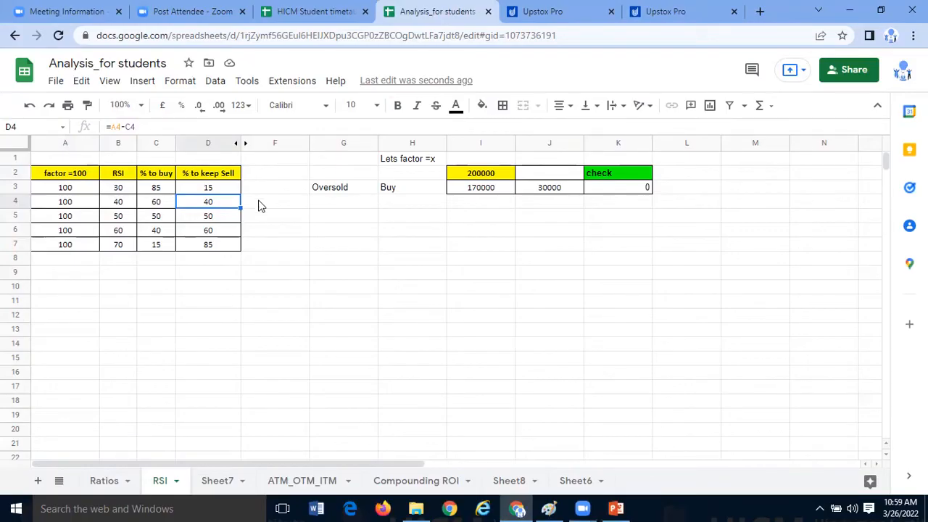
left_click_drag(231, 178, 220, 252)
left_click(220, 249)
left_click(134, 246)
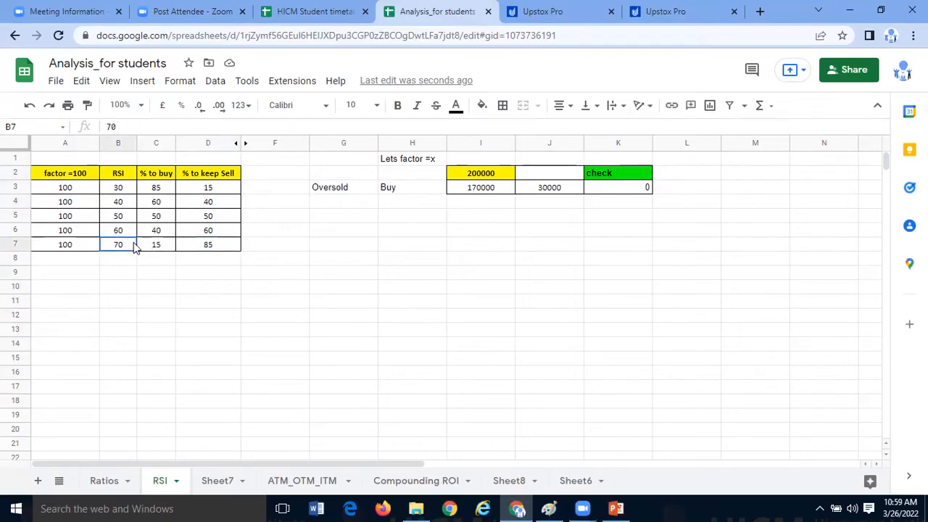
left_click(203, 248)
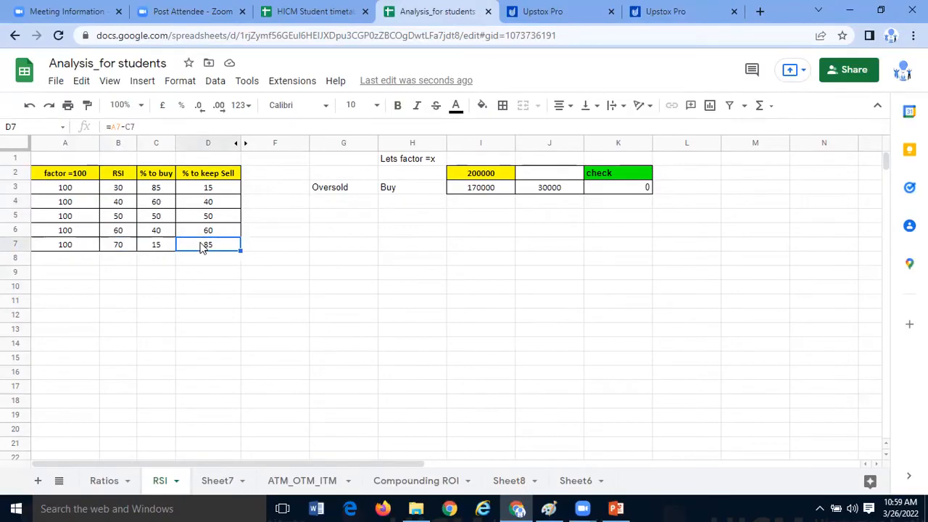
- Reword the header in D2 as "% to aside/Sell"
left_click(220, 174)
double_click(220, 174)
key("BackSpace")
key("BackSpace")
key("BackSpace")
key("BackSpace")
key("BackSpace")
type("/")
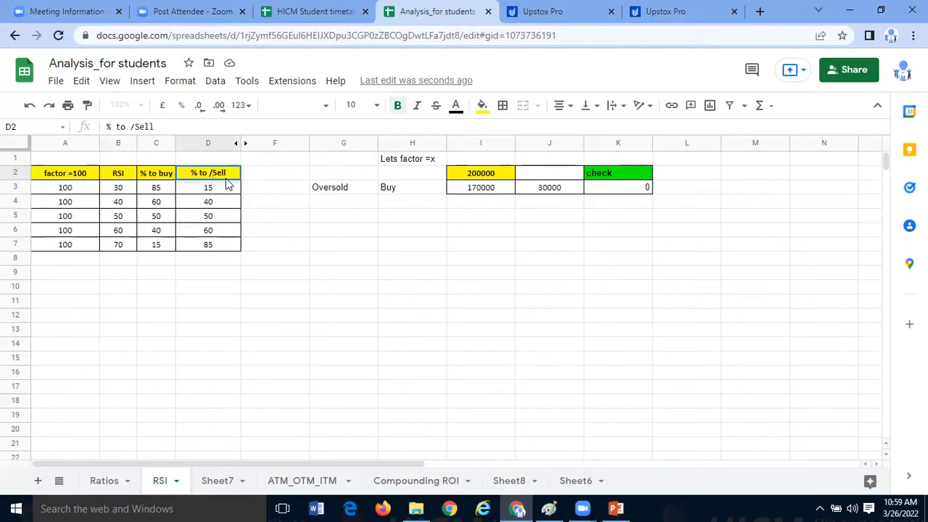
key("Left")
type("Aside")
key("BackSpace")
key("BackSpace")
key("BackSpace")
key("BackSpace")
key("BackSpace")
type("aside")
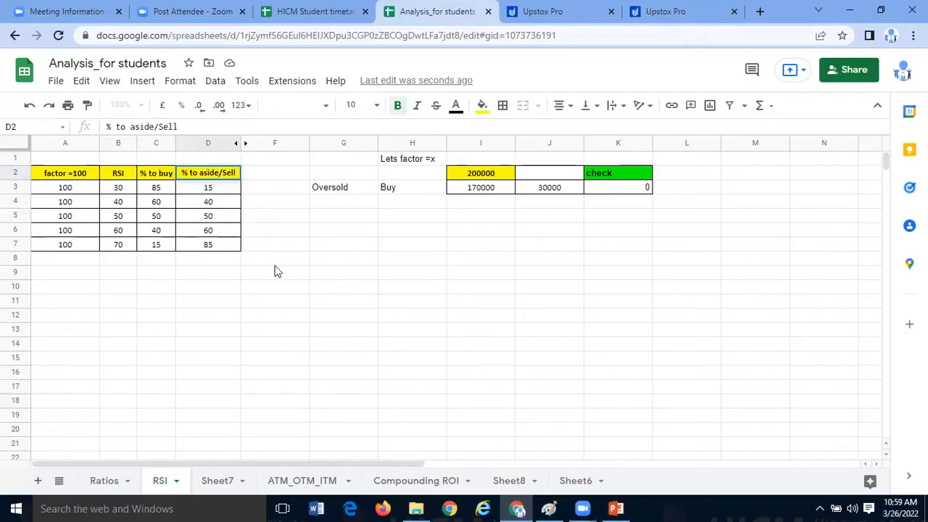
left_click(275, 264)
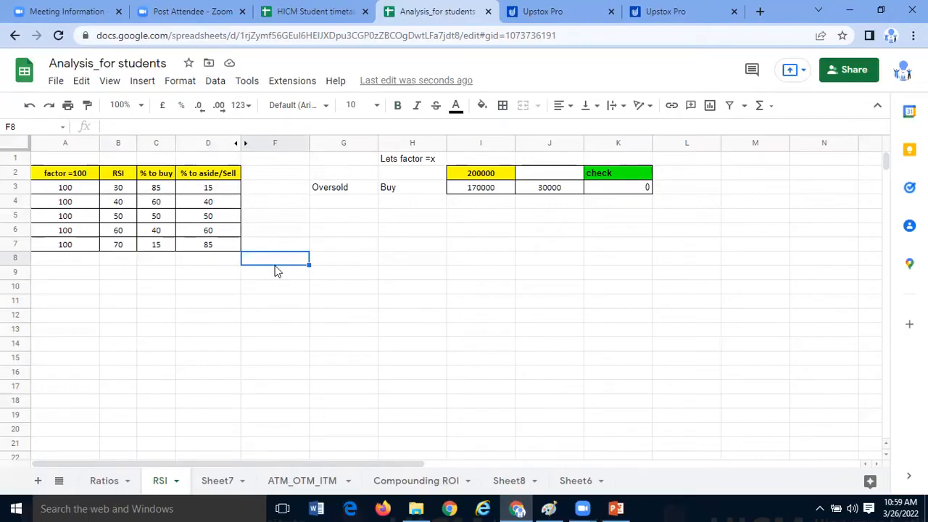
- Review the factor in A7 and the RSI 30 row's buy and aside/sell percentages in B3:D3
left_click(82, 246)
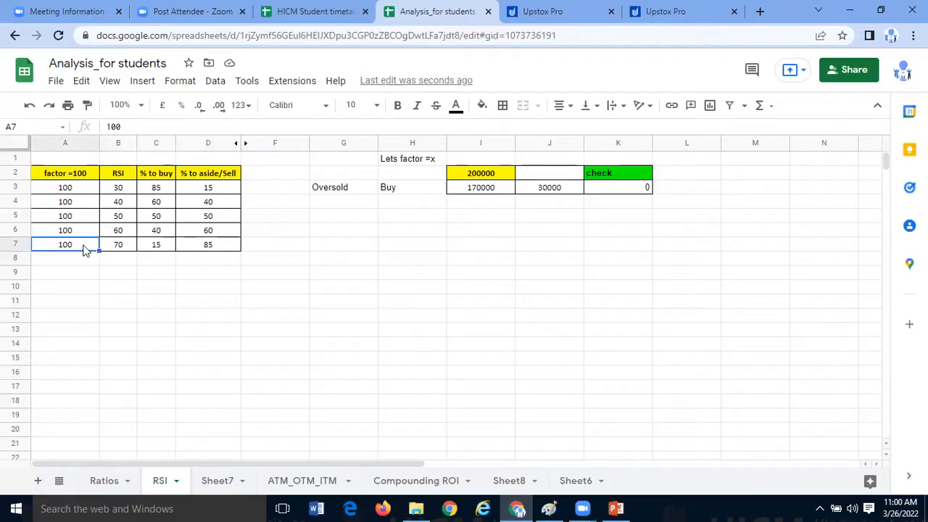
left_click(126, 193)
left_click(158, 189)
left_click_drag(123, 190, 208, 192)
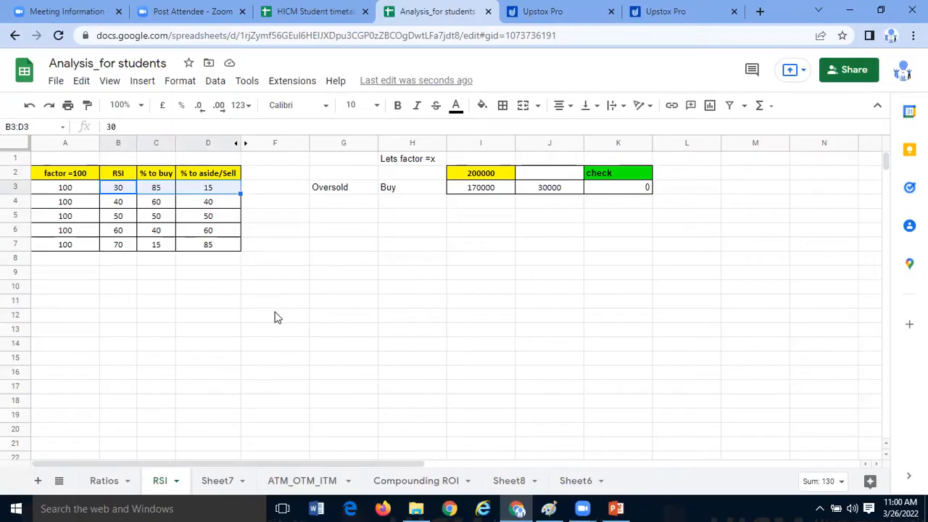
- Check the RSI on the NIFTYBEES chart in Upstox Pro and return to the Analysis_for students sheet
left_click(274, 304)
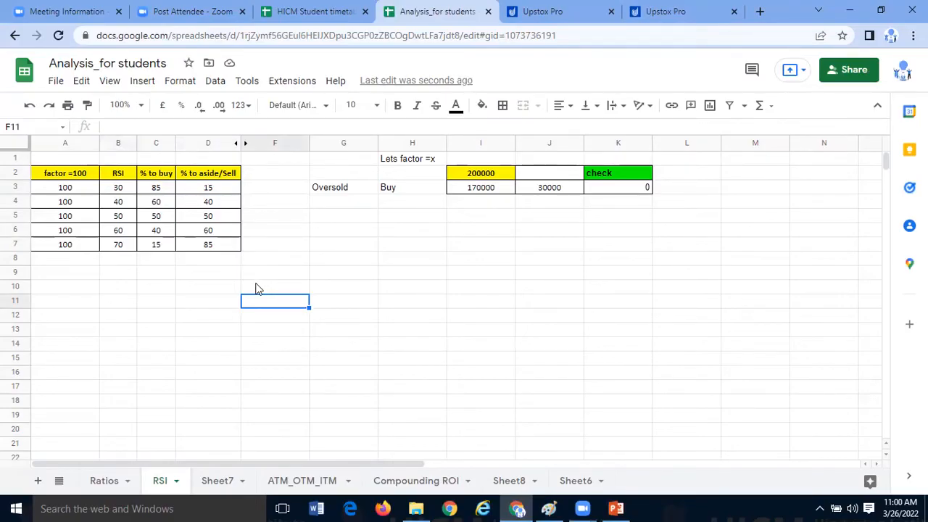
left_click(695, 9)
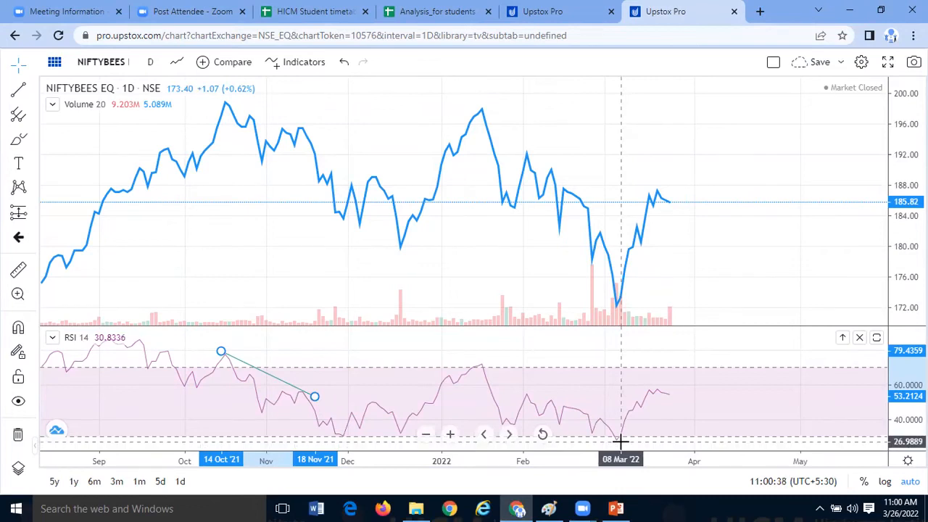
left_click(536, 12)
left_click(441, 11)
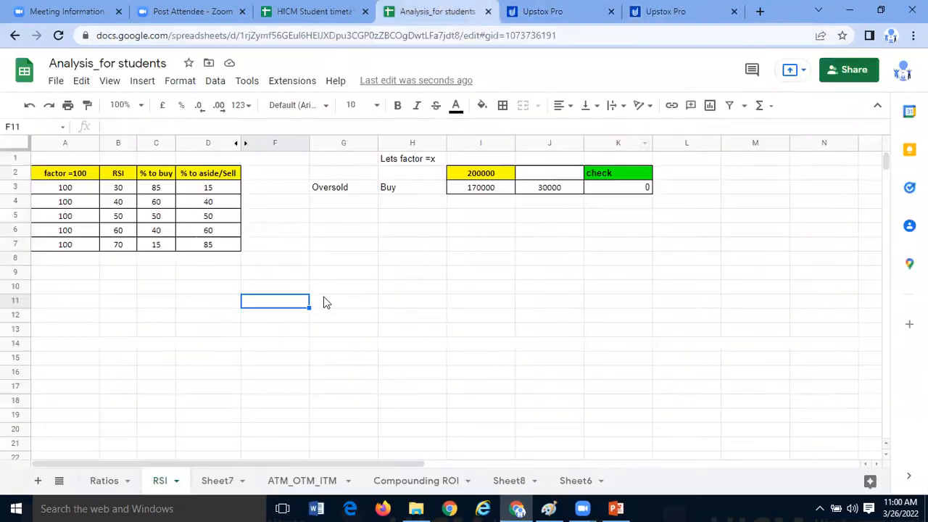
- Review the RSI 30 row's buy and aside/sell formulas in C3 and D3 and the set-aside amount formula in J3
left_click(164, 188)
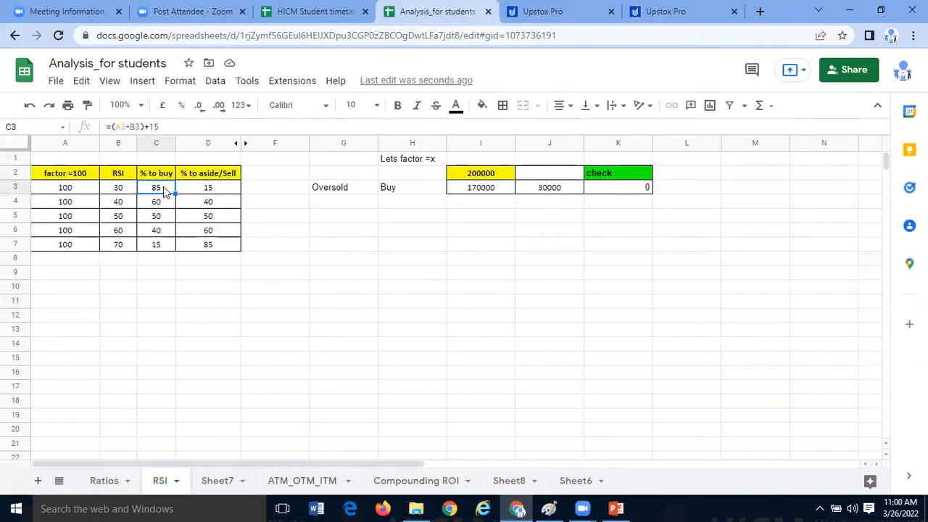
left_click(229, 190)
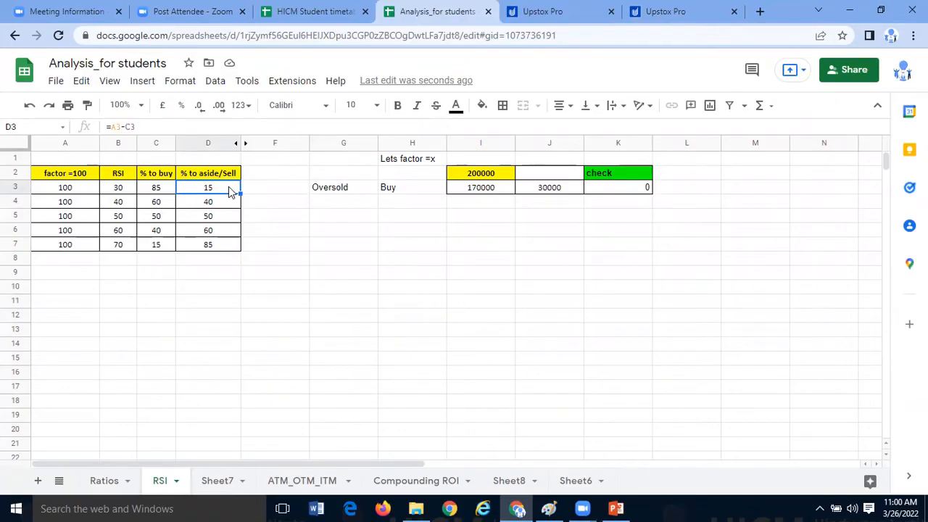
left_click(554, 190)
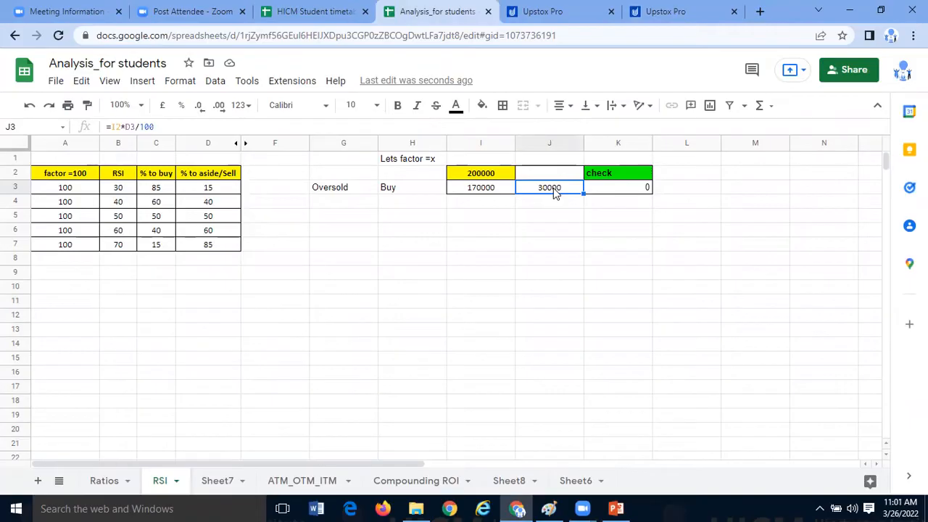
left_click(216, 187)
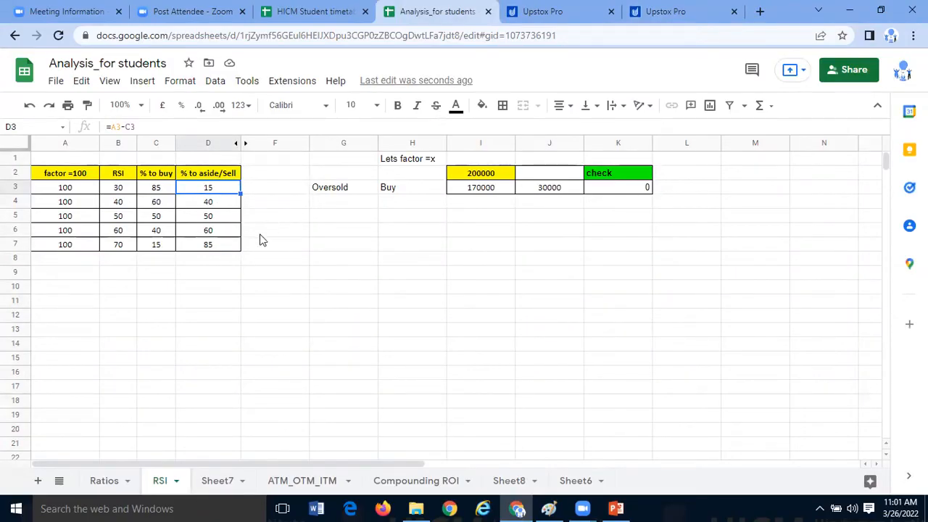
left_click(217, 174)
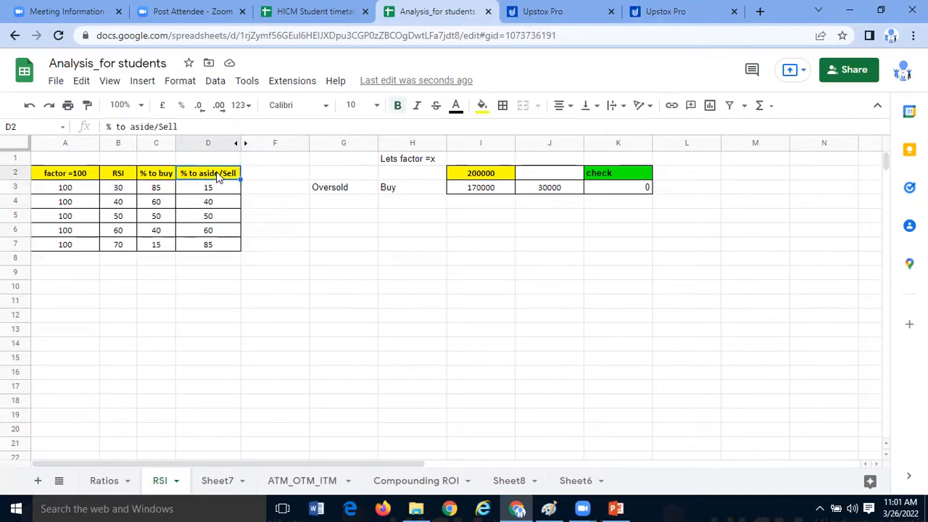
left_click(216, 185)
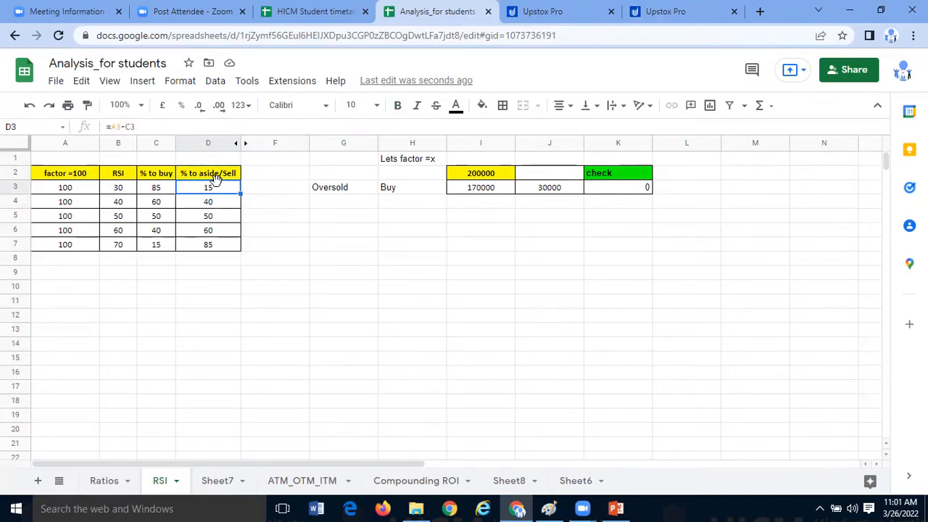
- Examine the whole "% to aside/Sell" column in D2:D7
left_click_drag(174, 193, 235, 247)
left_click(224, 261)
left_click(250, 230)
left_click_drag(221, 175, 234, 244)
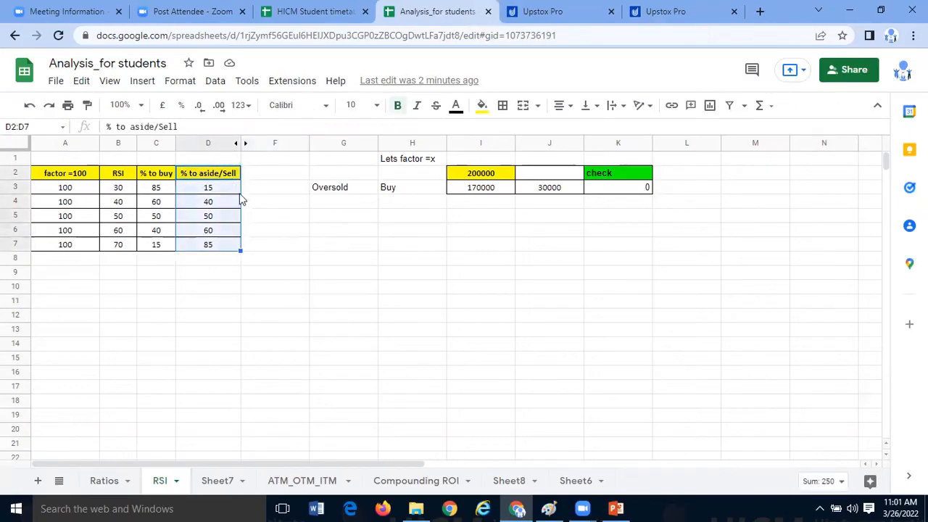
left_click(252, 229)
left_click_drag(227, 176, 230, 248)
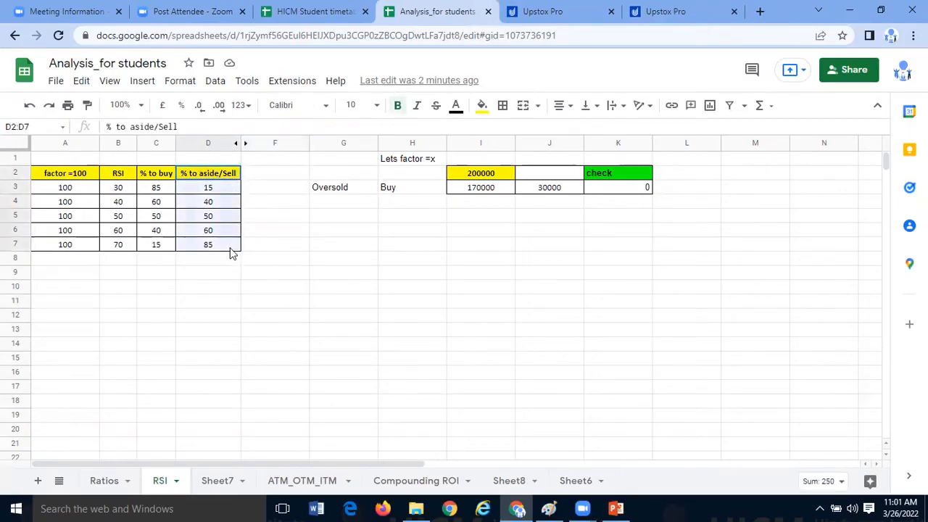
left_click(267, 235)
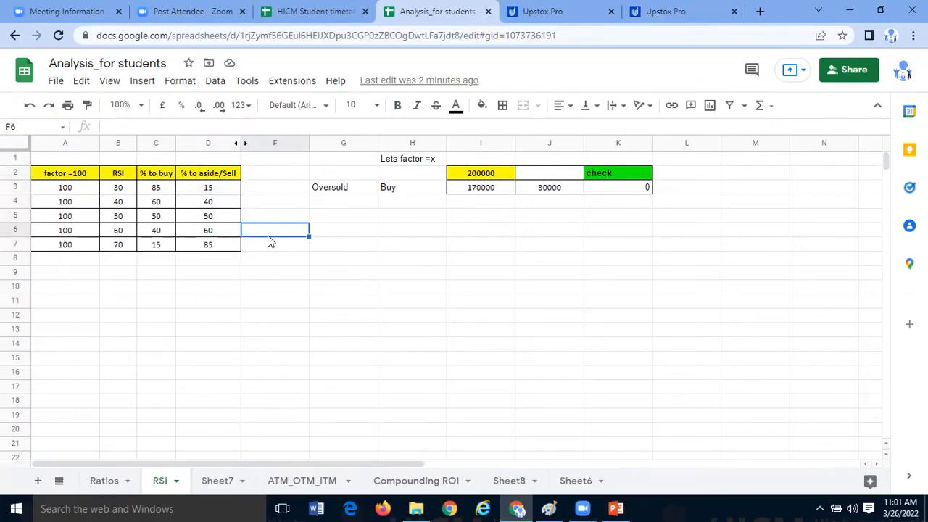
left_click(208, 288)
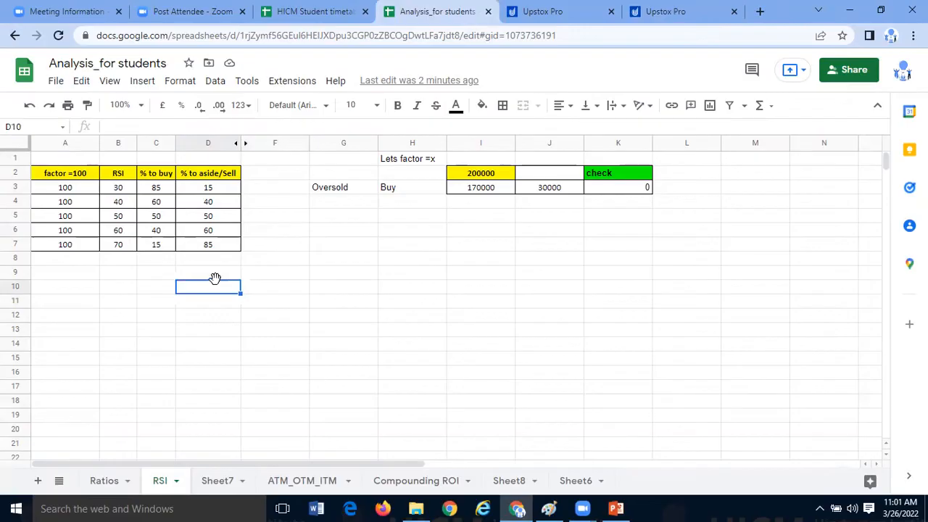
- Compare the RSI levels in column B with the buy percentages in C3:C6 and the aside/sell percentage in D7
left_click(126, 250)
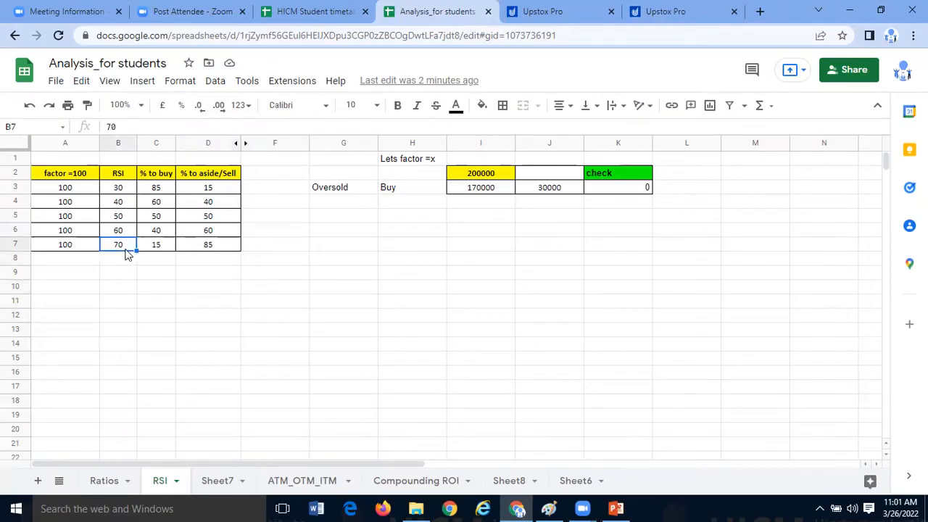
left_click_drag(123, 190, 126, 230)
left_click(129, 190)
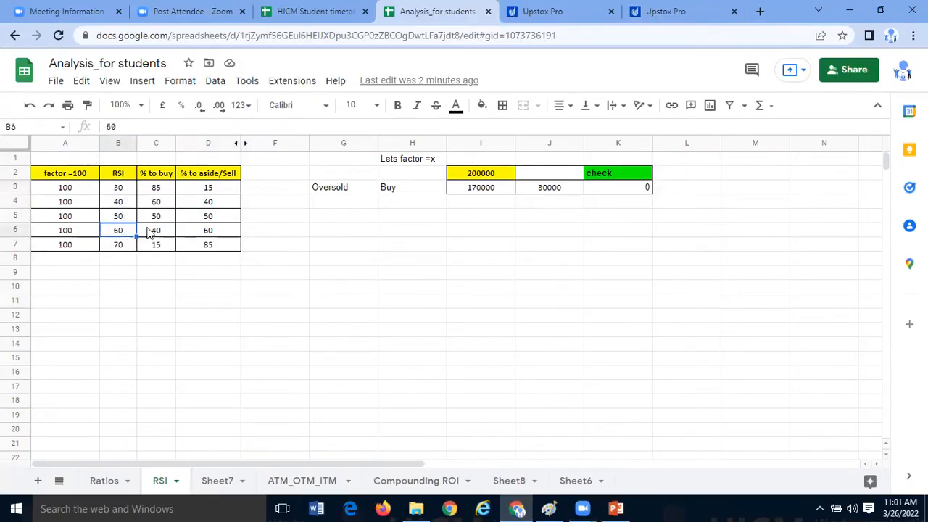
left_click(170, 190)
left_click(169, 235, "shift")
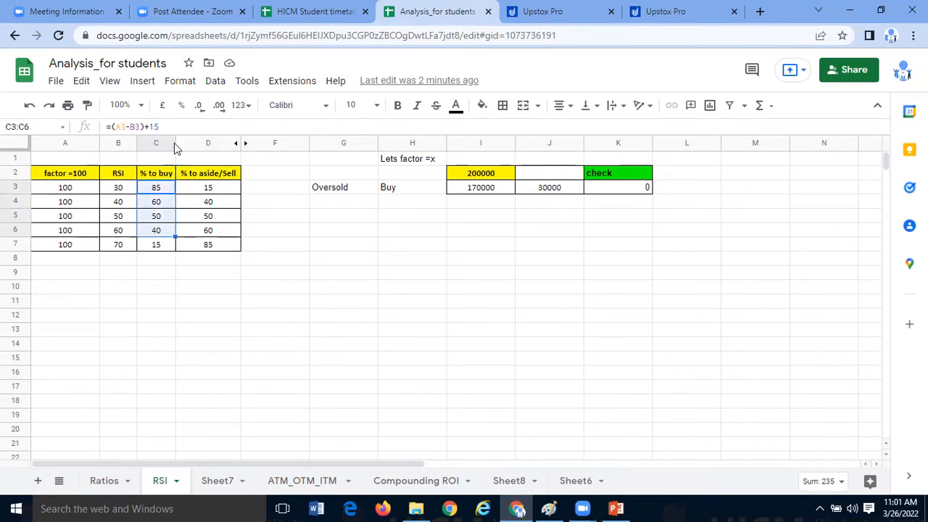
left_click(210, 248)
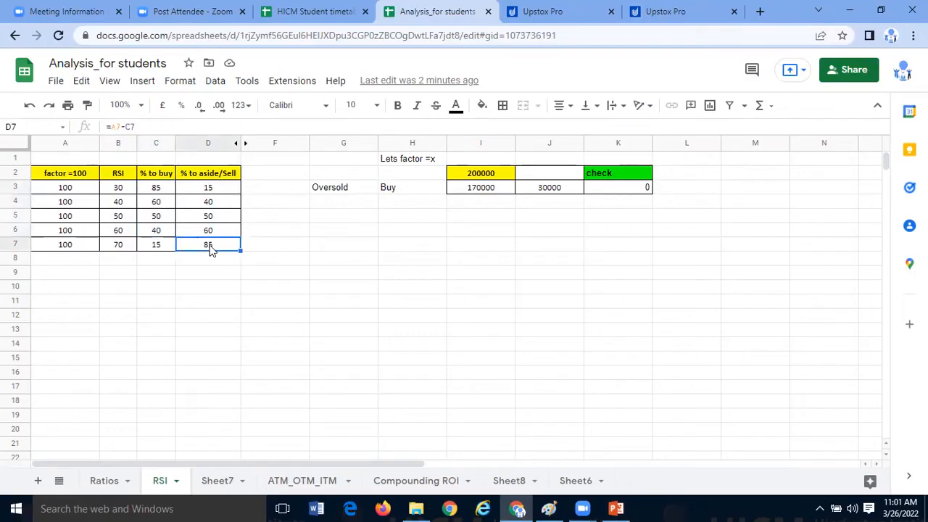
- Widen column C slightly, leaving its "% to buy" header text as it is
left_click_drag(176, 142, 185, 181)
left_click(176, 174)
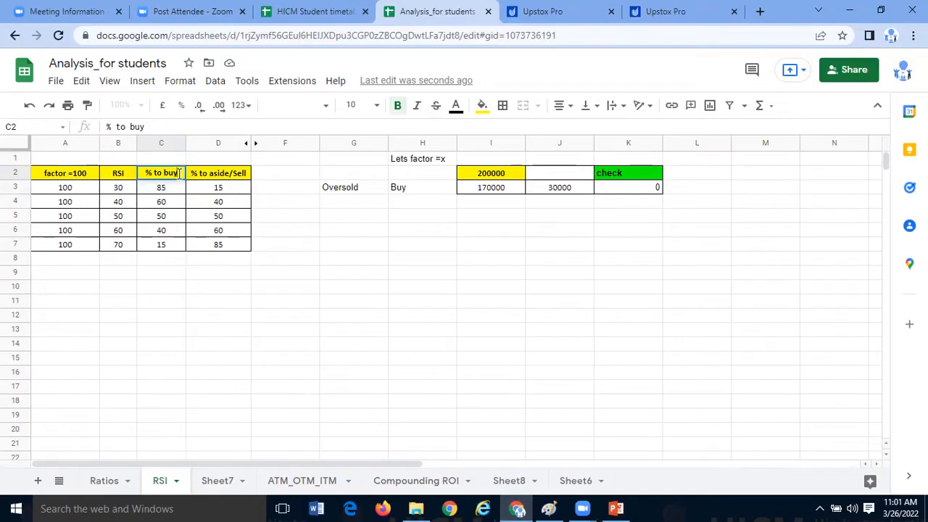
left_click(187, 272)
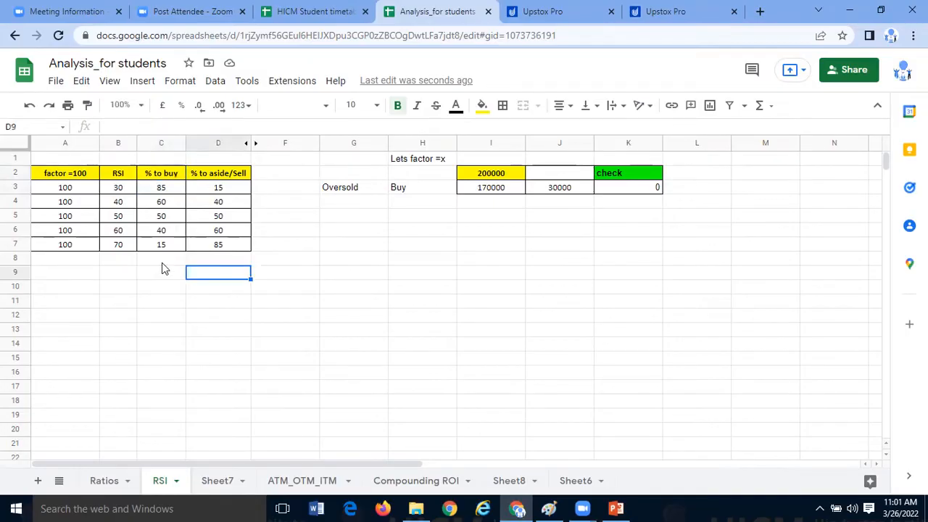
- Compare the buy and aside/sell percentages across the RSI 30, 40, 50 and 70 rows, including the formulas in C7 and D7
left_click_drag(133, 251, 225, 252)
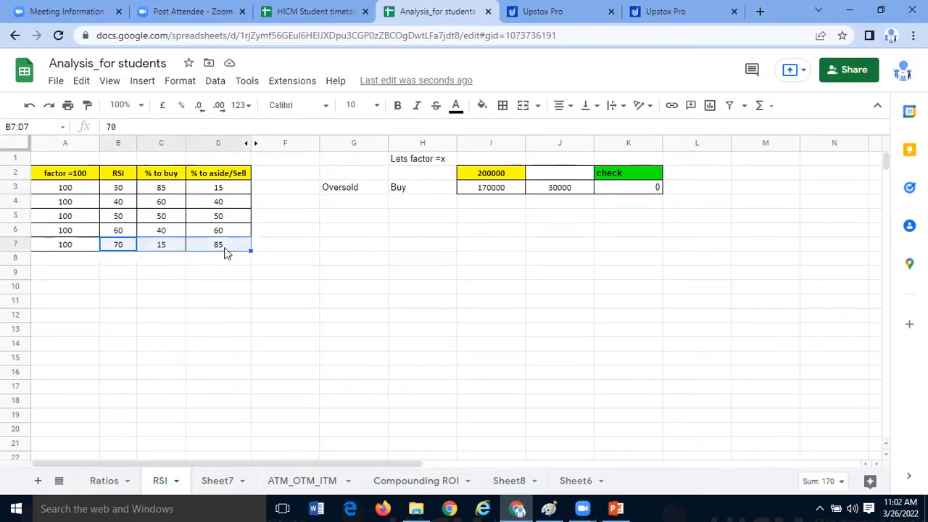
left_click(121, 202)
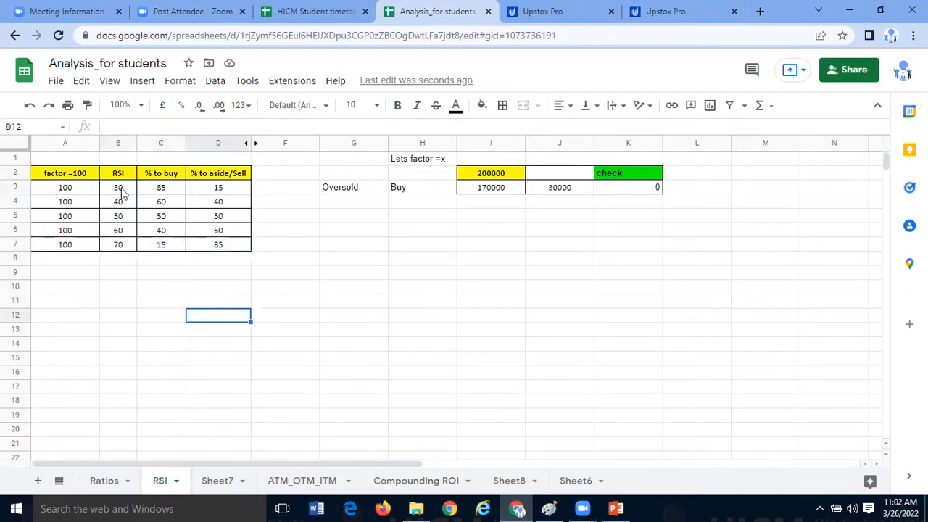
left_click_drag(123, 192, 219, 205)
left_click_drag(123, 218, 193, 220)
left_click_drag(128, 245, 220, 251)
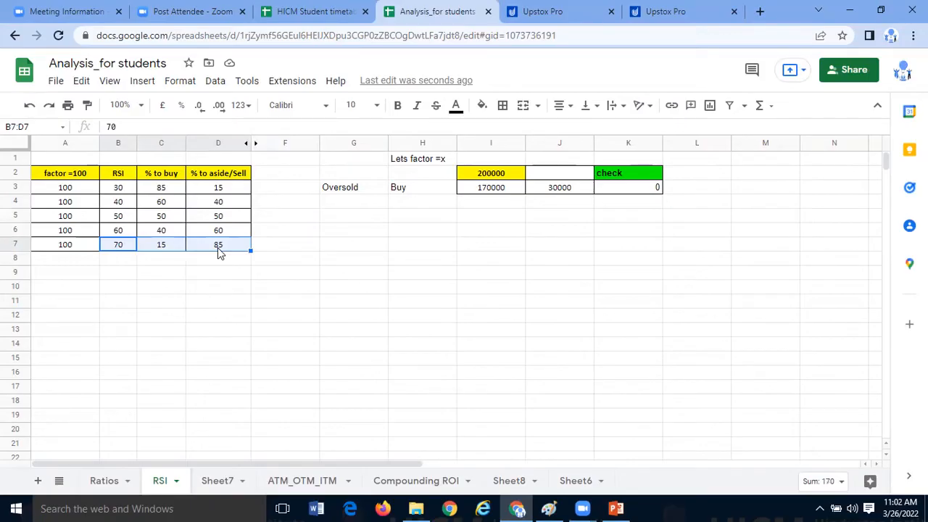
left_click(182, 250)
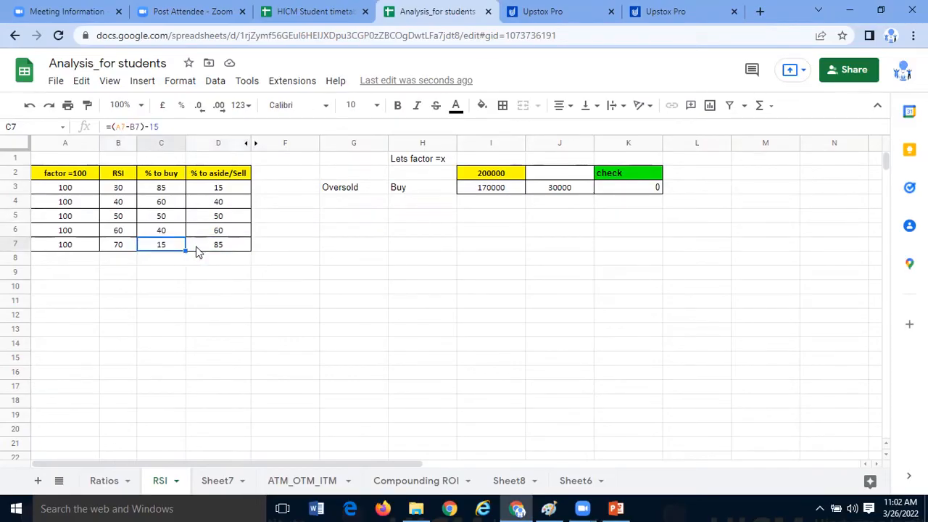
left_click(221, 252)
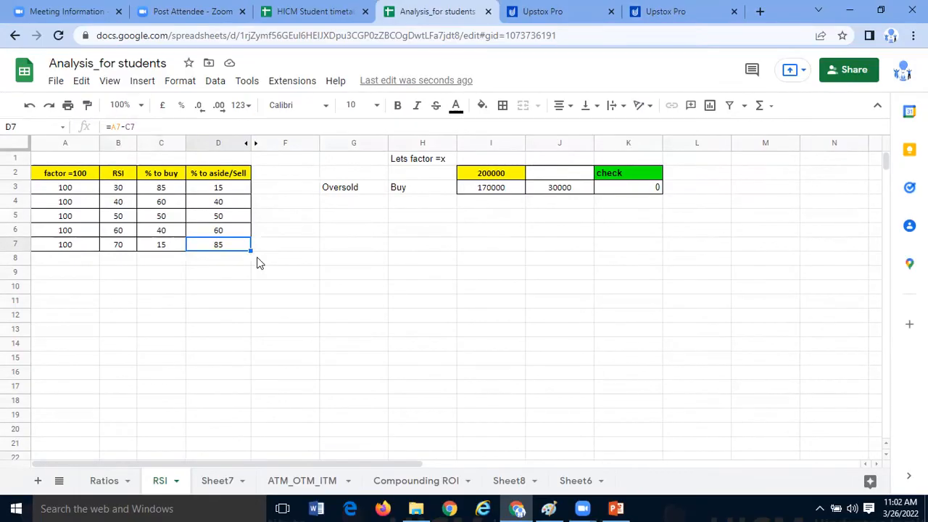
left_click_drag(121, 191, 201, 191)
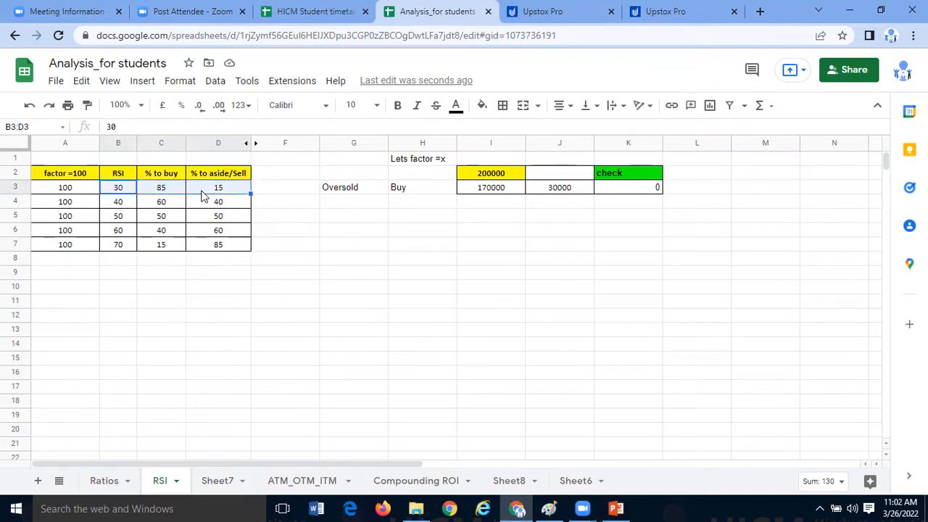
- Re-enter the buy amount formula =I2*C3/100 in I3
left_click(484, 192)
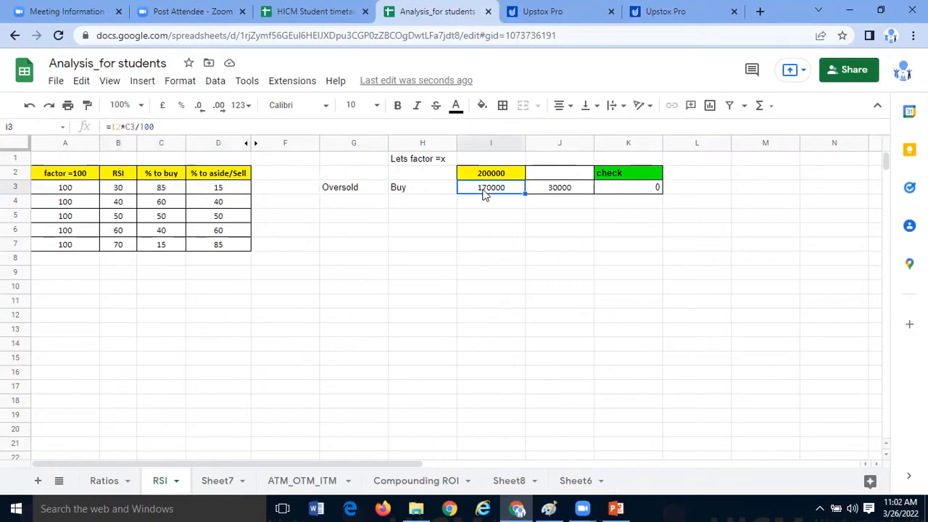
type("=")
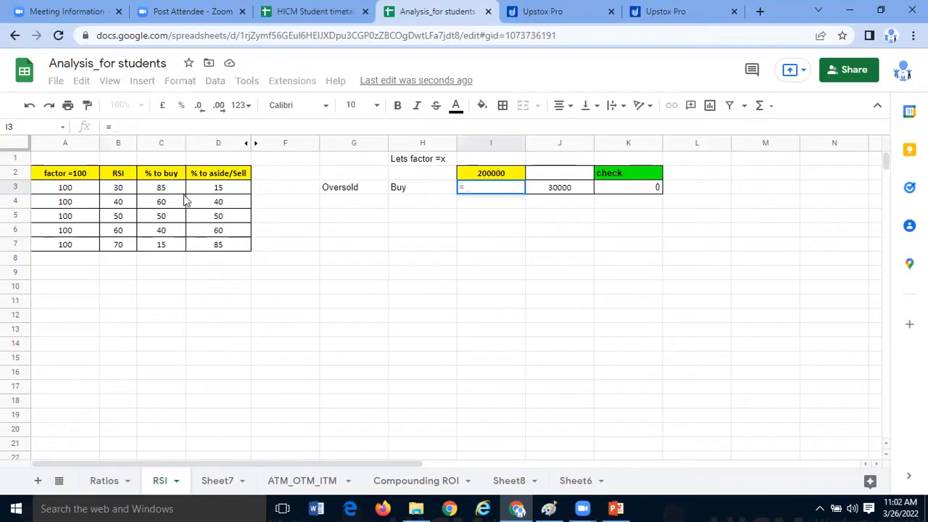
left_click(494, 175)
type("*")
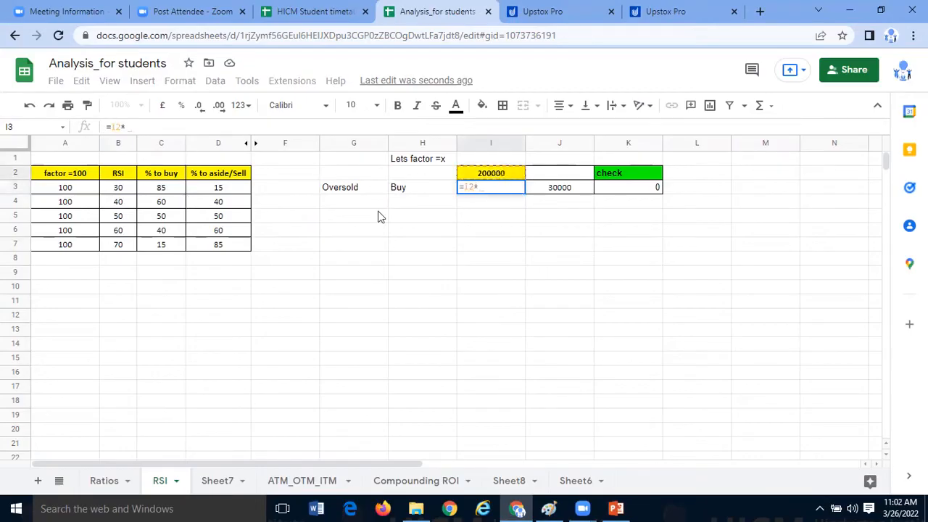
left_click(166, 187)
type("/100")
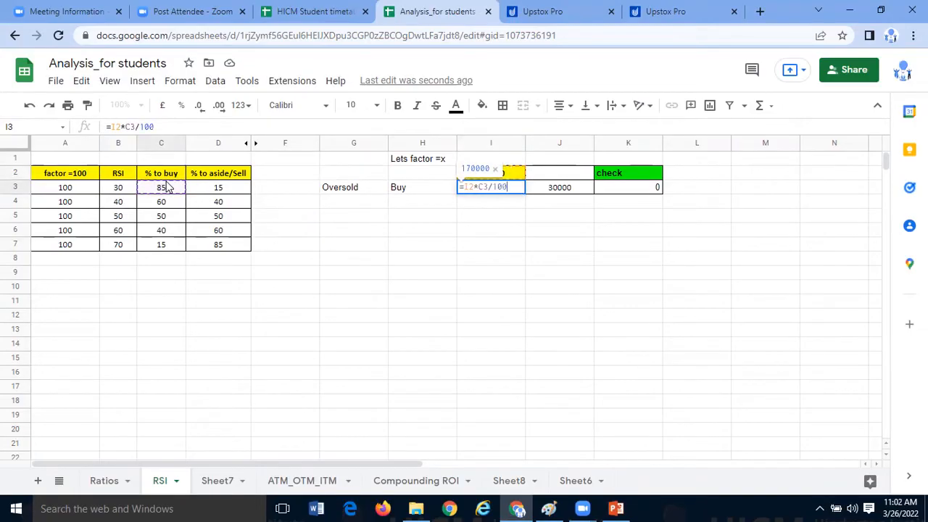
key("Return")
left_click(500, 193)
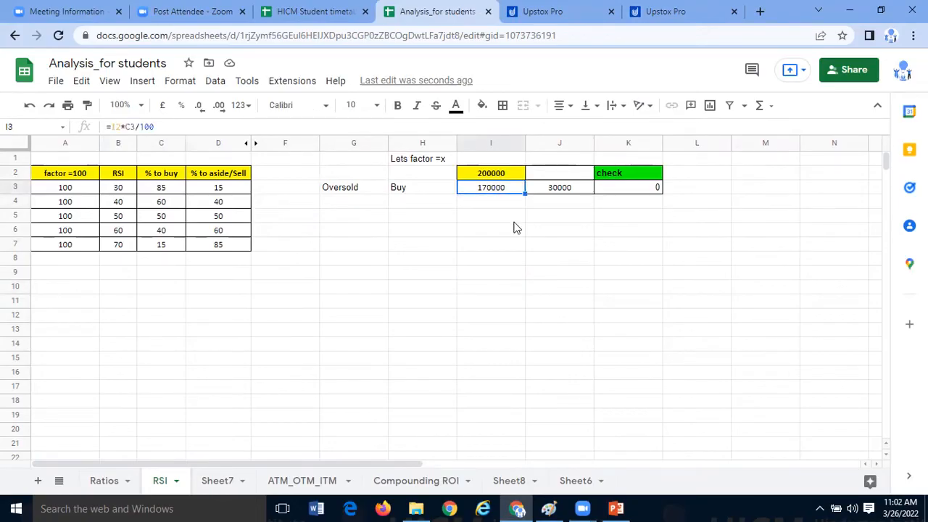
left_click(514, 233)
left_click(507, 193)
type("=")
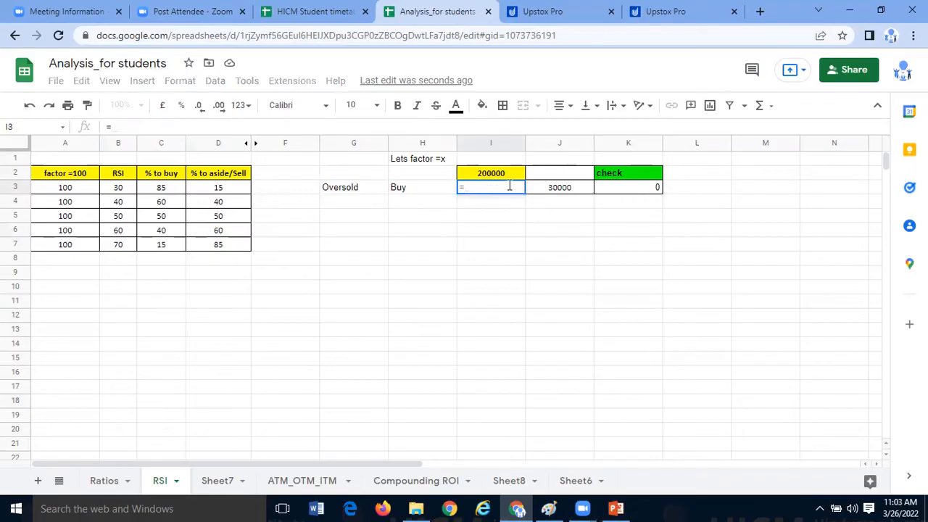
left_click(504, 178)
key("Escape")
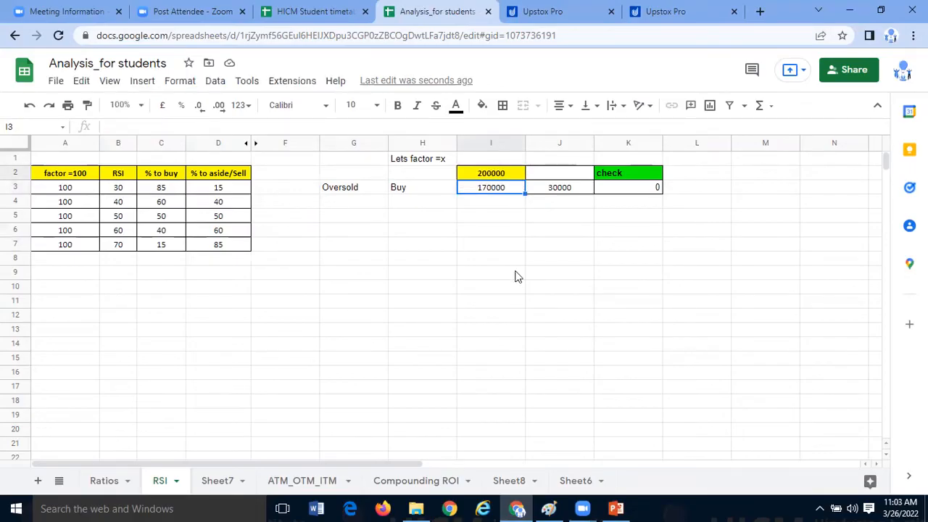
- Enter the stock name "Reliance" in M2
left_click(434, 174)
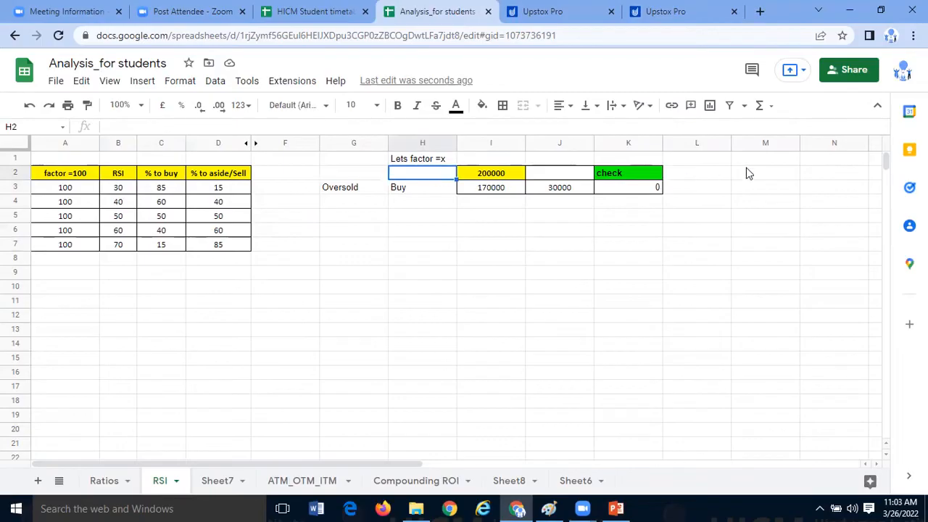
left_click(768, 177)
type("Re")
type("laince")
key("BackSpace")
key("BackSpace")
key("BackSpace")
key("BackSpace")
type("iance")
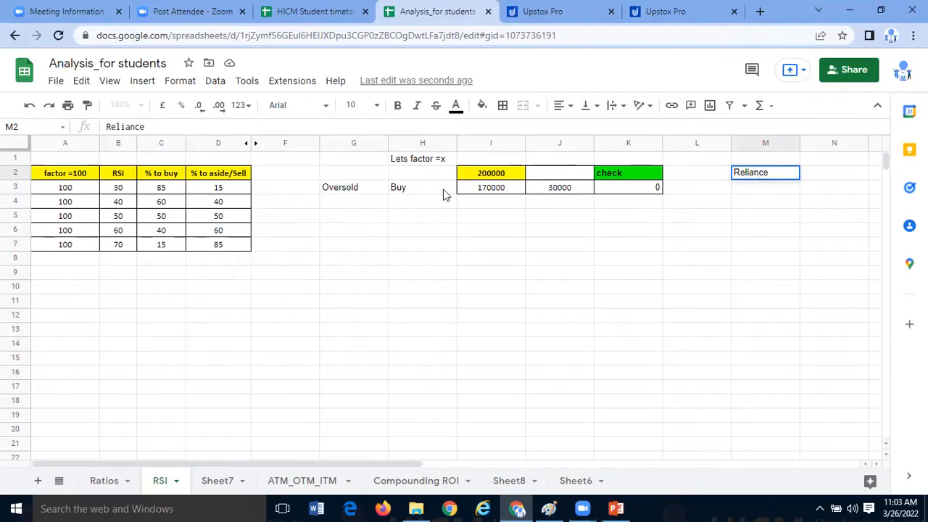
left_click(517, 192)
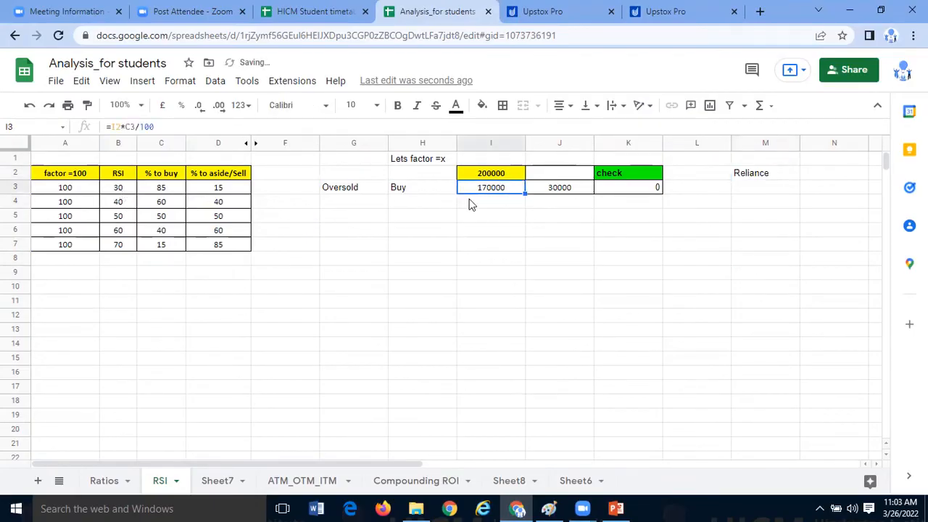
type("=")
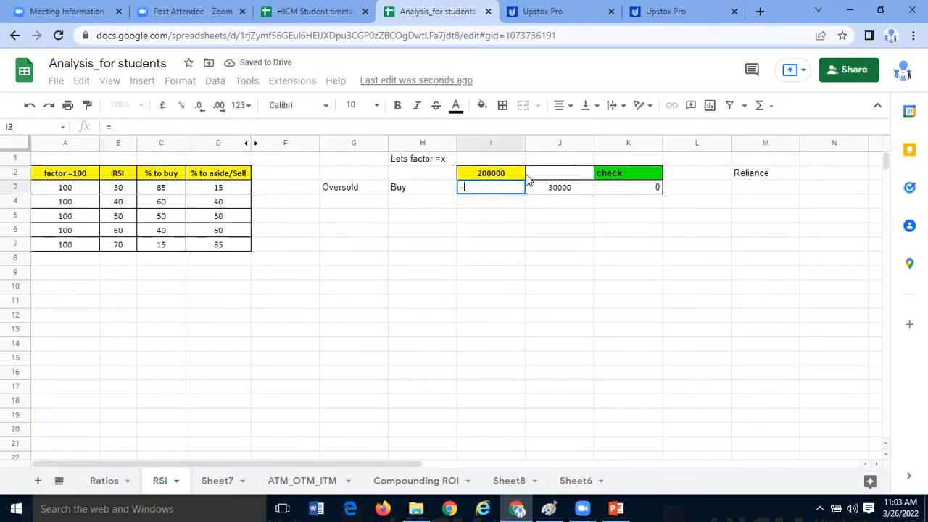
left_click(521, 174)
type("85/100")
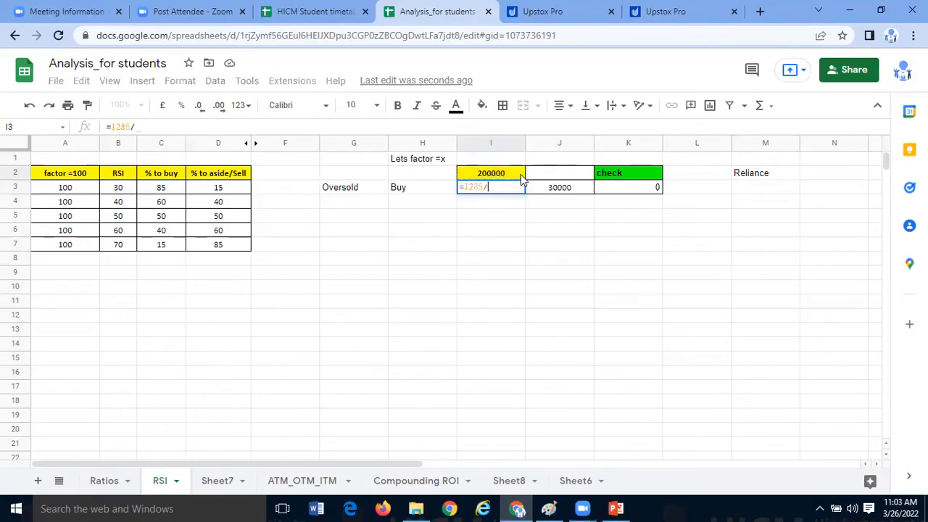
key("Return")
- Clear cell I3 and enter the buy amount formula =I2*85/100 with the percentage as a fixed number
left_click(503, 179)
left_click(503, 191)
left_click(155, 125)
key("BackSpace")
key("BackSpace")
key("BackSpace")
key("BackSpace")
key("BackSpace")
key("BackSpace")
key("BackSpace")
key("BackSpace")
key("BackSpace")
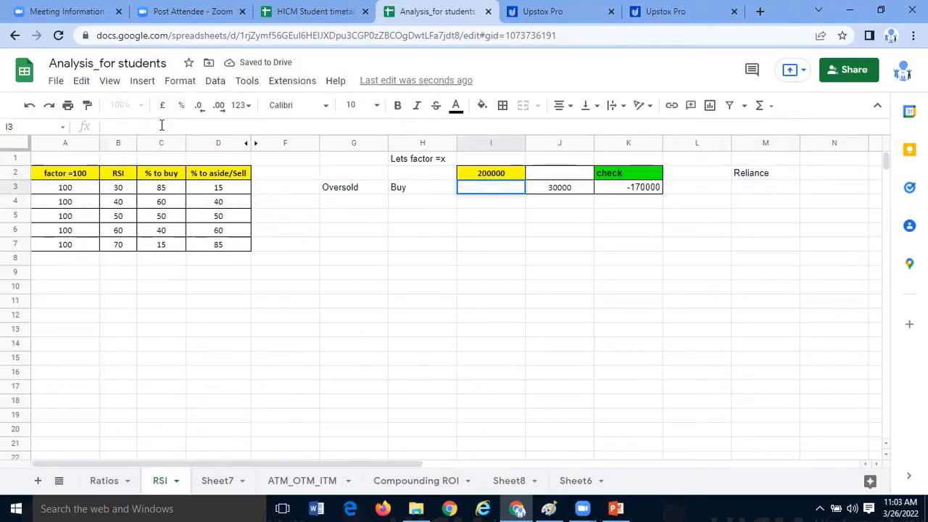
type("=")
left_click(517, 179)
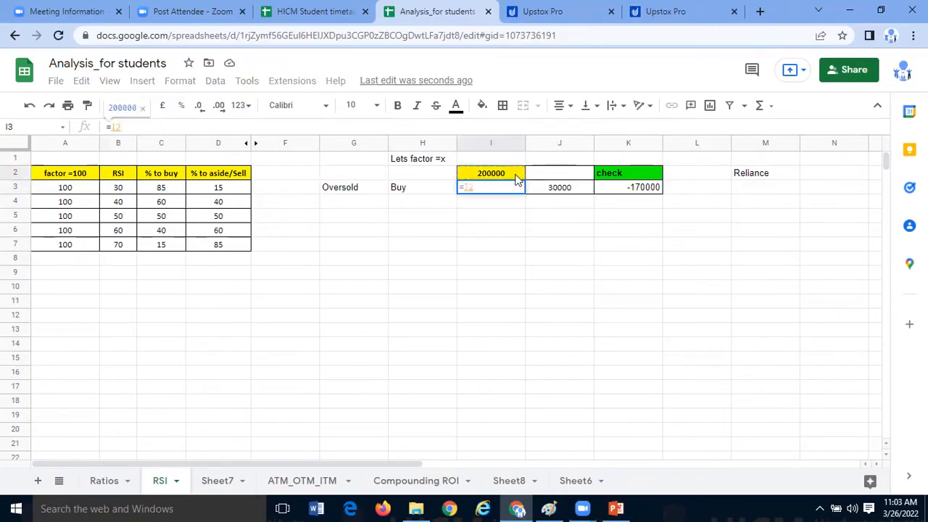
type("*85/")
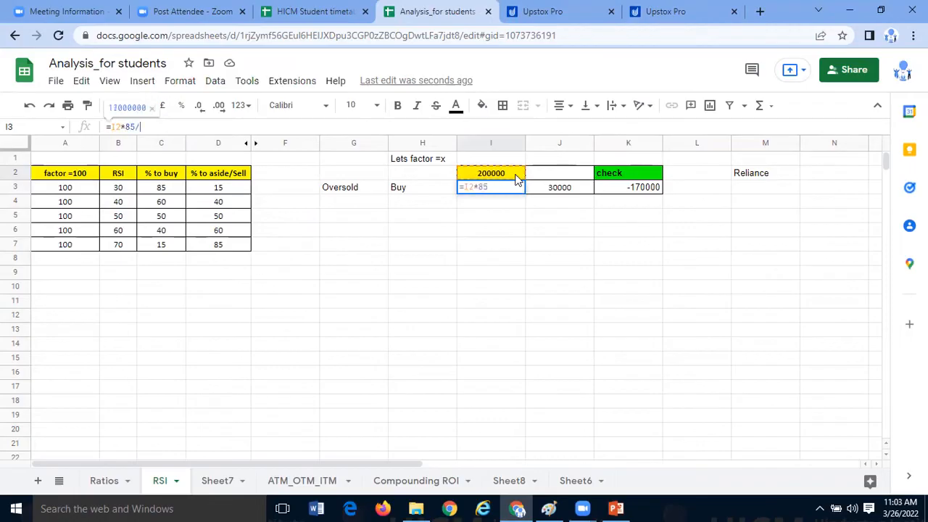
type("100")
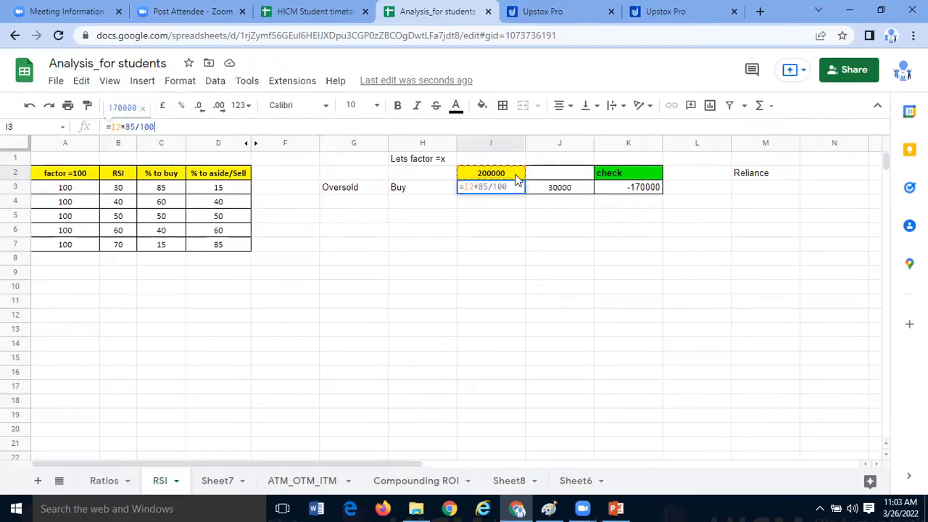
key("Return")
- Rewrite the I3 buy amount formula as =I2*C3/100 so that it takes the percentage from cell C3
left_click(507, 192)
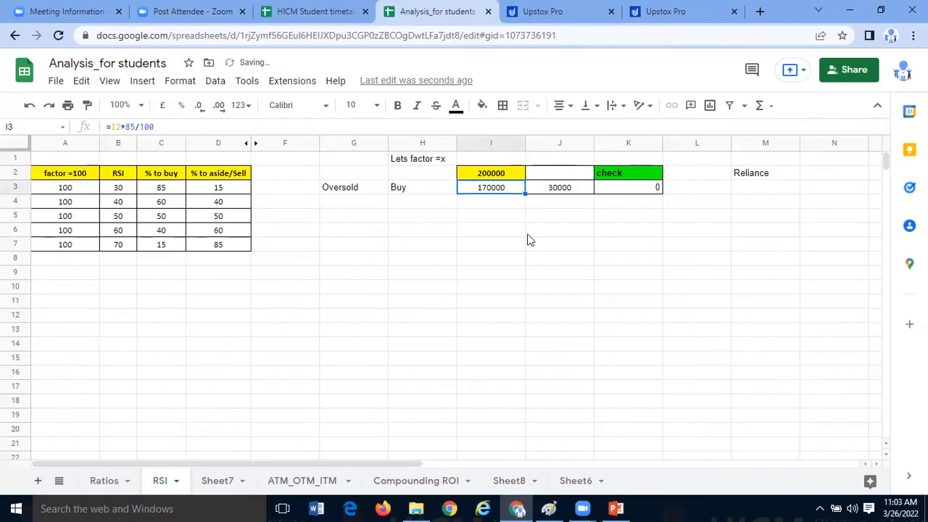
type("=")
left_click(518, 178)
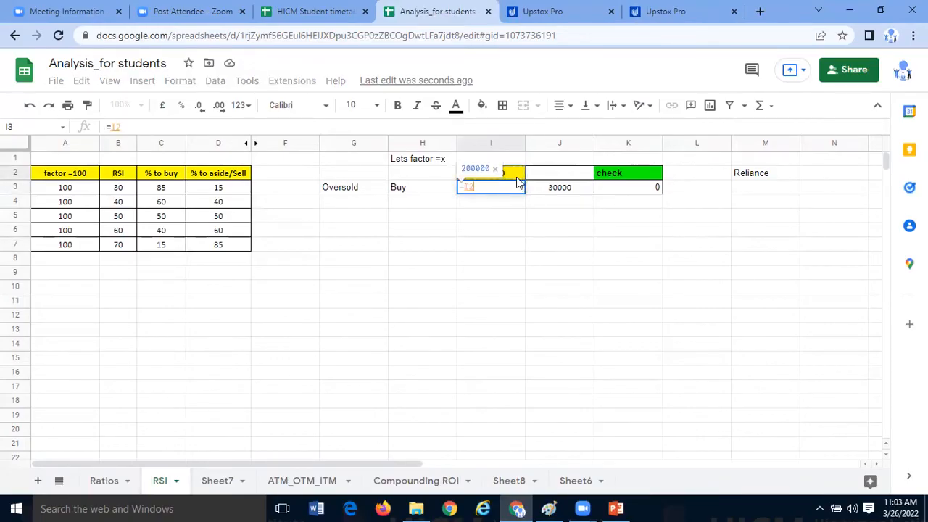
type("*")
left_click(173, 190)
type("/100")
key("Return")
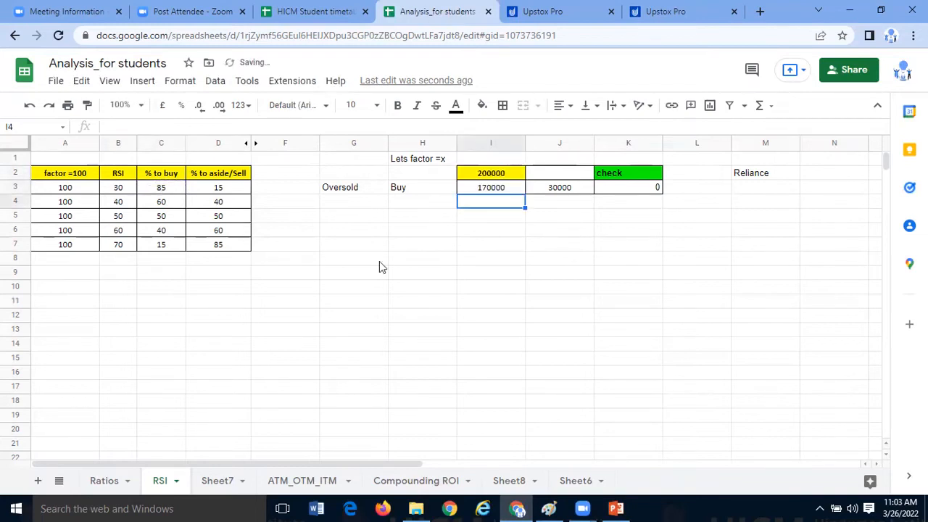
left_click(505, 192)
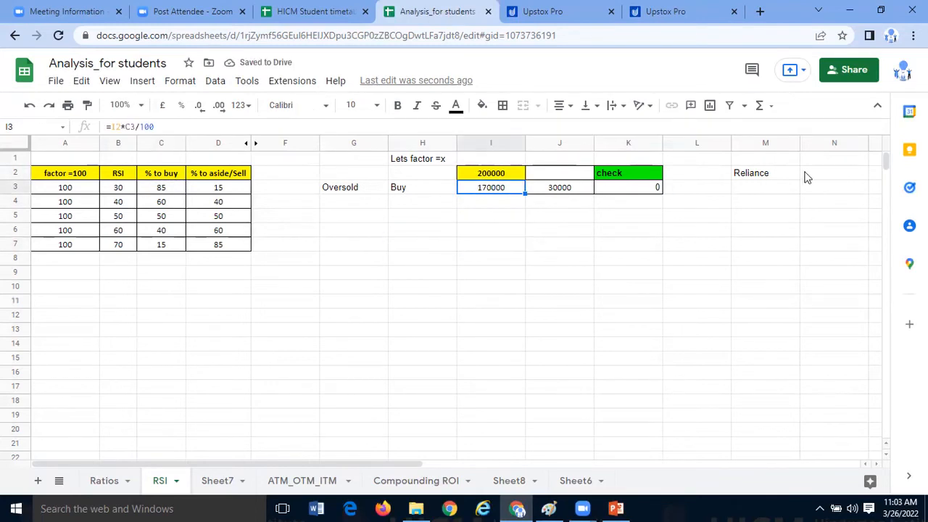
- Compare the buy and aside/sell percentages in the RSI 30, 40 and 50 rows alongside the buy amount in I3
left_click(486, 196)
left_click(489, 190)
left_click_drag(135, 205, 215, 205)
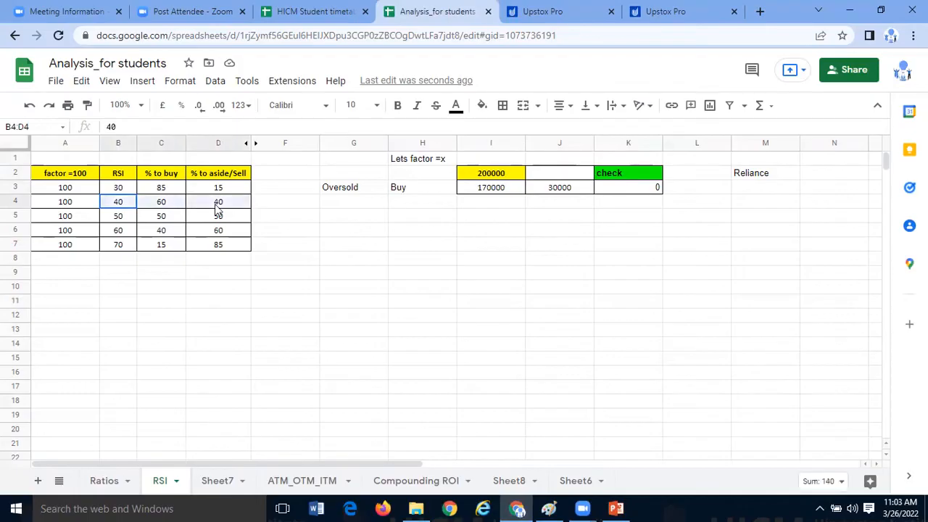
left_click_drag(131, 220, 221, 226)
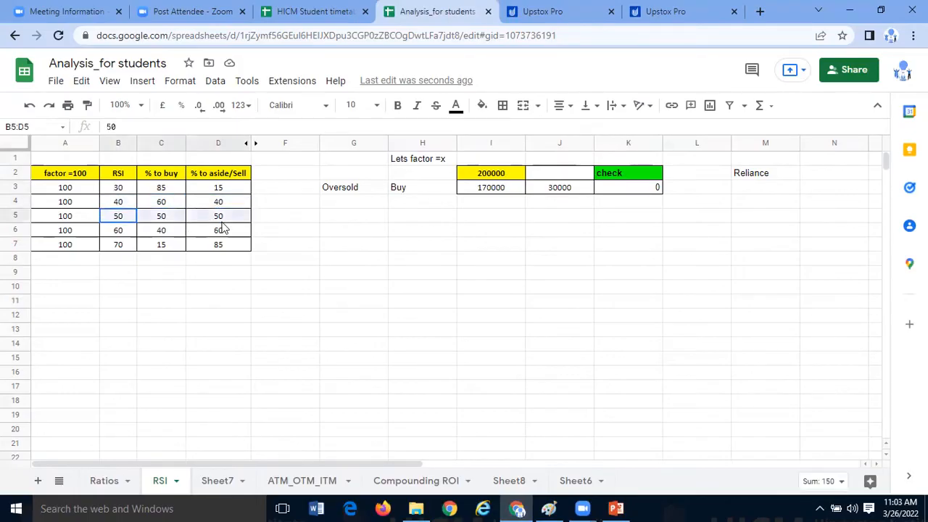
left_click_drag(131, 188, 124, 207)
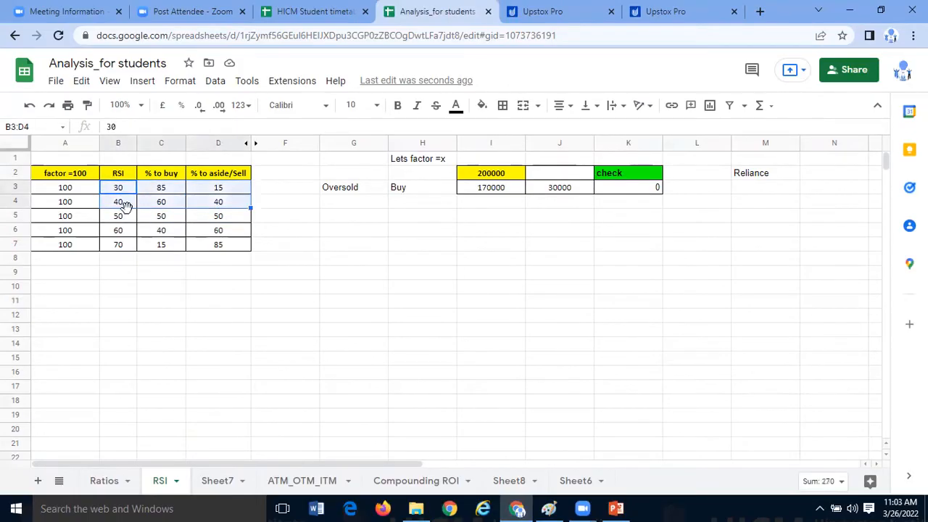
left_click(124, 208)
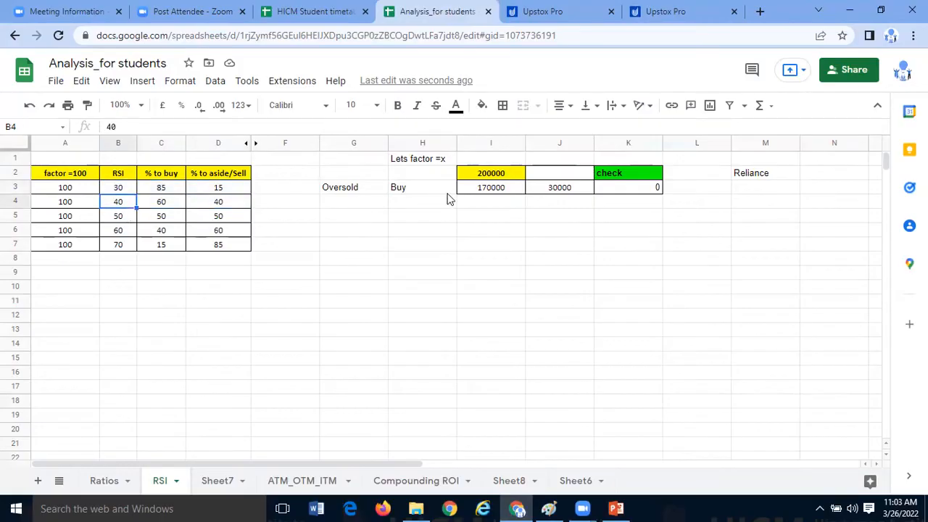
left_click(413, 287)
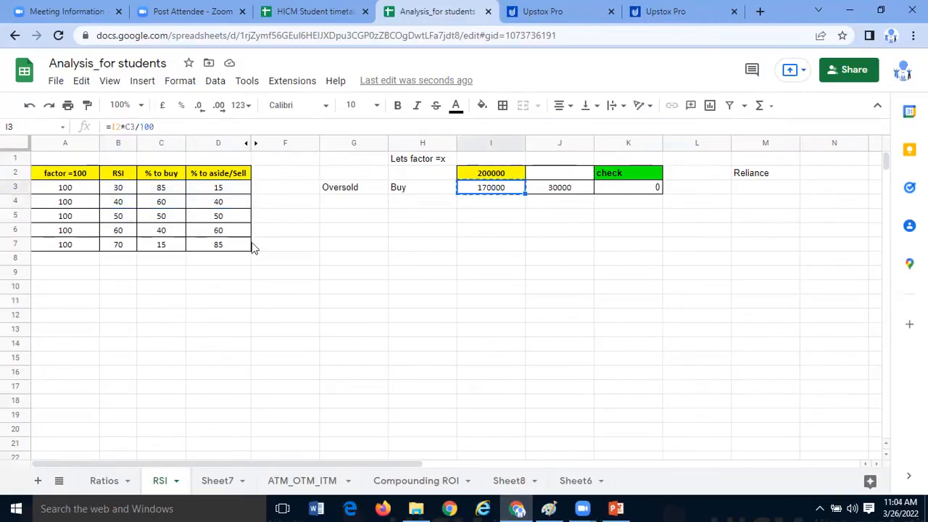
left_click_drag(127, 190, 238, 189)
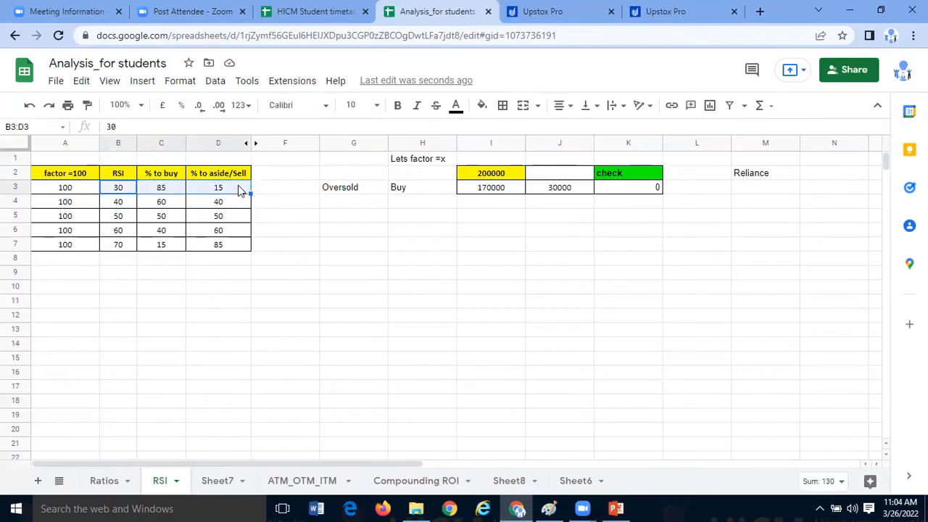
left_click(242, 227)
left_click(259, 215)
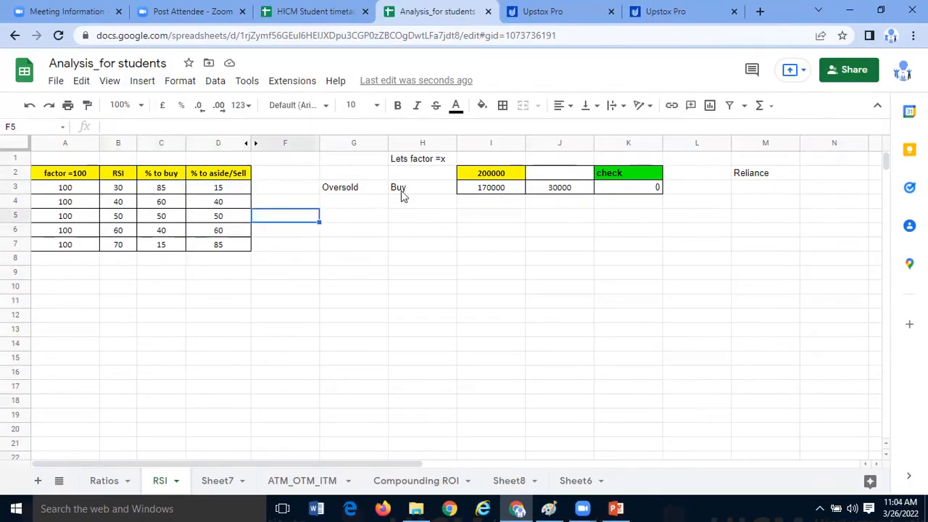
left_click(224, 190)
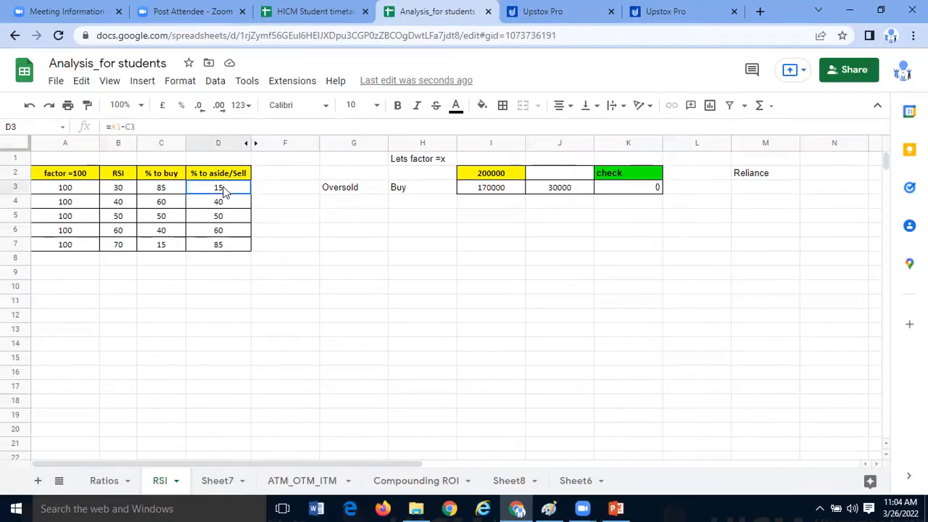
left_click(270, 246)
left_click_drag(217, 216, 266, 222)
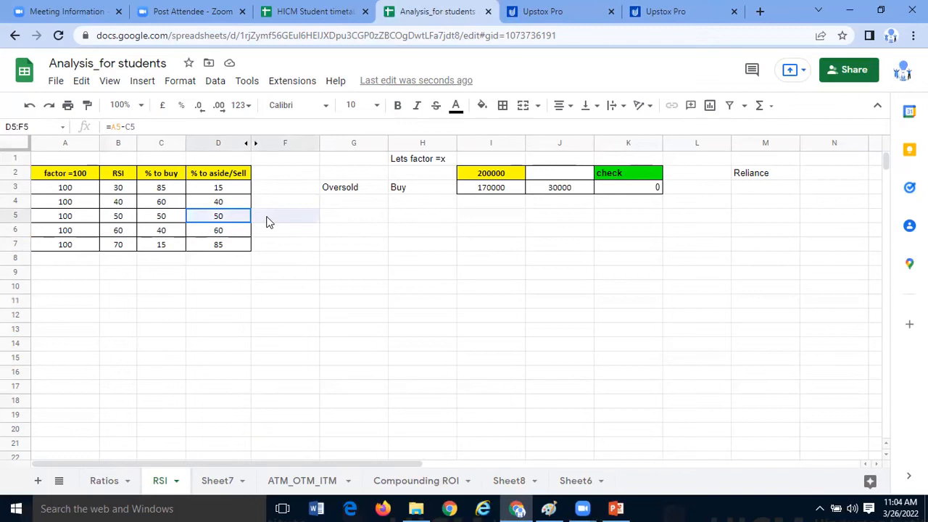
left_click(266, 221)
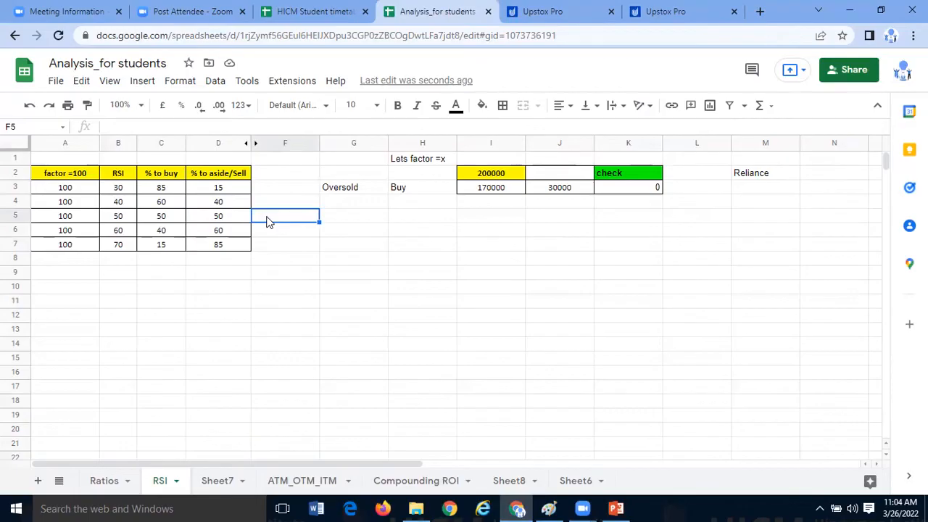
- View the NIFTYBEES RSI chart in Upstox Pro, and return to the sheet to compare the RSI 30 row with the RSI 50 row
left_click(570, 14)
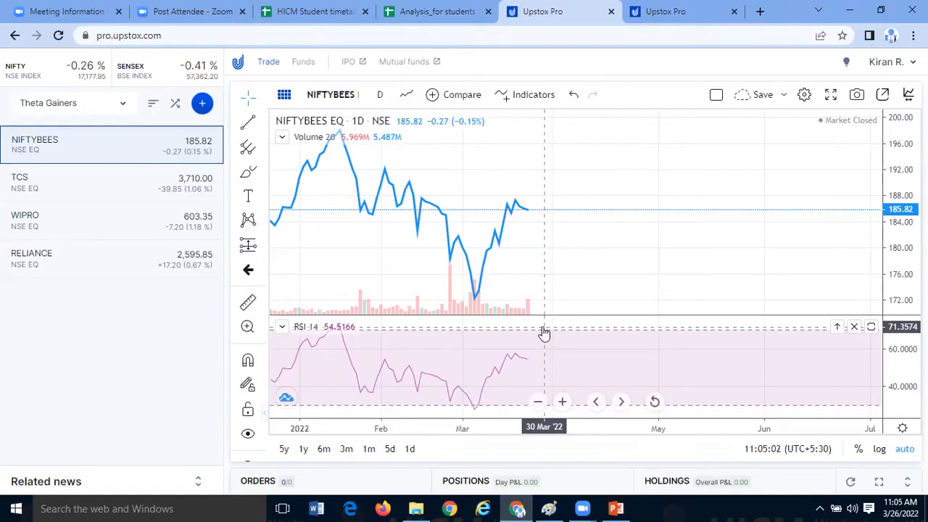
left_click(435, 13)
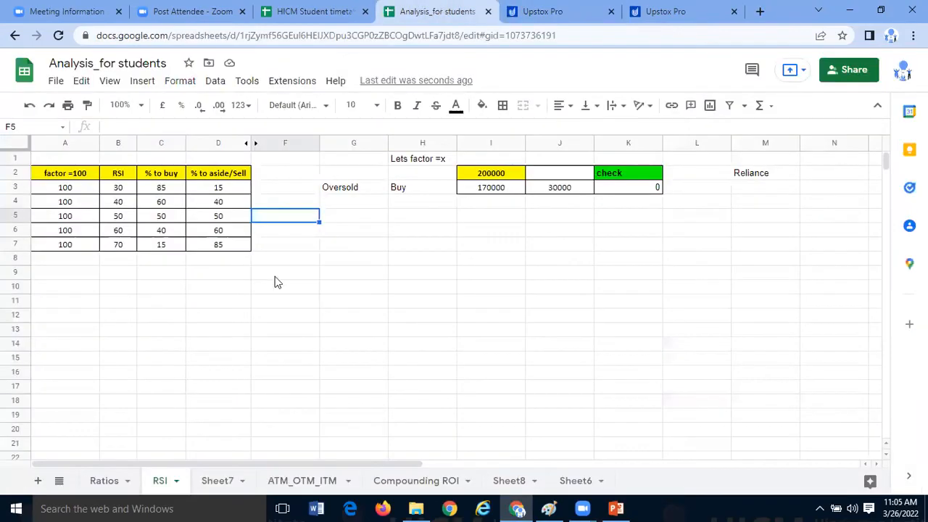
left_click(221, 190)
left_click(227, 222)
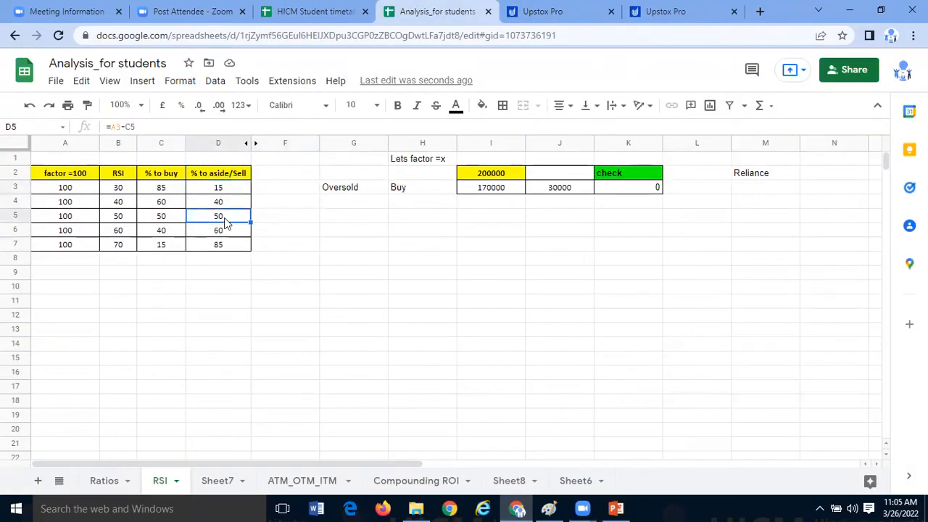
left_click(272, 219)
left_click_drag(227, 218, 266, 218)
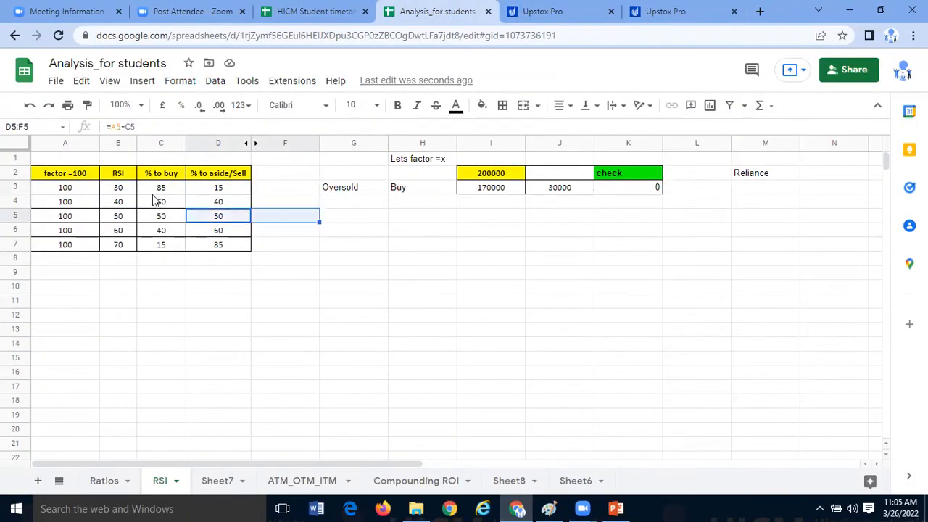
left_click_drag(119, 187, 227, 187)
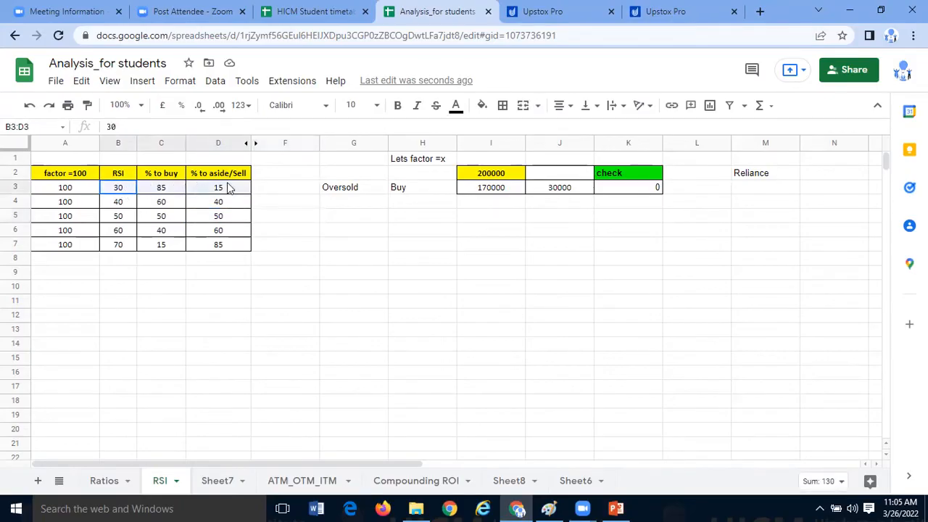
left_click_drag(121, 218, 221, 224)
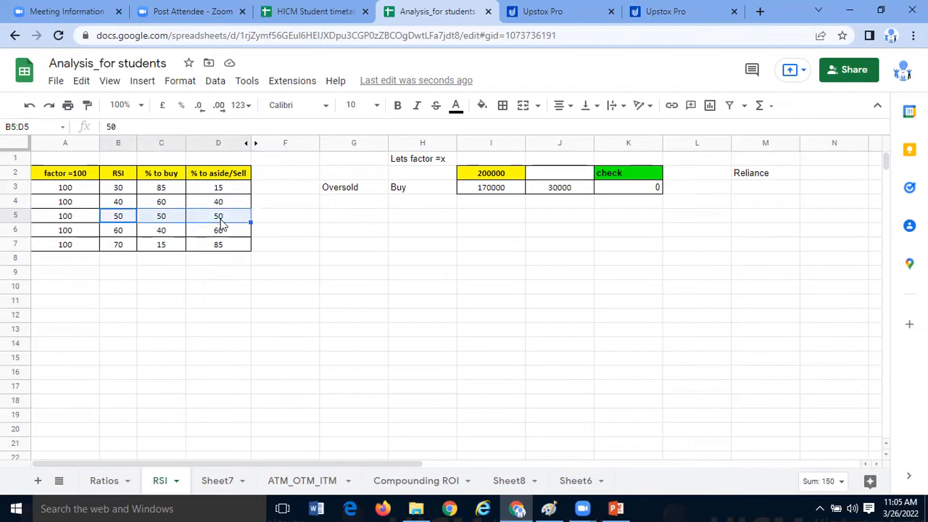
left_click_drag(238, 190, 240, 219)
- Enter "5 %" in F2 beside the "% to aside/Sell" header
left_click(282, 174)
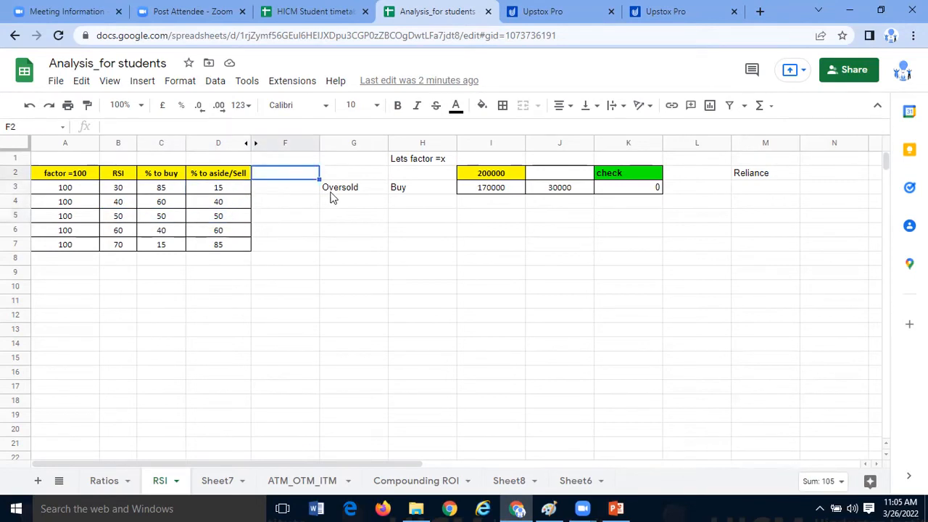
type("5 %")
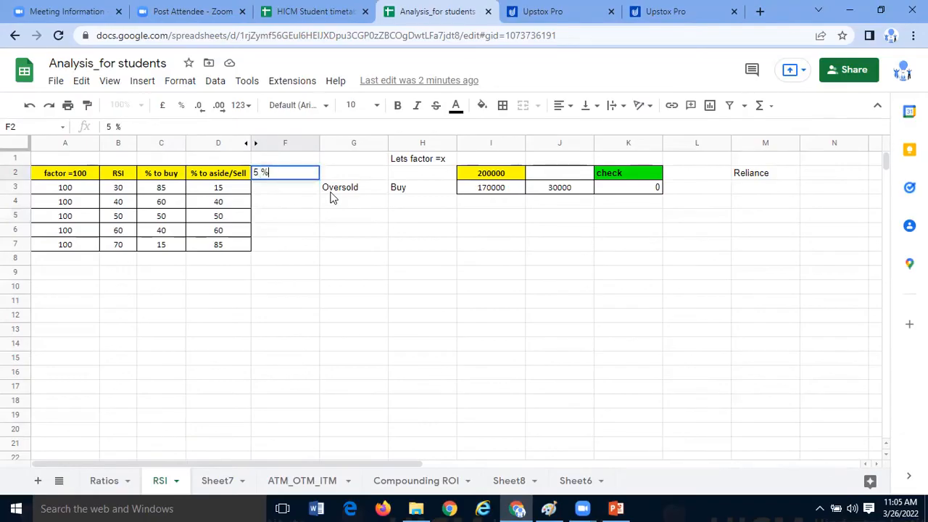
left_click(308, 245)
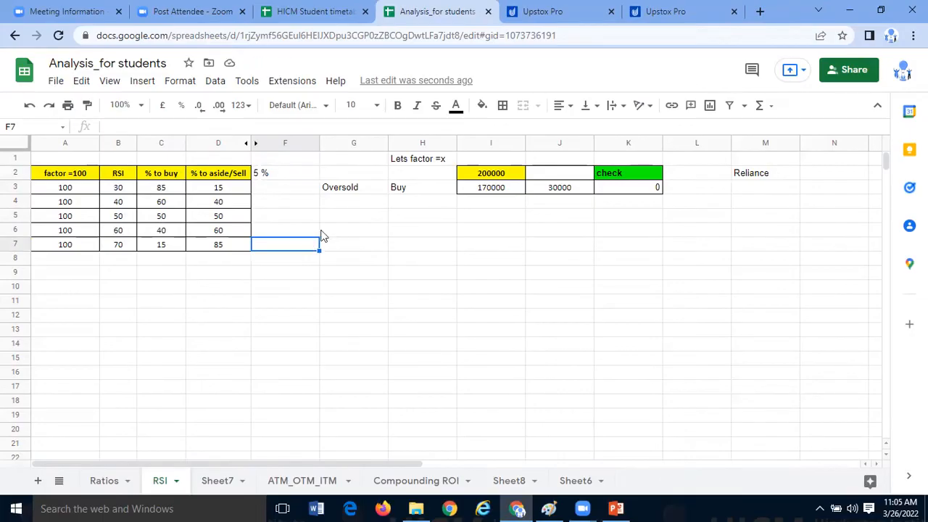
left_click(282, 221)
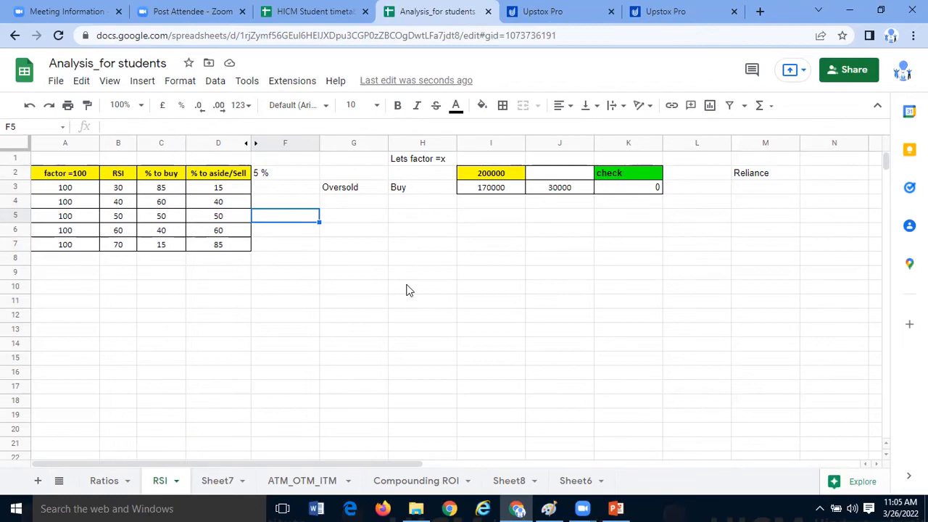
- Copy the buy amount formula from I3 into I4 and I5 for the RSI 40 and 50 rows
left_click(499, 190)
key("ctrl+c")
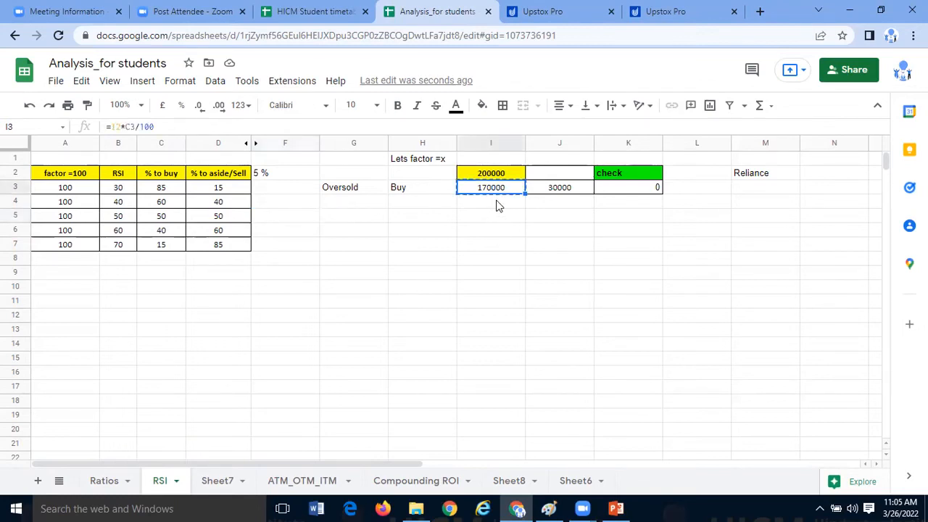
left_click(499, 206)
key("ctrl+v")
key("Down")
key("ctrl+v")
key("Down")
left_click(499, 262)
left_click(499, 215)
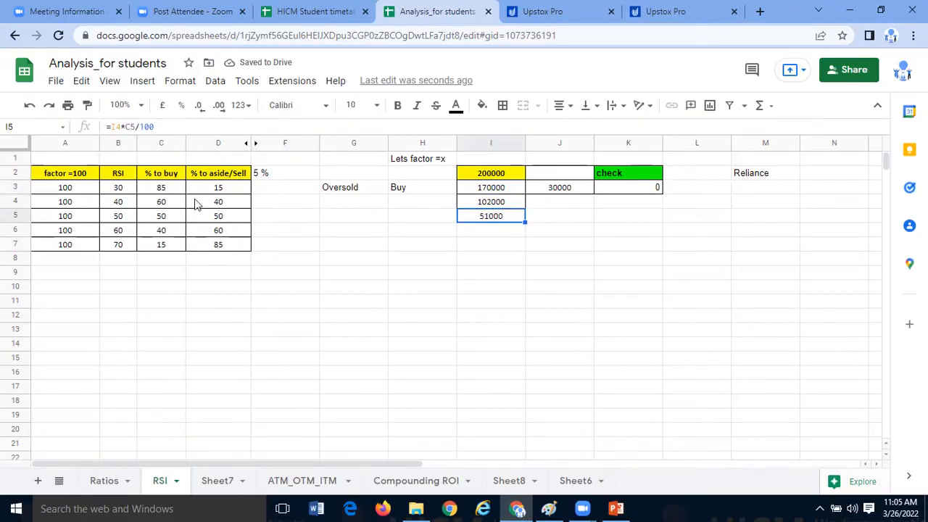
left_click(234, 202)
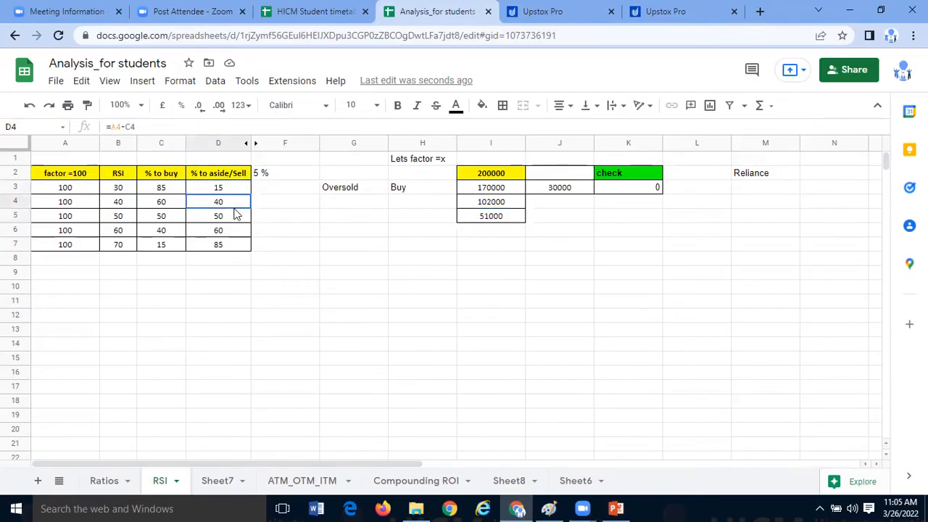
left_click(233, 214, "shift")
left_click(292, 230)
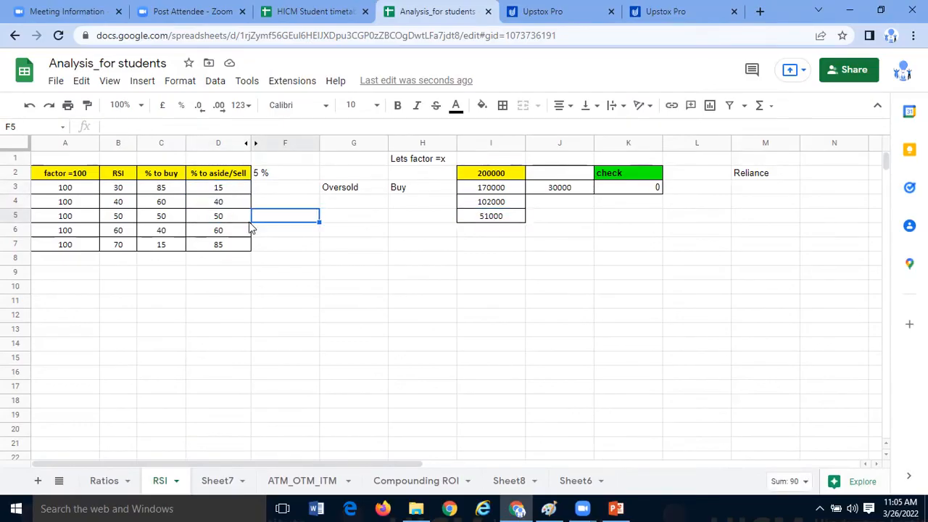
- Compare the RSI 50 row's percentages and buy amount with the aside/sell percentages up to RSI 70 and the capital in I2
left_click_drag(218, 216, 484, 220)
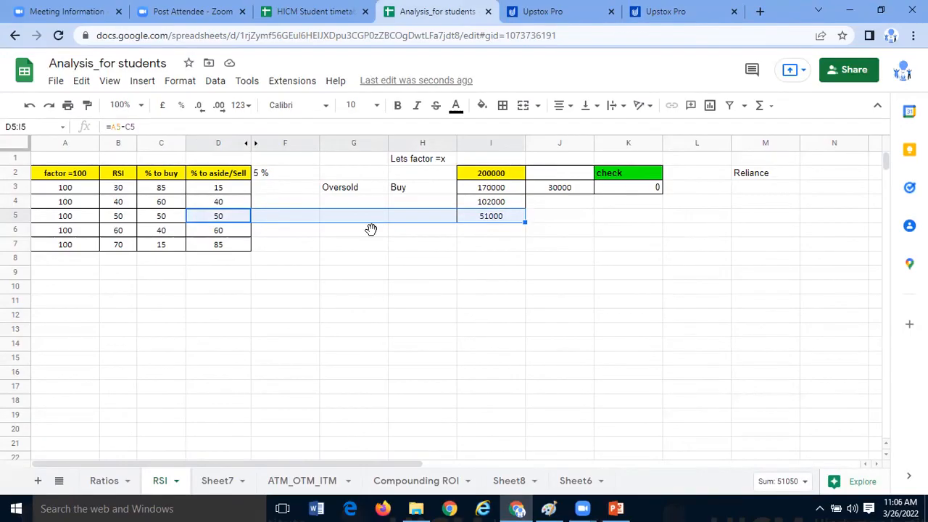
left_click(168, 215)
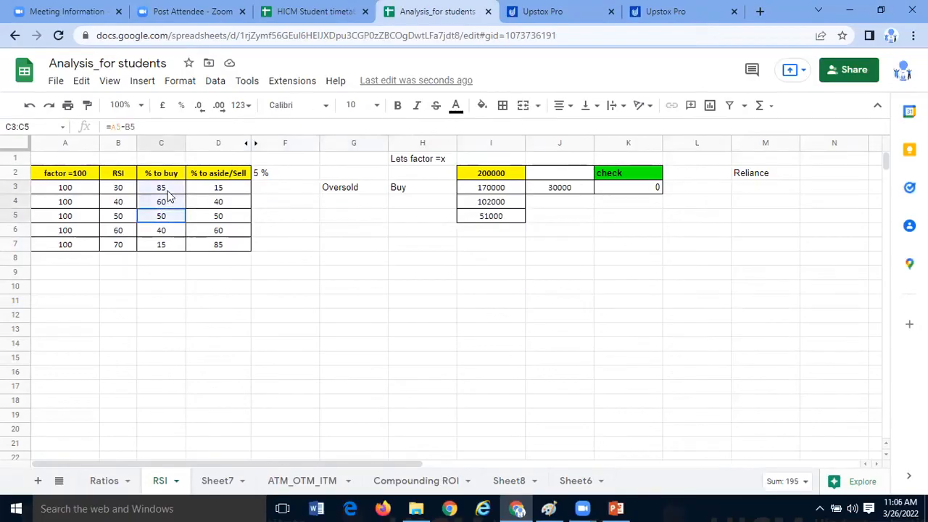
left_click(507, 218)
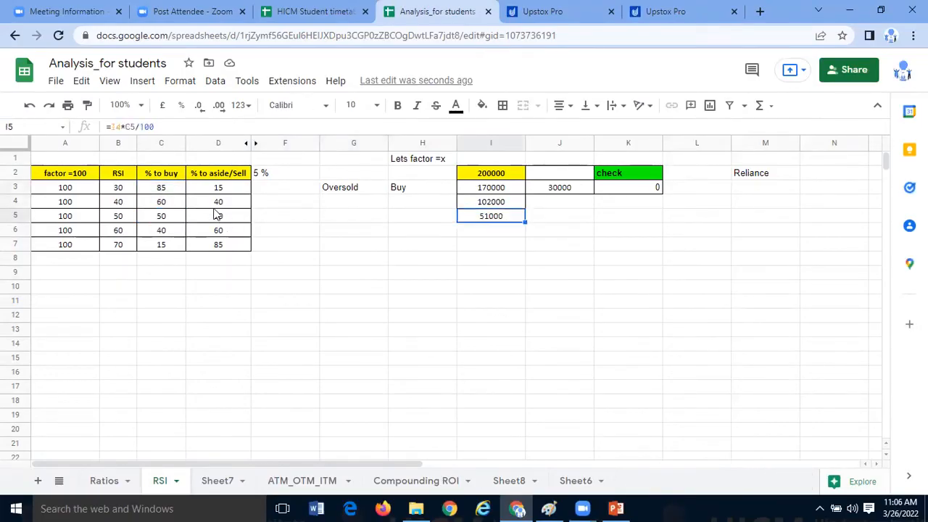
left_click(182, 190)
left_click(264, 232)
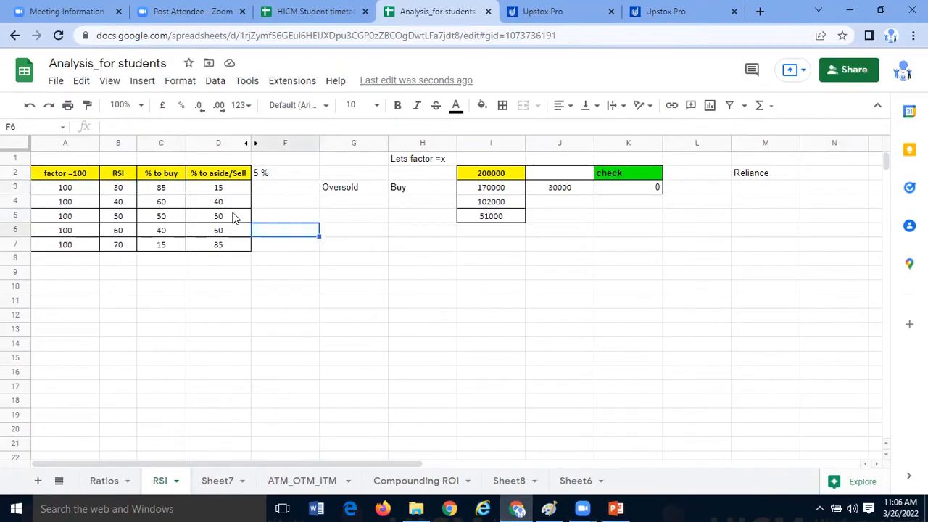
left_click(235, 216)
left_click(269, 248)
left_click(234, 223)
left_click_drag(234, 223, 234, 244)
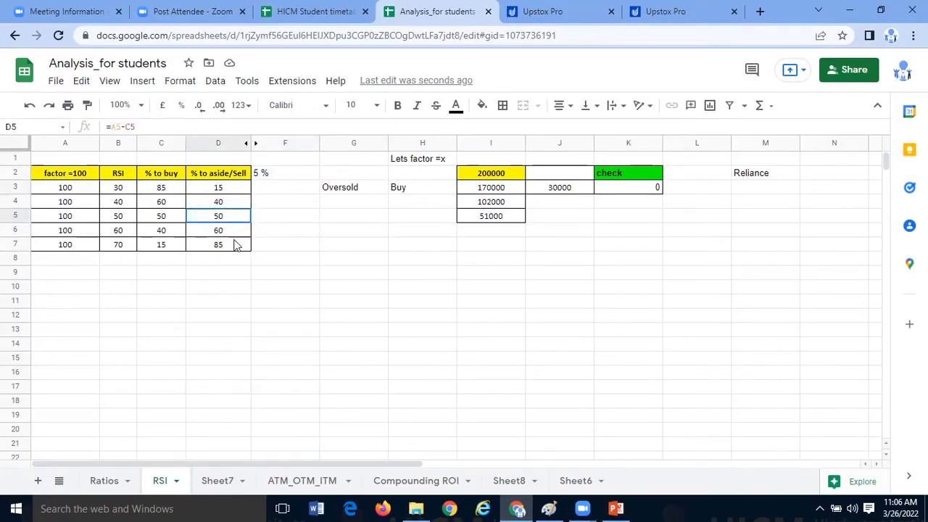
left_click(520, 178)
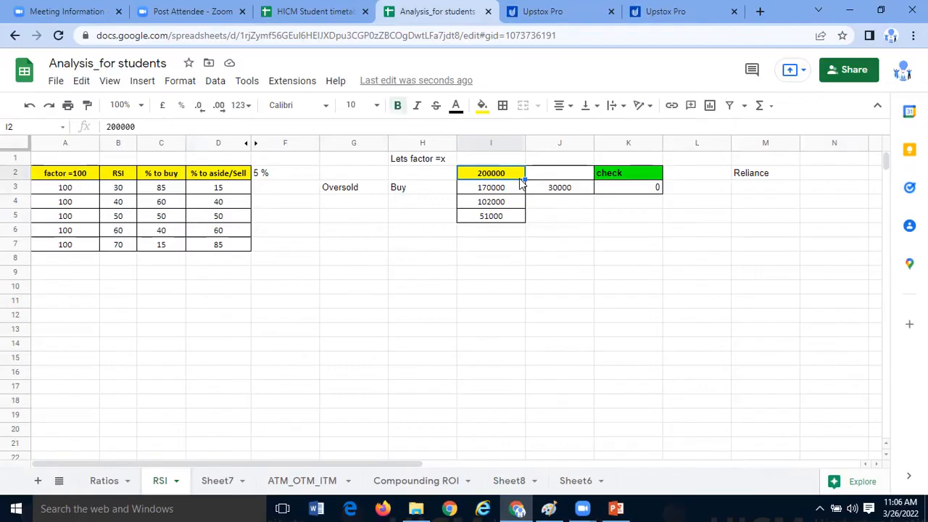
left_click(118, 246)
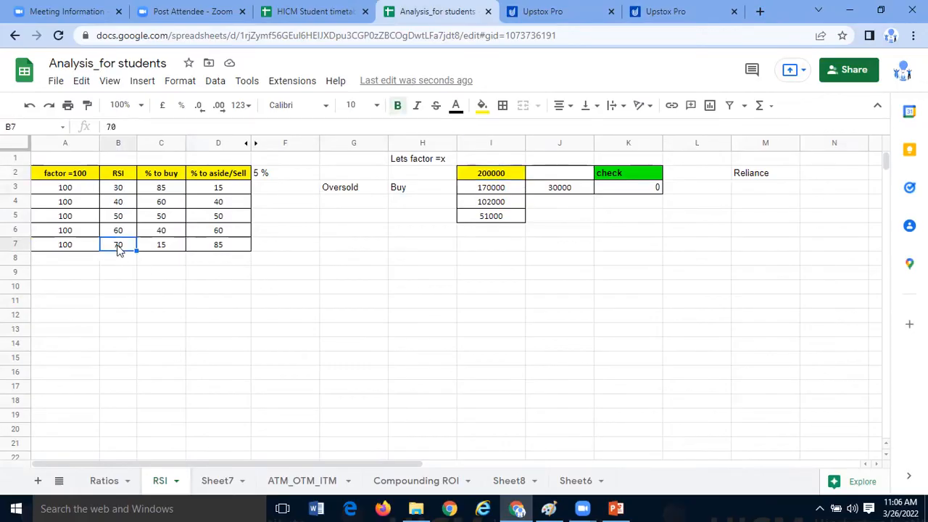
left_click(206, 250)
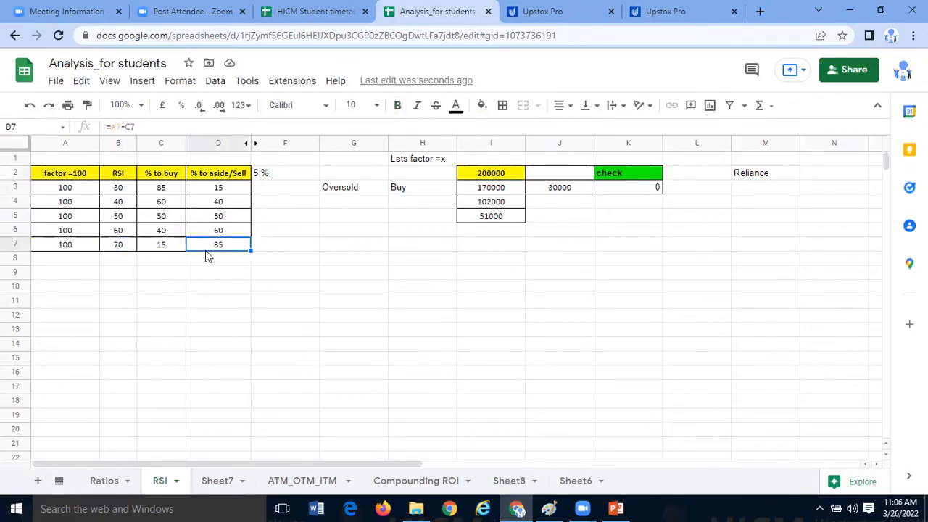
- Copy the buy amount formula from I5 into I6 and I7 for the RSI 60 and 70 rows
left_click(487, 219)
key("ctrl+c")
key("Down")
key("ctrl+v")
key("Down")
key("ctrl+v")
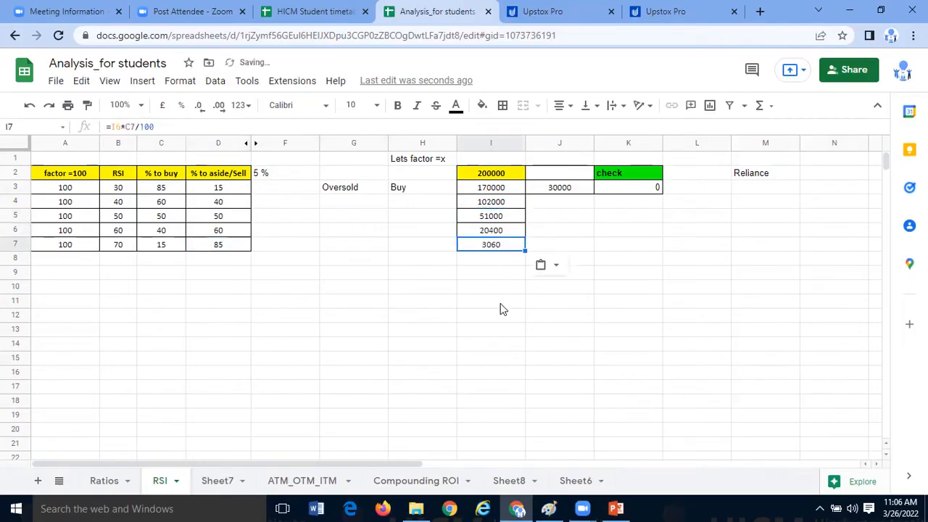
left_click(498, 301)
- Review the buy amounts in I4 to I7 alongside the RSI 70 row's aside/sell percentage
left_click(501, 246)
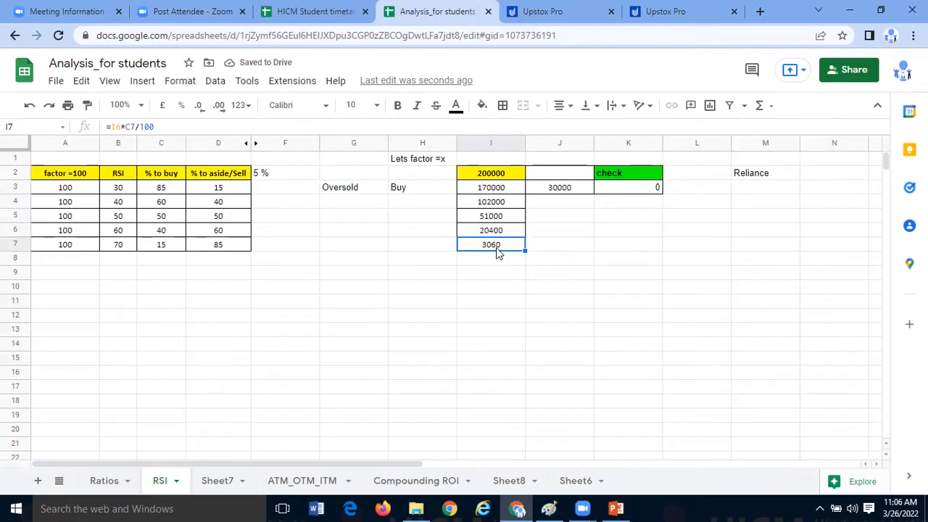
left_click(239, 246)
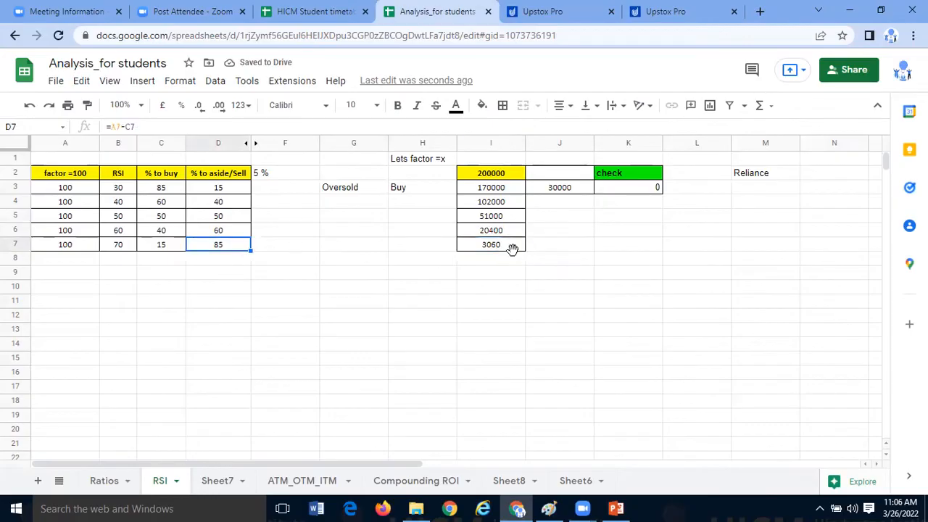
left_click(512, 247)
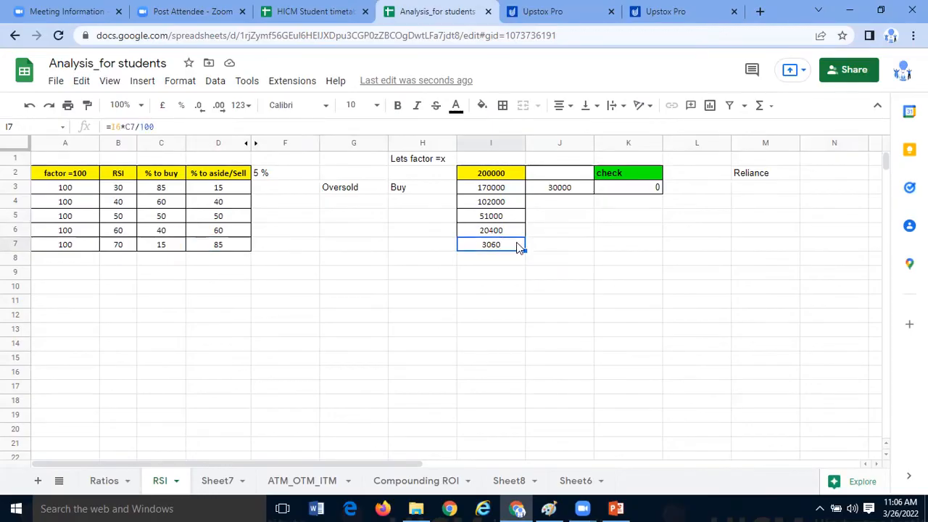
left_click(506, 202)
key("Up")
left_click(506, 203)
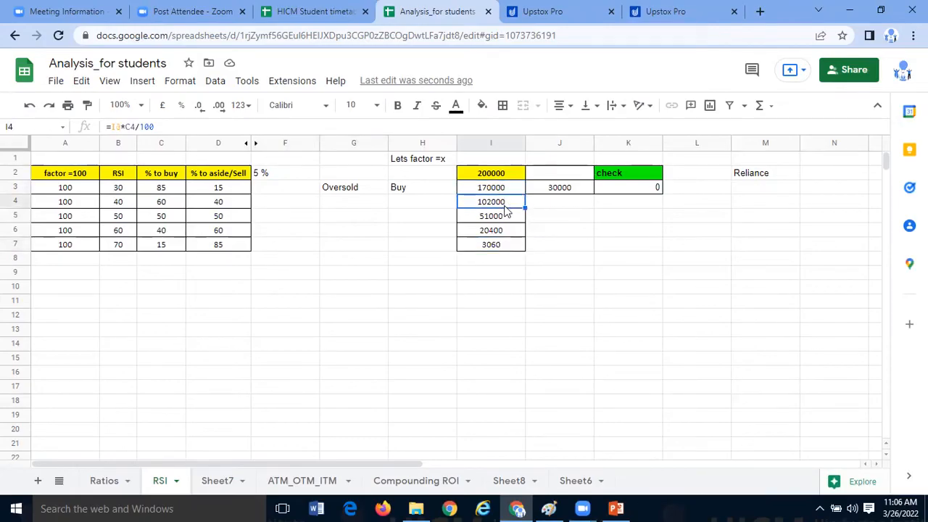
left_click(505, 222)
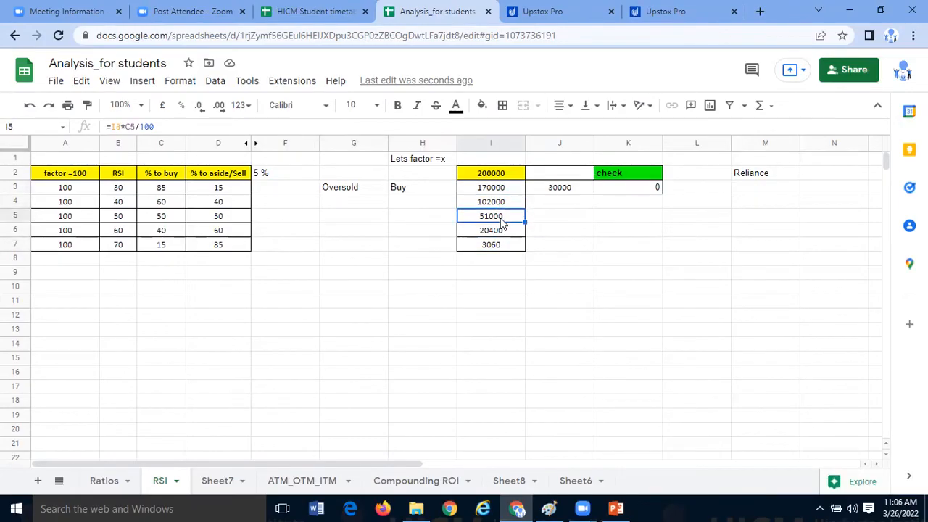
left_click(509, 207)
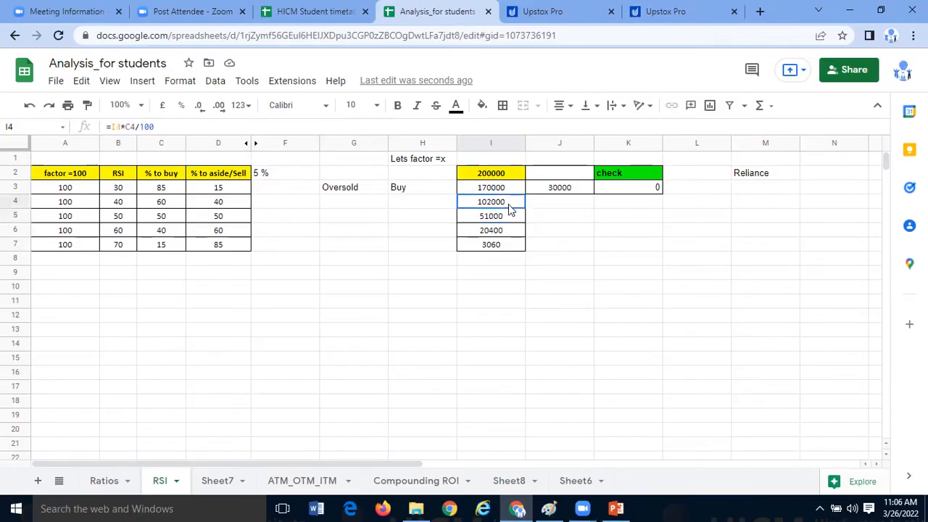
left_click_drag(508, 206, 512, 246)
- Check the aside/sell amount formula in J3 and copy it into J4 for the RSI 40 row
left_click(563, 191)
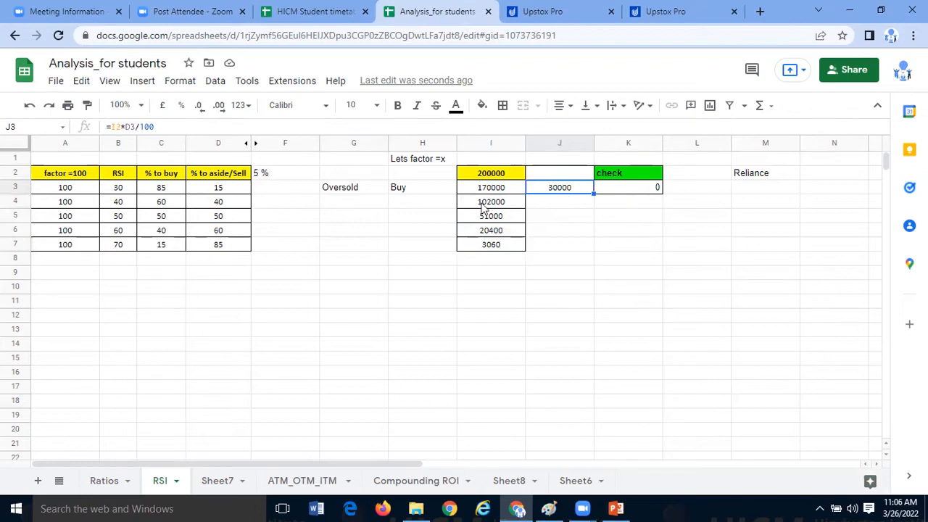
left_click(136, 126)
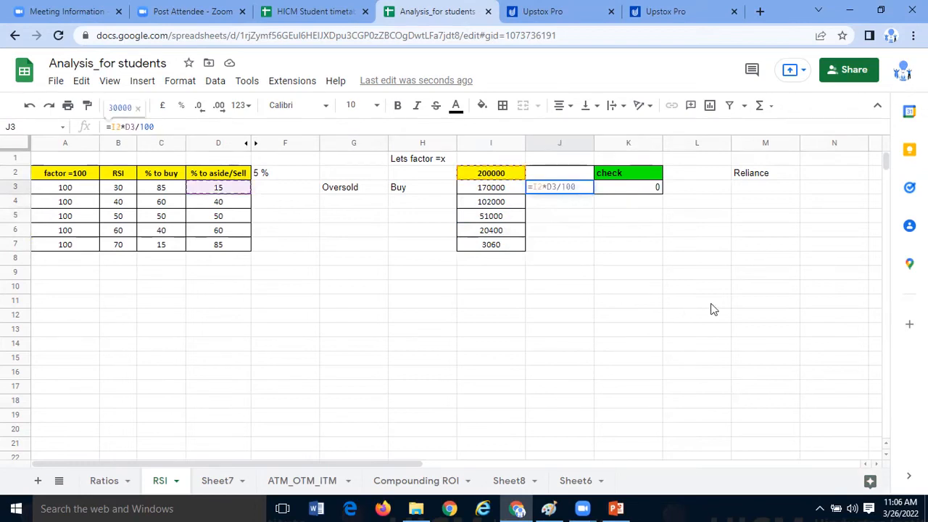
left_click(581, 193)
key("ctrl+c")
left_click(579, 206)
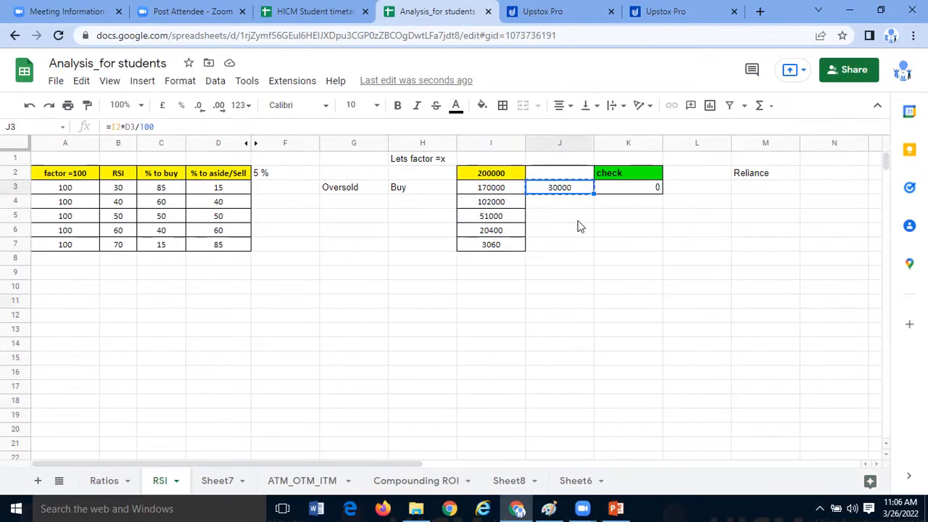
key("ctrl+v")
left_click(580, 263)
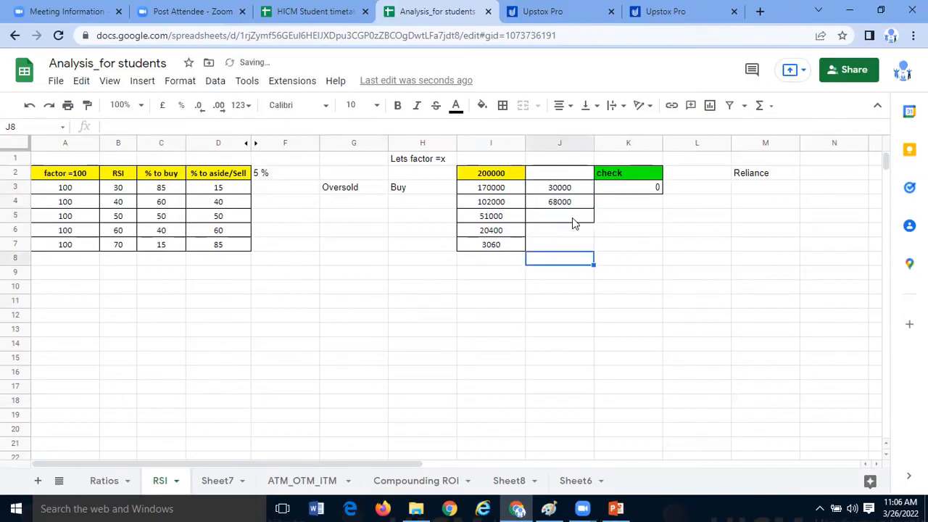
- Paste the copied aside/sell amount formula into J5, J6 and J7 for the RSI 50, 60 and 70 rows
key("Up")
key("Up")
key("Up")
key("ctrl+v")
left_click(560, 232)
key("ctrl+v")
key("Down")
key("ctrl+v")
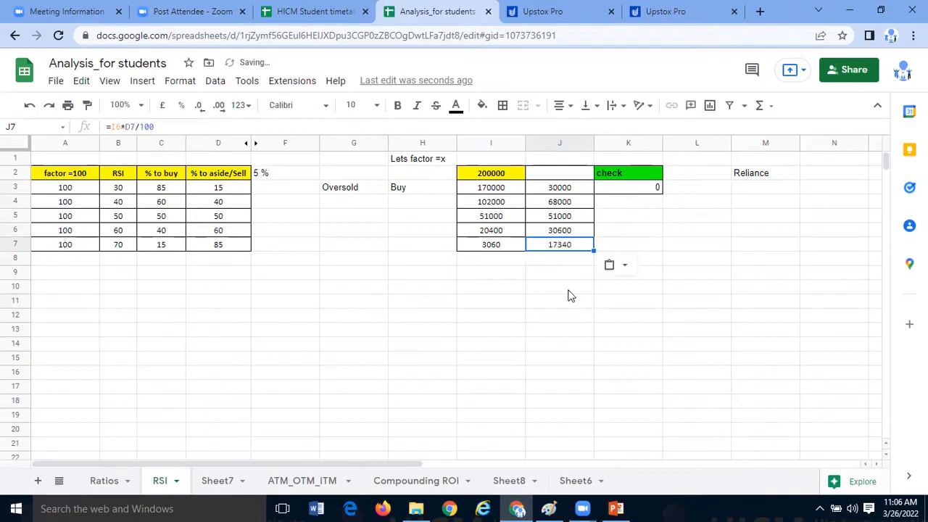
left_click(565, 286)
left_click(573, 248)
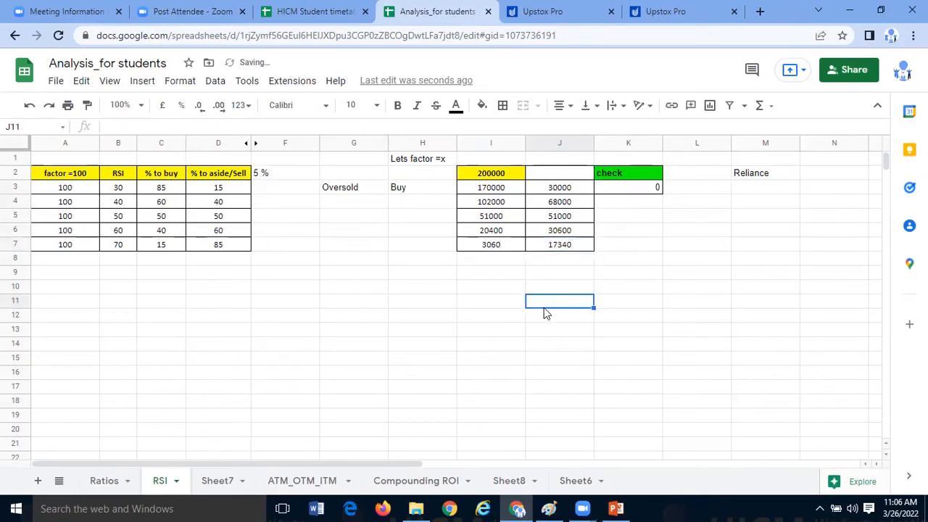
left_click(544, 306)
- Enter the header "% to sell" in J2 above the aside/sell amounts
left_click(570, 179)
type("% to sell")
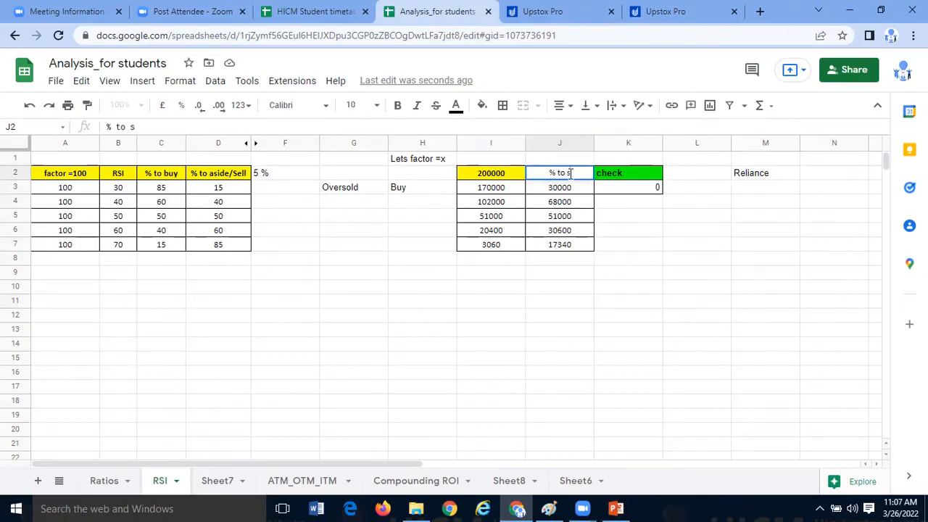
left_click(552, 259)
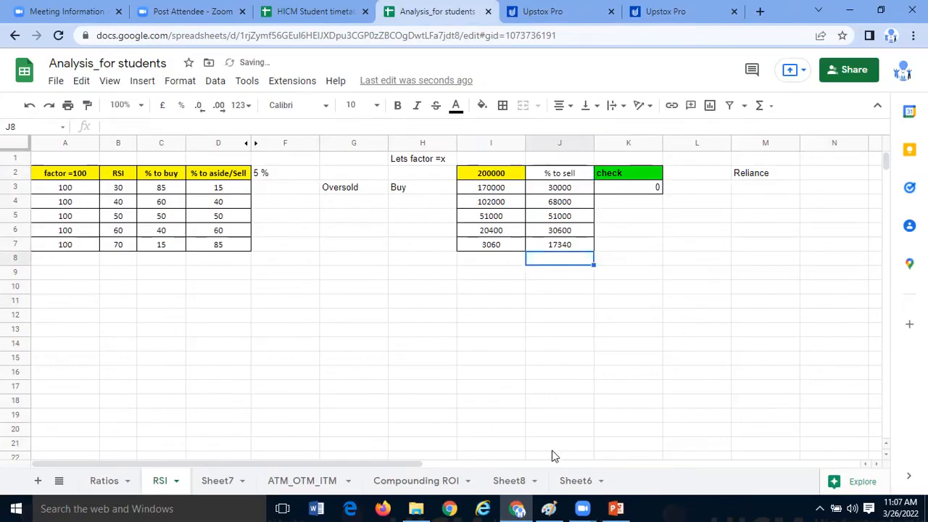
- Compare the RSI 50 row's aside/sell percentage in D5 with its buy amount in I5
left_click(206, 273)
left_click(226, 217)
left_click(247, 254)
left_click(245, 222)
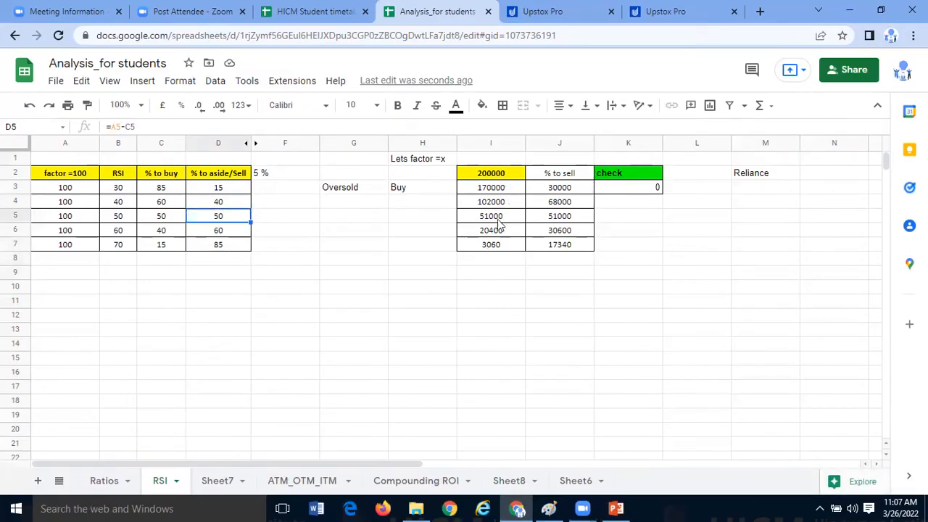
left_click(354, 230)
left_click(254, 238)
left_click_drag(245, 217, 487, 220)
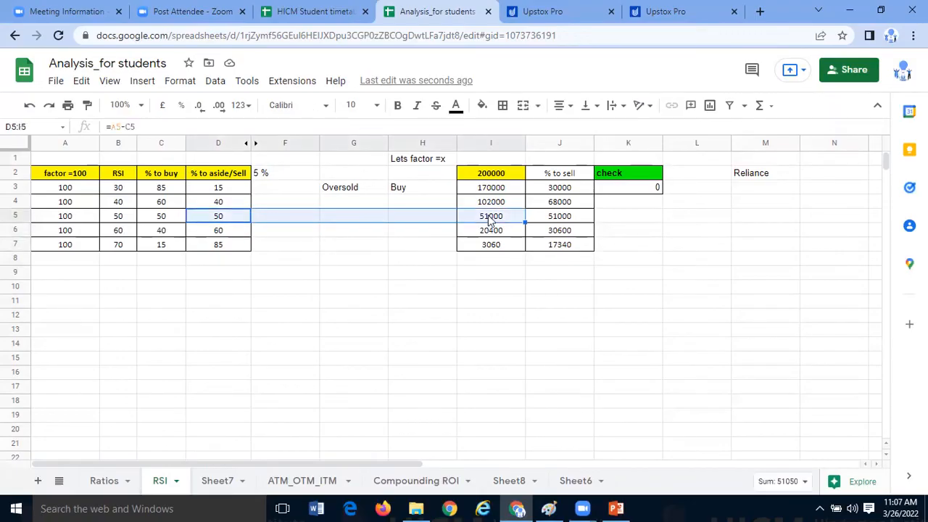
- Inspect which cells the buy amount formulas in I5 and I4 refer to
left_click(491, 220)
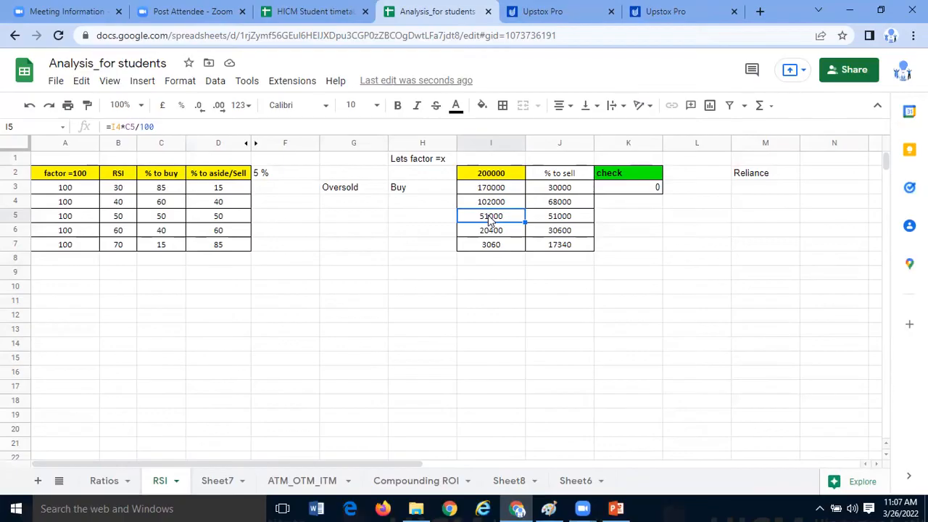
left_click(508, 230)
left_click(509, 245)
left_click(509, 218)
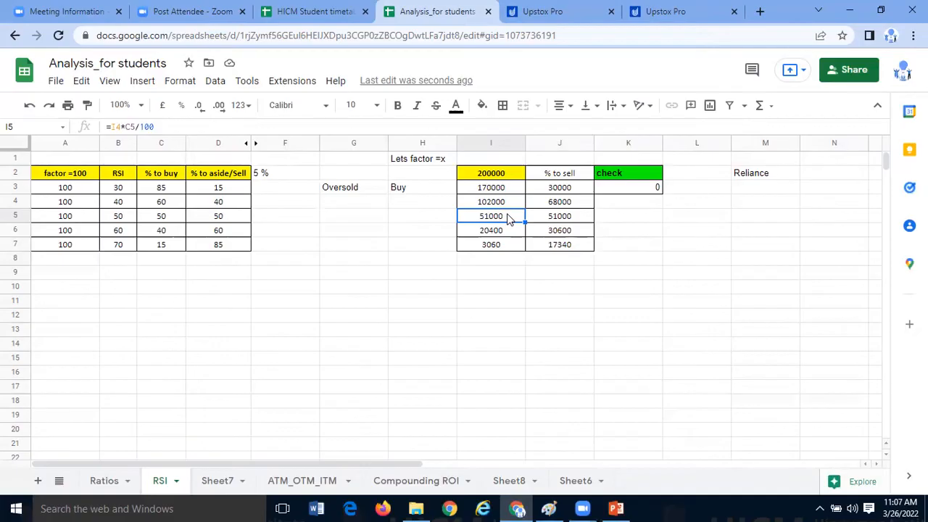
left_click(130, 126)
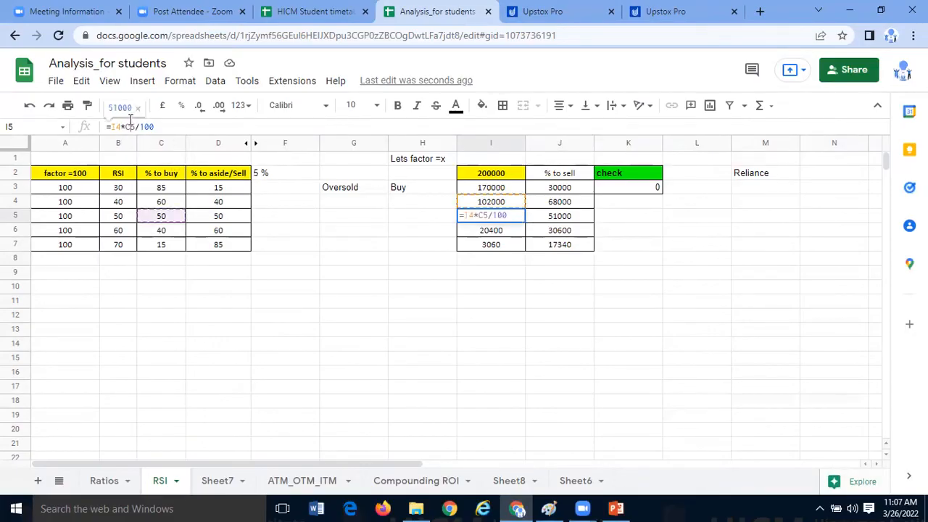
left_click(462, 316)
left_click(506, 202)
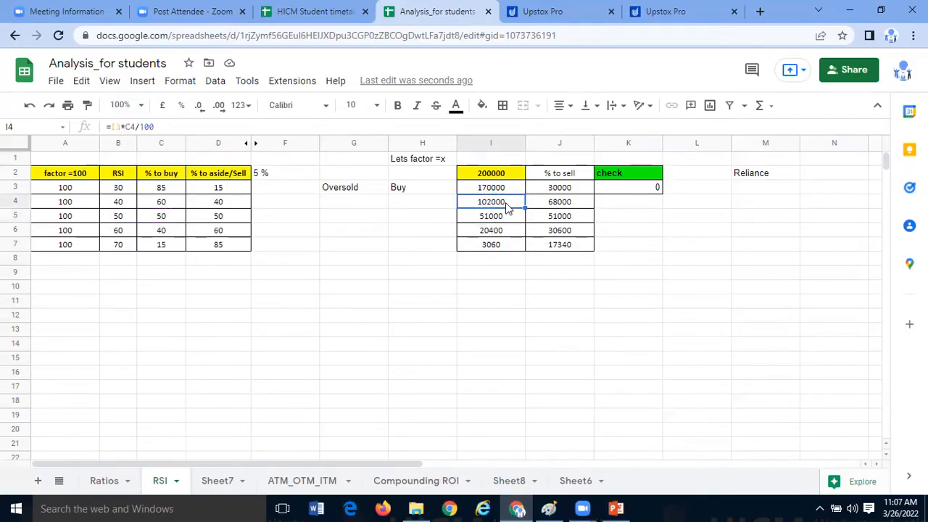
left_click(122, 127)
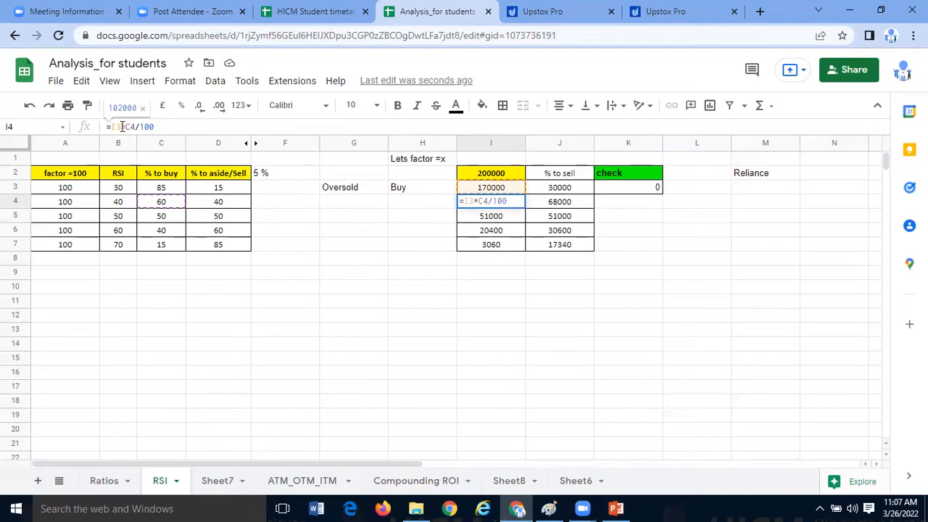
left_click(444, 263)
- Replace the buy amount formula in I4 with =I2*C4/100 so it is based on the total capital
left_click(500, 200)
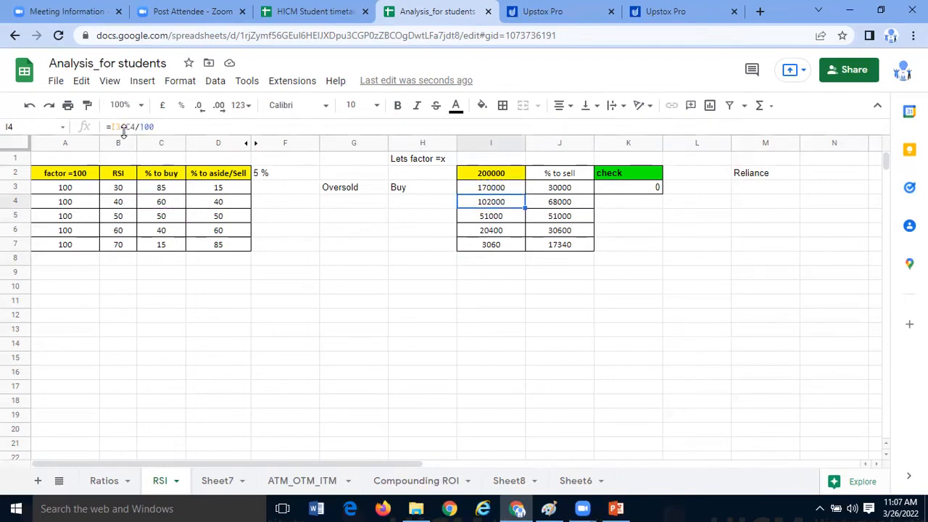
type("=")
left_click(504, 178)
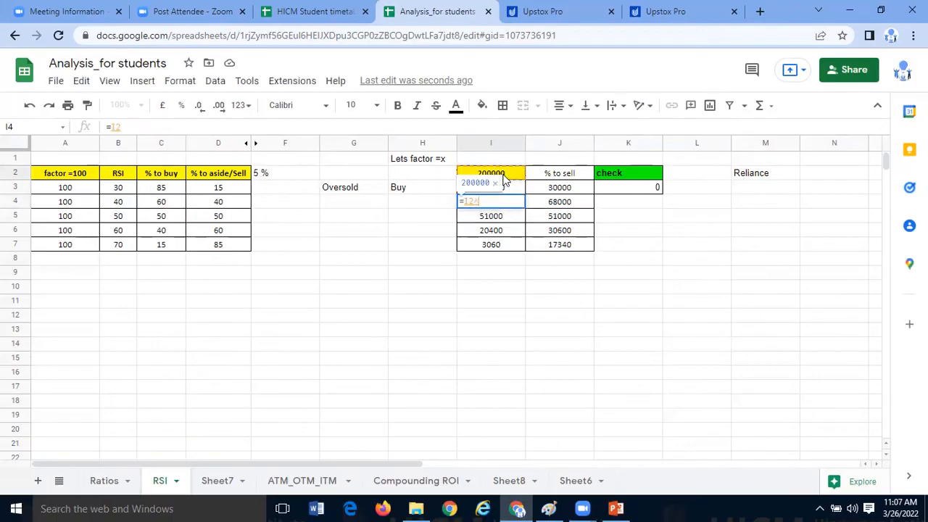
type("*")
left_click(181, 207)
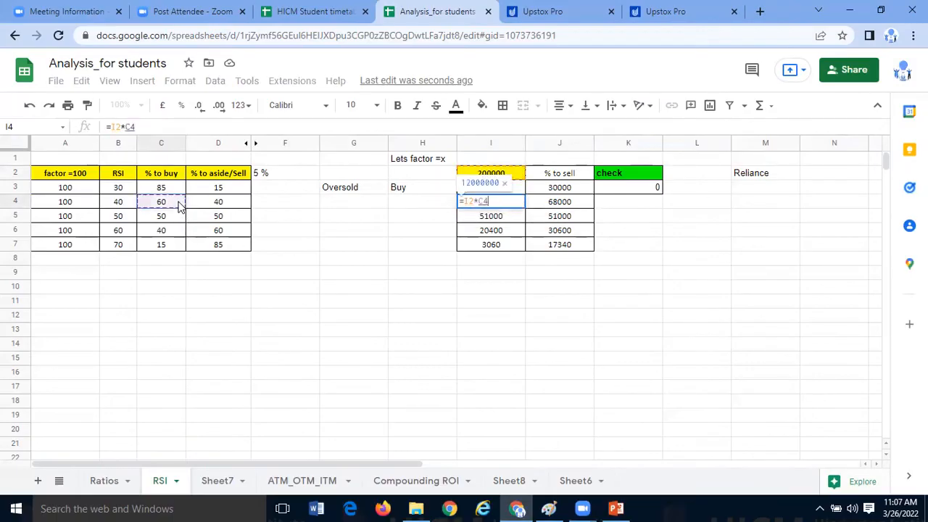
type("/100")
key("Return")
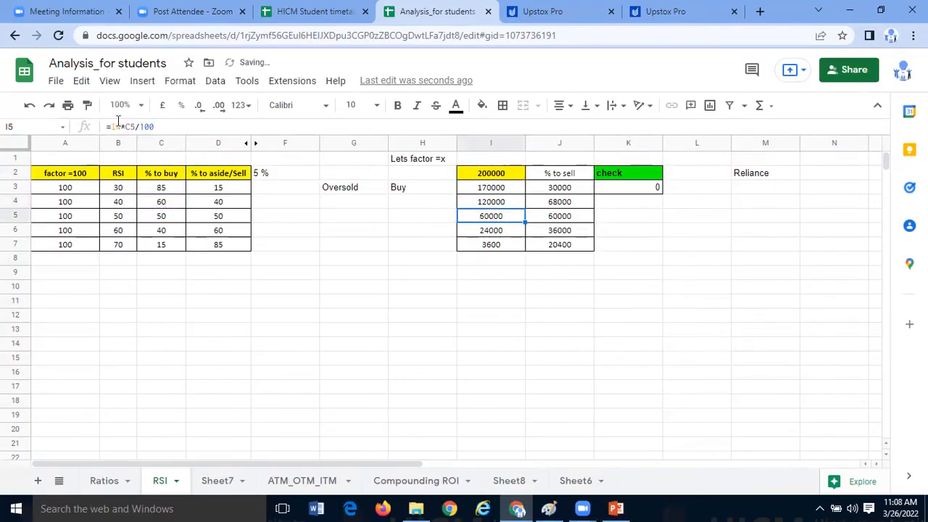
- Replace the buy amount formula in I5 with =I2*C5/100 so it is based on the total capital
left_click(126, 127)
key("BackSpace")
key("BackSpace")
left_click(506, 179)
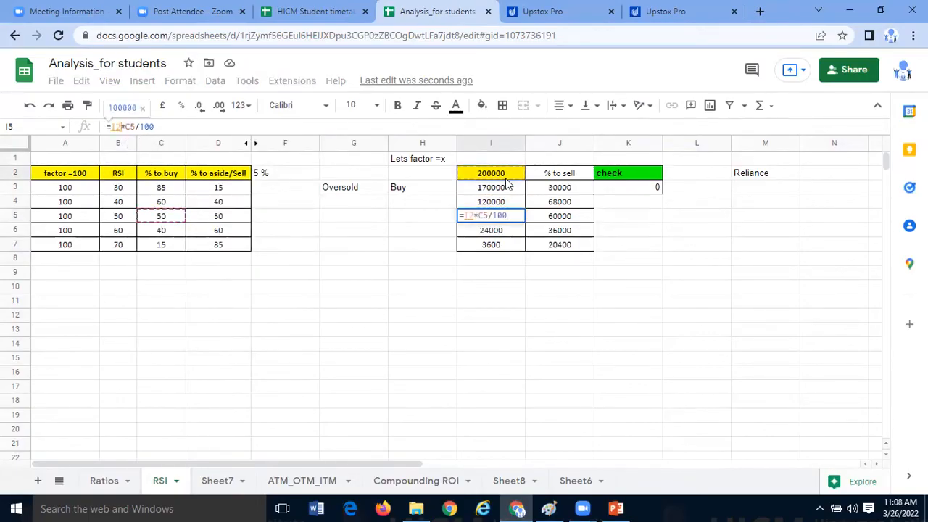
key("Return")
- Base the RSI 60 row's buy amount in I6 on the total capital in I2 instead of the preceding row's amount
left_click(121, 127)
key("BackSpace")
key("BackSpace")
left_click(487, 173)
key("Return")
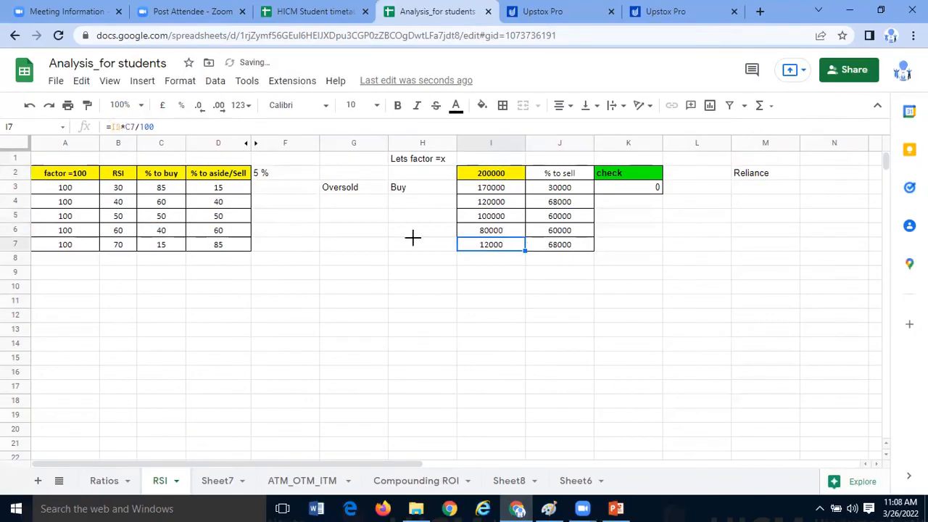
- Change the RSI 70 row's buy amount formula in I7 to =I2*C7/100
left_click(121, 126)
key("BackSpace")
key("BackSpace")
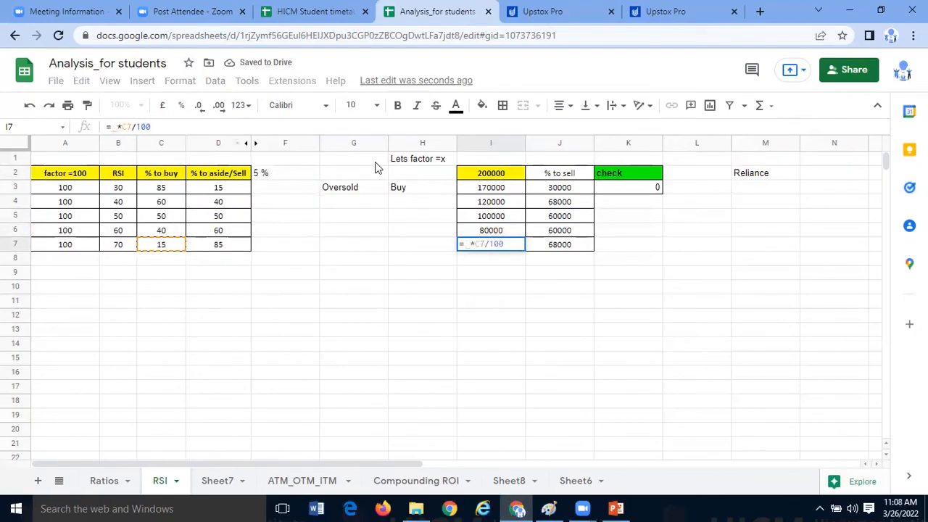
left_click(492, 174)
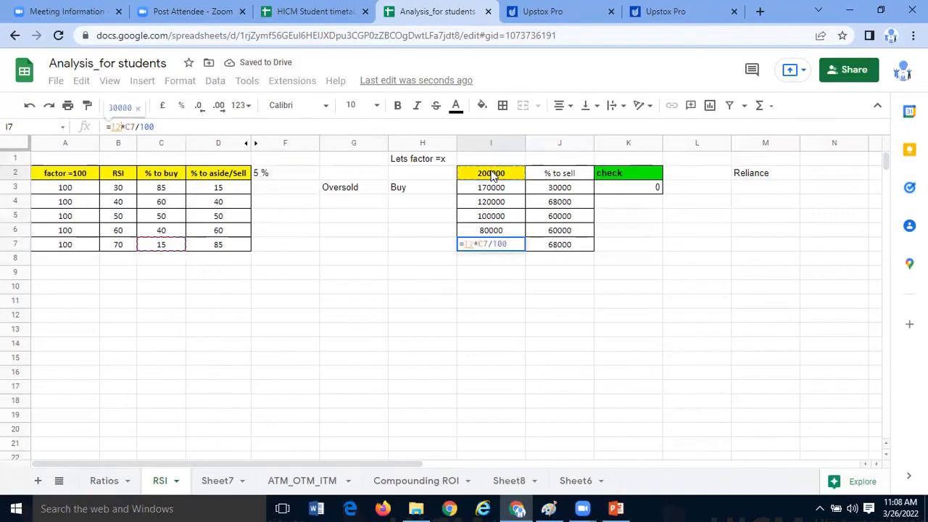
key("Return")
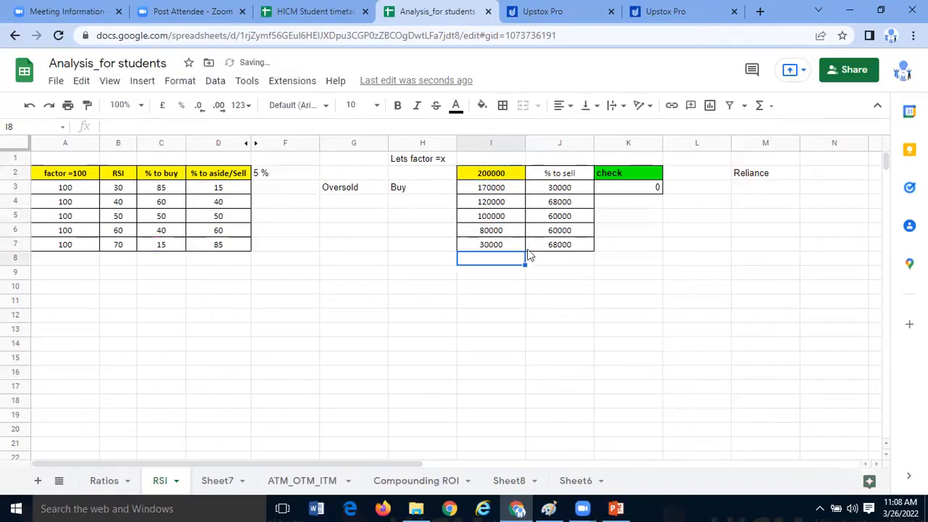
key("Up")
- Make the column reference in the aside/sell formula in J3 absolute, as =$I2*D3/100
left_click(566, 188)
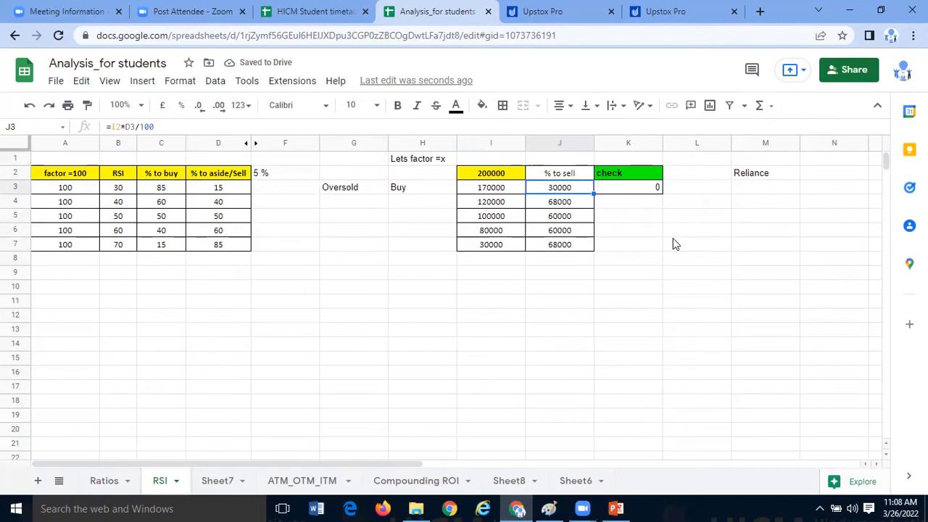
left_click(119, 126)
left_click(538, 258)
left_click(570, 192)
left_click(115, 127)
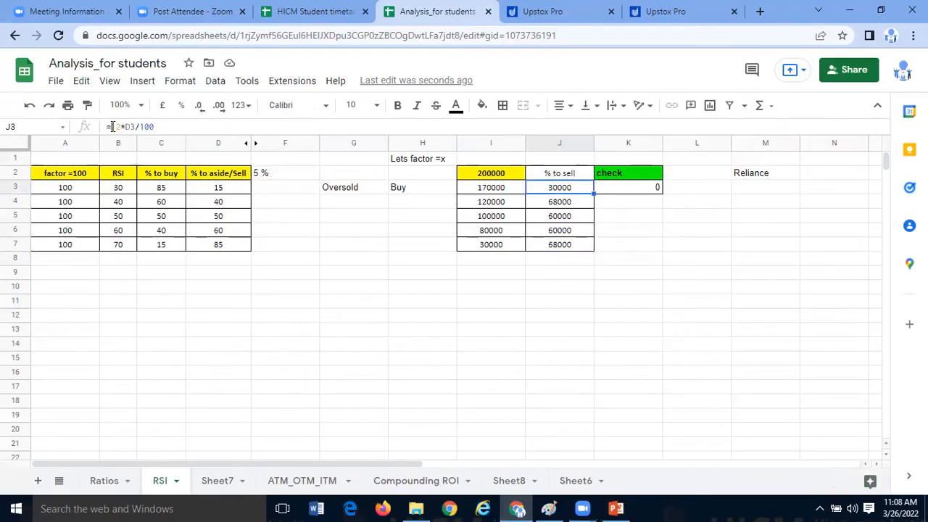
type("$")
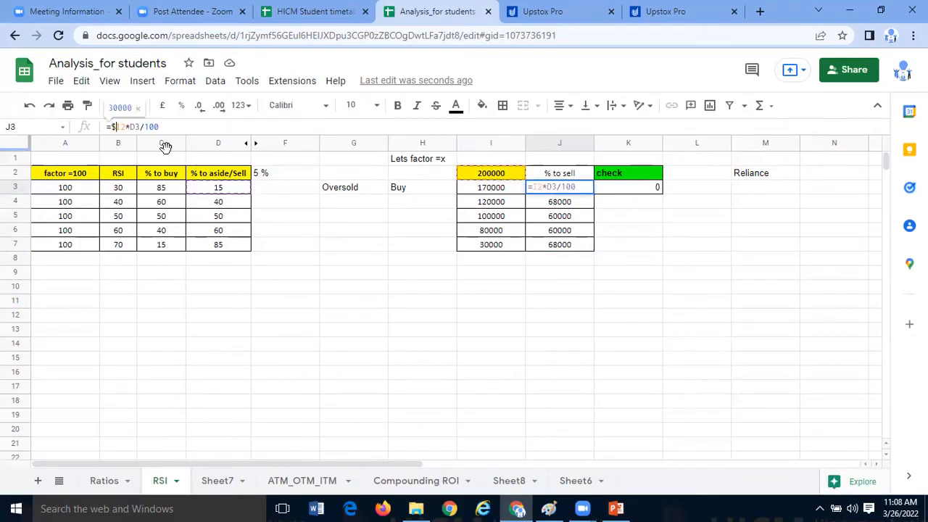
key("Return")
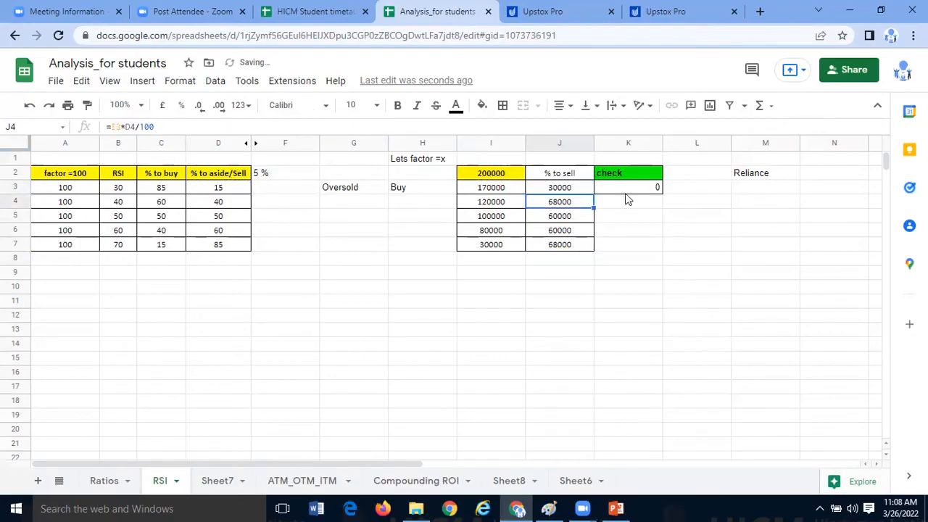
- Try to reuse the J3 aside/sell formula by copying it into J4, J5 and J6
key("Up")
key("ctrl+c")
key("Down")
key("ctrl+v")
key("Down")
key("ctrl+v")
key("Down")
key("ctrl+v")
- Check which cells the aside/sell formulas in J3 and J4 refer to, compared with the total capital in I2
left_click(572, 201)
left_click(571, 189)
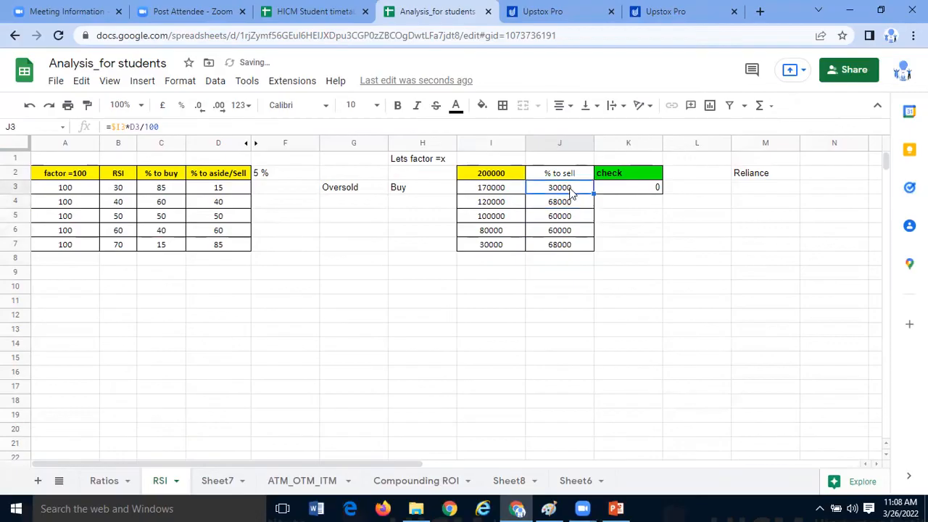
left_click(477, 175)
left_click(565, 190)
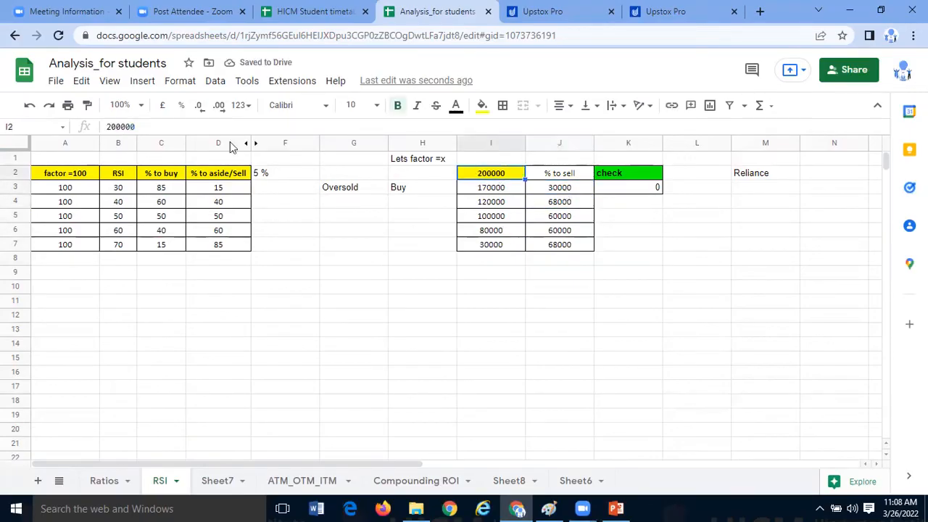
left_click(117, 127)
left_click(554, 262)
- Replace the aside/sell formula in J4 with =I2*D4/100 so it is based on the total capital
left_click(568, 206)
left_click_drag(125, 127, 112, 128)
left_click(464, 177)
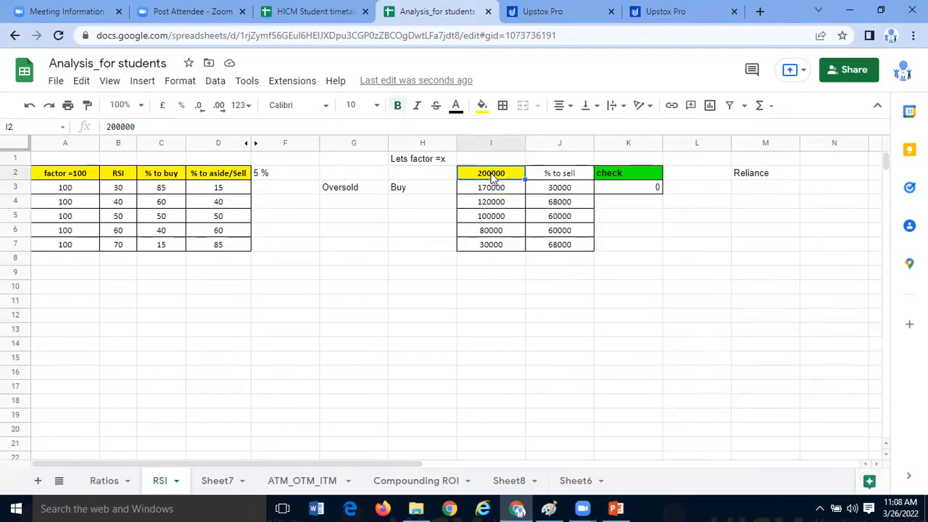
left_click(553, 205)
left_click(125, 126)
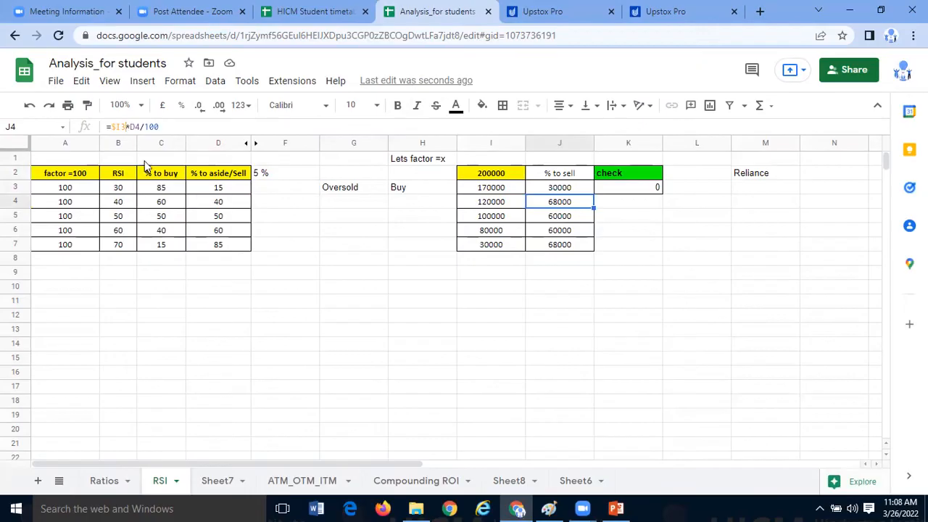
left_click(484, 174)
key("Return")
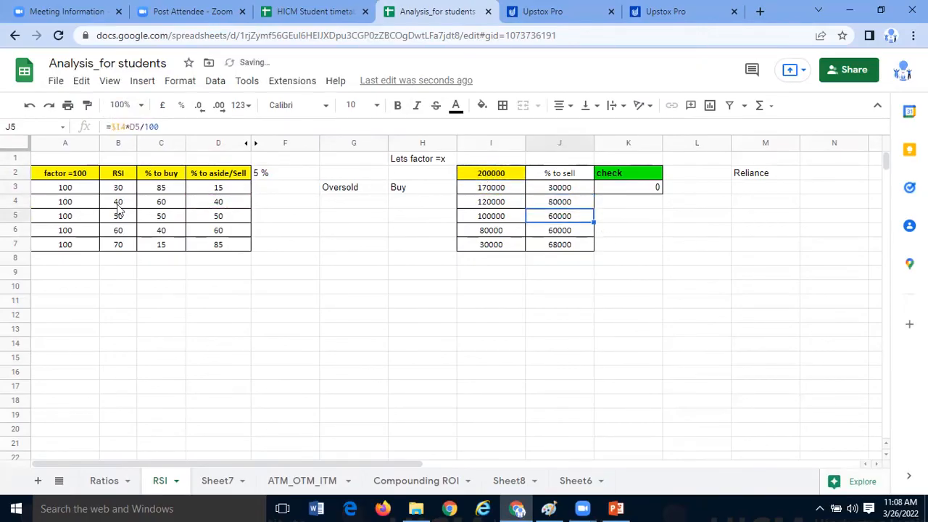
- Replace the RSI 50 row's aside/sell formula in J5 with =I2*D5/100
left_click(128, 127)
key("BackSpace")
key("BackSpace")
key("BackSpace")
left_click(486, 178)
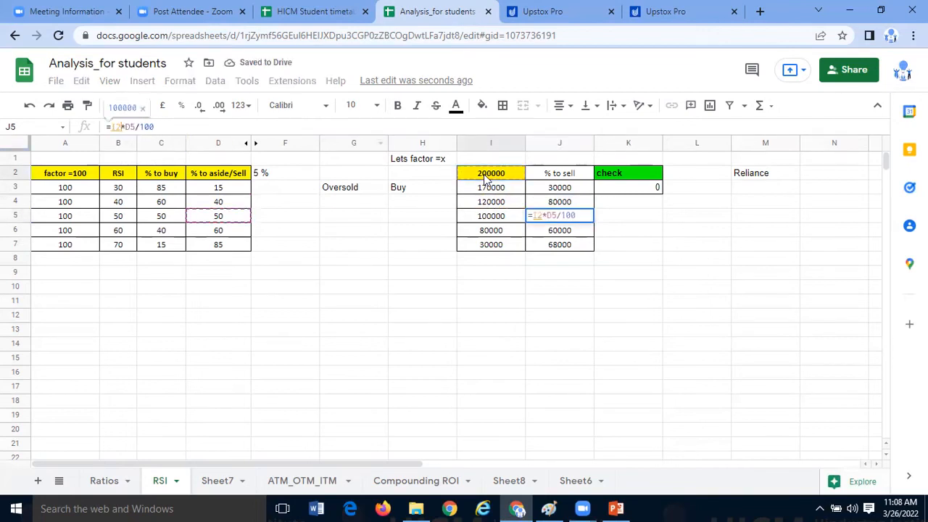
key("Return")
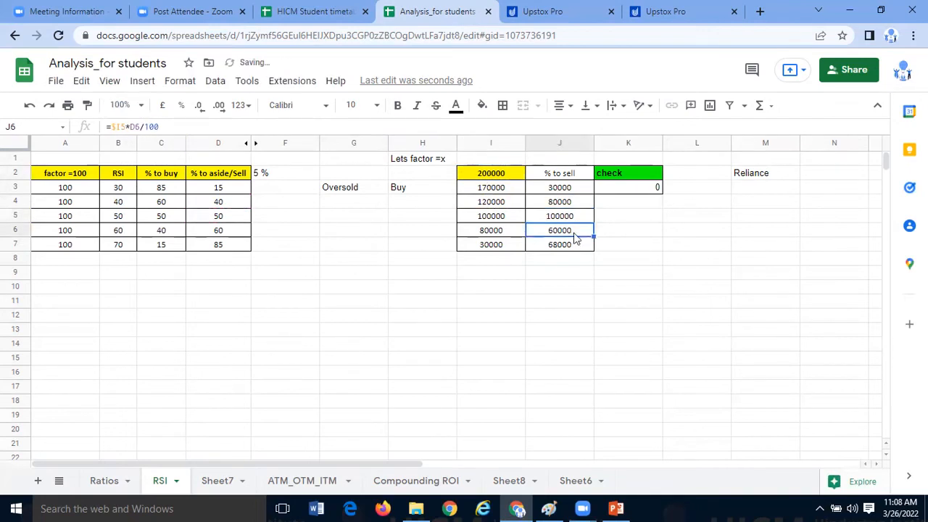
- Replace the RSI 60 row's aside/sell formula in J6 with =I2*D6/100
left_click(124, 127)
key("BackSpace")
key("BackSpace")
key("BackSpace")
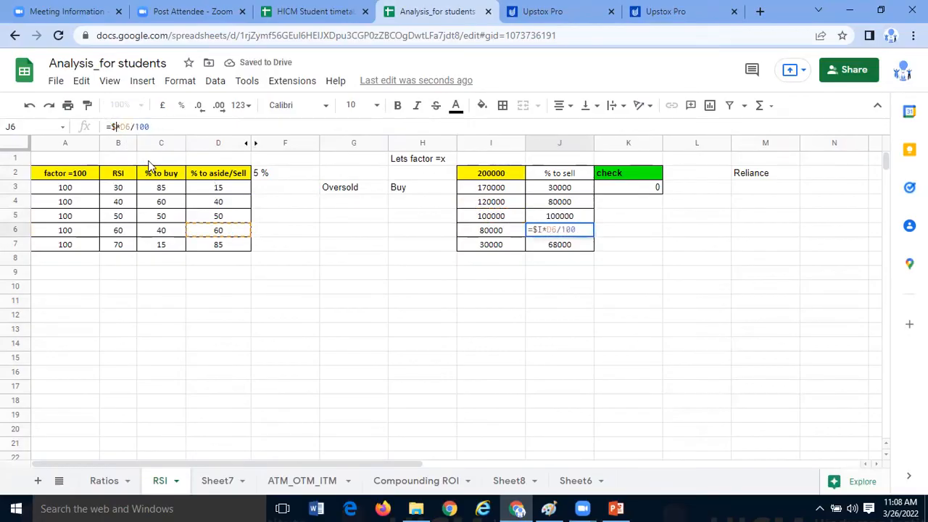
left_click(466, 174)
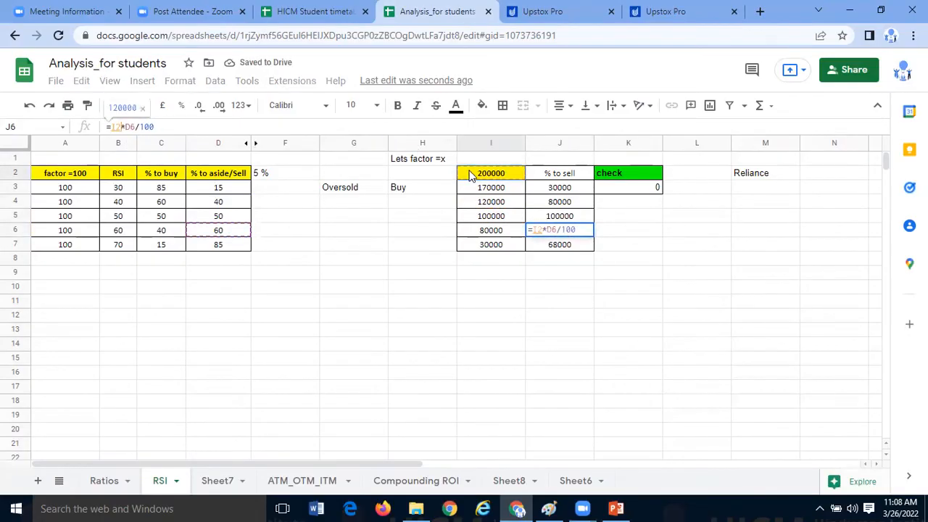
key("Return")
- Replace the RSI 70 row's aside/sell formula in J7 with =I2*D7/100
left_click(120, 127)
key("BackSpace")
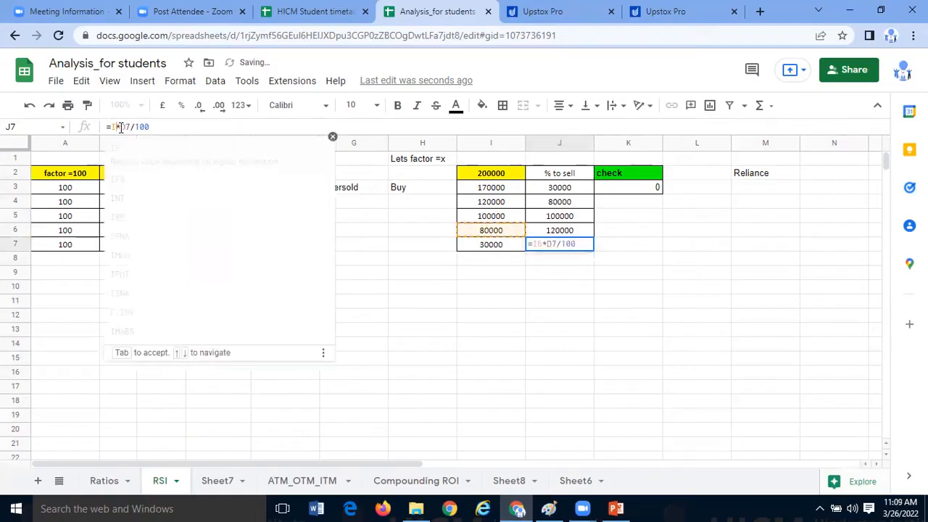
left_click(484, 175)
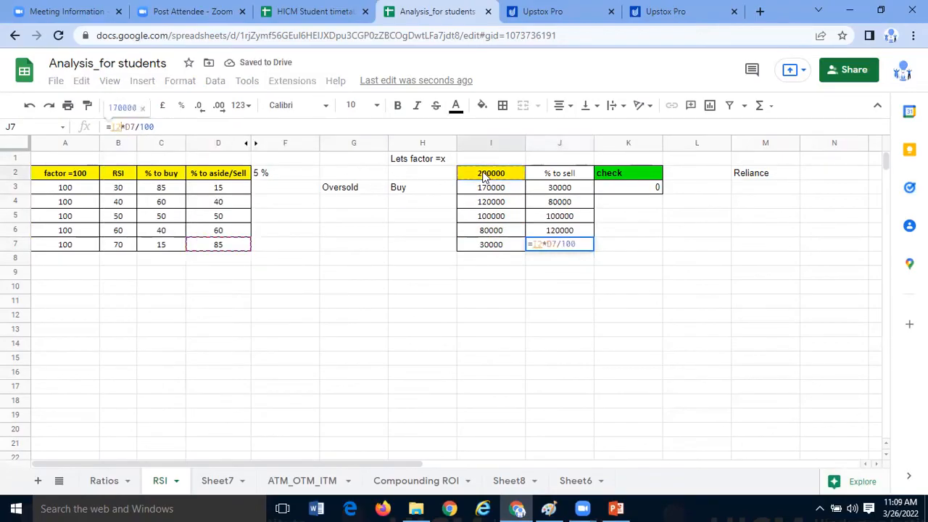
key("Return")
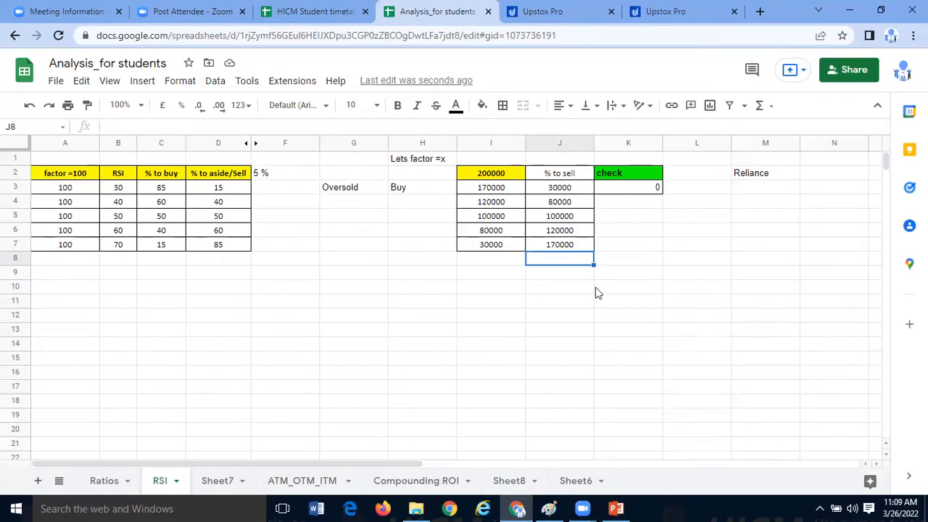
- Compare the corrected buy amounts in I3:I7 with the aside/sell amounts in J3:J7
left_click_drag(510, 191, 512, 249)
left_click(491, 288)
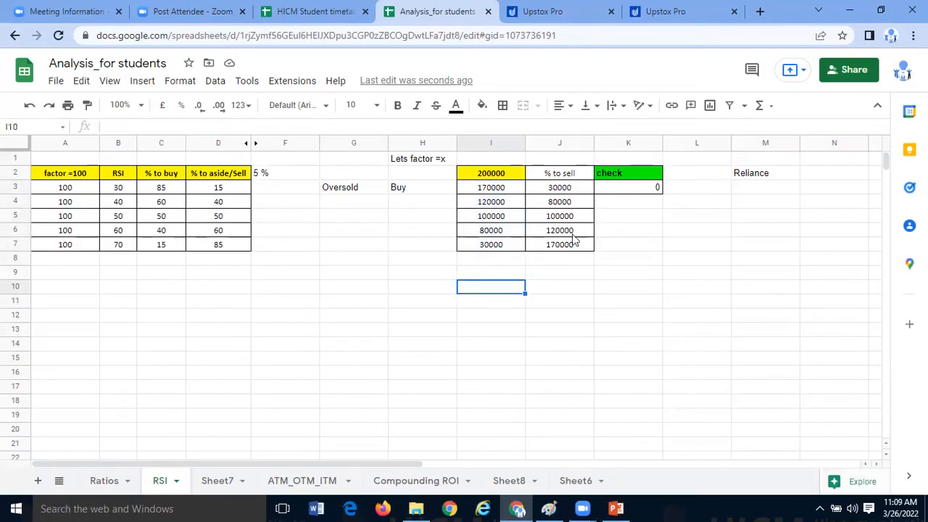
left_click_drag(577, 244, 575, 190)
left_click(491, 288)
left_click_drag(501, 188, 504, 236)
left_click(491, 288)
left_click(559, 190)
left_click(489, 189)
left_click(551, 255)
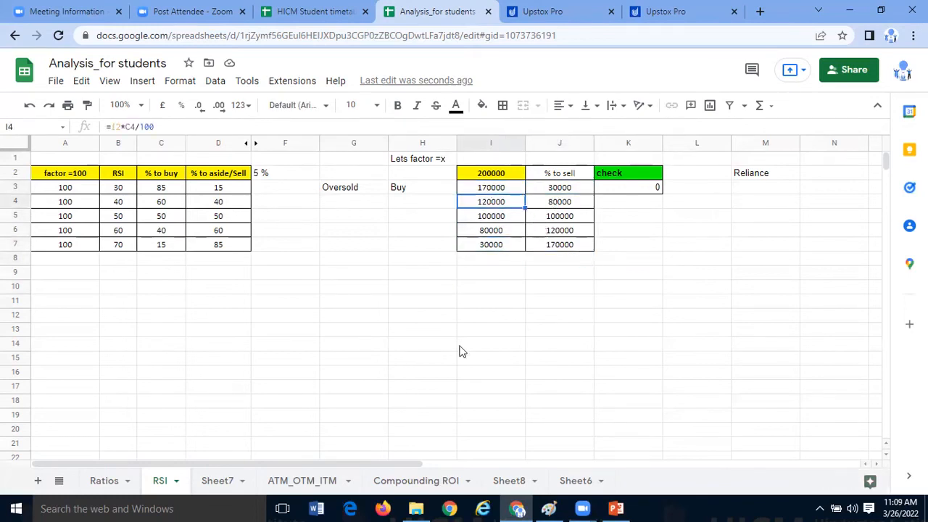
left_click(440, 357)
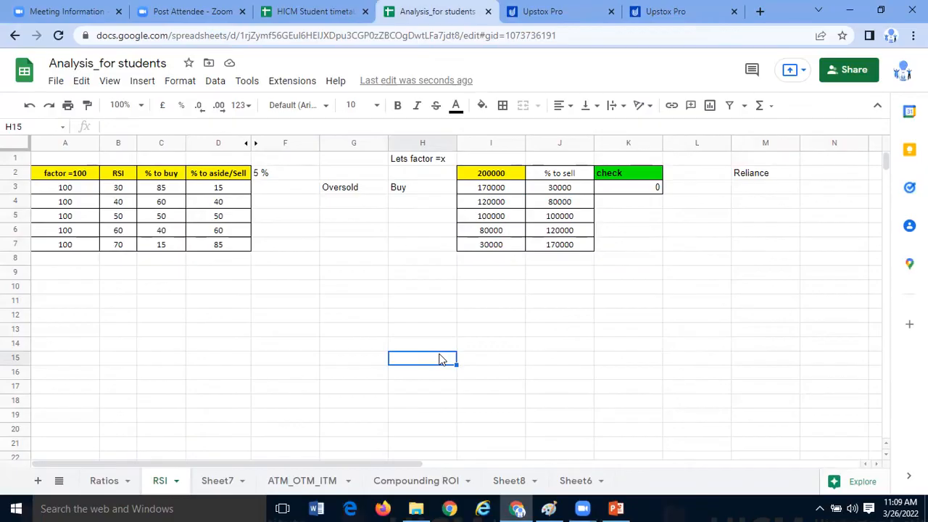
- Review the whole block of amounts in I3:J7, from the RSI 30 row down to the RSI 70 row
left_click(504, 188)
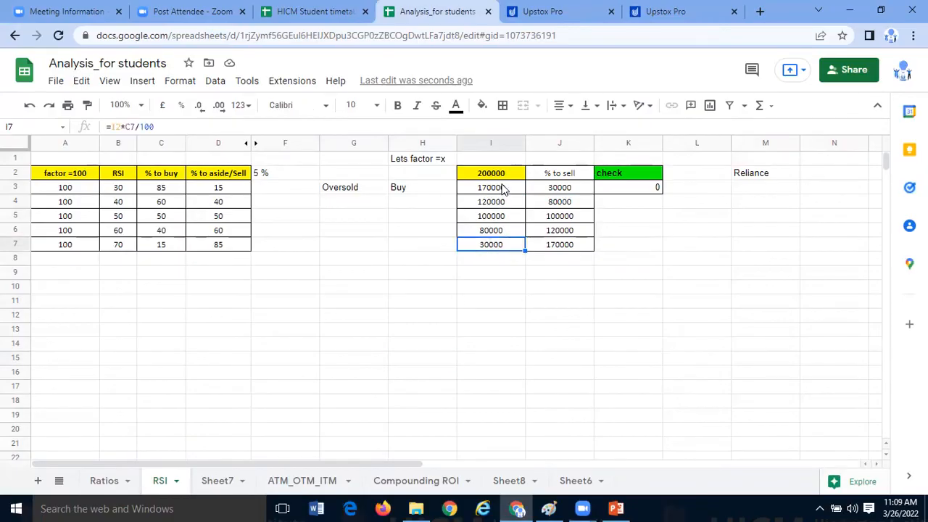
left_click_drag(505, 229, 555, 247)
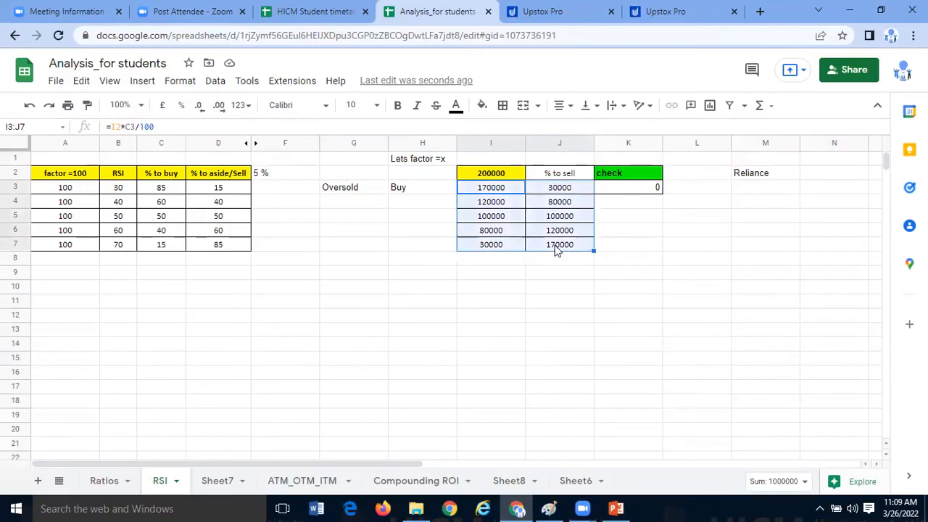
left_click(553, 297)
left_click_drag(510, 191, 516, 253)
left_click_drag(575, 177, 582, 245)
left_click(695, 259)
left_click(584, 190)
left_click(593, 245, "shift")
left_click(682, 250)
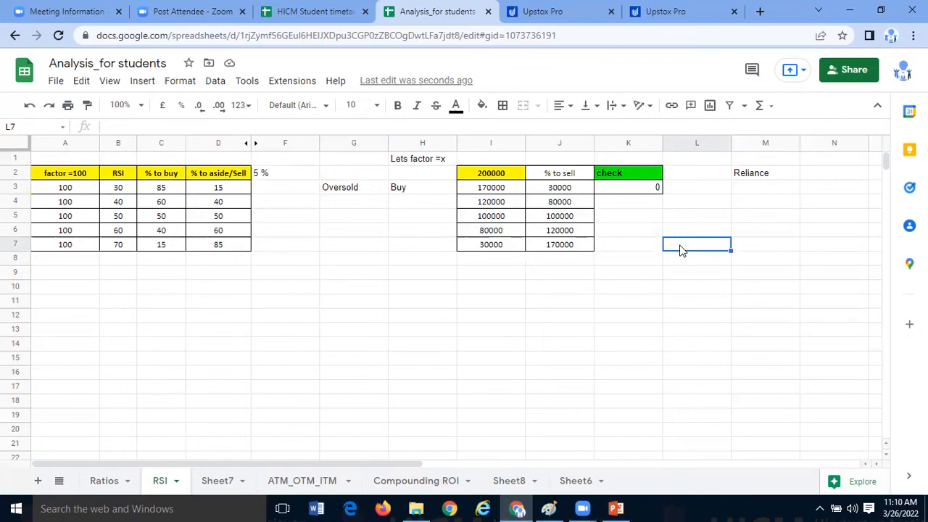
- Compare the buy and aside/sell percentages for RSI 30 and 40 with their calculated amounts in I3 and J4
mouse_move(161, 190)
left_mouse_down()
mouse_move(162, 202)
mouse_move(173, 202)
left_mouse_up()
left_click(170, 248)
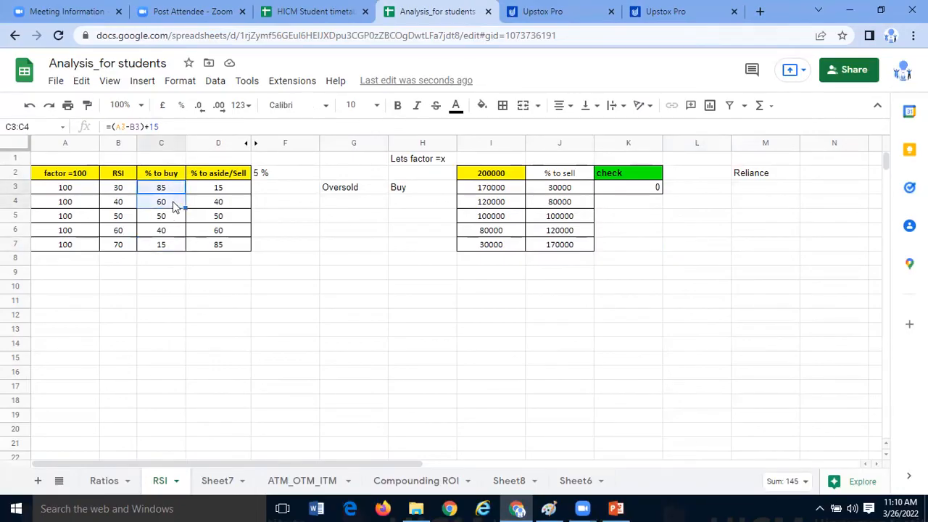
left_click(174, 206)
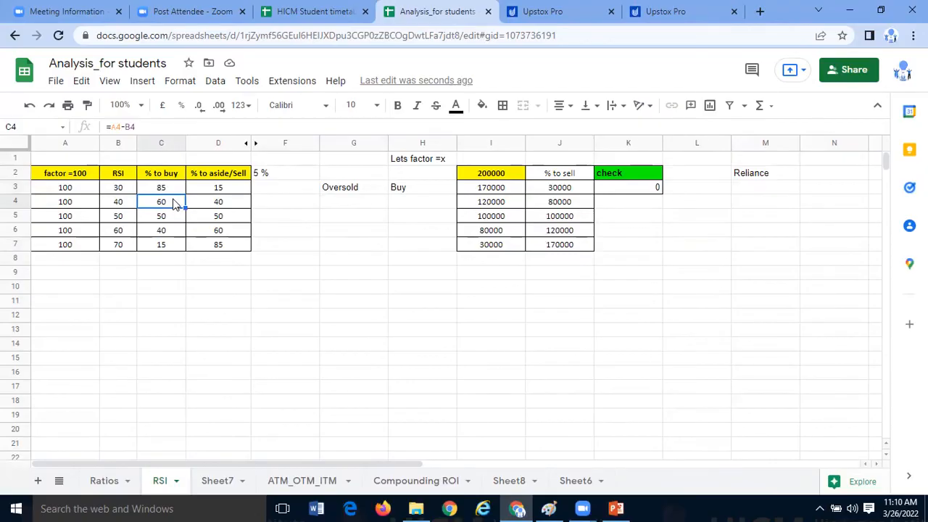
key("Up")
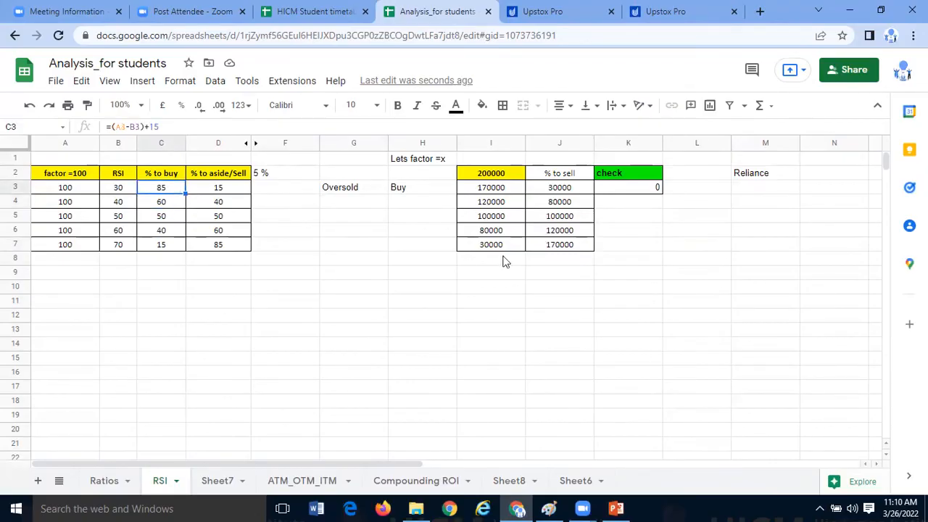
left_click(507, 193)
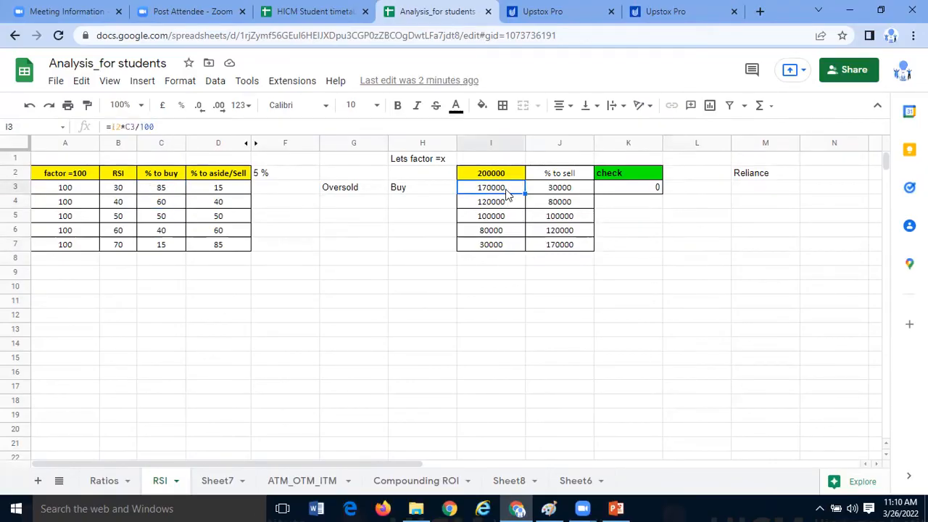
left_click(178, 209)
left_click(210, 205)
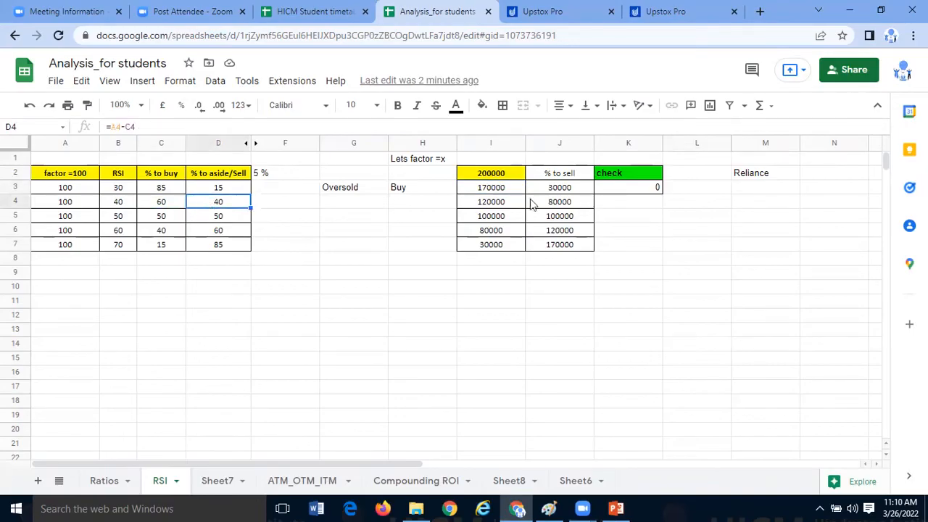
left_click(510, 193)
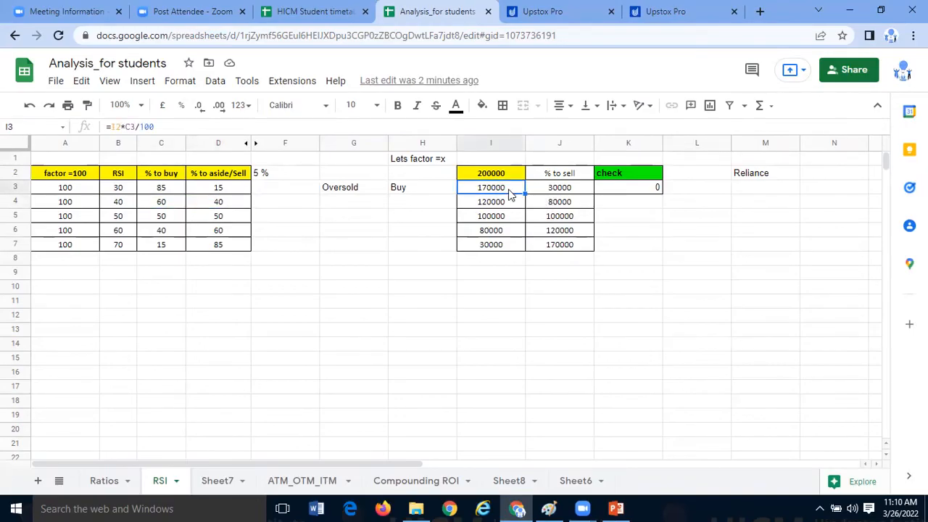
left_click(540, 206)
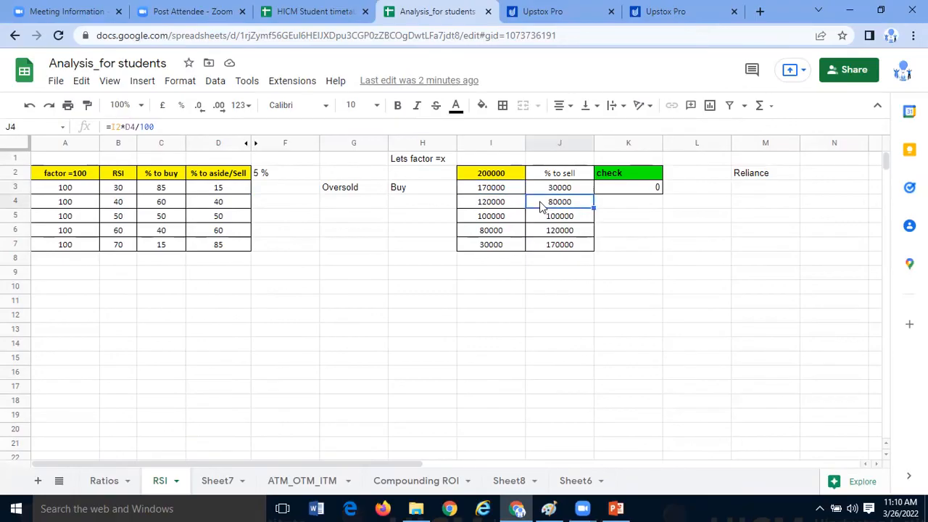
- Switch to Upstox Pro to view the NIFTYBEES daily chart with its RSI 14
left_click(573, 10)
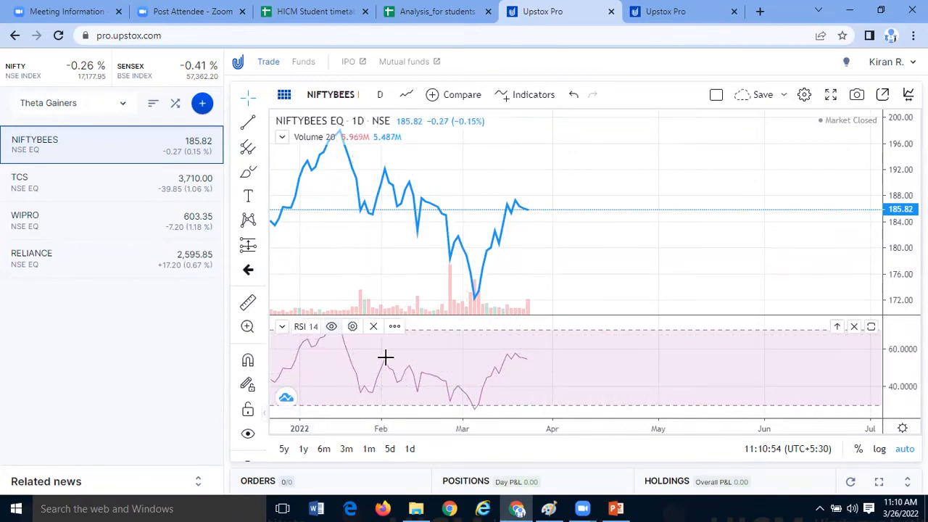
- Return to the Analysis_for students sheet and compare the buy and aside/sell percentages for RSI 30 and RSI 50
left_click(450, 8)
left_click_drag(234, 191, 234, 220)
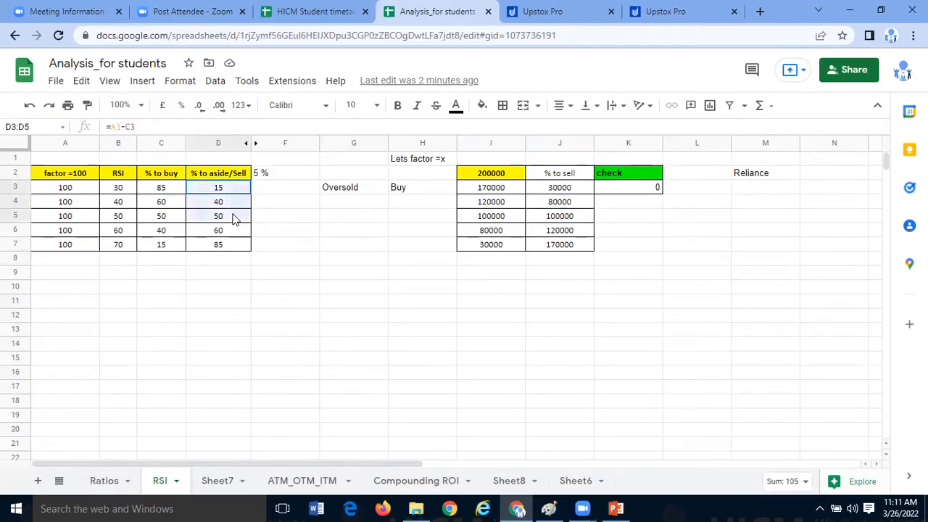
left_click(177, 293)
left_click_drag(119, 187, 222, 193)
left_click_drag(119, 216, 226, 227)
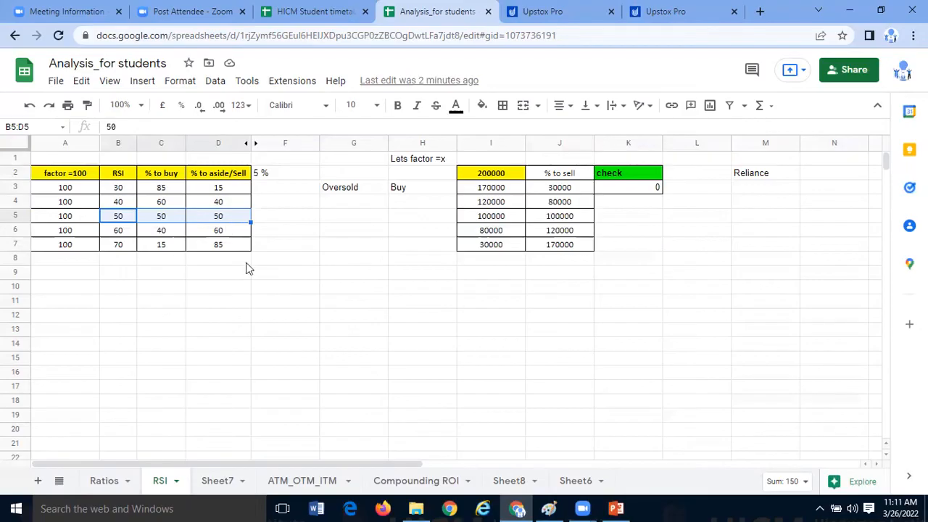
left_click(267, 301)
left_click_drag(119, 218, 228, 219)
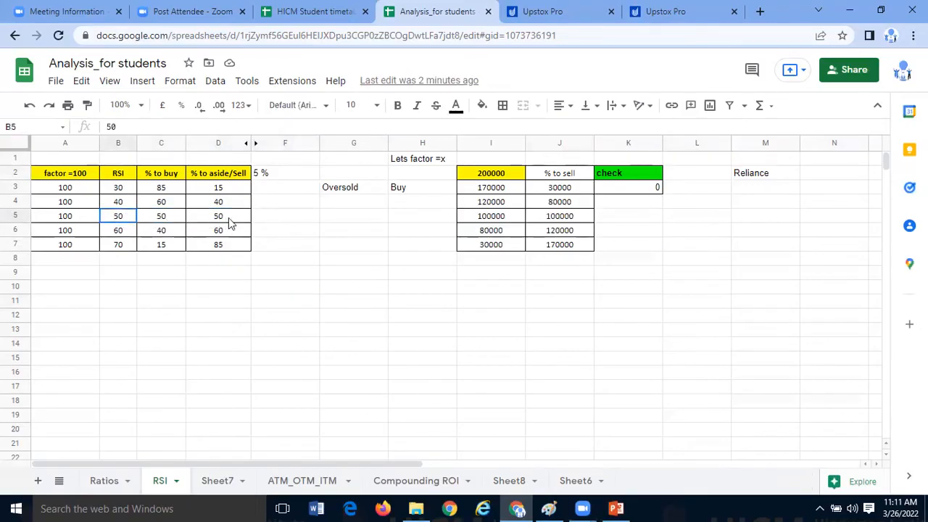
- Review the buy and aside/sell percentages in the RSI 50 to 70 rows, plus the RSI 30 and 40 rows
left_click(208, 259)
left_click_drag(118, 231, 218, 245)
left_click(218, 300)
left_click_drag(118, 219, 164, 232)
left_click_drag(230, 219, 233, 244)
left_click(238, 263)
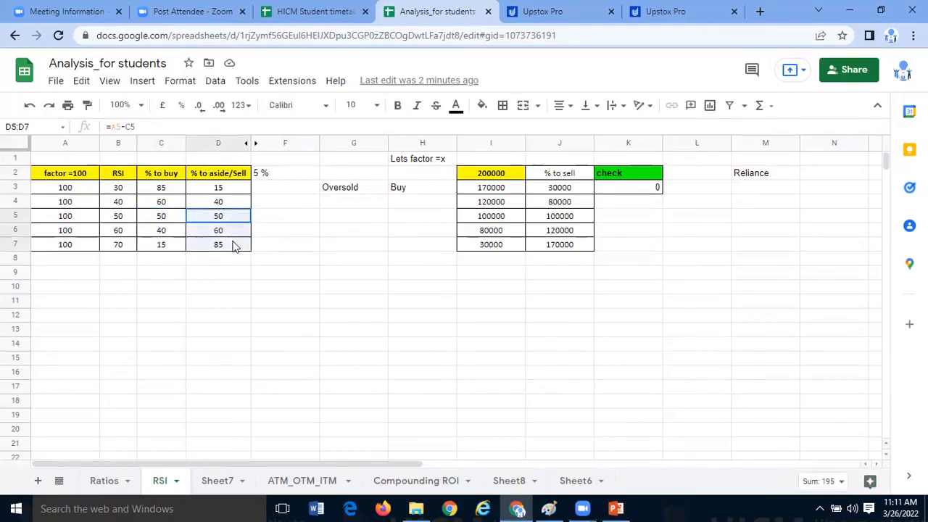
left_click_drag(129, 216, 132, 247)
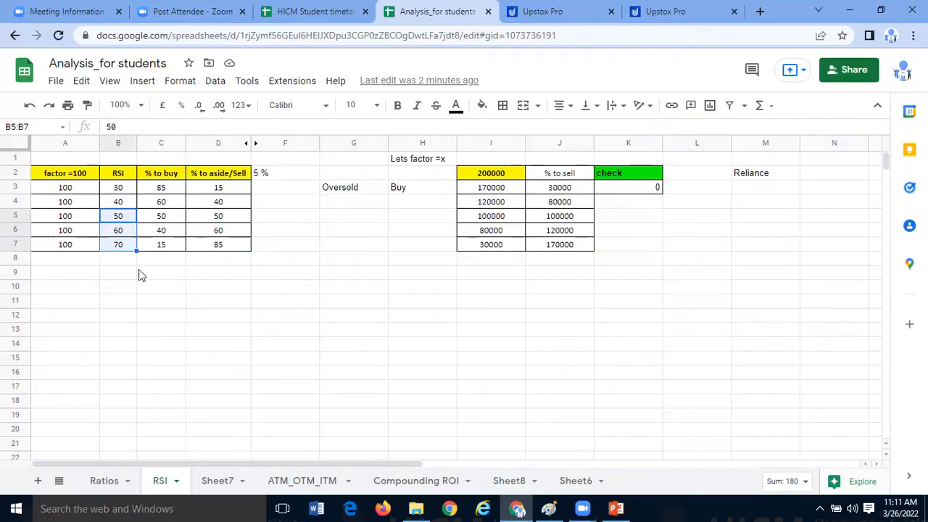
left_click(140, 275)
left_click_drag(127, 188, 227, 193)
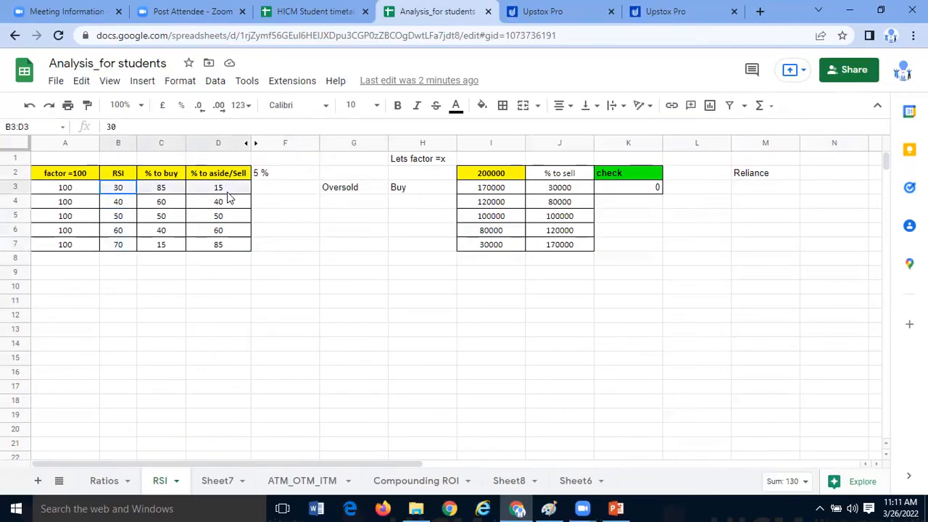
left_click_drag(125, 209, 216, 209)
- Enter the note 1.5 -2 in cell F1, above the 5 % note
left_click(303, 162)
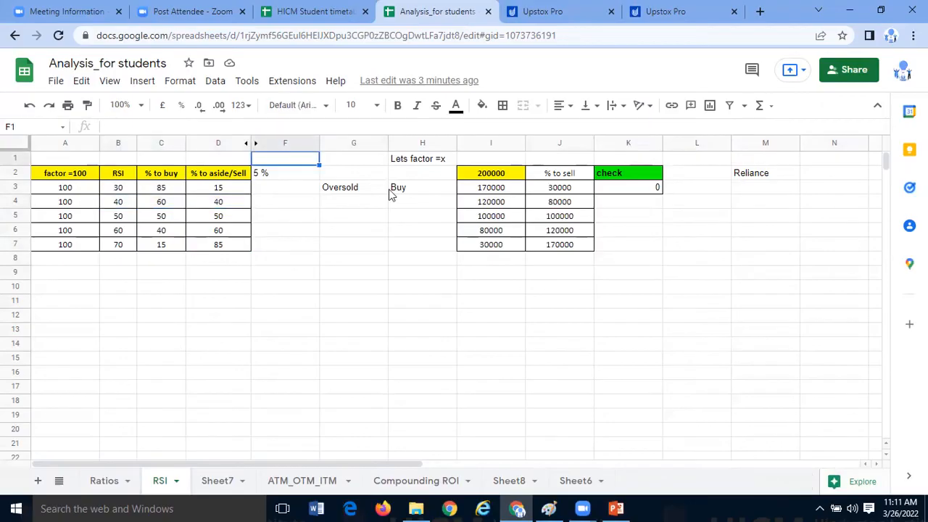
type("1.5 -2")
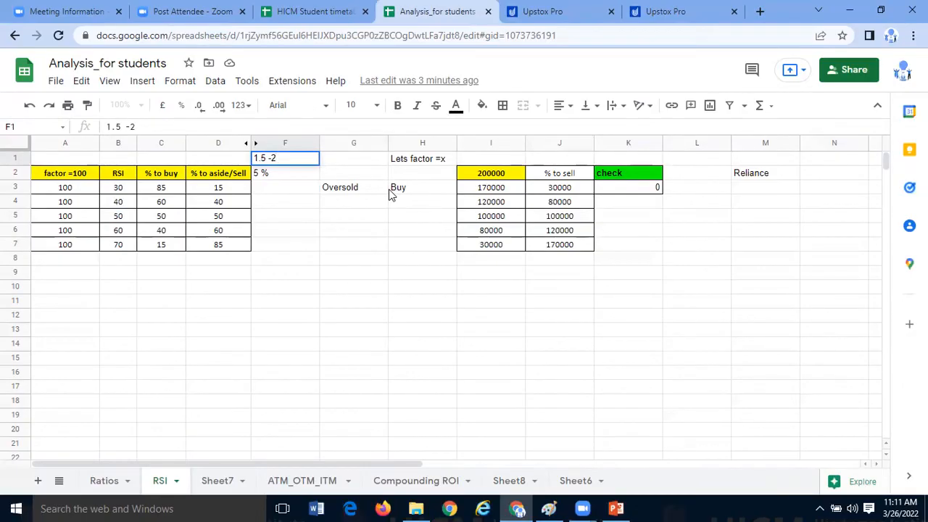
key("Return")
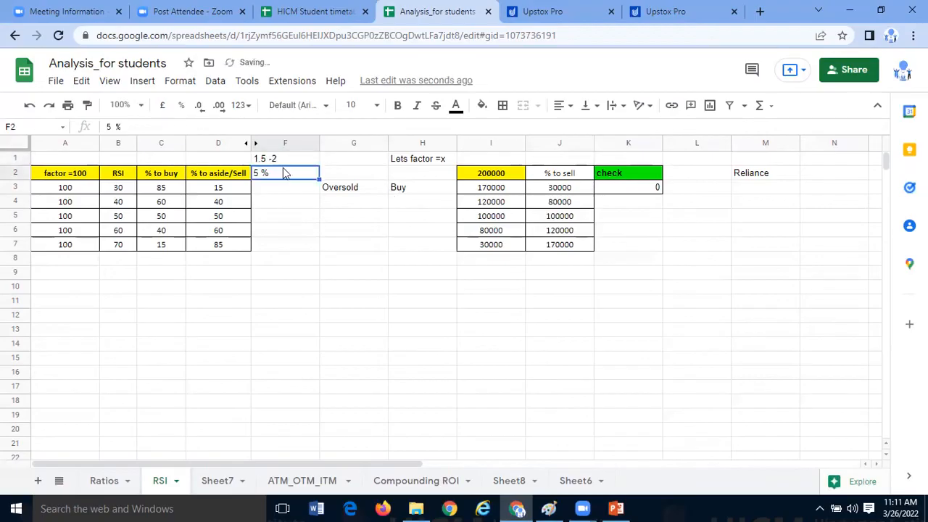
left_click(283, 161)
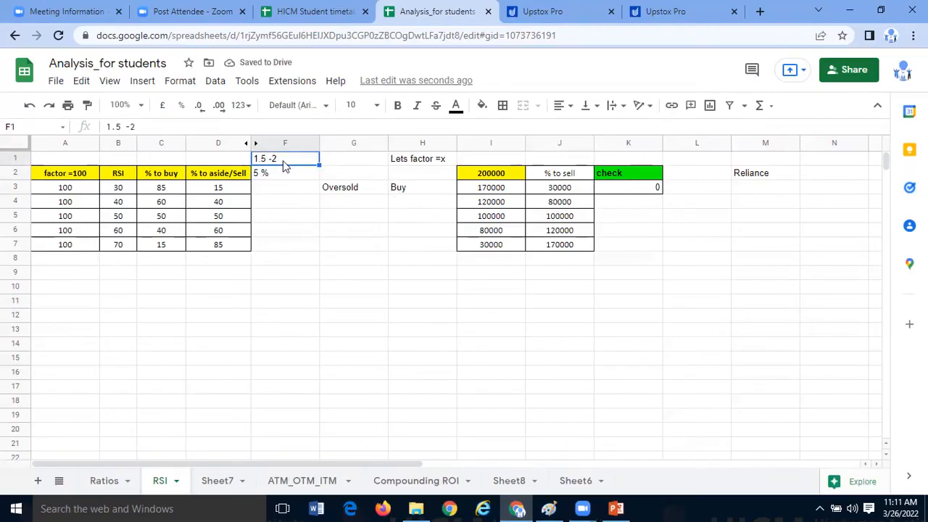
left_click(296, 315)
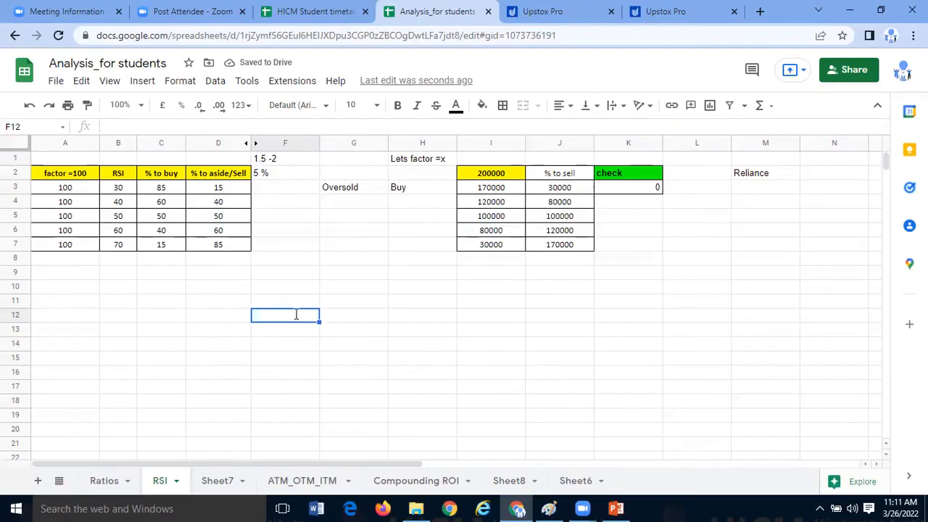
type("2")
key("Escape")
left_click(313, 420)
- Review the RSI 30 to 50 rows in A3:D5, ending on the RSI 50 row in B5:D5
left_click(209, 285)
left_click_drag(174, 190, 203, 220)
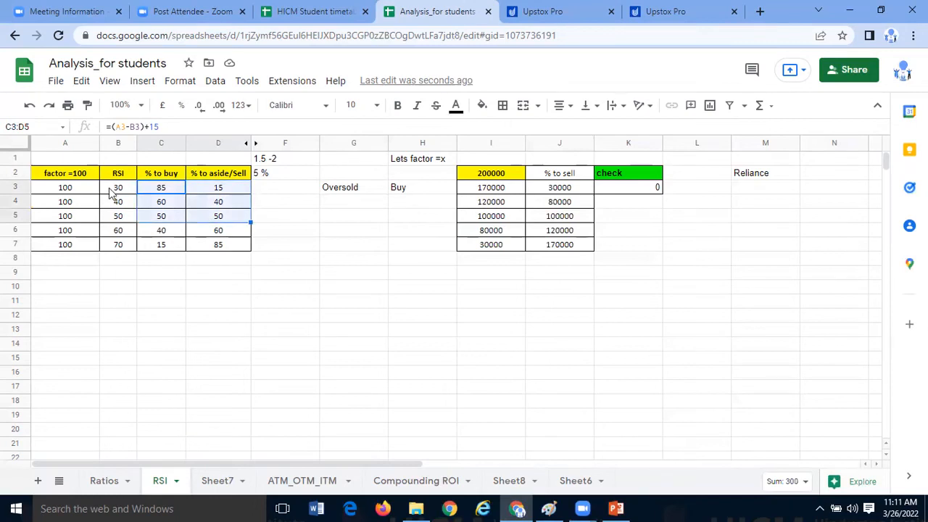
left_click_drag(96, 190, 216, 222)
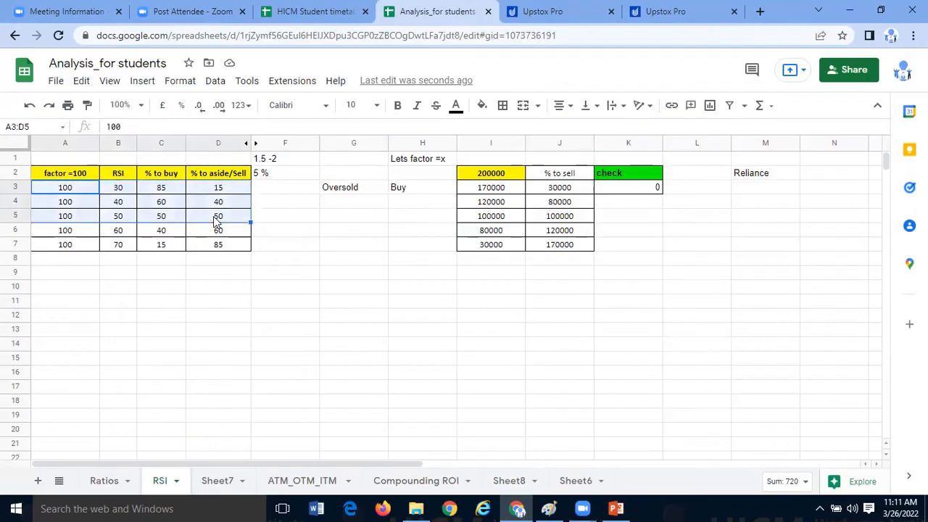
left_click(134, 222)
left_click(218, 219, "shift")
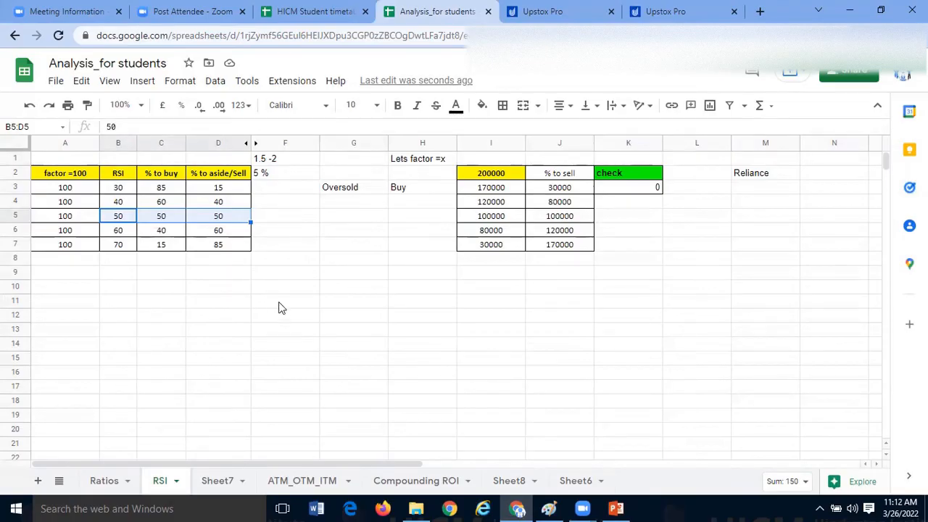
- Switch to the Paint drawing and write "Check the logics" in the empty text box beside the Index trading heading
left_click(547, 508)
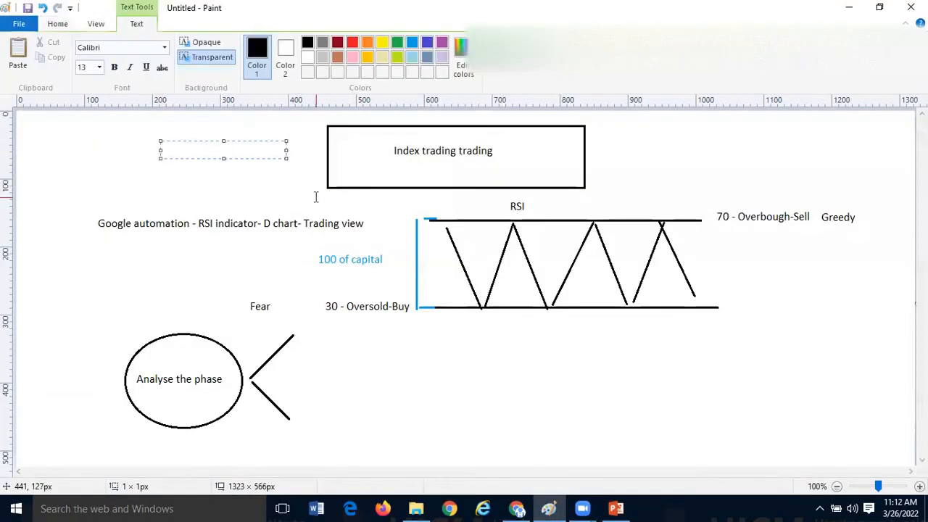
type("Check the logics")
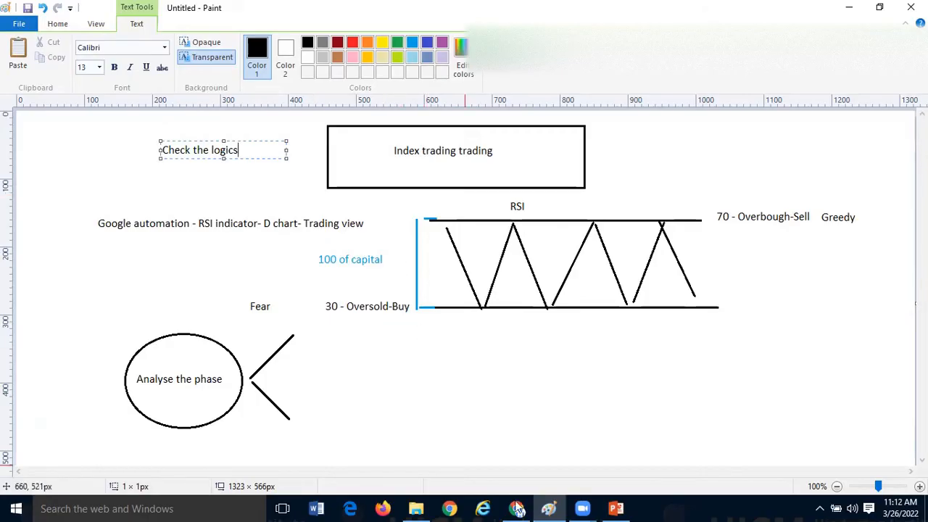
- Switch to Upstox Pro and view the NIFTYBEES chart and its RSI at the 1 hour and 1 minute intervals
key("alt+Tab")
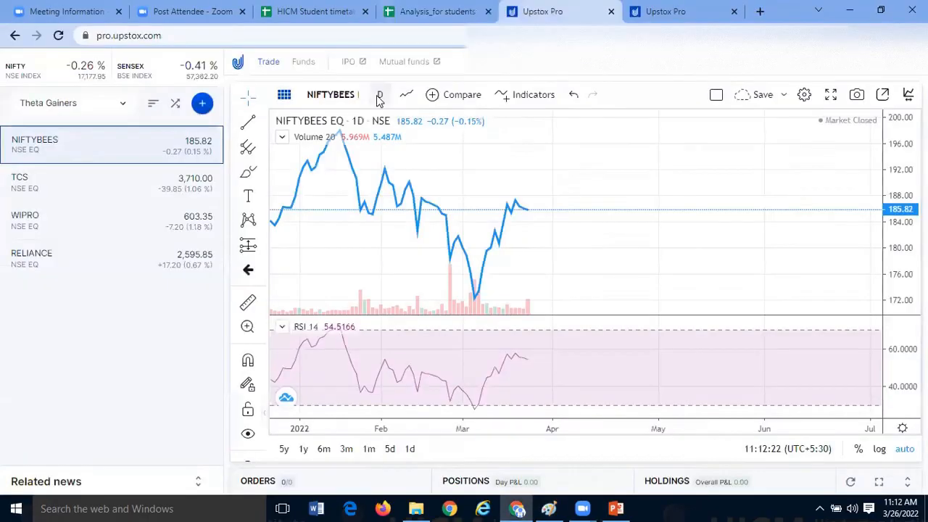
left_click(378, 100)
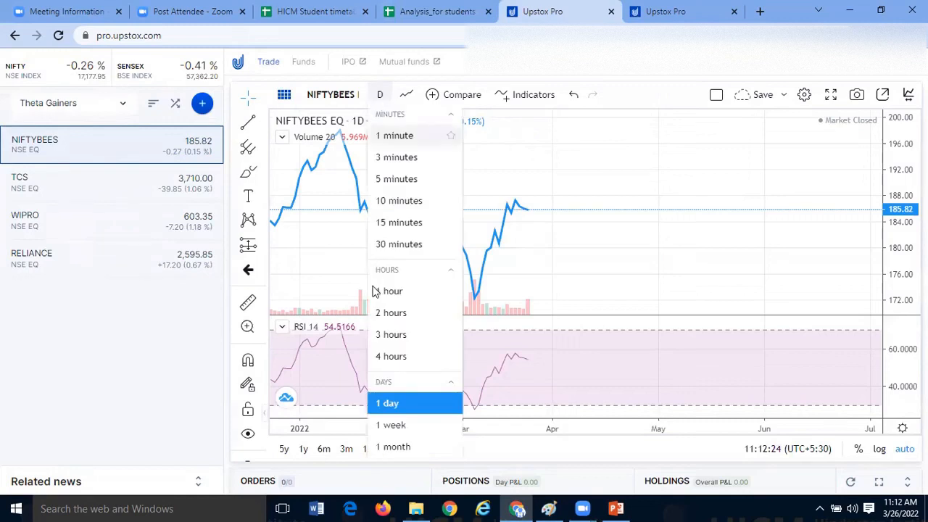
left_click(387, 291)
left_click(381, 95)
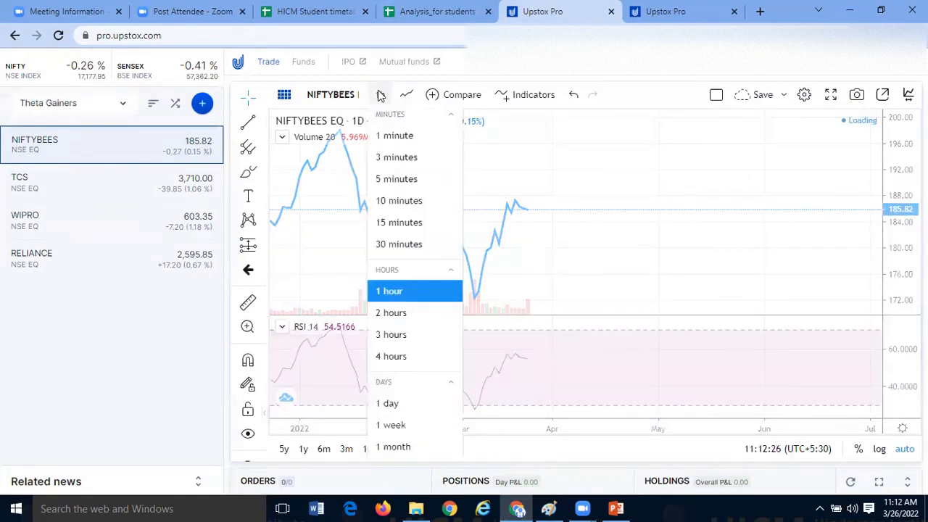
left_click(388, 137)
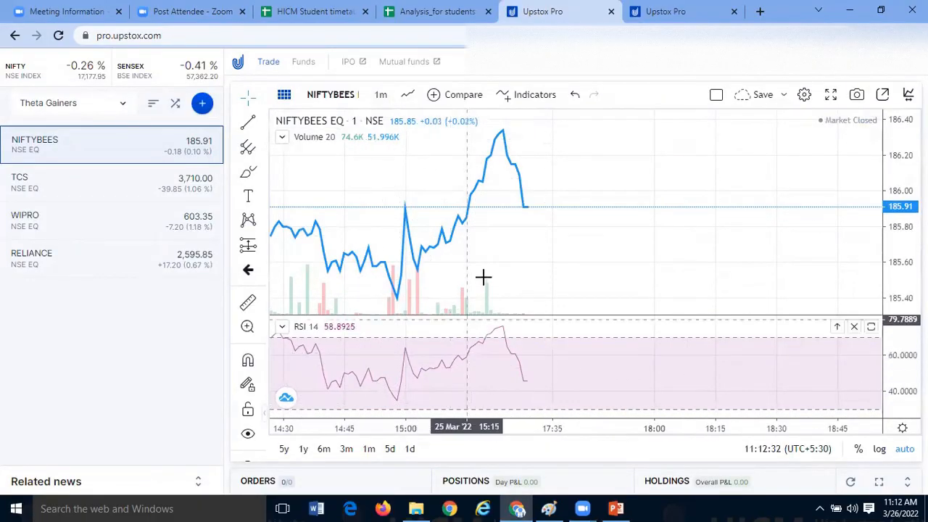
left_click_drag(483, 273, 639, 270)
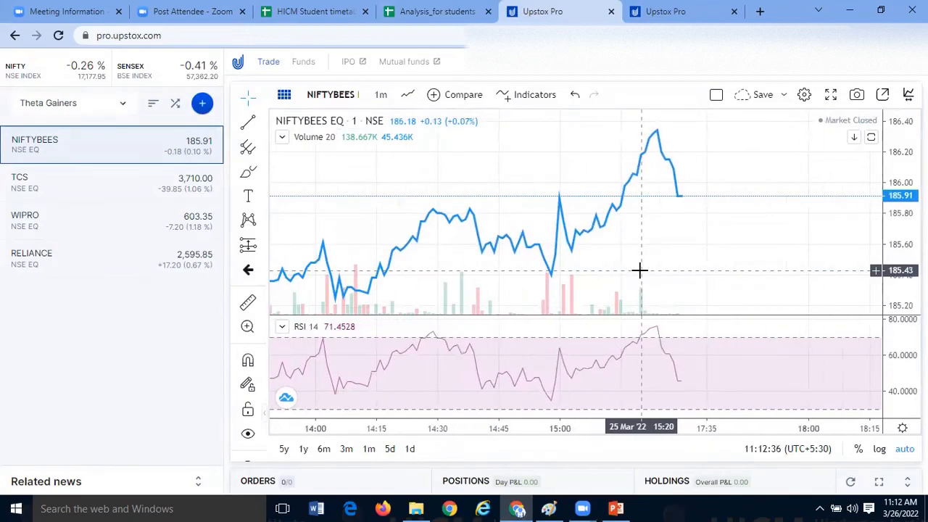
- Set the NIFTYBEES chart interval back to 1 day and examine the recent price and RSI moves
left_click(377, 100)
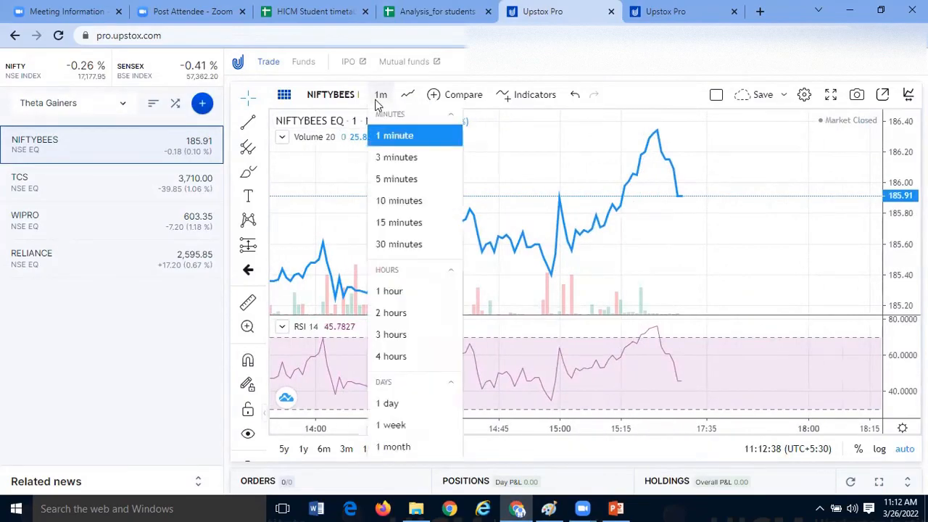
left_click(397, 404)
left_click_drag(586, 280, 432, 290)
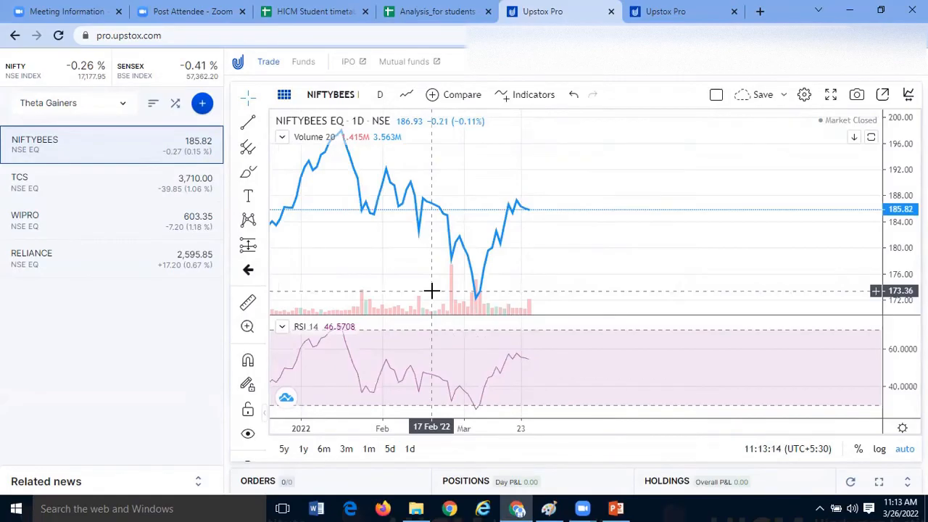
- Return to the Analysis_for students sheet and review the RSI 30 to 50 rows and individual RSI levels in column B
left_click(443, 11)
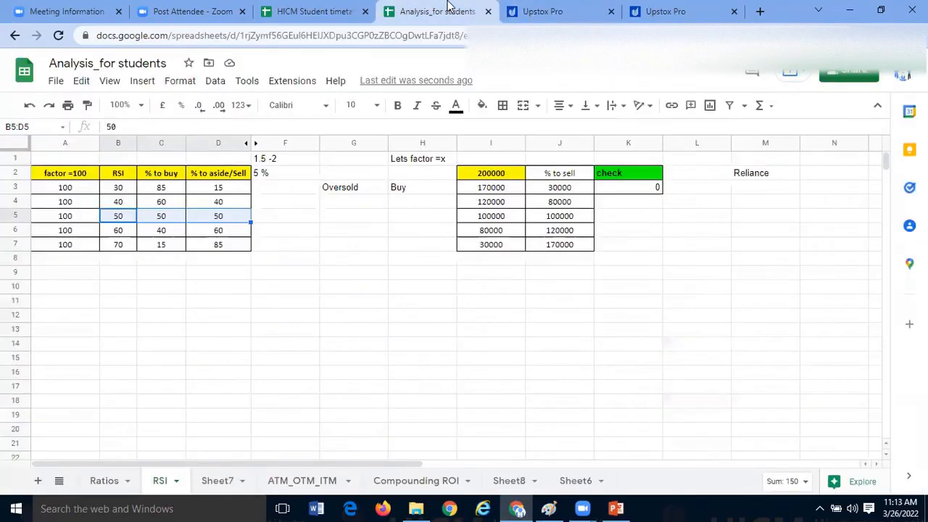
left_click(345, 315)
left_click_drag(123, 190, 217, 219)
left_click(126, 245)
left_click(121, 191)
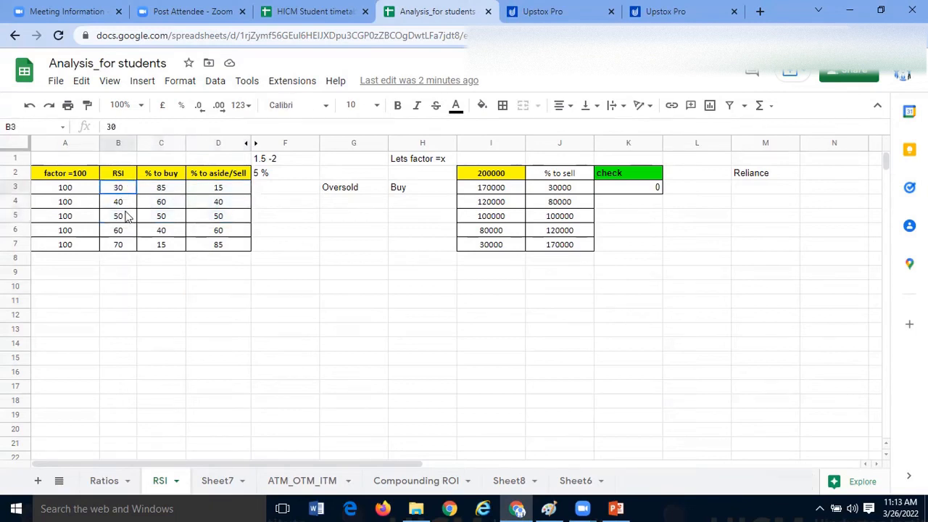
left_click(116, 304)
left_click(125, 218)
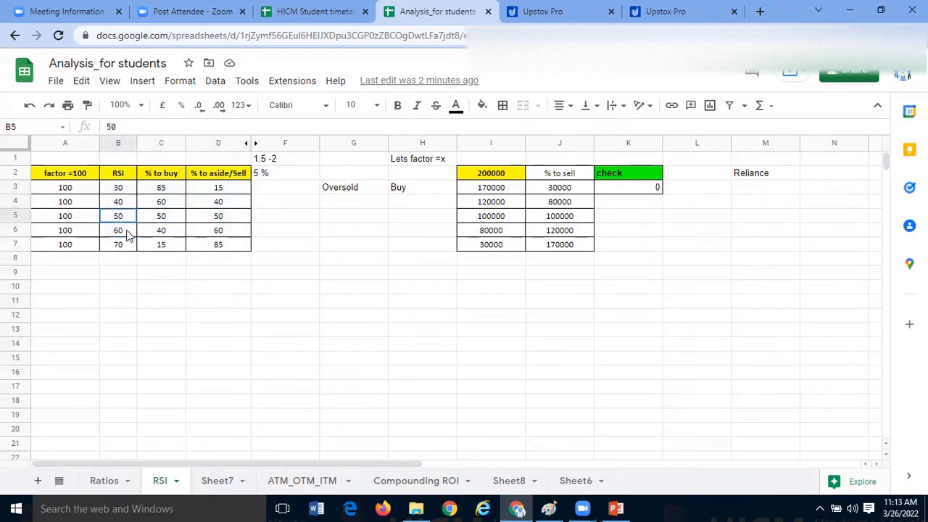
left_click(130, 264)
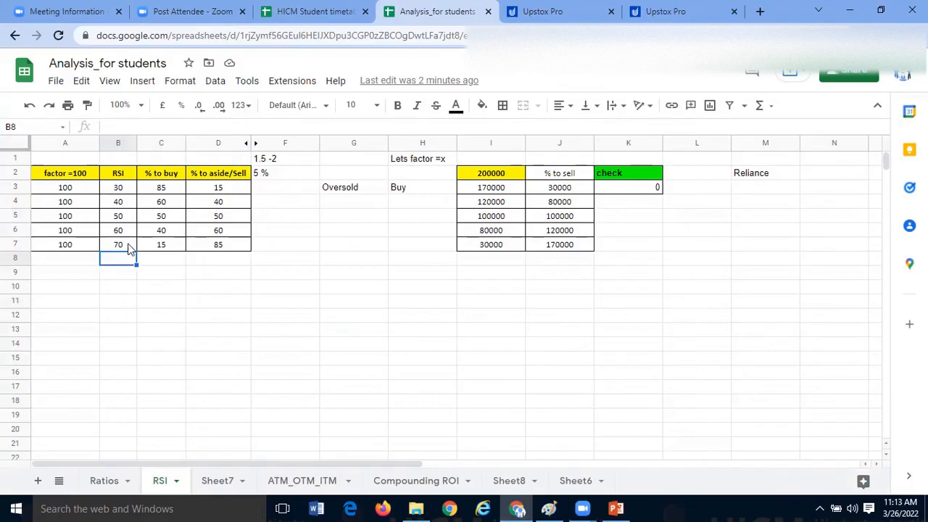
- Examine the whole RSI range in B3:B7, comparing the upper levels 60 and 70 with the lower levels 30 and 40
left_click_drag(125, 190, 121, 247)
left_click(124, 288)
left_click_drag(128, 190, 123, 247)
left_click(114, 276)
left_click(90, 269)
left_click(116, 222)
left_click(90, 274)
left_click(109, 267)
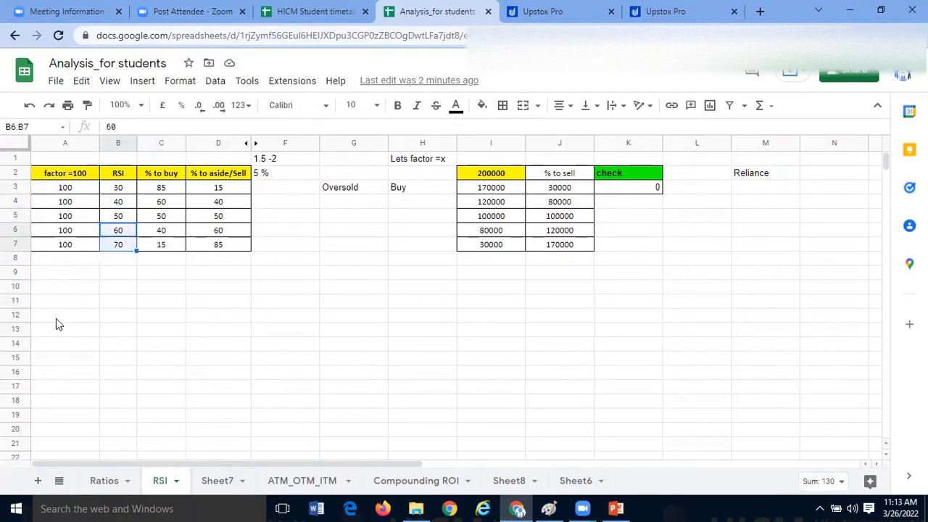
left_click(56, 318)
left_click_drag(124, 191, 125, 203)
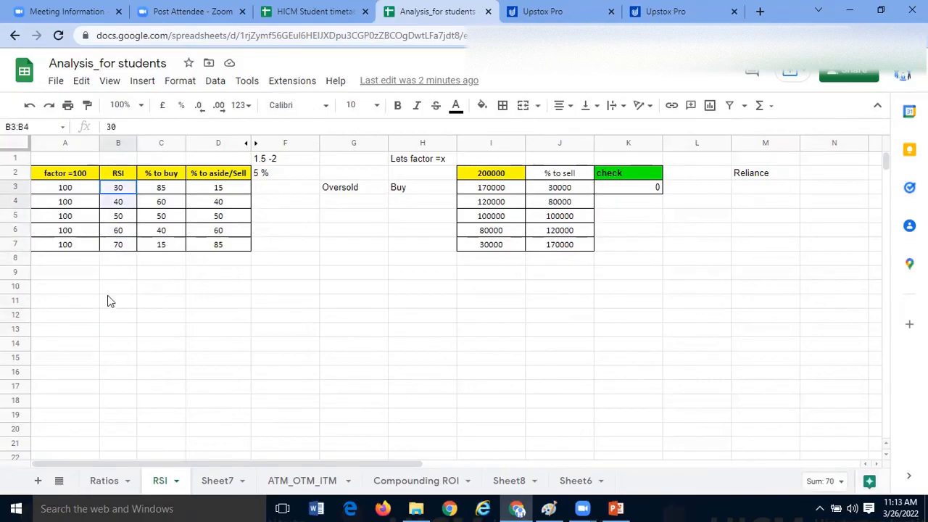
left_click(123, 258)
left_click(125, 193)
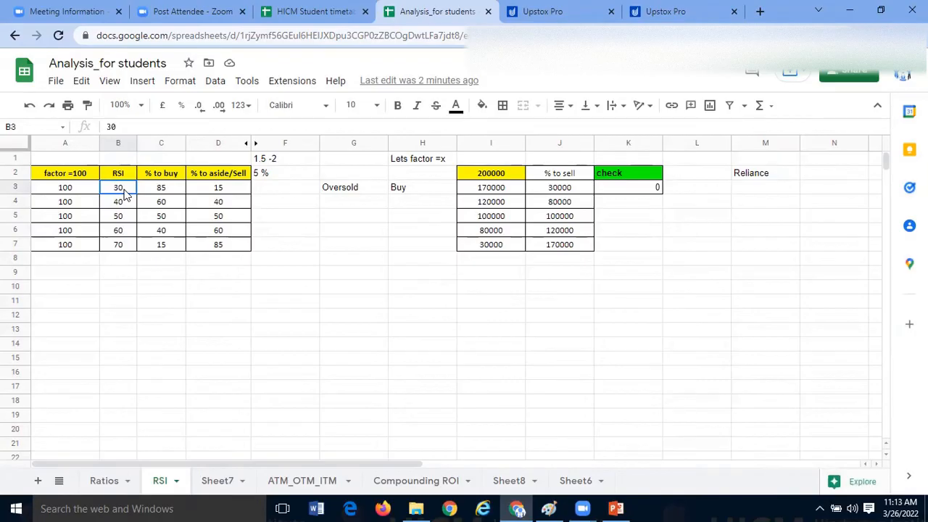
- Narrow column I, which holds the 200000 capital and the buy amounts
left_click(377, 286)
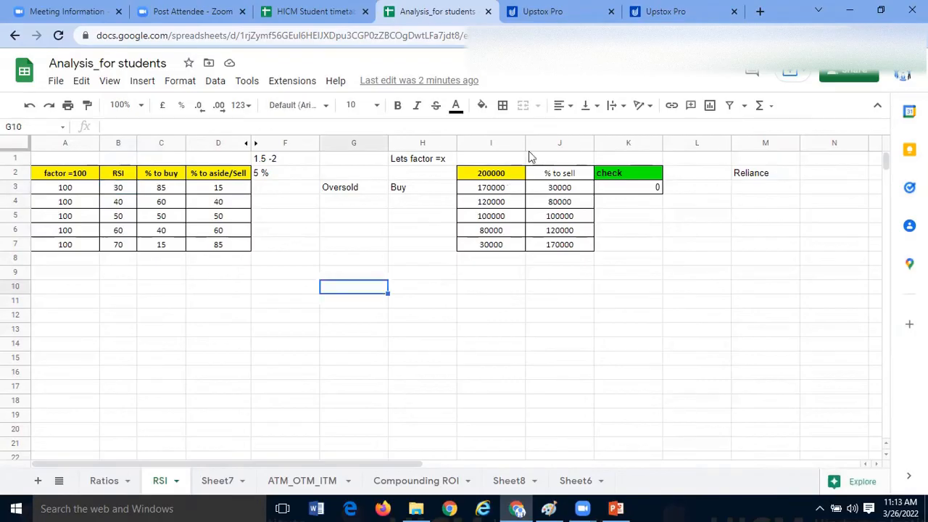
left_click_drag(526, 143, 514, 143)
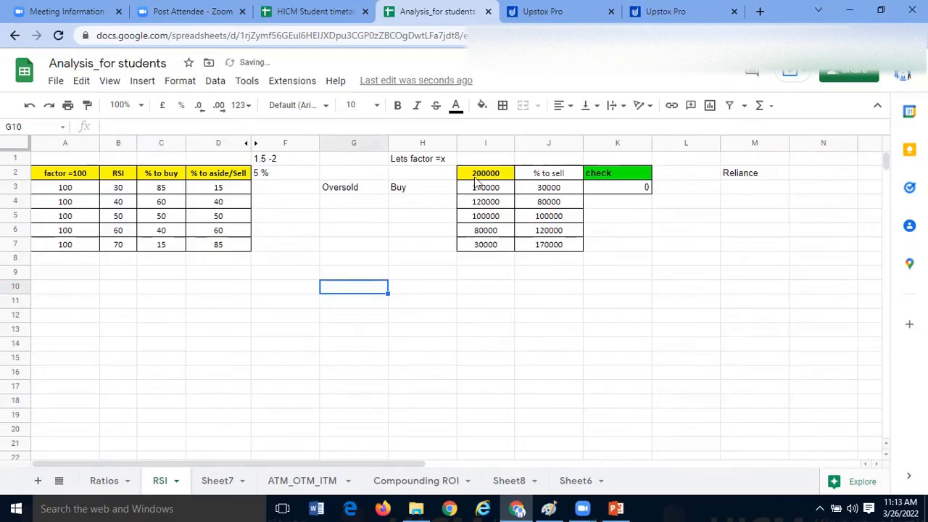
- Switch to the Stock Market doubts presentation in PowerPoint and highlight the whole Q2 paragraph on slide 1
left_click(615, 508)
left_click_drag(268, 245, 652, 290)
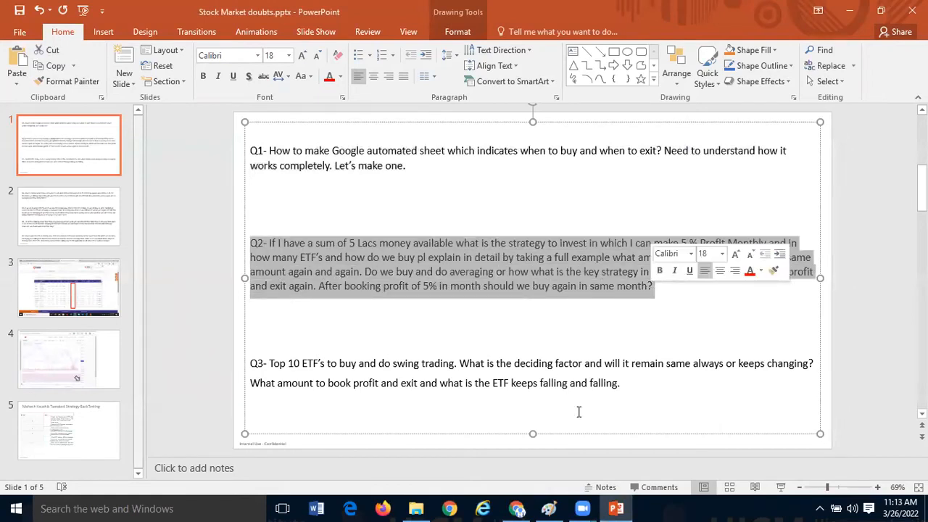
- Return to the Analysis_for students sheet and highlight the complete RSI calculation area in A1:M10
key("alt+Tab")
left_click_drag(75, 174, 670, 292)
left_click(614, 332)
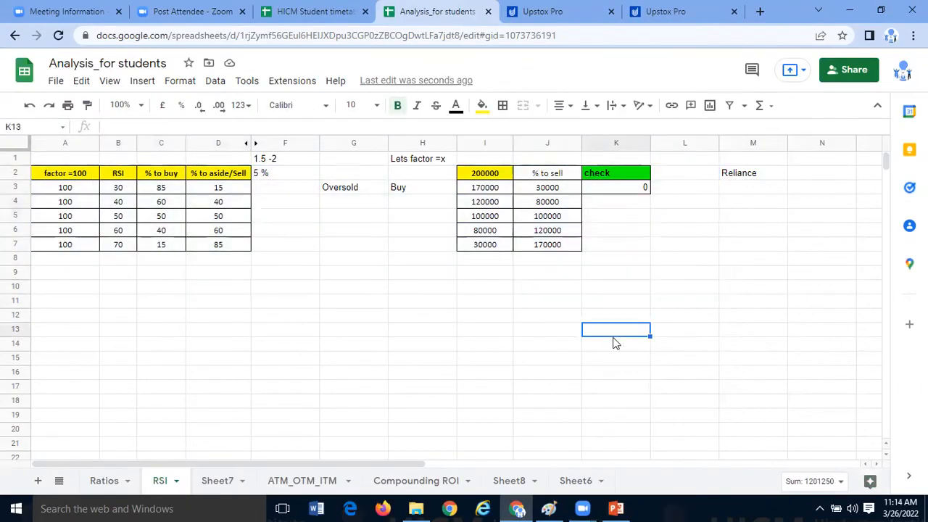
left_click(386, 334)
left_click_drag(82, 161, 718, 292)
left_click_drag(729, 298, 728, 295)
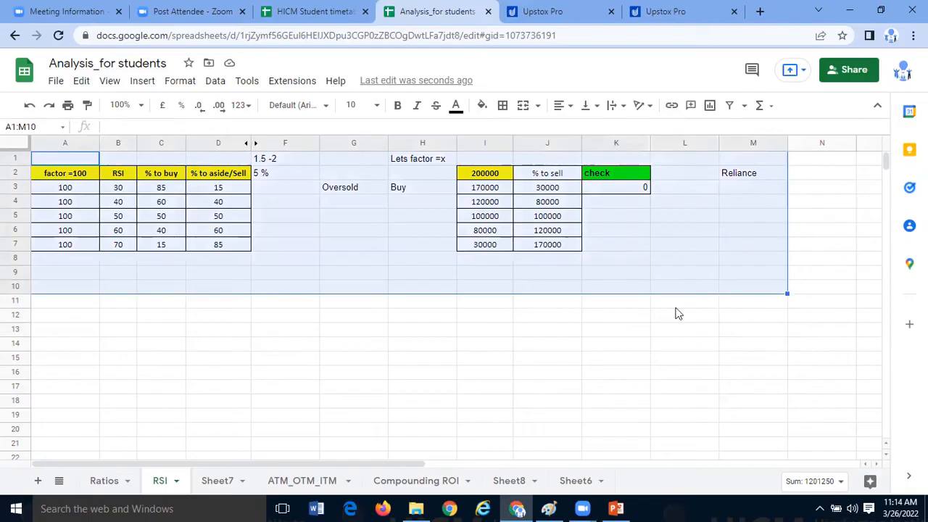
- Highlight the RSI calculation area again from cell A1 across the buy and sell tables, and clear the selection
left_click(596, 360)
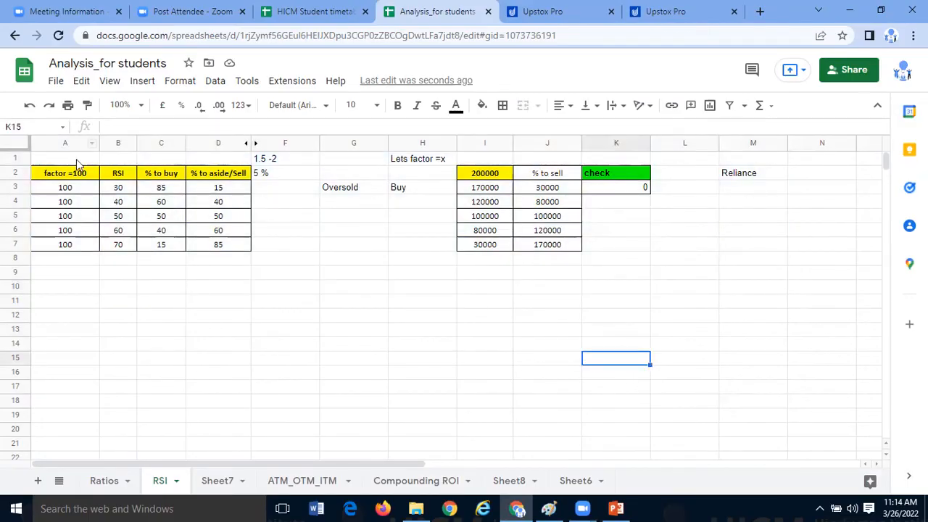
left_click(77, 159)
left_click_drag(681, 334, 765, 325)
left_click(601, 375)
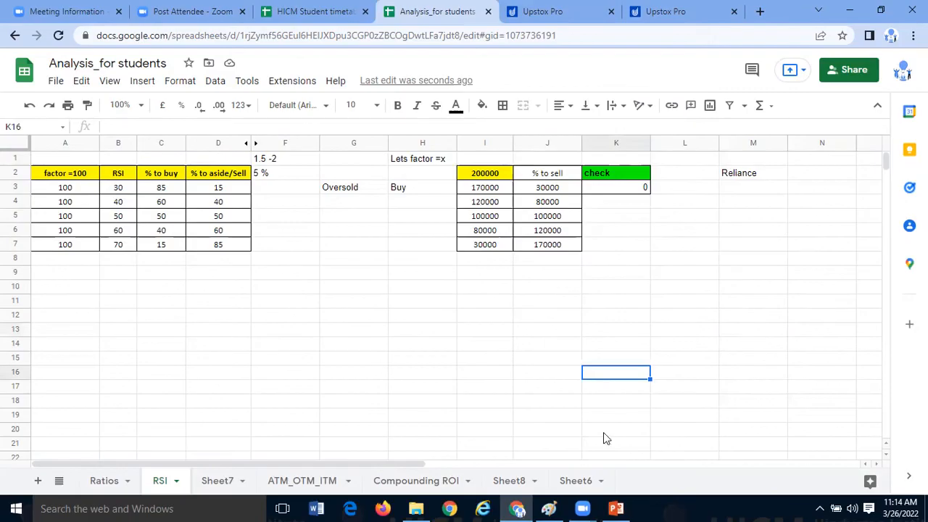
- Switch to the Stock Market doubts presentation in PowerPoint and highlight the opening of Q2 about investing 5 Lacs for 5 % monthly profit
left_click(617, 507)
left_click(663, 331)
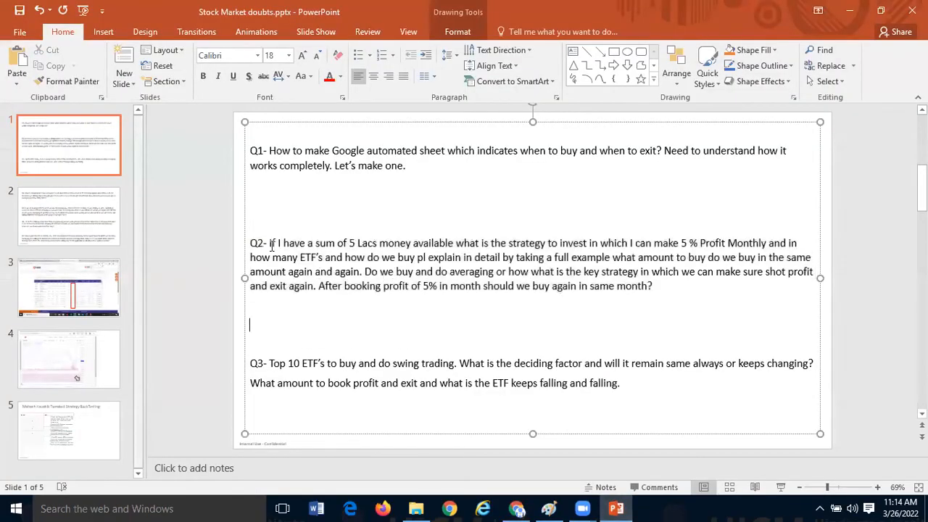
left_click_drag(270, 244, 766, 256)
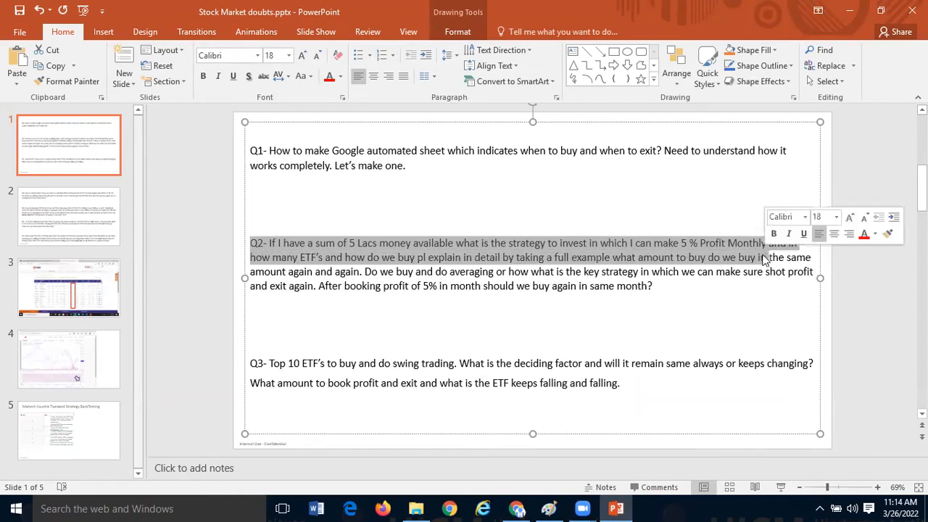
left_click(617, 297)
- Highlight the rest of Q2 from "taking a full example", and the part from "Do we buy and do averaging" to its end
left_click(526, 257)
left_click_drag(540, 257, 744, 283)
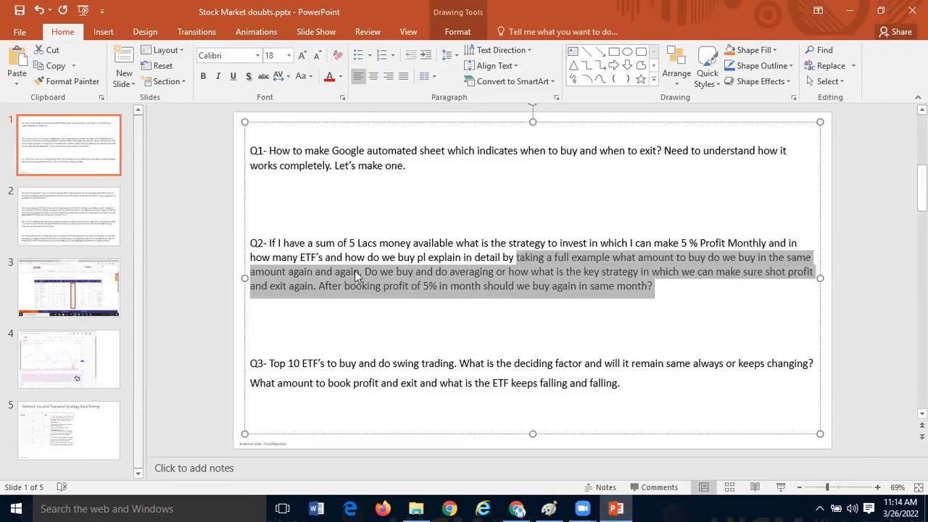
left_click_drag(365, 272, 394, 271)
left_click_drag(450, 270, 689, 289)
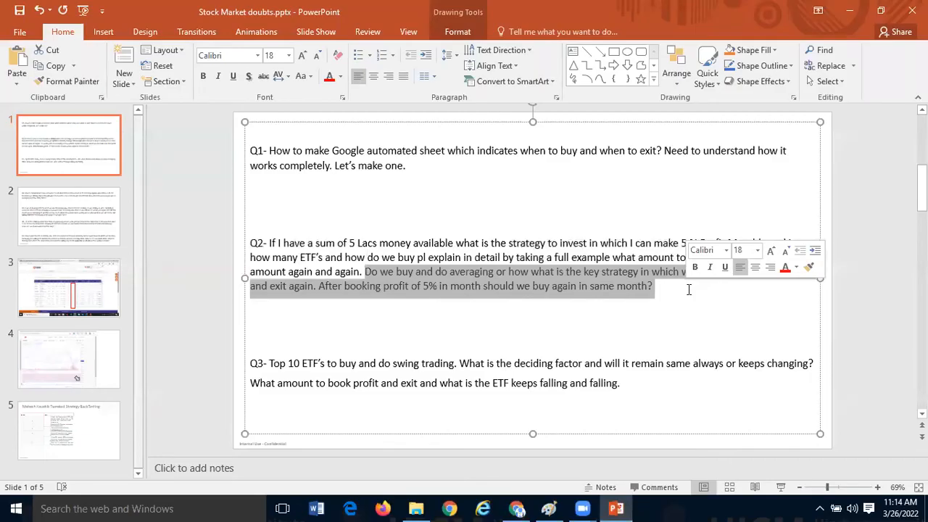
- Highlight the whole Q3 text about the top 10 ETF's for swing trading and the amount to book profit
left_click(644, 329)
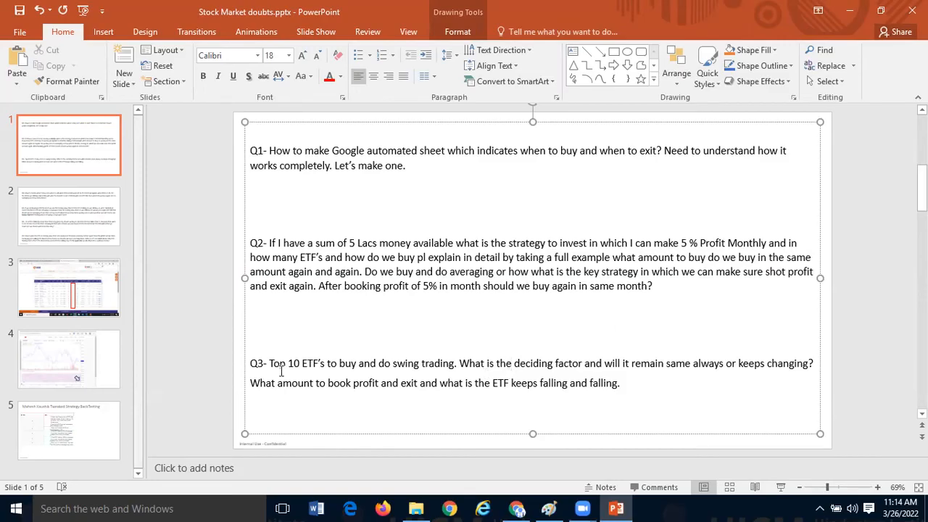
left_click_drag(270, 363, 326, 364)
left_click_drag(509, 376, 649, 396)
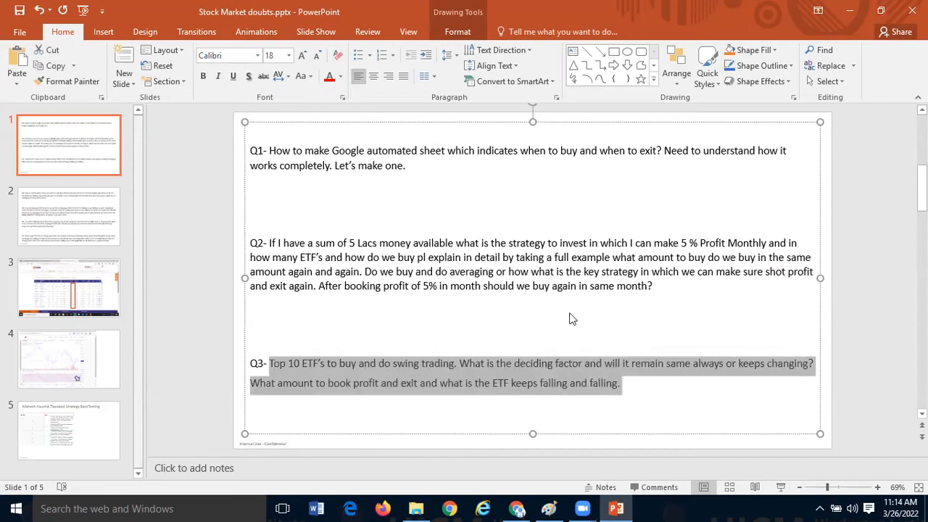
- Return to the Analysis_for students sheet and highlight the RSI buy and sell percentage table in A2:D7
key("alt+Tab")
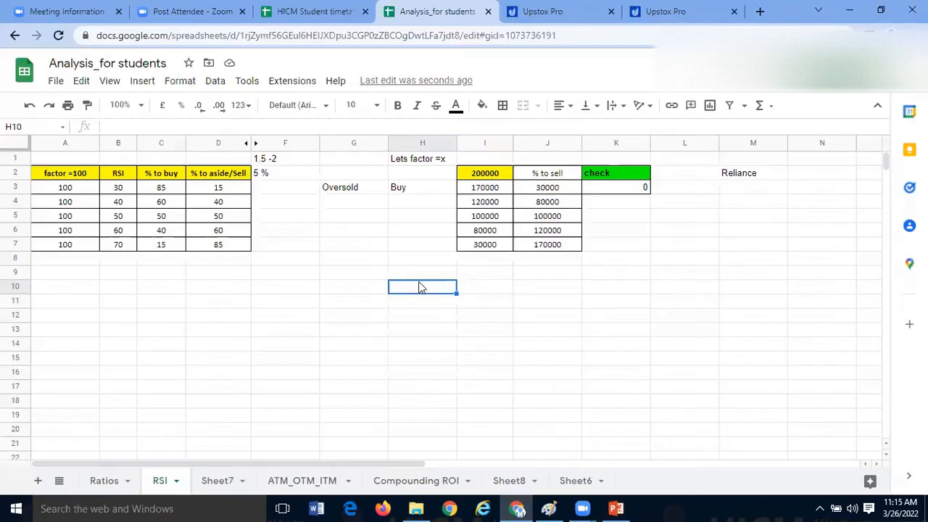
left_click(484, 291)
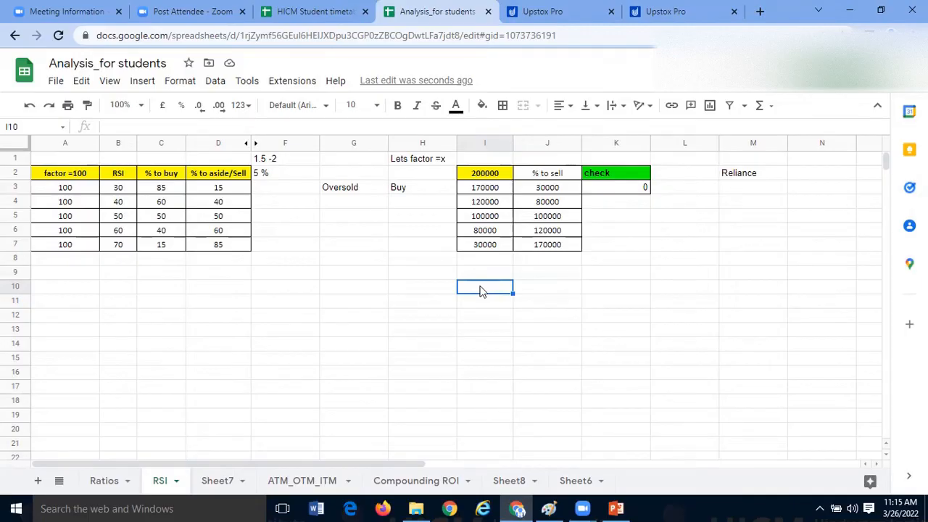
left_click(435, 295)
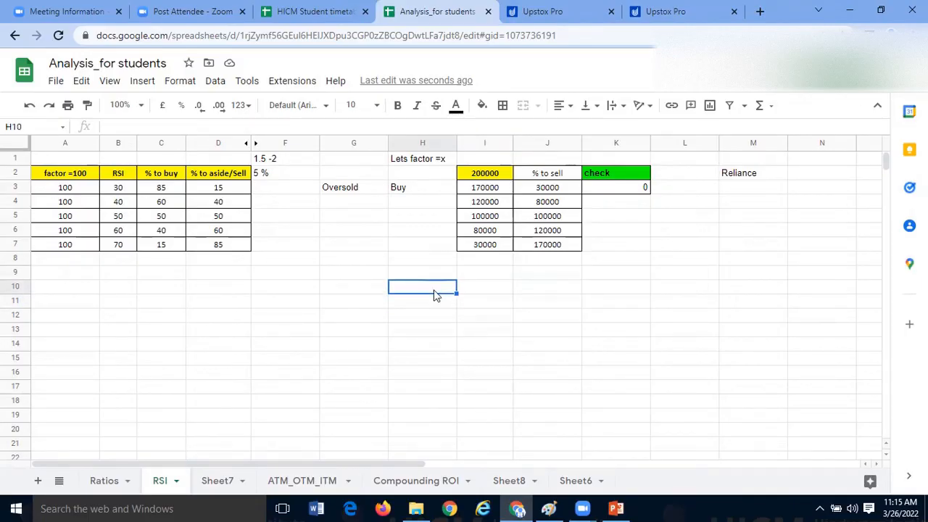
left_click(580, 289)
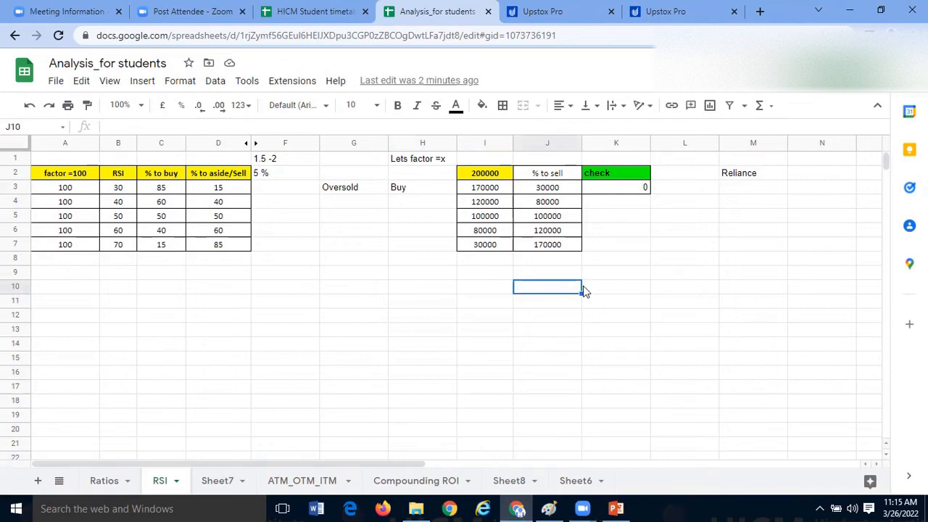
left_click(474, 314)
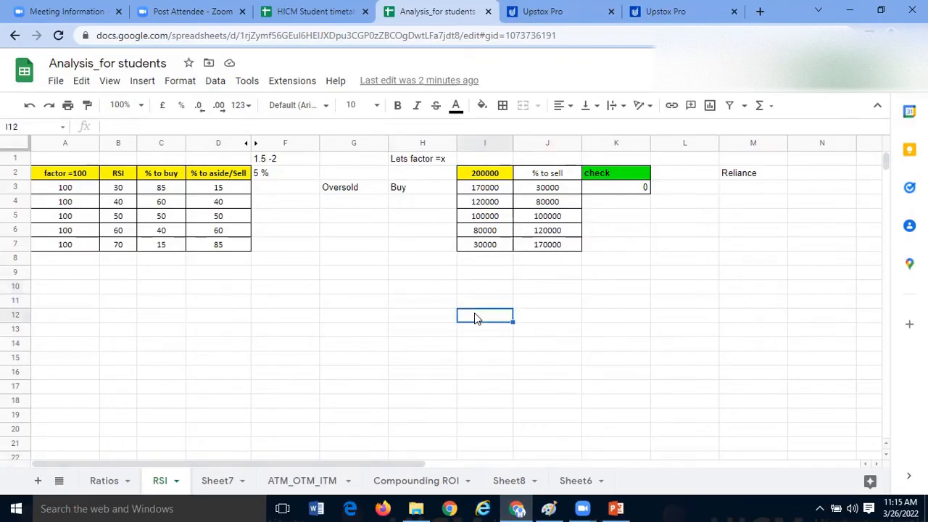
left_click(310, 288)
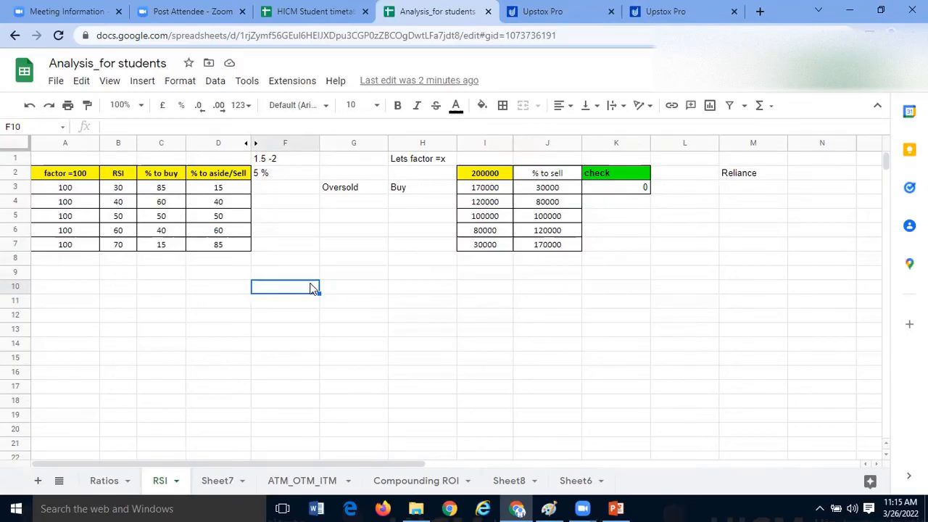
left_click(307, 276)
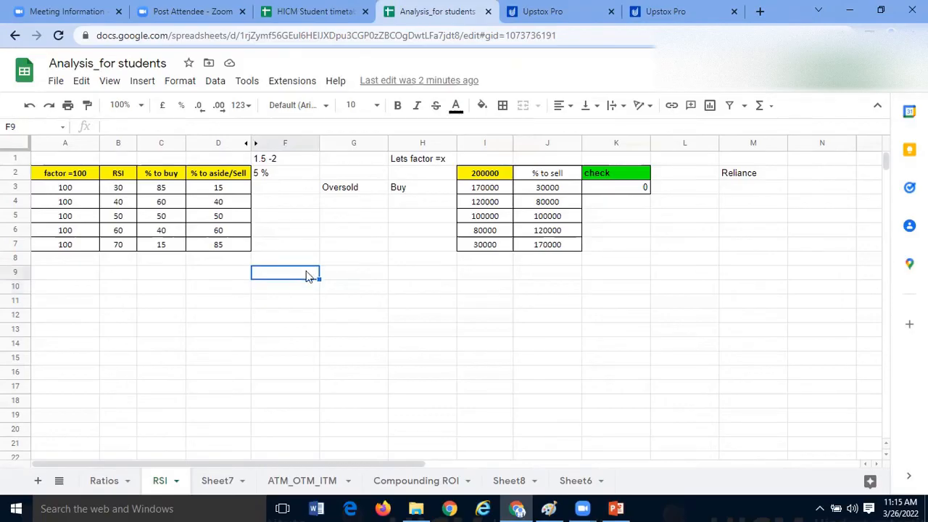
left_click(83, 327)
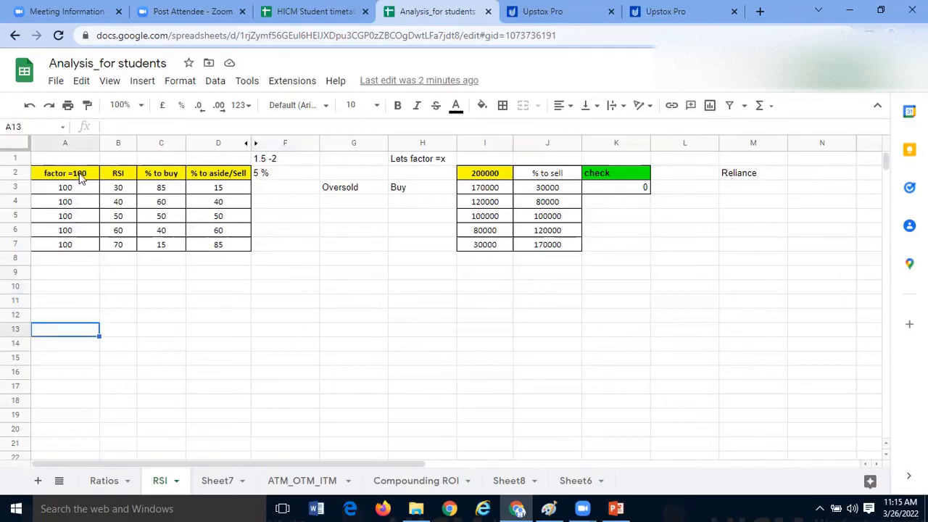
left_click(78, 174)
left_click_drag(211, 264, 225, 258)
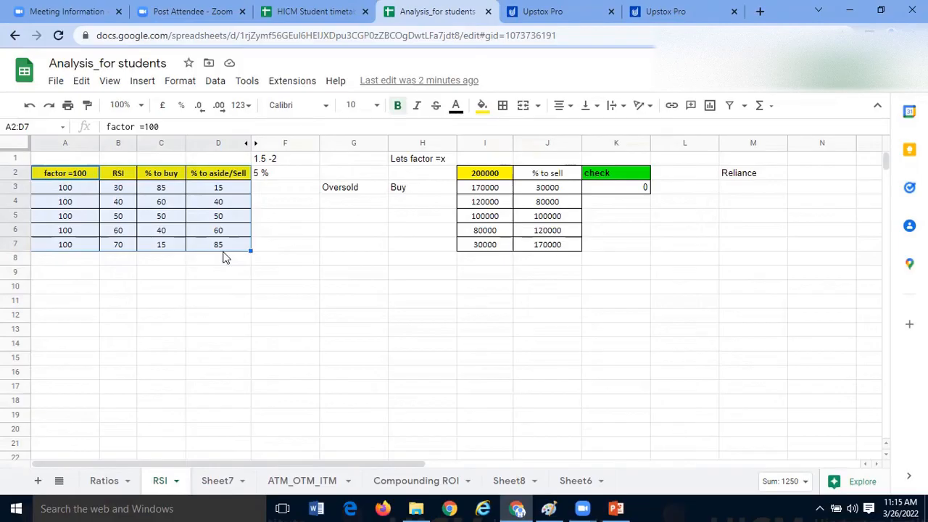
left_click(200, 296)
left_click_drag(89, 175, 234, 249)
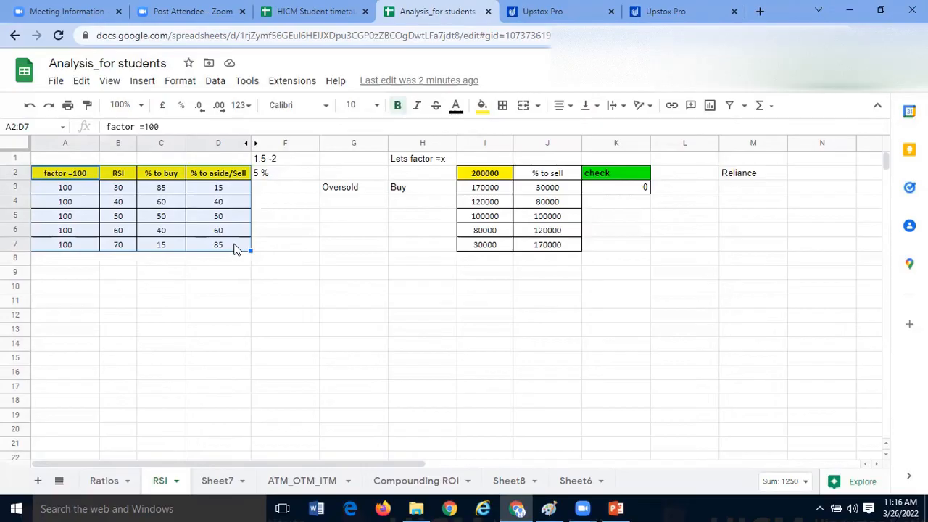
- Switch to the NIFTYBEES chart in Upstox Pro and add the Price Oscillator, On Balance Volume, Pivot Points Standard and Moving Average Weighted indicators
left_click(588, 8)
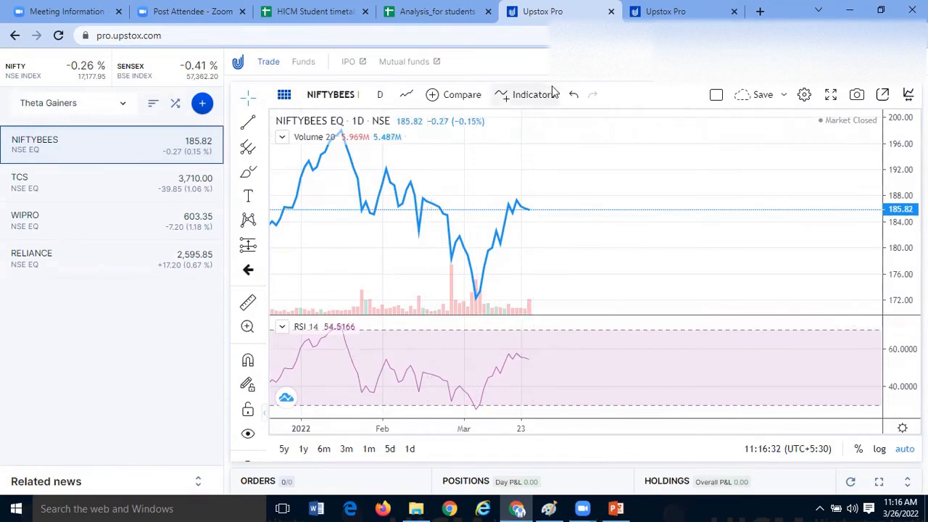
left_click(528, 95)
scroll(602, 331, "down", 15)
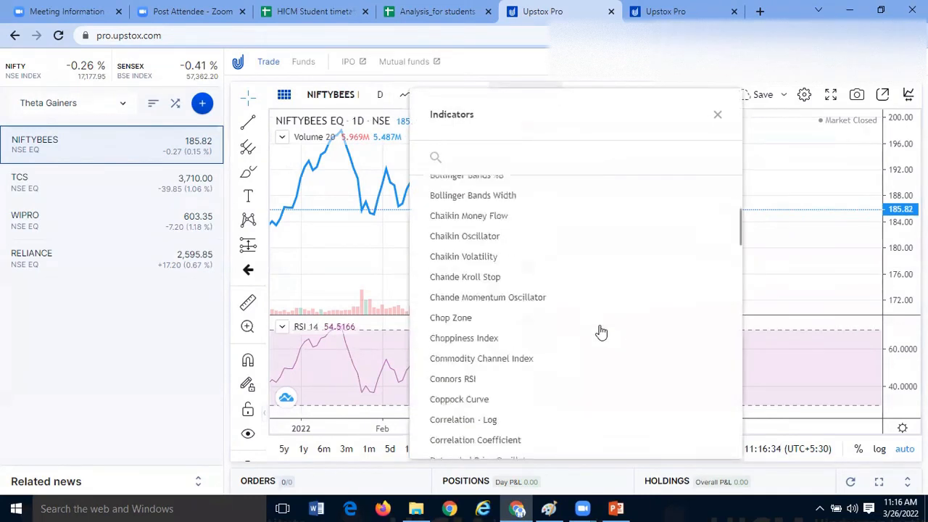
scroll(524, 338, "down", 2)
left_click(499, 336)
left_click(493, 299)
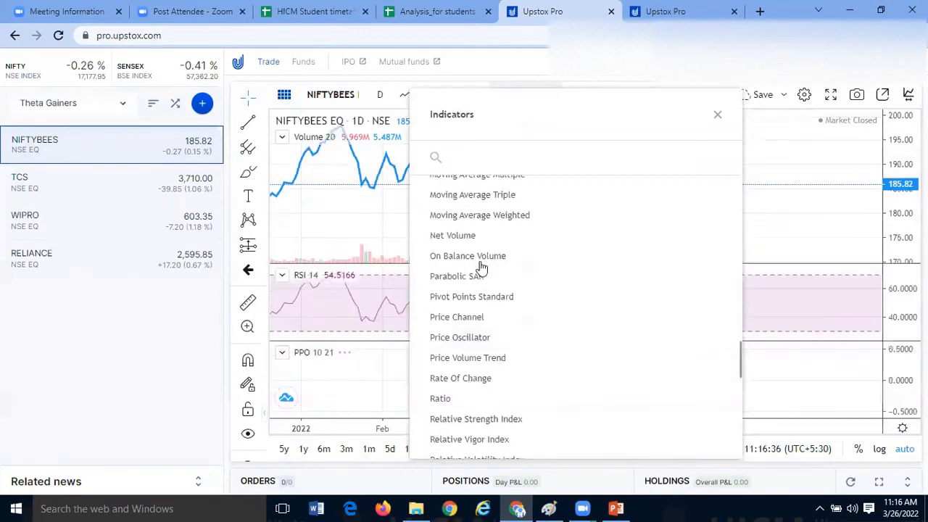
- Add the Mass Index, Majority Rule and MACD indicators to the NIFTYBEES chart and close the indicator list
scroll(507, 275, "up", 5)
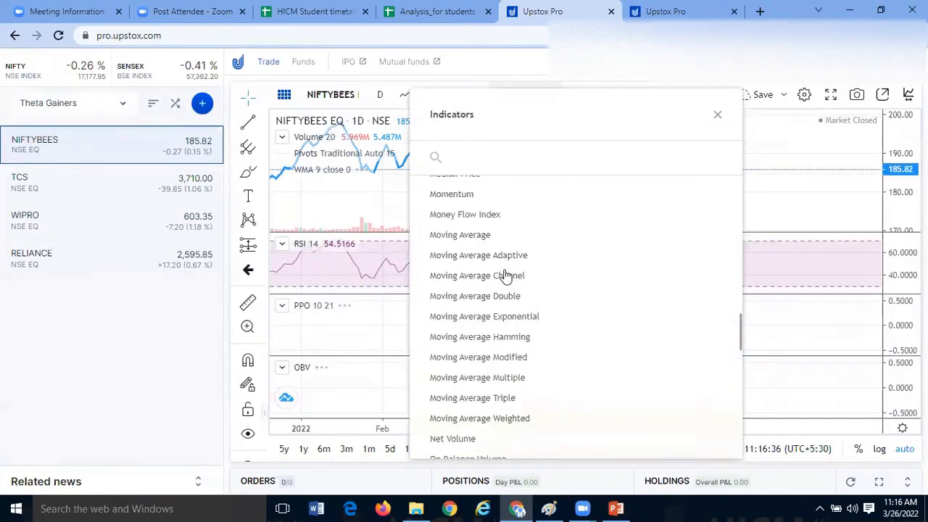
left_click(475, 257)
left_click(474, 227)
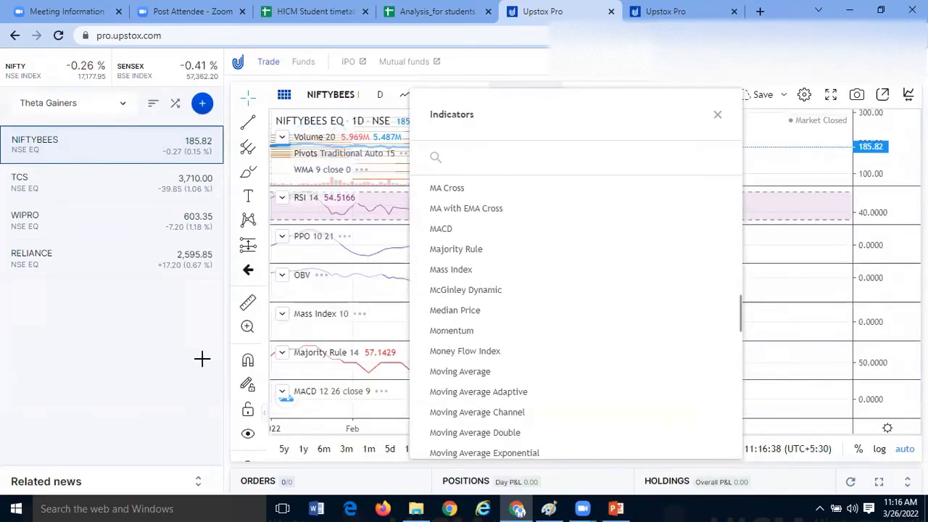
left_click(718, 115)
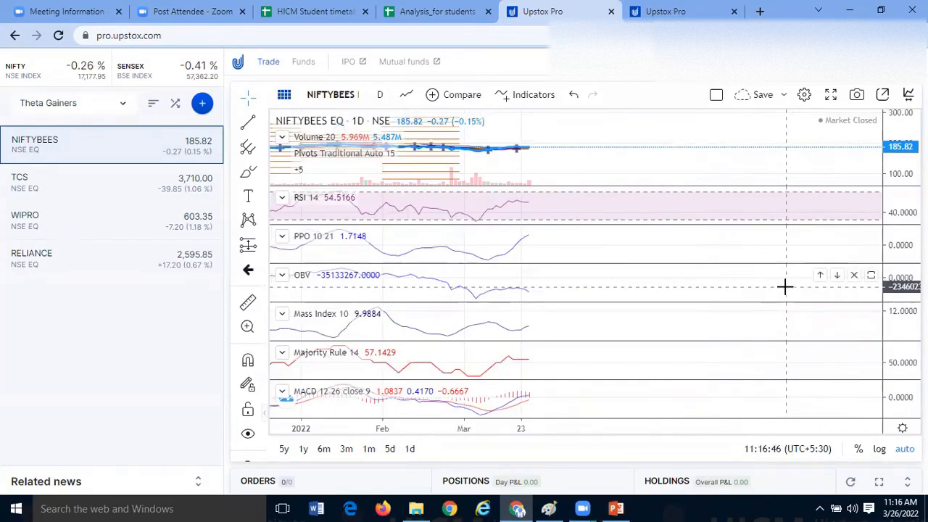
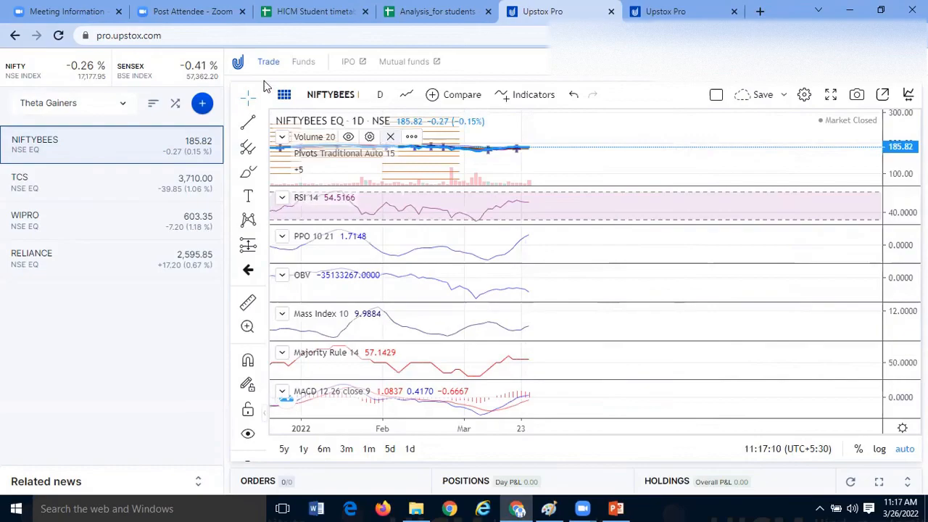
- Reload the Upstox Pro chart page and start entering "zer" as the address in a new browser tab
left_click(58, 34)
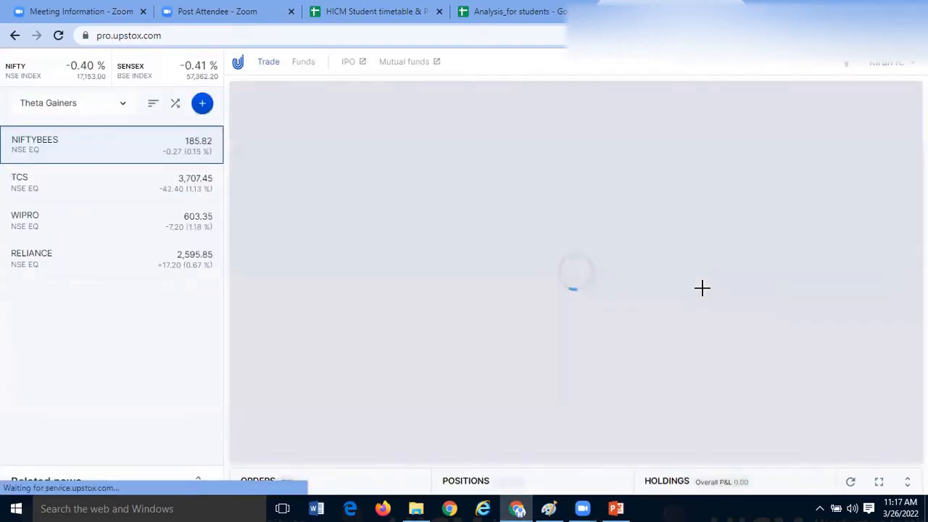
key("ctrl+t")
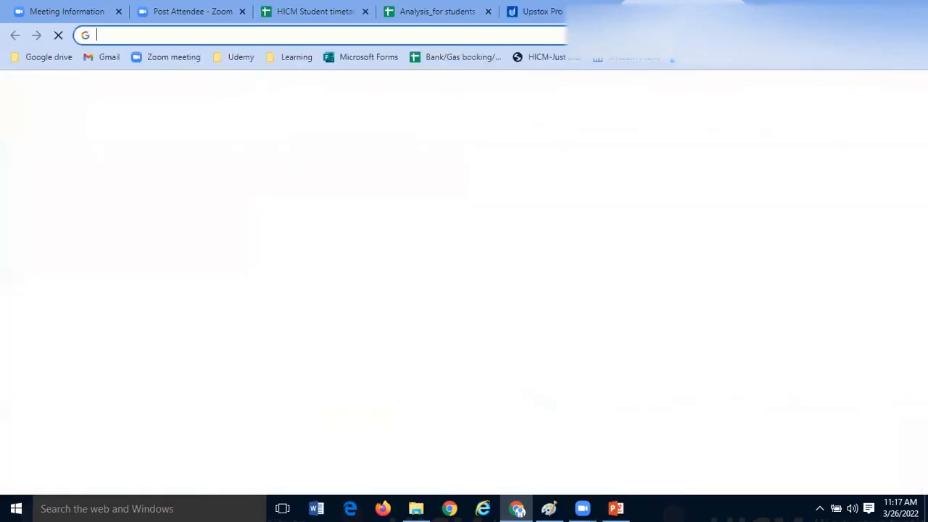
type("zer")
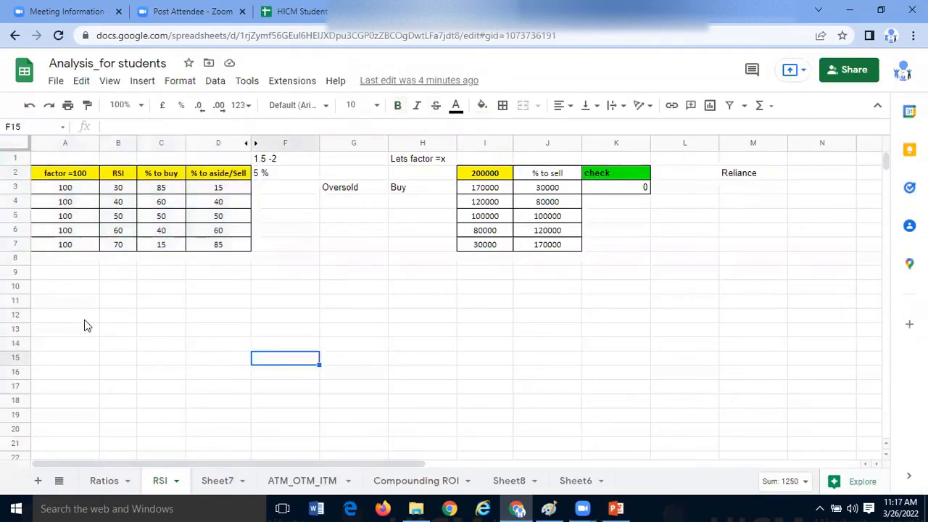
- In the RSI sheet of Analysis_for students, enter "Asset class" in A12, MON100 in A13 and NIFTYBEES in A14
left_click(83, 317)
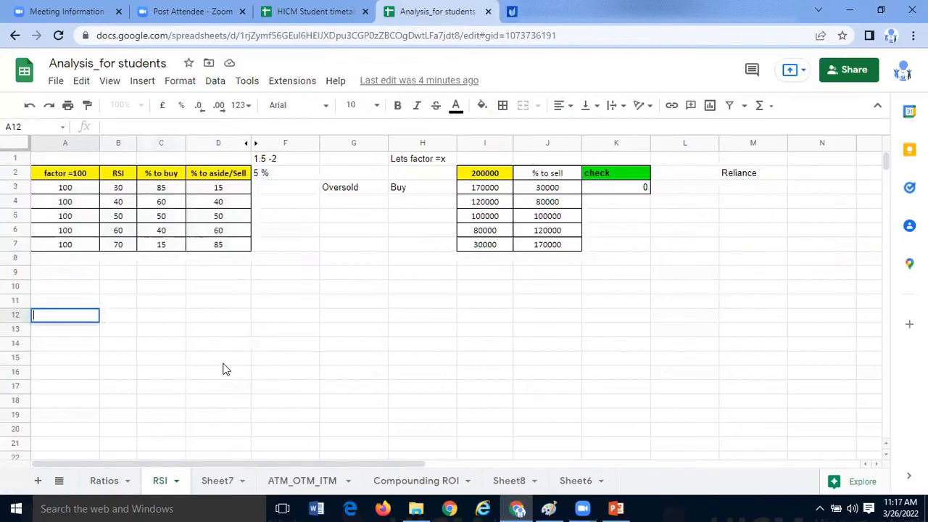
type("Asset ca")
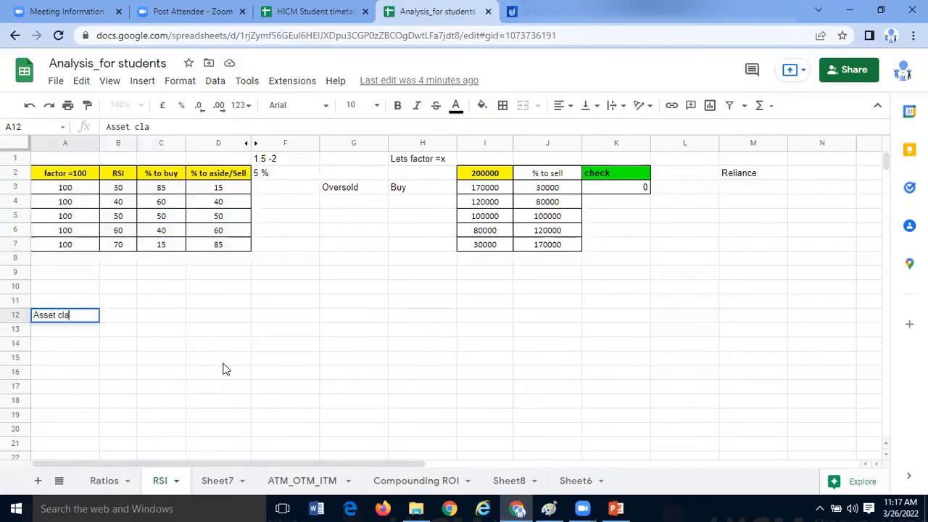
key("Return")
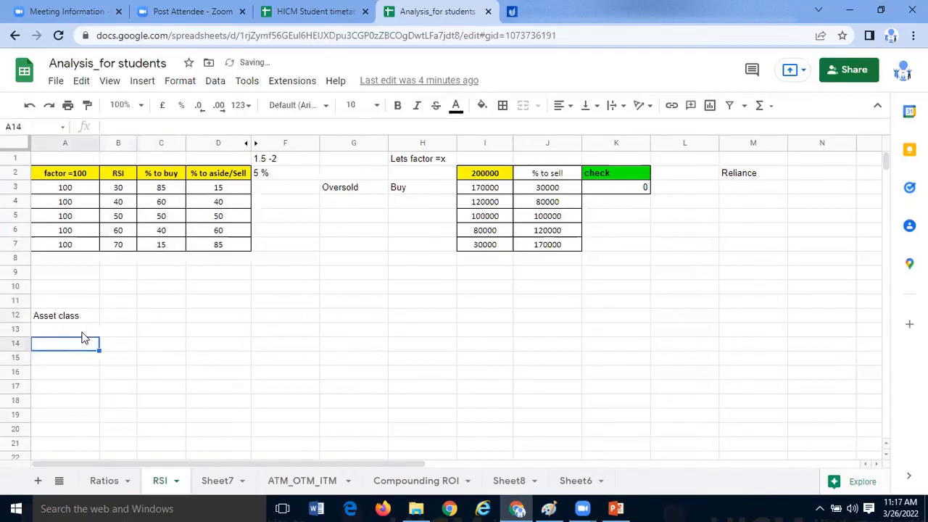
type("MON100")
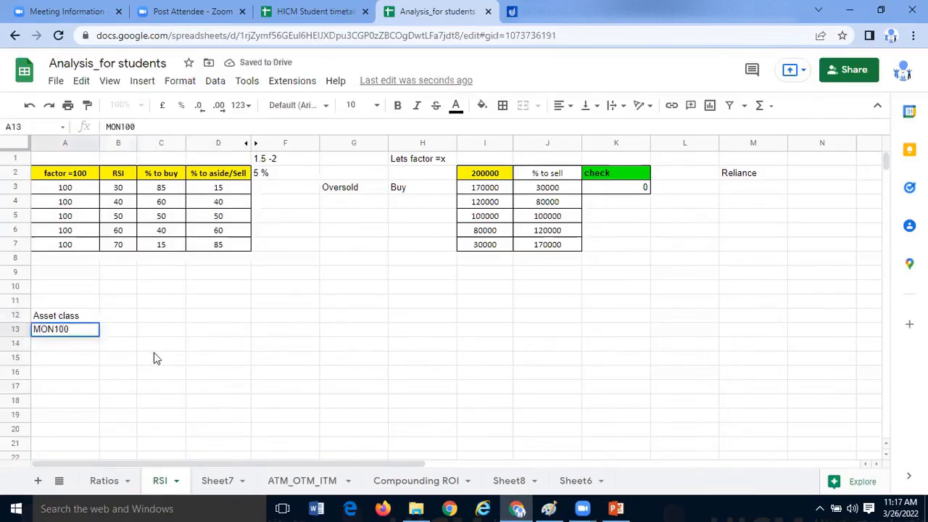
key("Return")
type("NIFTYbES")
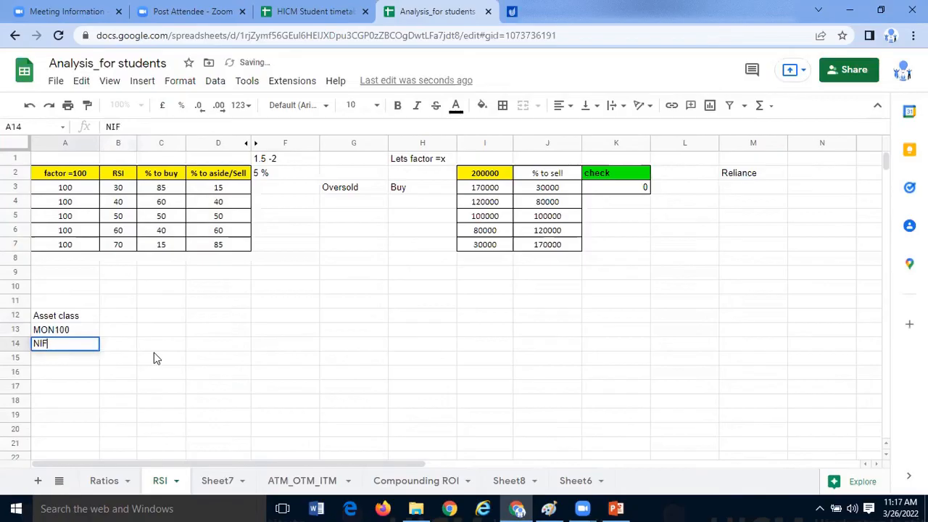
key("BackSpace")
key("BackSpace")
key("BackSpace")
type("BEES")
key("Up")
type("NETFIT")
left_click(154, 354)
key("ctrl+z")
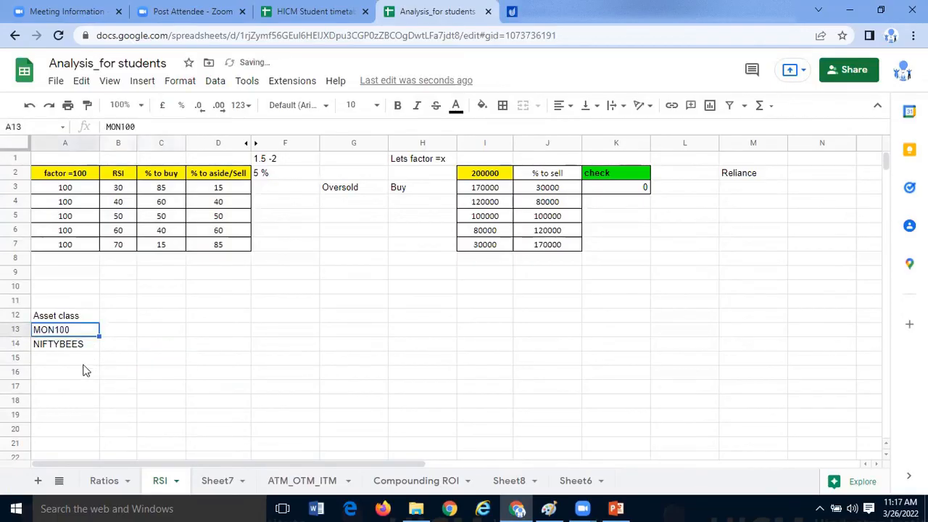
- Enter NETFIT as the third asset in cell A15
left_click(84, 358)
type("NETFIT")
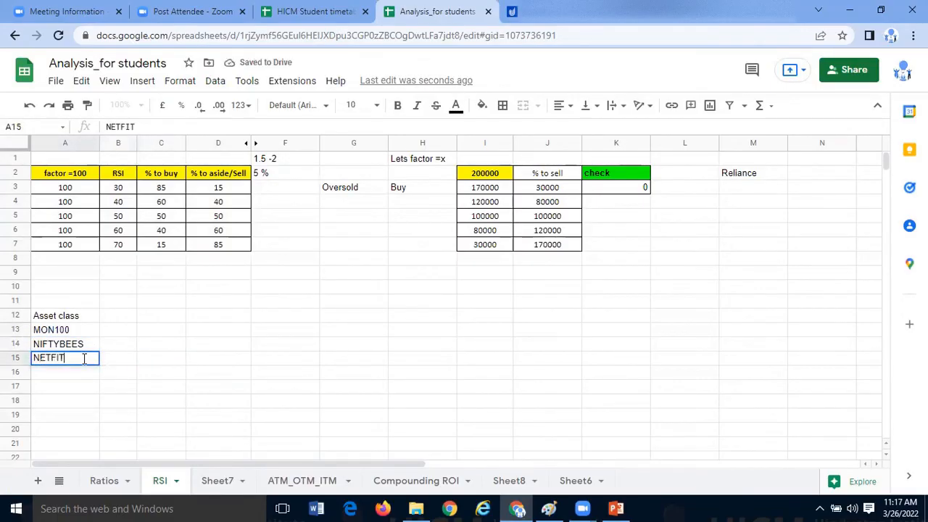
left_click(157, 413)
left_click(84, 318)
left_click(119, 370)
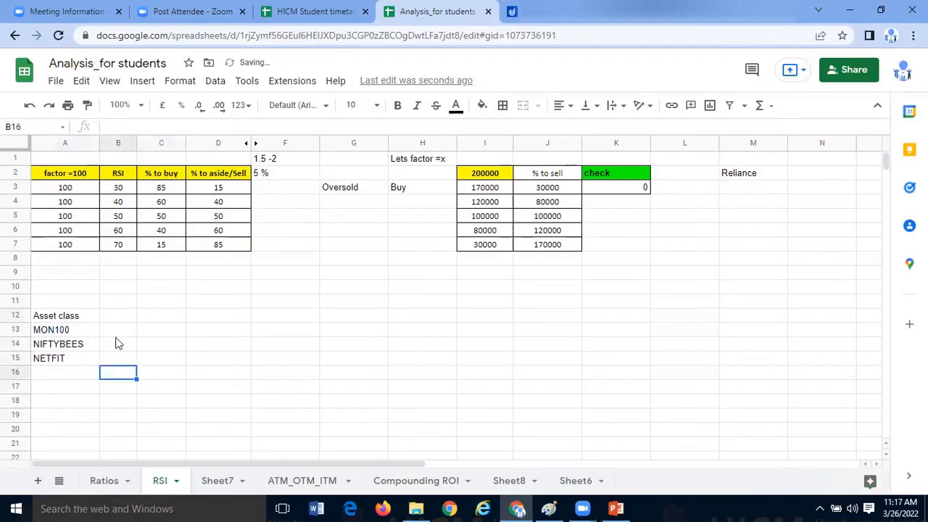
- Set the font of range A12:D16 to Calibri and apply borders to all its cells
left_click_drag(72, 316, 227, 369)
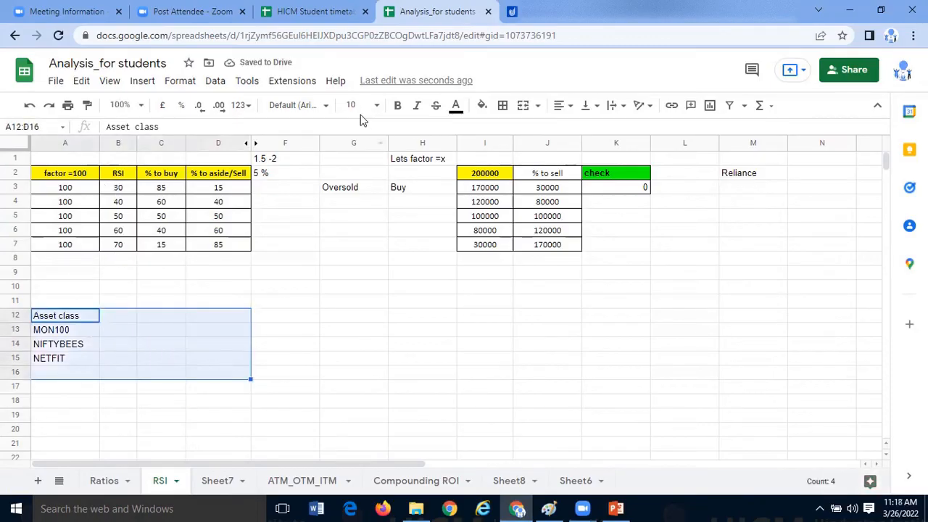
left_click(328, 106)
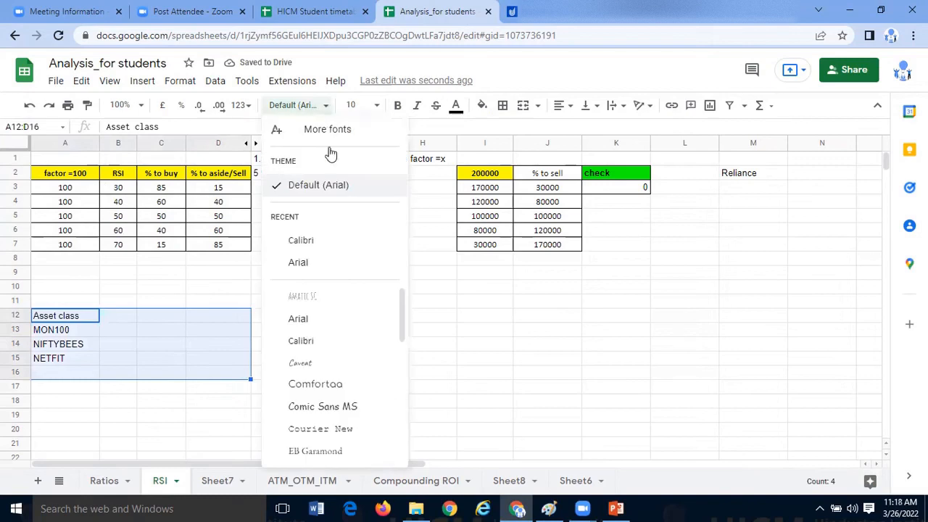
left_click(315, 240)
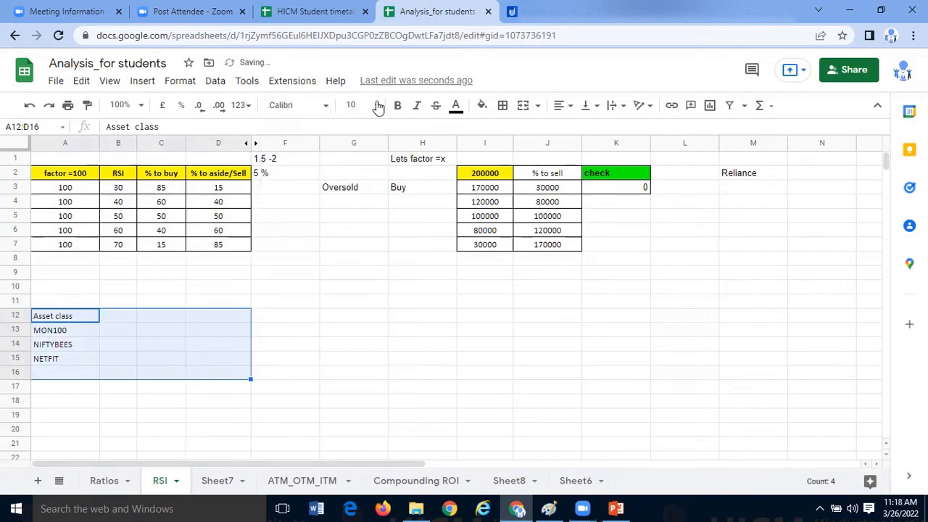
left_click(502, 107)
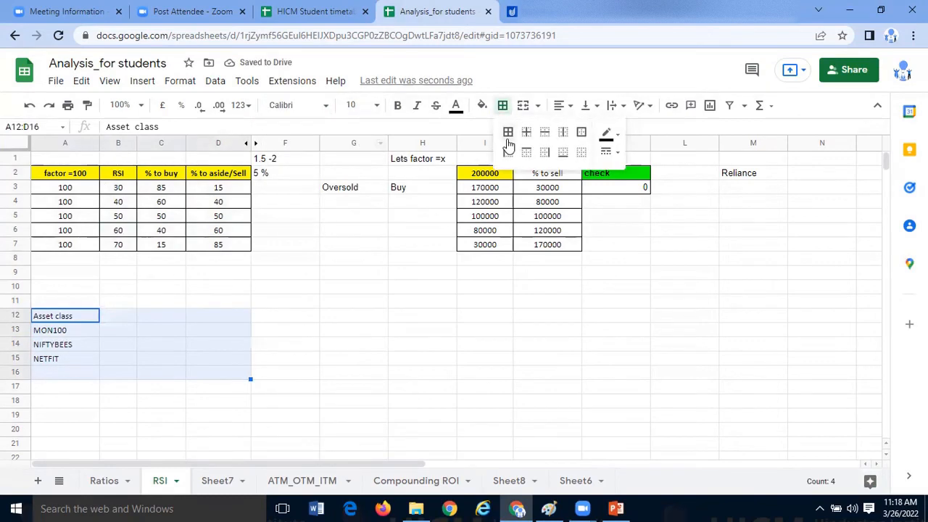
left_click(508, 132)
left_click(255, 330)
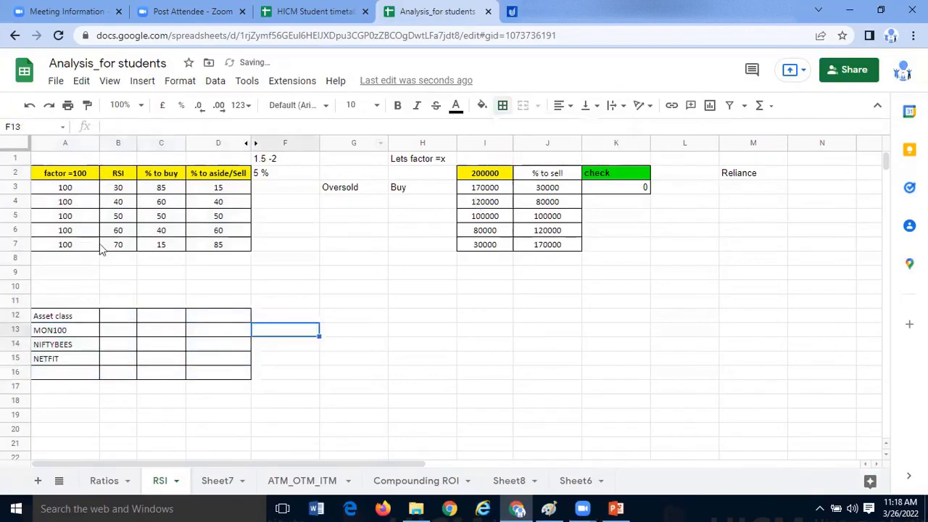
- Set the font size of the asset class table to 10
left_click_drag(91, 319, 227, 321)
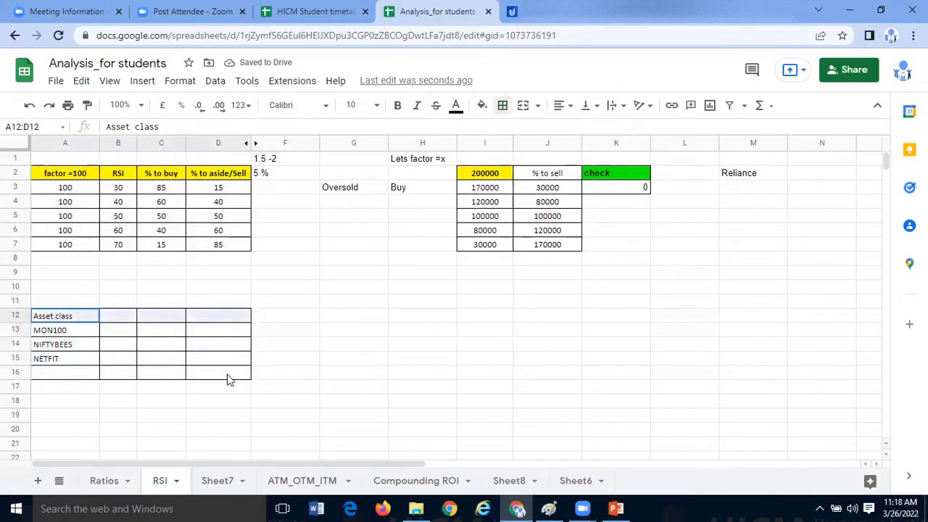
left_click_drag(228, 379, 227, 376)
left_click(349, 105)
key("ctrl+c")
type("10")
key("Return")
left_click(87, 353)
- Fill the header row A12:D12 with orange and make its text bold
left_click_drag(94, 315, 215, 315)
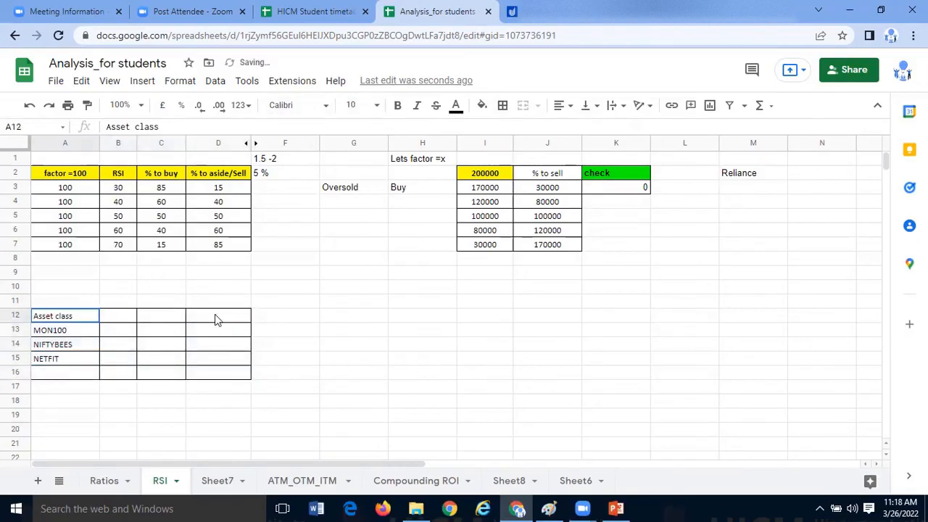
left_click(481, 105)
left_click(550, 149)
left_click(398, 107)
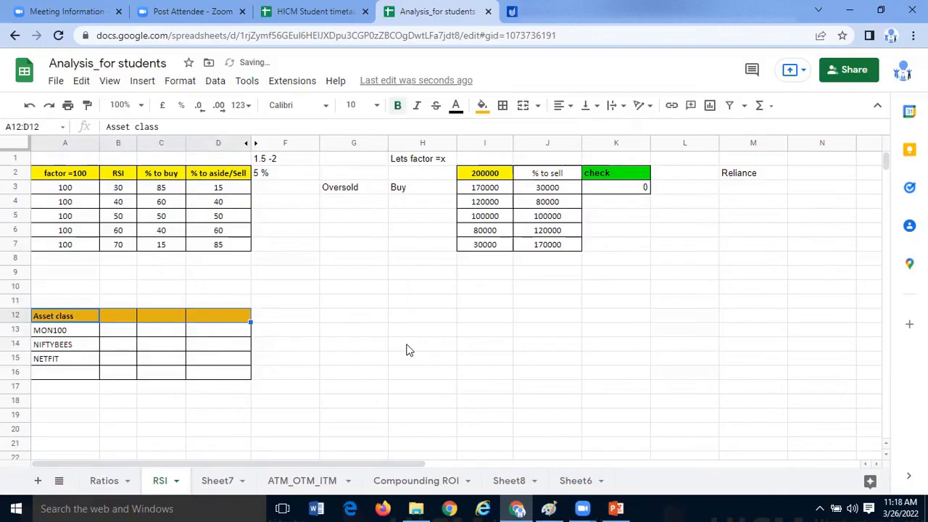
- Enter the column headings "Quantity" in B12 and "Price" in C12
left_click(118, 317)
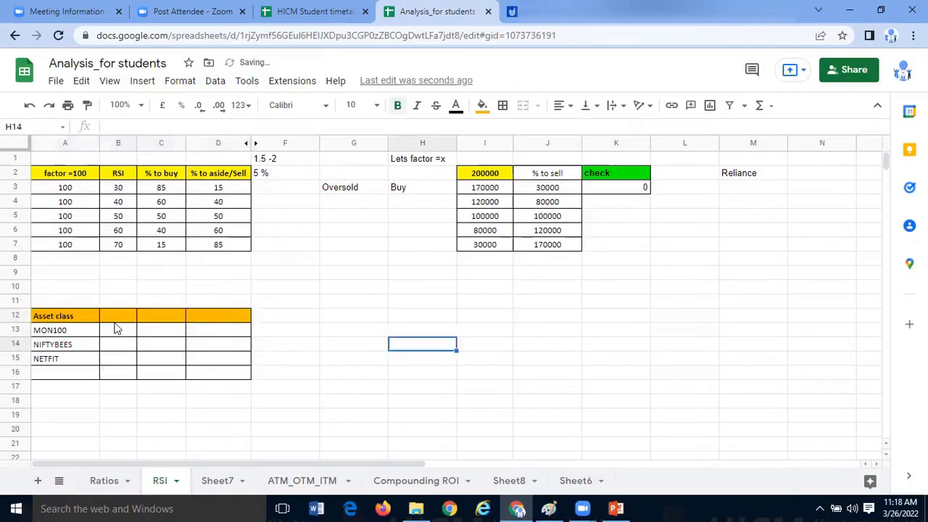
type("Q")
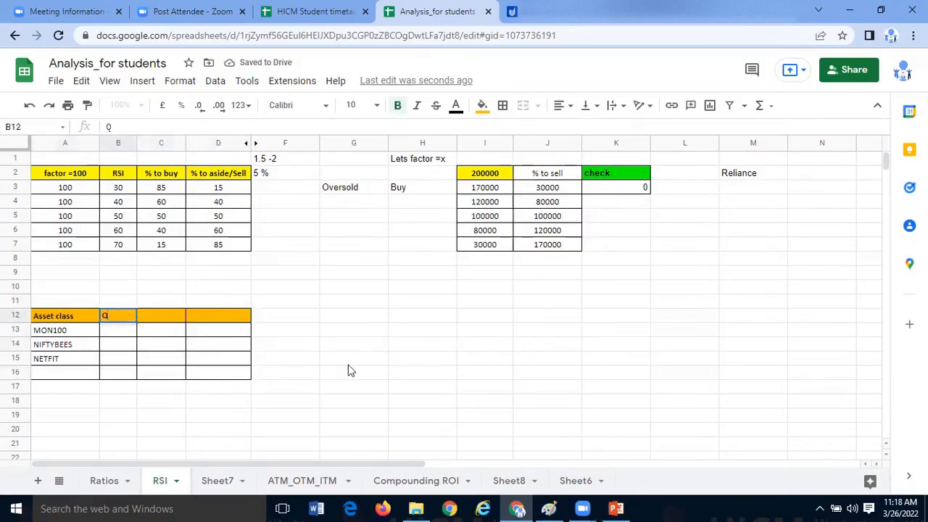
type("uantity")
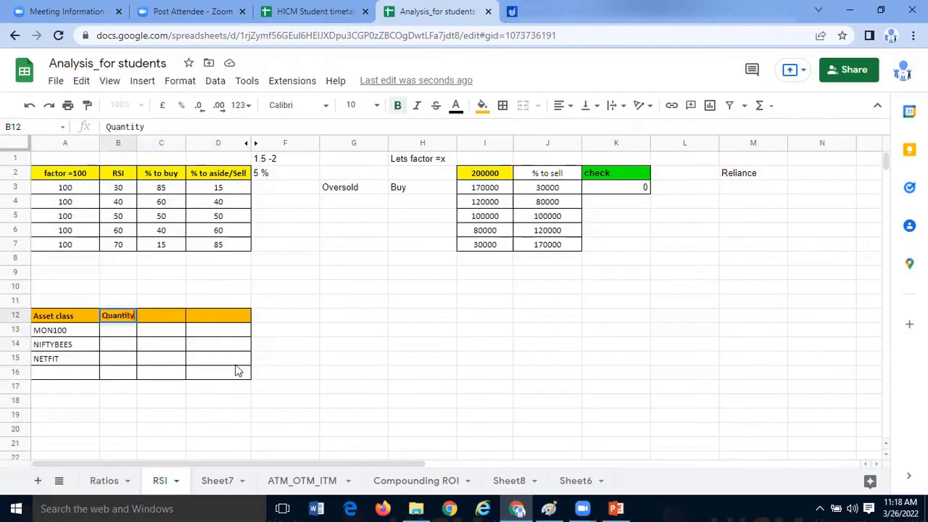
left_click(155, 316)
type("Price")
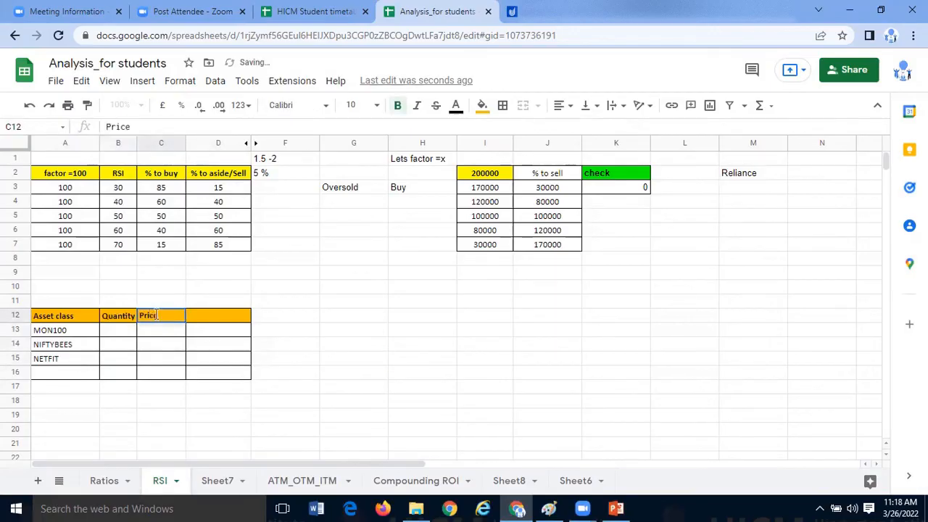
left_click(224, 315)
- Enter a quantity of 10 for MON100, NIFTYBEES and NETFIT in B13:B15
left_click(119, 331)
type("10")
key("Return")
left_click(126, 331)
left_click(129, 350)
key("ctrl+v")
left_click(130, 360)
key("ctrl+v")
left_click(122, 396, "ctrl")
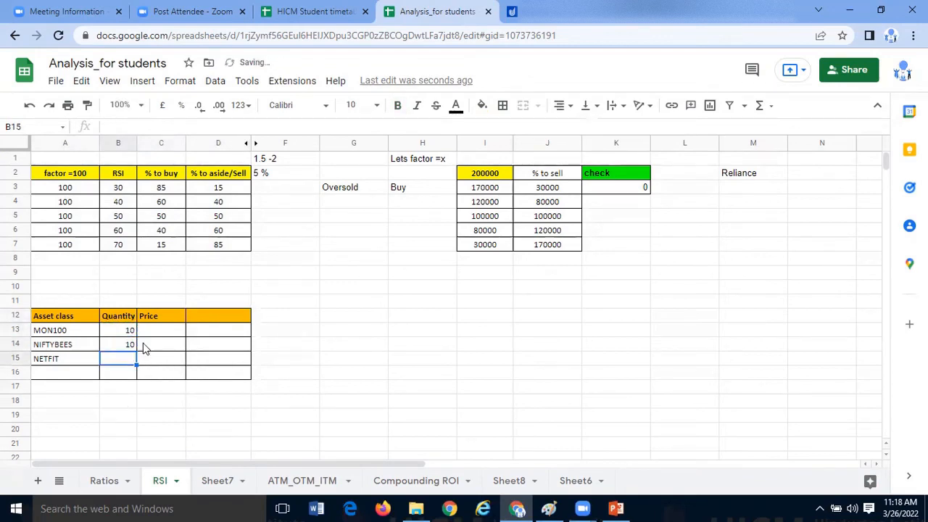
- Enter the prices 112 for MON100, 180 for NIFTYBEES and 35 for NETFIT in C13:C15
left_click(155, 343)
type("180")
key("Return")
type("35")
key("Return")
key("Up")
key("Up")
key("Up")
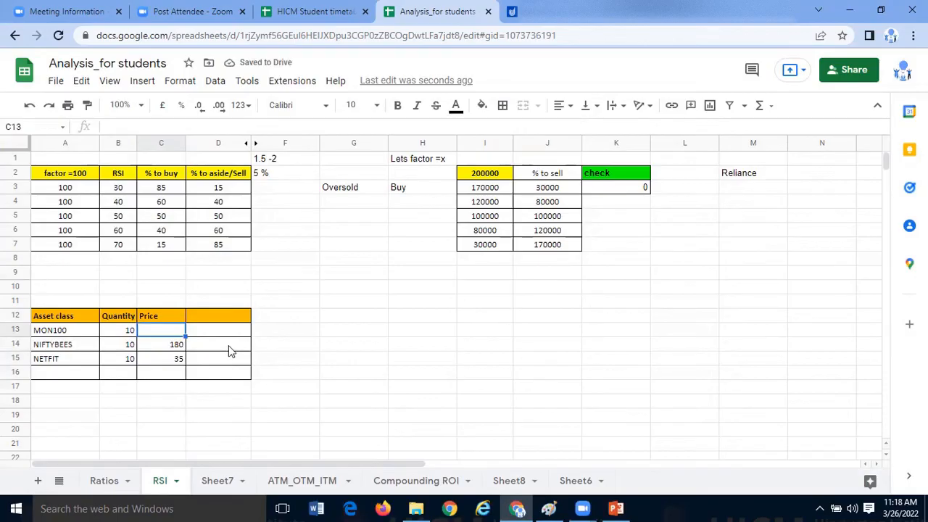
type("11")
key("Return")
- Enter the heading "Amount of money" in D12 and fit the width of column D to its content
left_click(230, 314)
type("Capital")
key("BackSpace")
key("BackSpace")
key("BackSpace")
key("BackSpace")
type("Amount")
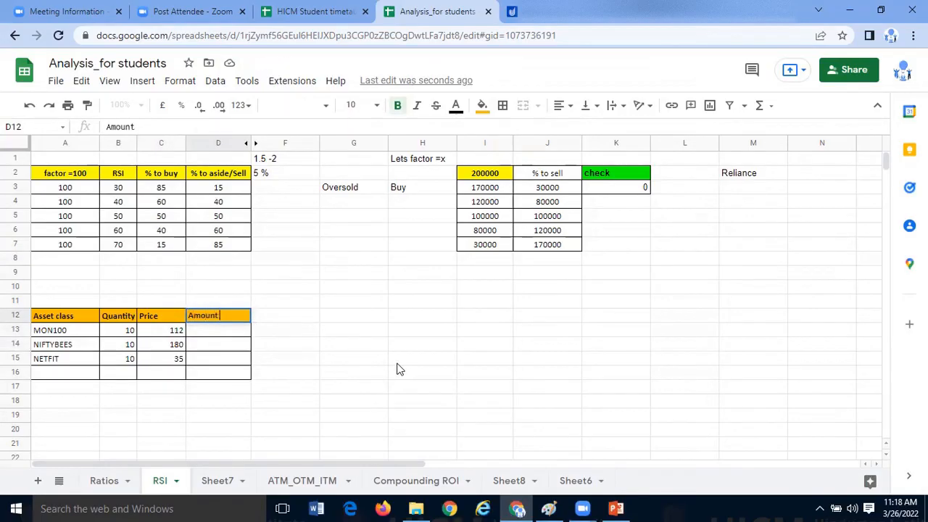
type(" of mkoney")
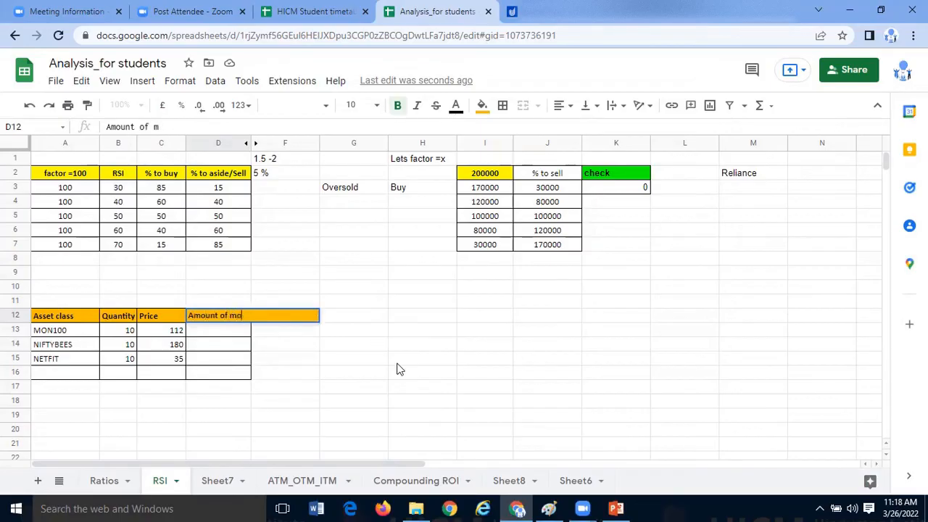
double_click(250, 144)
- Replace the heading in D12 with "Total amt"
left_click(241, 321)
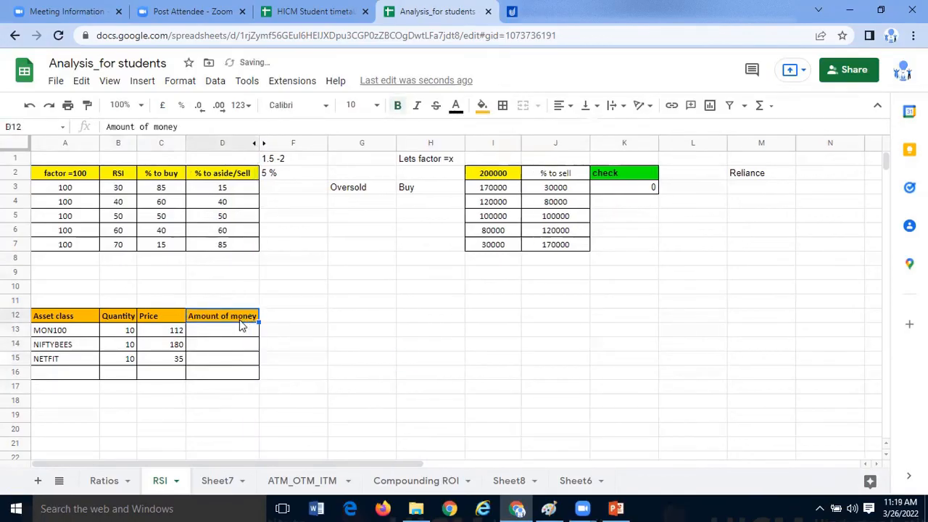
type("Total amt")
key("Return")
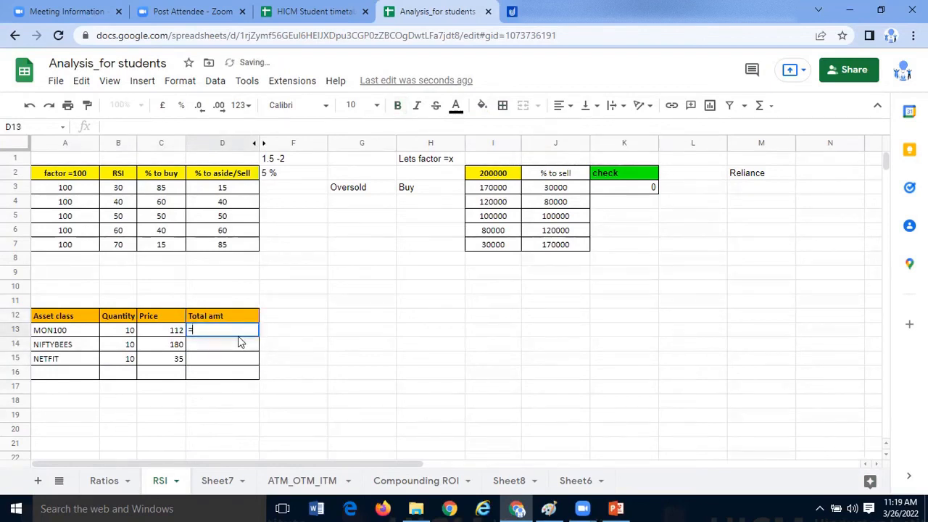
- Calculate the MON100 total in D13 with =C13*B13 and accept the suggested auto-fill for the other two assets
type("=")
left_click(173, 334)
type("*")
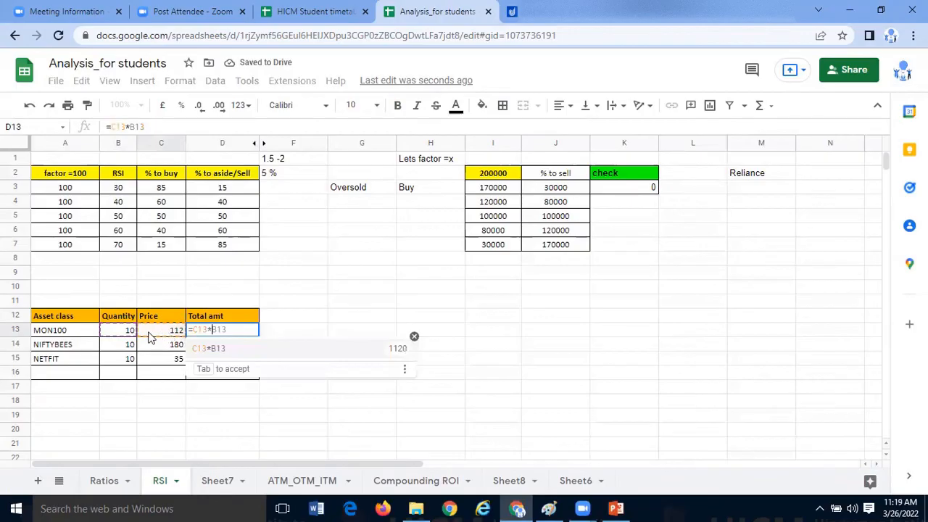
left_click(131, 334)
key("Return")
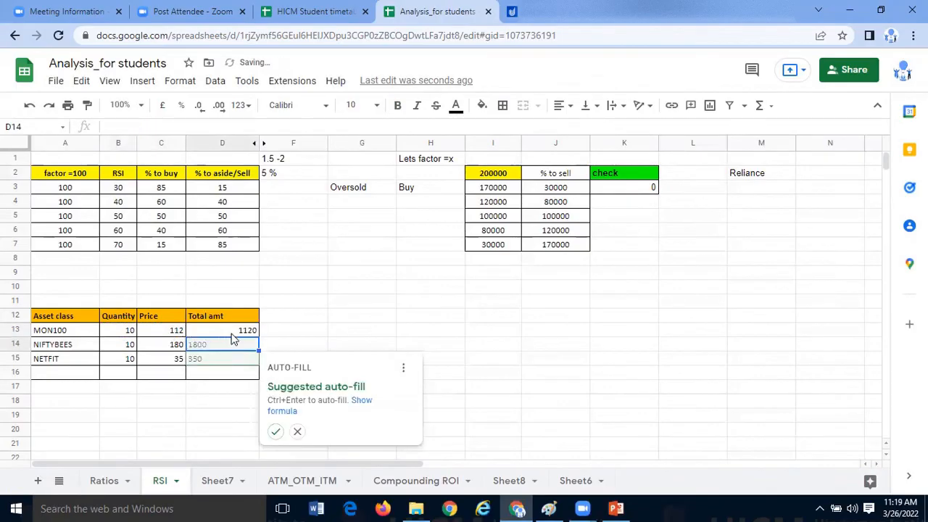
left_click(276, 433)
- Point out the total amounts in D13:D15 and dismiss the auto-fill notification
left_click_drag(254, 332, 250, 362)
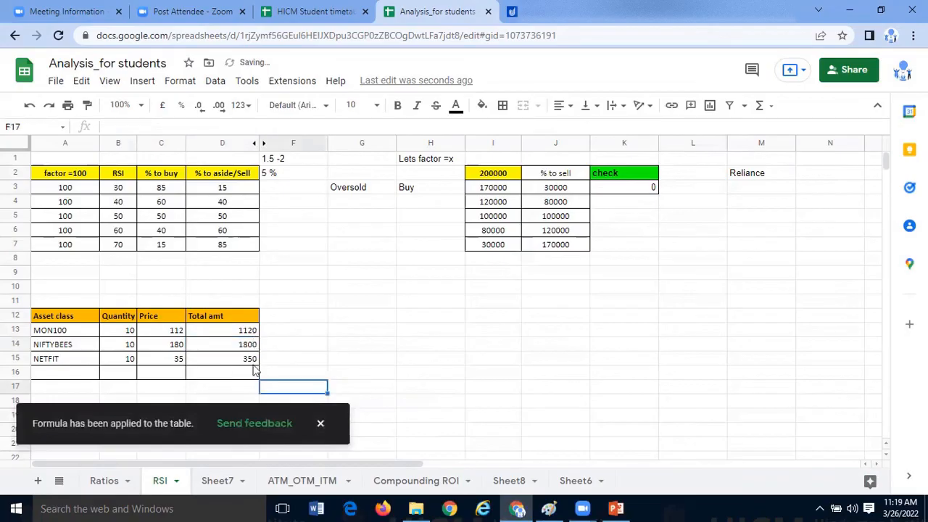
left_click(310, 345)
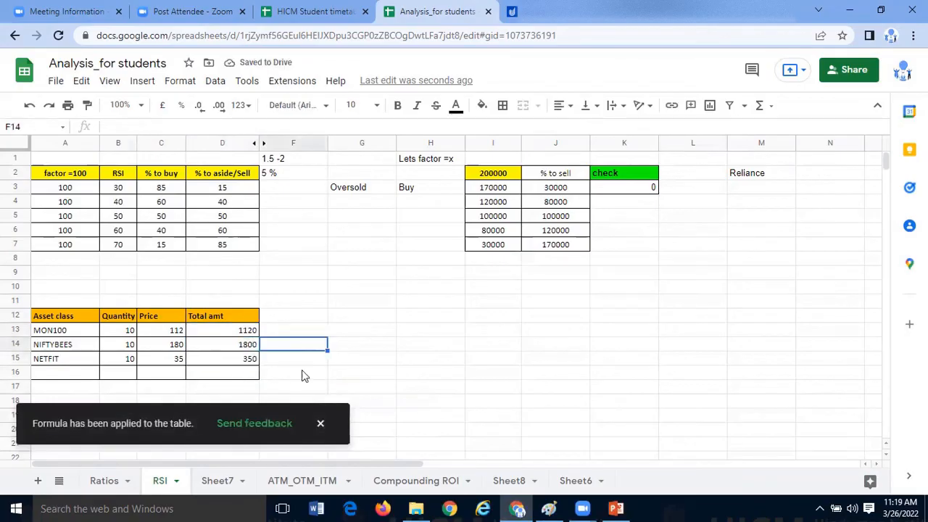
left_click(248, 374)
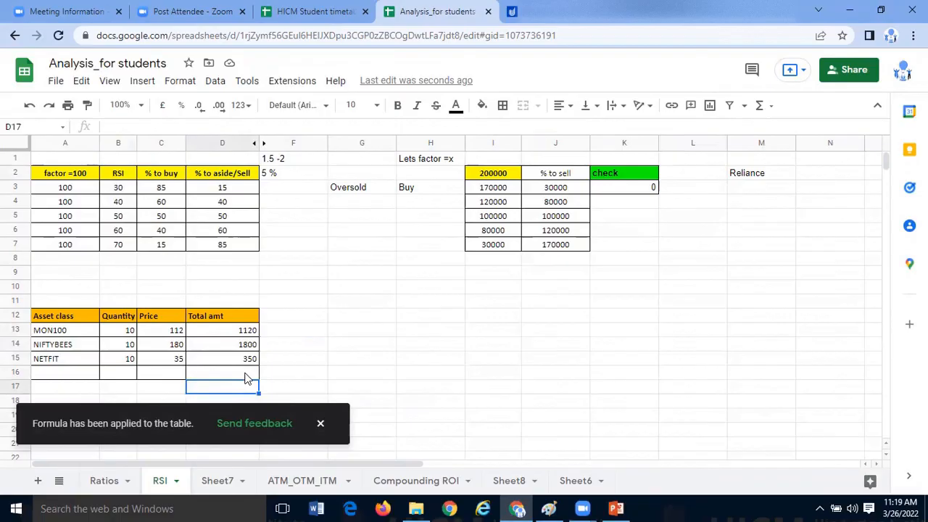
left_click(321, 426)
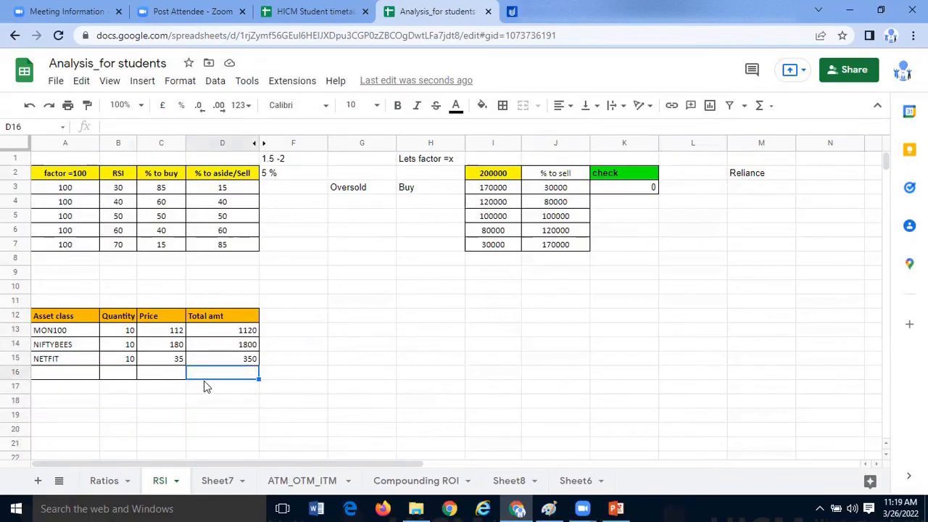
- Enter the label "Total capital" in C16 of the ETF table
left_click(175, 376)
type("Total")
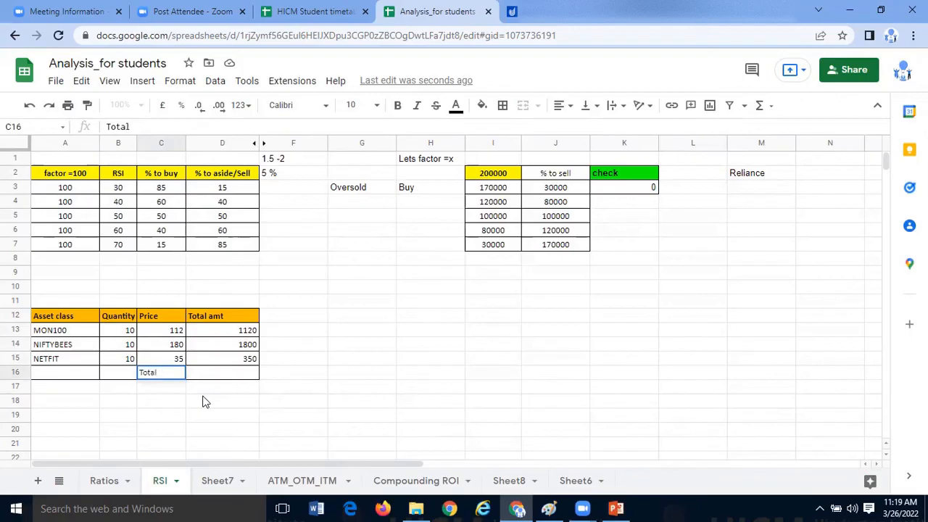
type(" capital")
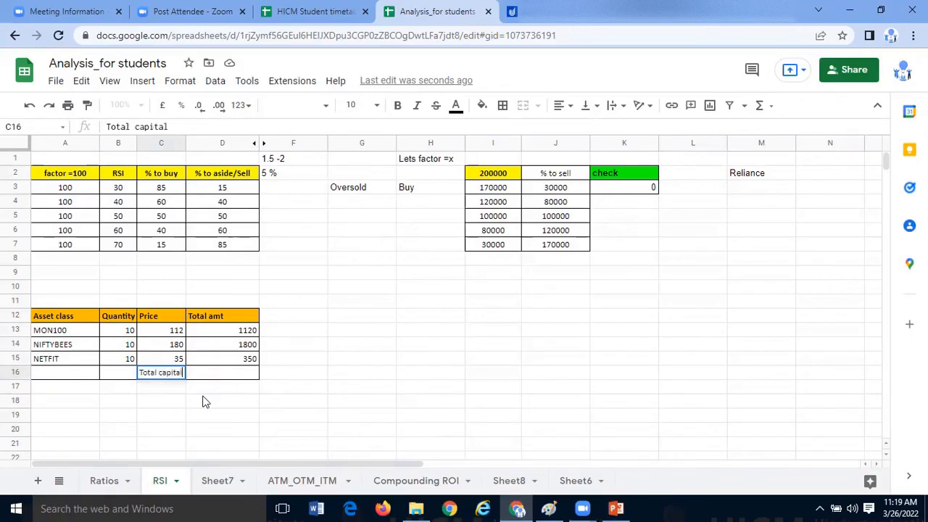
- Sum the total amounts of the three assets in D16 with =SUM(D13:D15)
left_click(250, 372)
type("=")
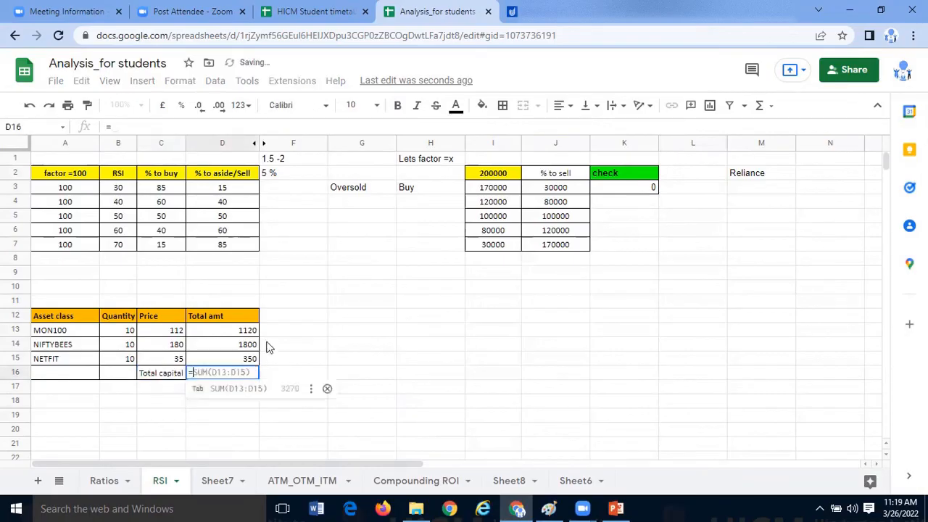
left_click(769, 106)
left_click(775, 130)
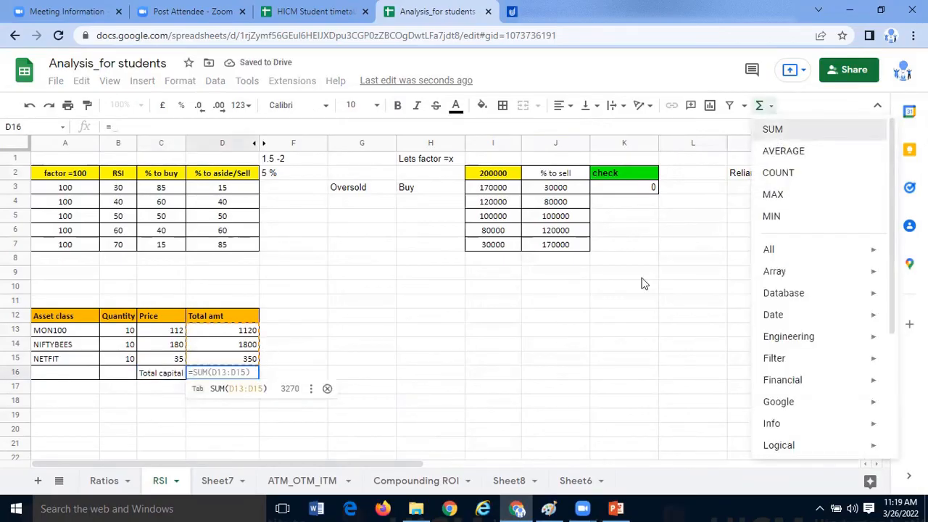
key("Return")
left_click(216, 376)
type("=SUM(")
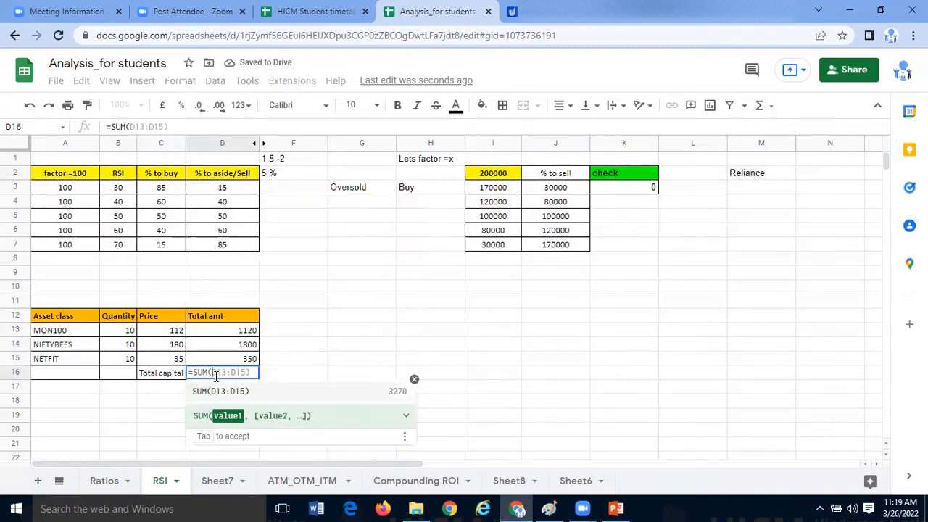
key("Tab")
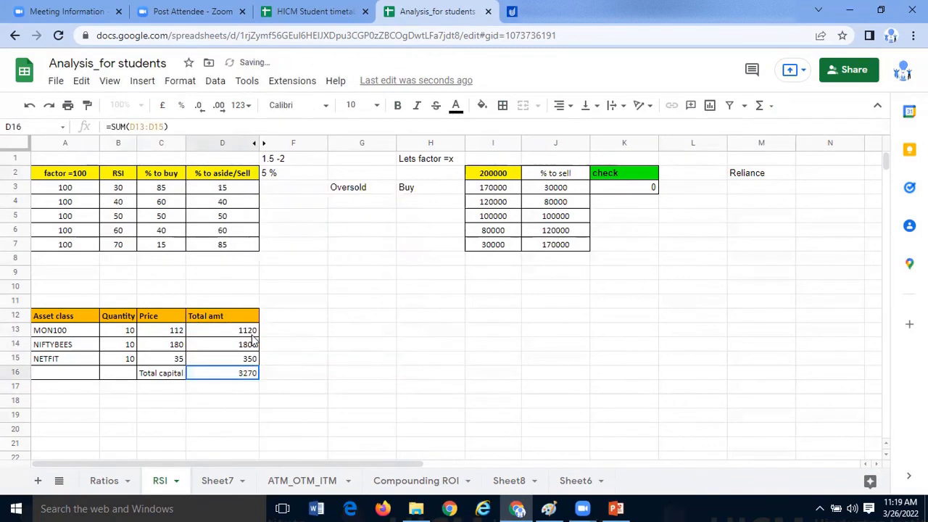
- Calculate MON100's percentage share of the total capital in F13 with =D13/D16*100
left_click(290, 333)
type("=")
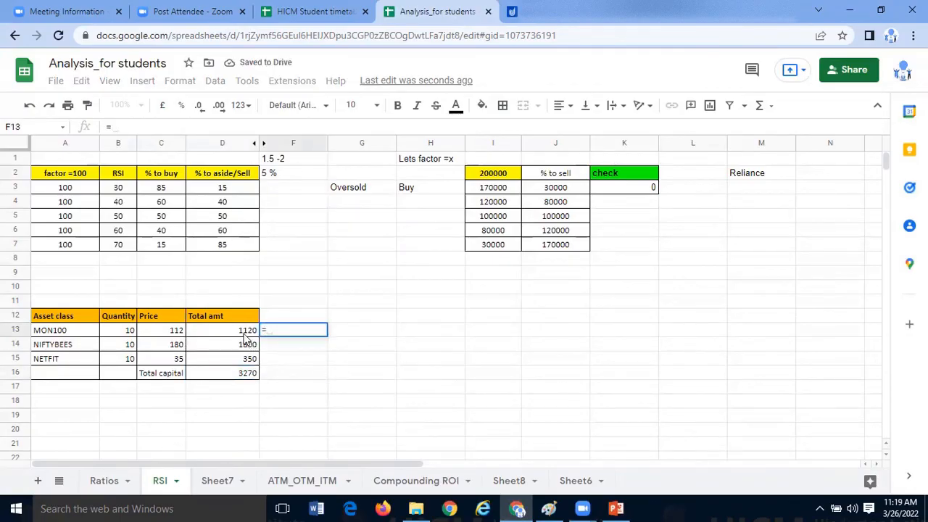
left_click(245, 335)
type("/")
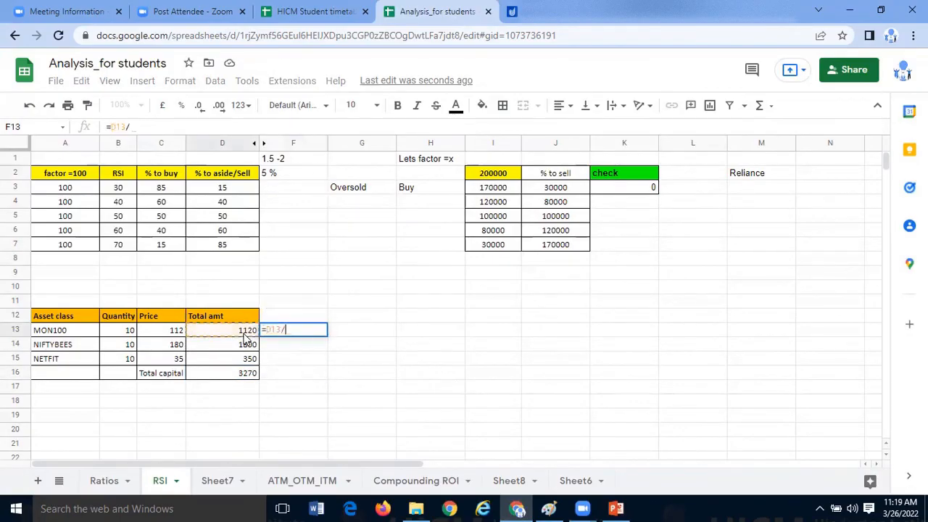
left_click(245, 373)
type("*100")
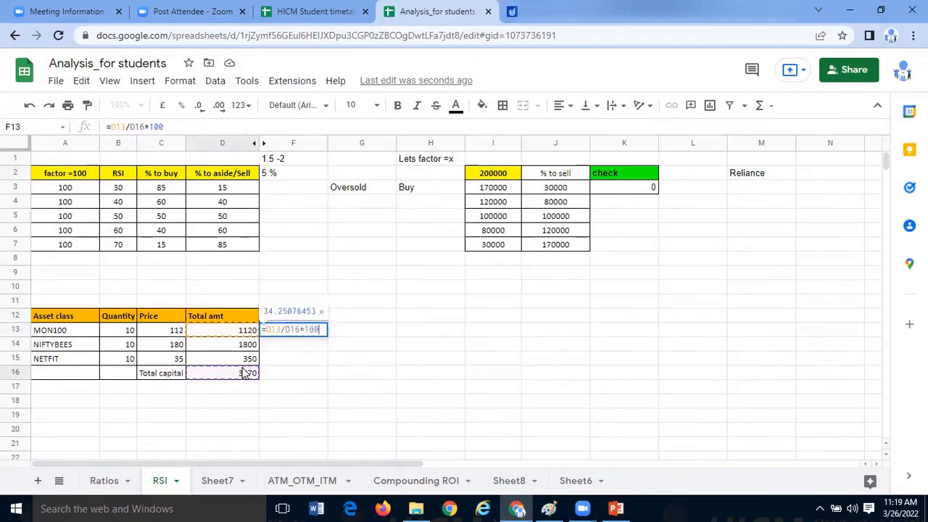
key("Return")
- Copy the MON100 percentage formula from F13 to F14 for NIFTYBEES
key("Up")
key("ctrl+c")
key("Down")
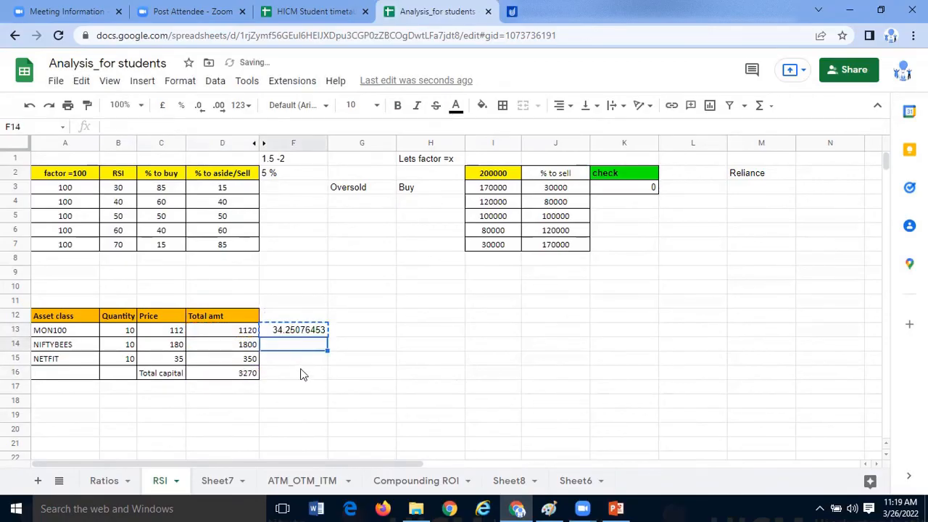
key("ctrl+v")
key("Up")
left_click(300, 351)
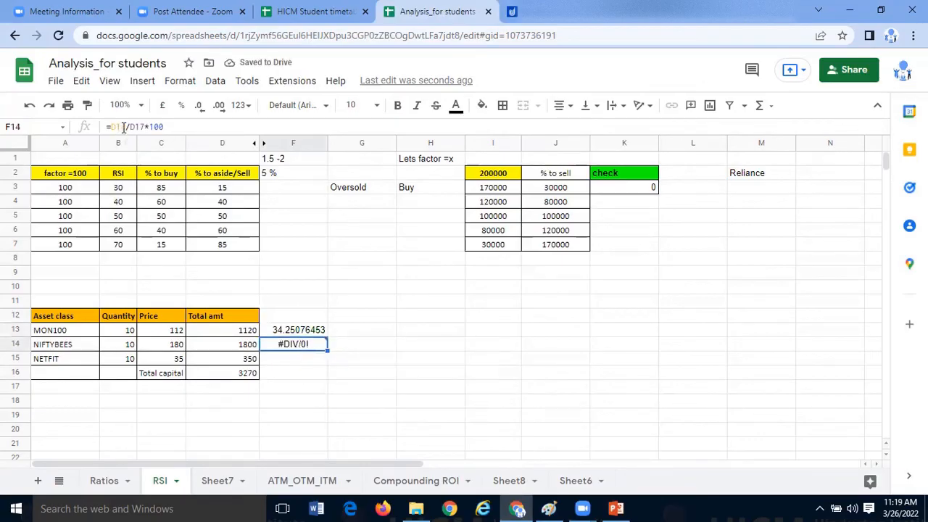
left_click_drag(123, 127, 114, 126)
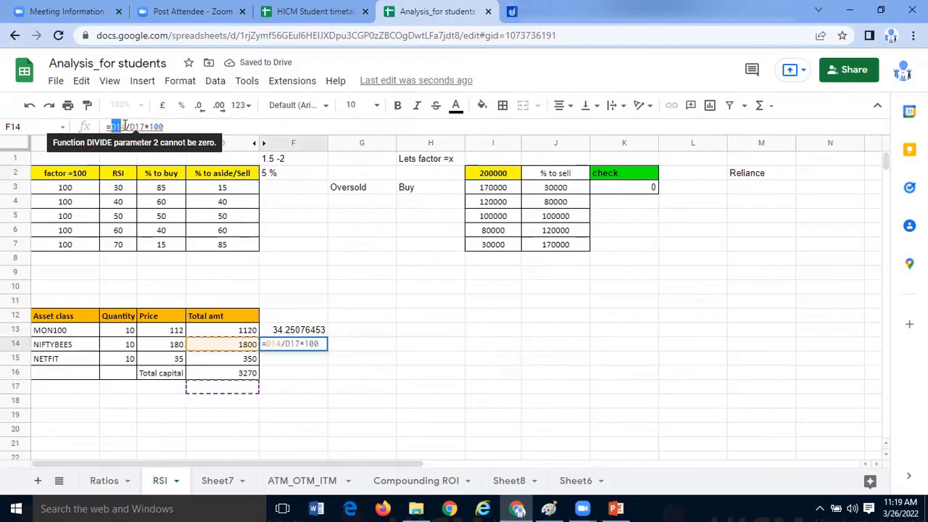
left_click(125, 126)
key("BackSpace")
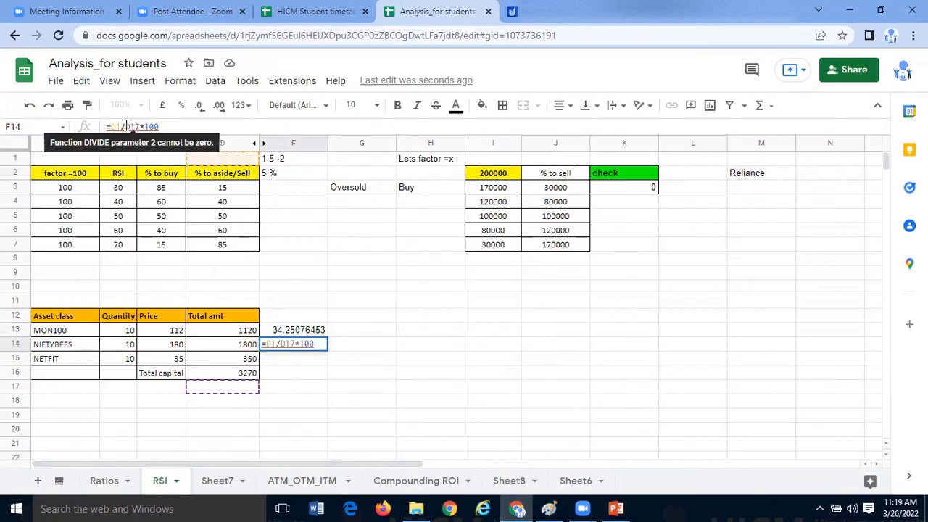
left_click(308, 334)
type("=")
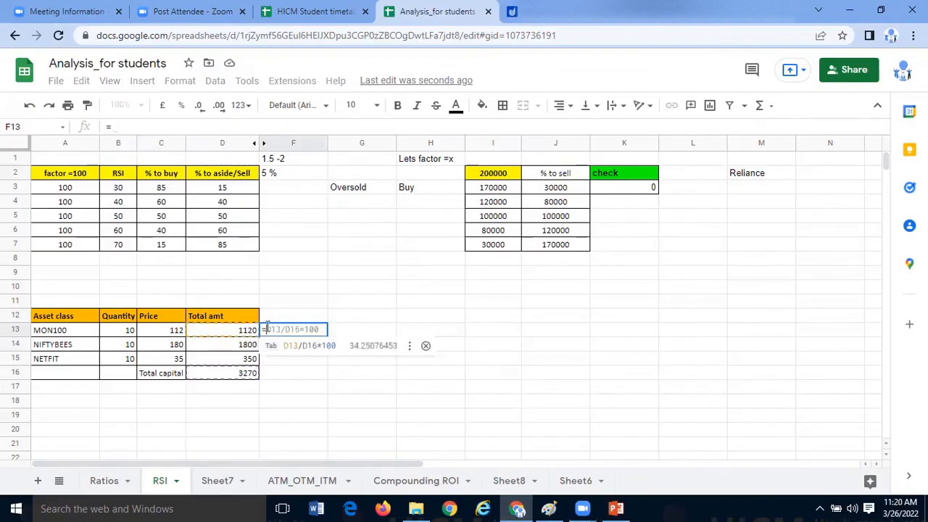
left_click(253, 333)
key("Tab")
key("Return")
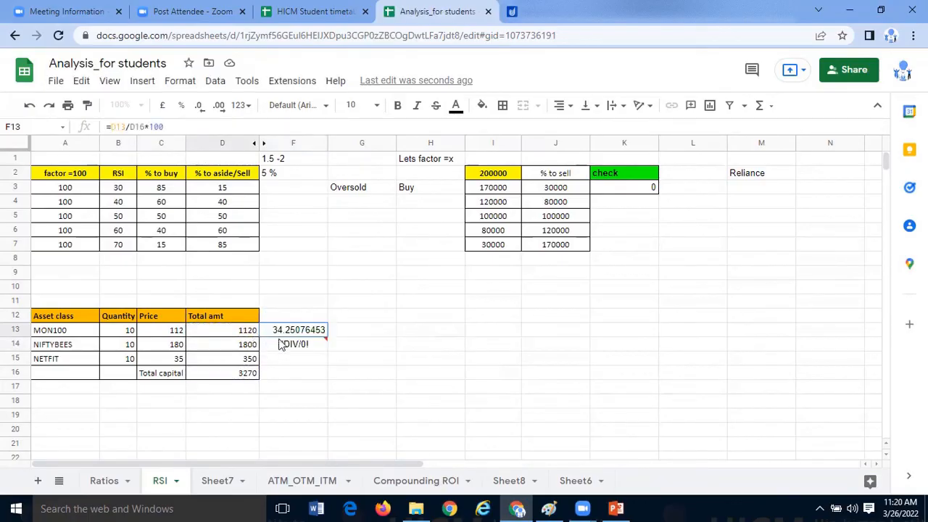
- Correct the divisor in F14 so the NIFTYBEES formula reads =D14/D16*100
left_click(143, 126)
key("BackSpace")
type("6")
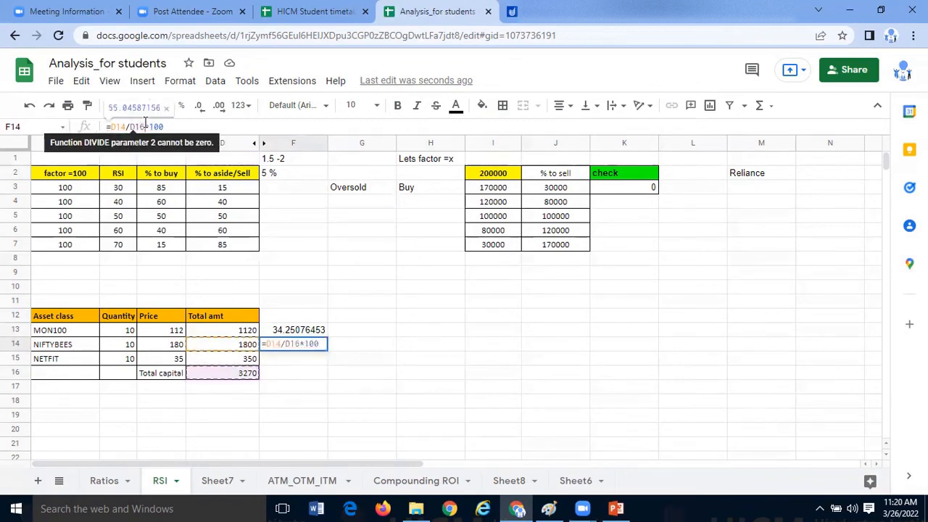
key("Return")
- Copy the percentage formula from F14 to F15 and correct it to =D15/D16*100 for NETFIT
left_click(298, 348)
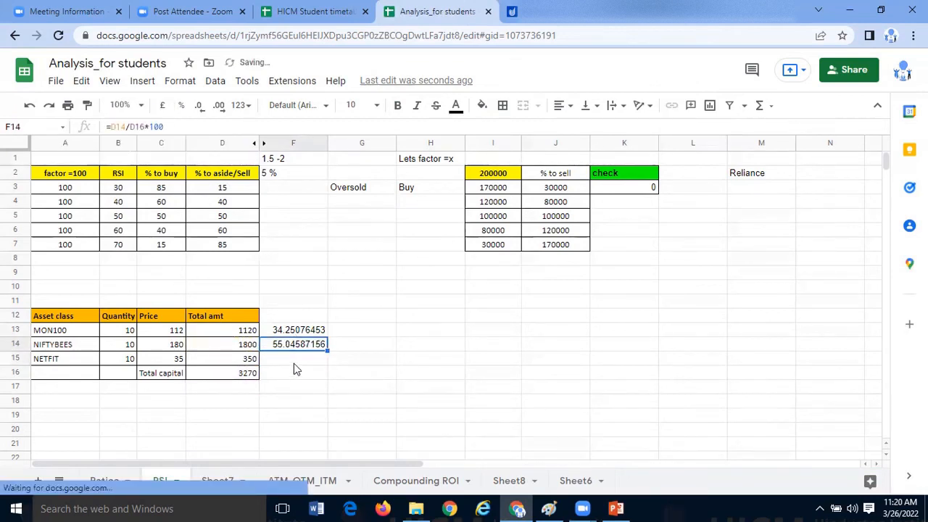
left_click(305, 359)
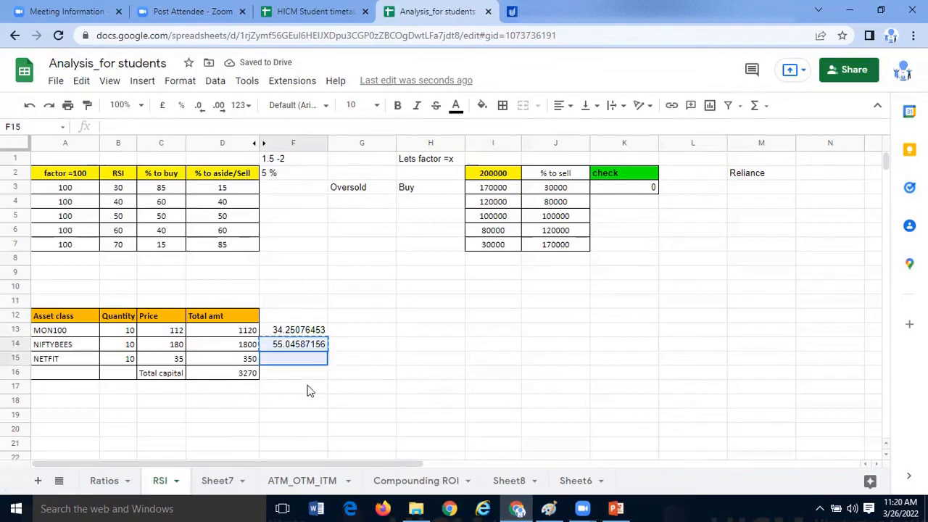
key("ctrl+v")
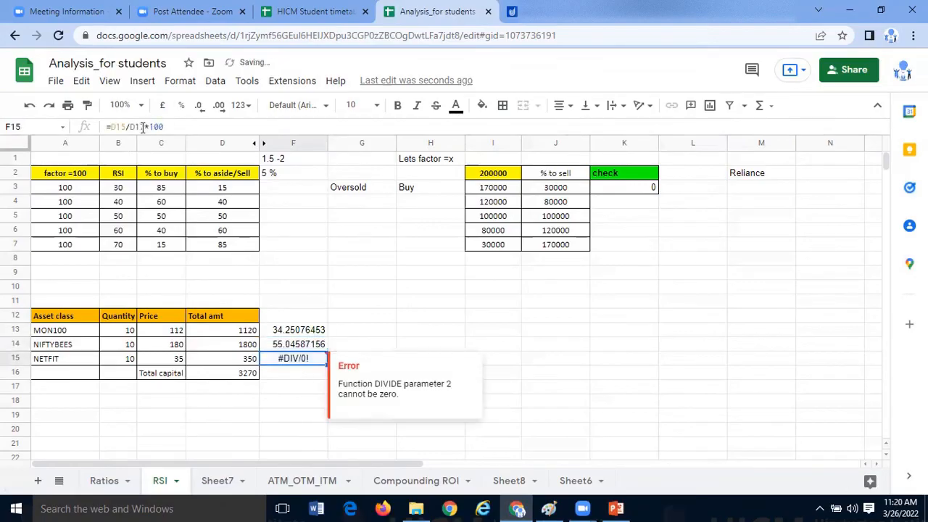
left_click(148, 127)
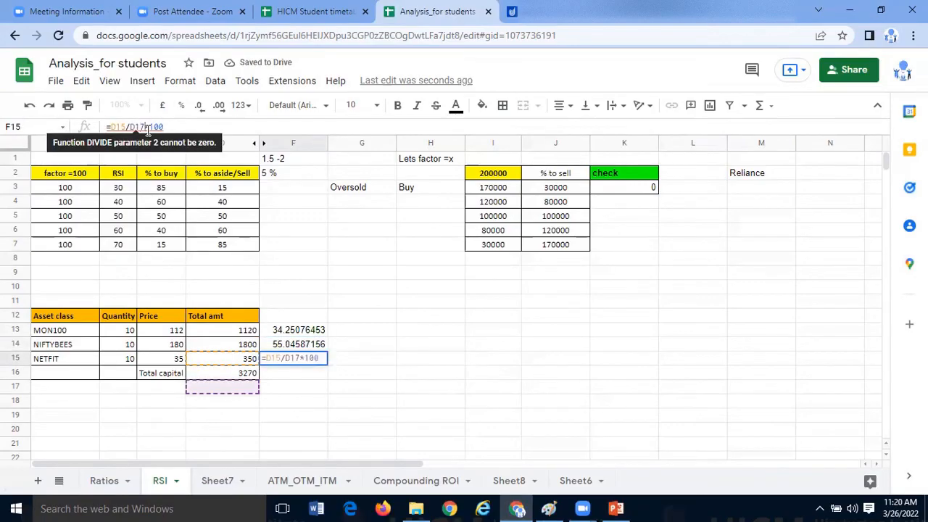
key("BackSpace")
type("6")
key("Return")
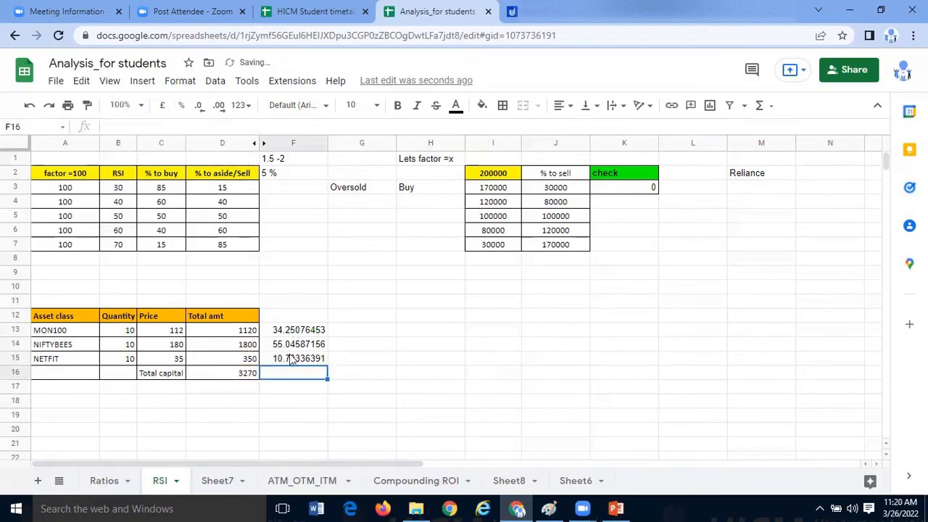
- Reduce the decimal places of the percentages in F13:F15 to whole numbers
left_click_drag(293, 331, 293, 358)
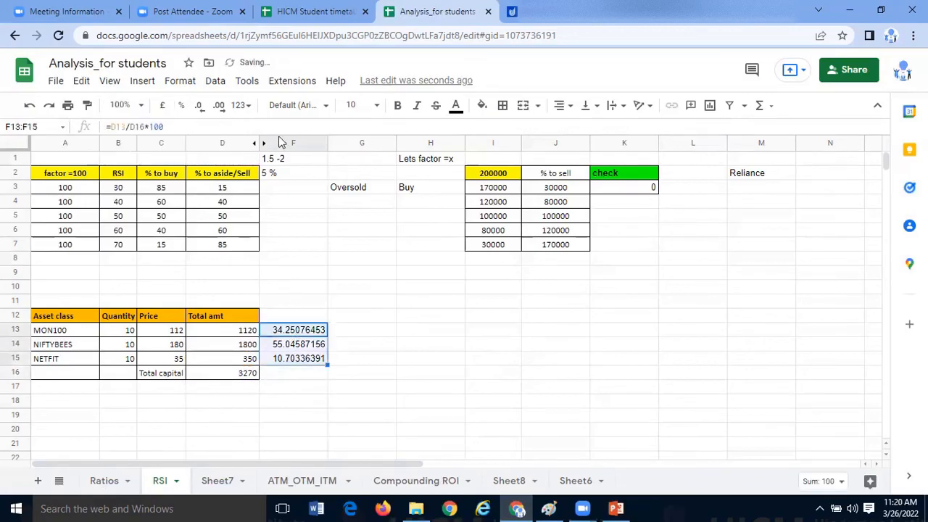
left_click(200, 106)
left_click(200, 106)
left_click(200, 106)
left_click(200, 106)
left_click(200, 106)
left_click(200, 106)
left_click(200, 106)
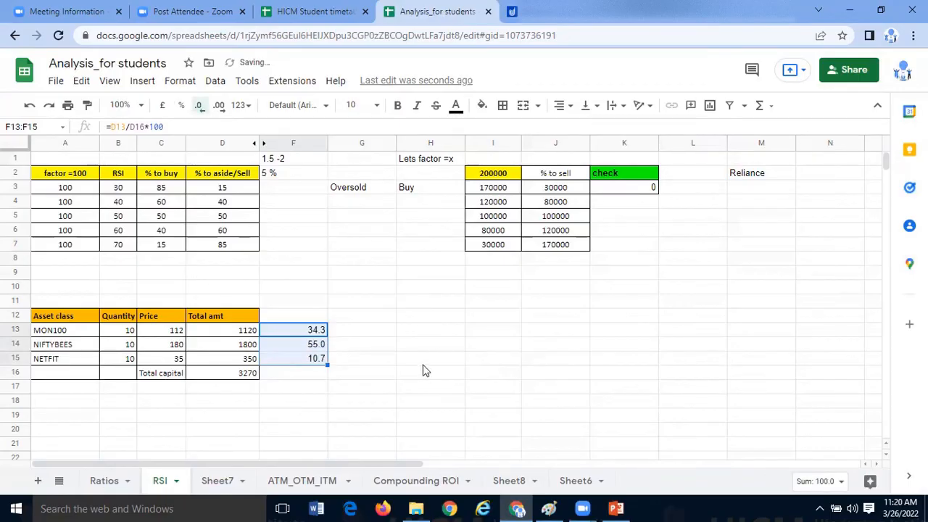
left_click(405, 387)
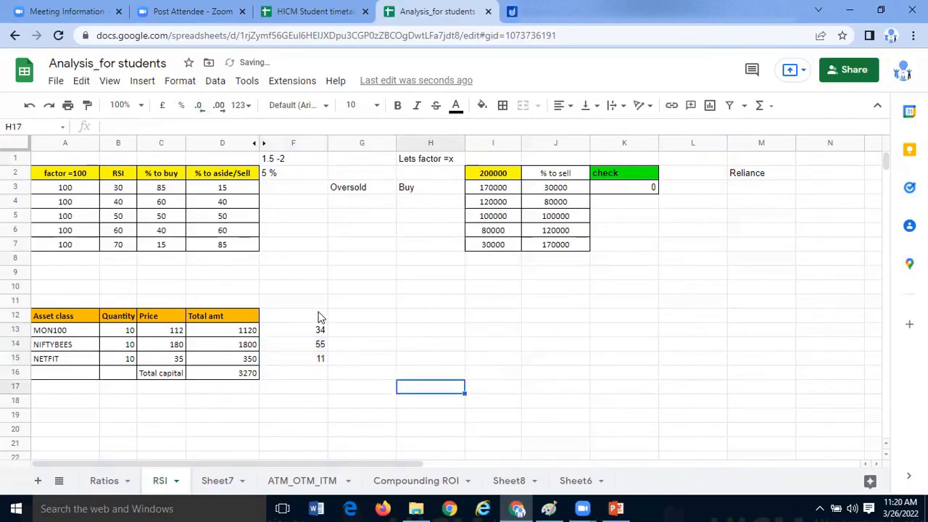
- Enter the heading "% invested" in F12 above the percentages
left_click(320, 316)
type("% investte")
key("BackSpace")
key("BackSpace")
key("BackSpace")
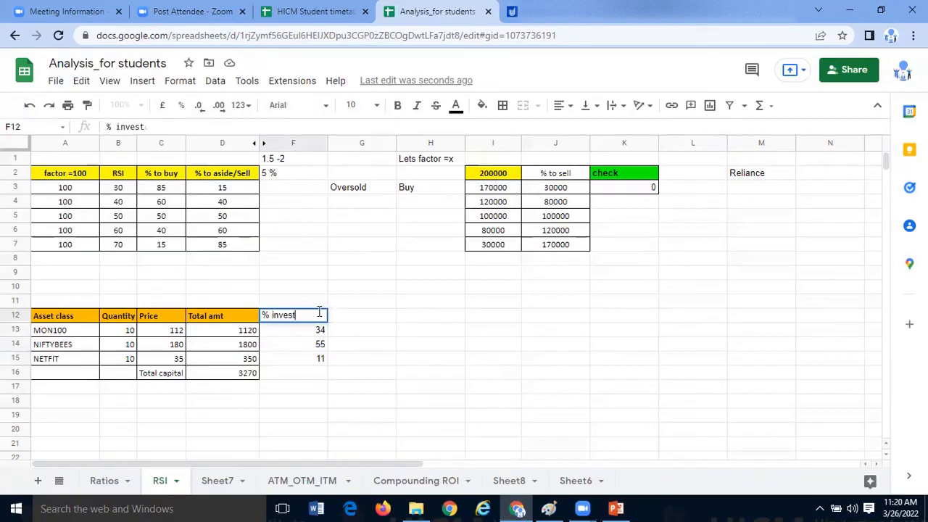
left_click(362, 341)
left_click(246, 332)
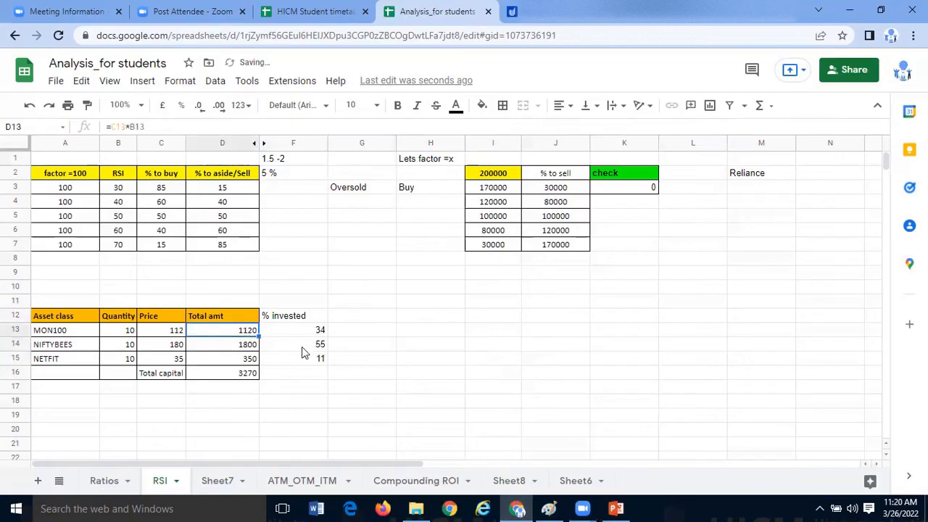
- Copy the header formatting of "Total amt" in D12 to the "% invested" heading in F12
left_click(229, 319)
left_click(87, 105)
left_click(319, 316)
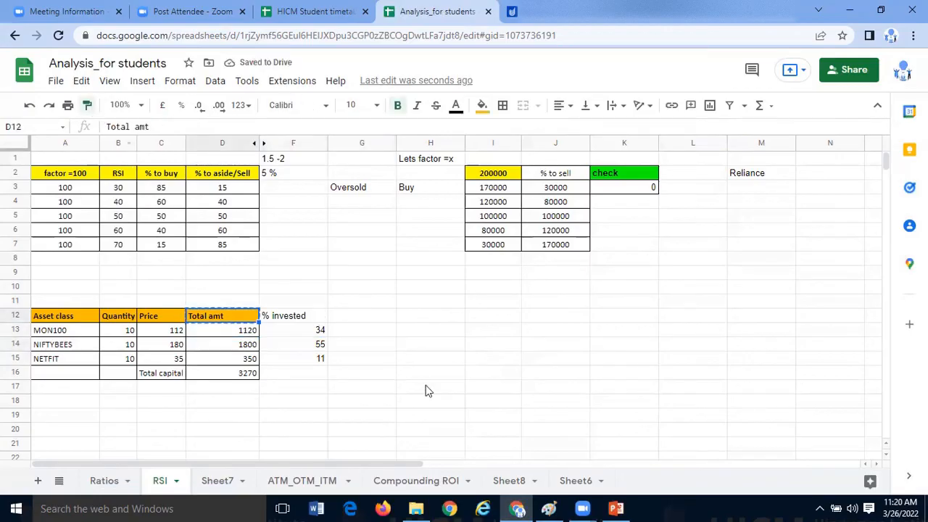
- Apply all borders to the whole ETF table, A12:F16
left_click_drag(93, 319, 302, 377)
left_click(503, 105)
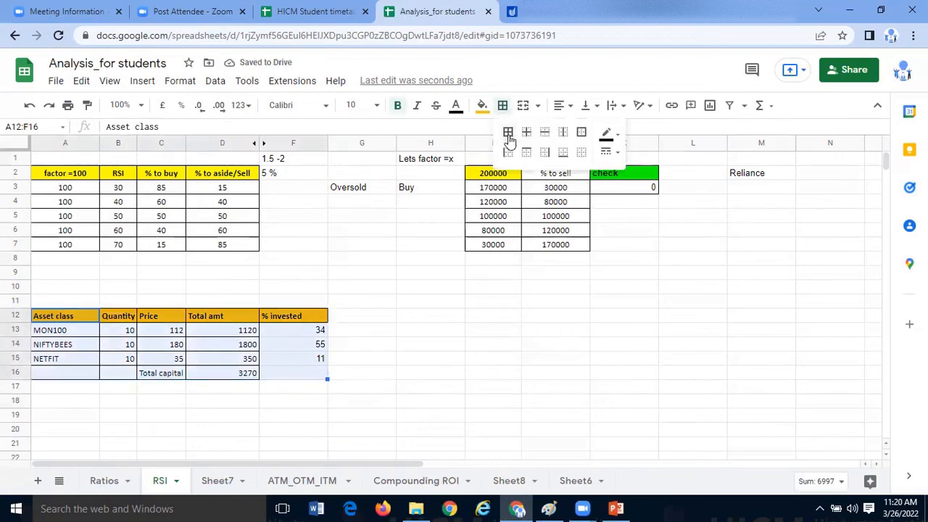
left_click(343, 378)
left_click(320, 332)
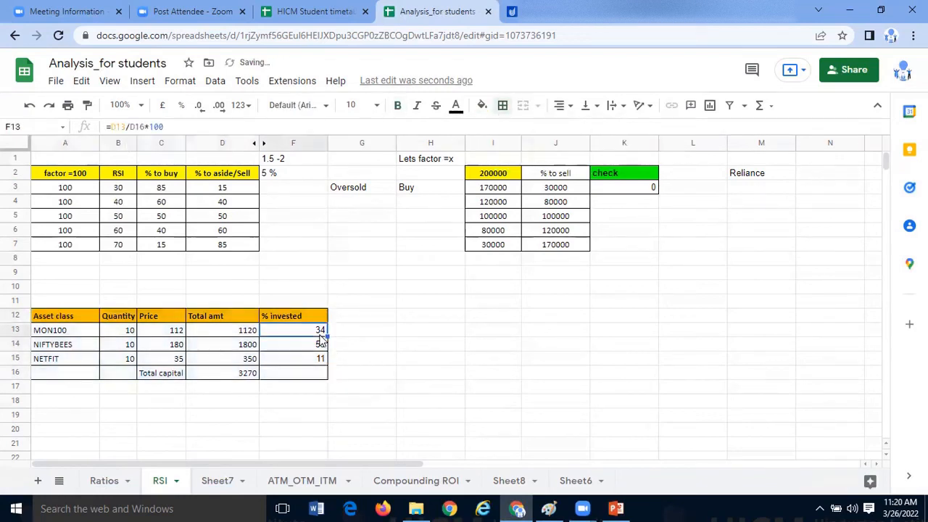
left_click(320, 304)
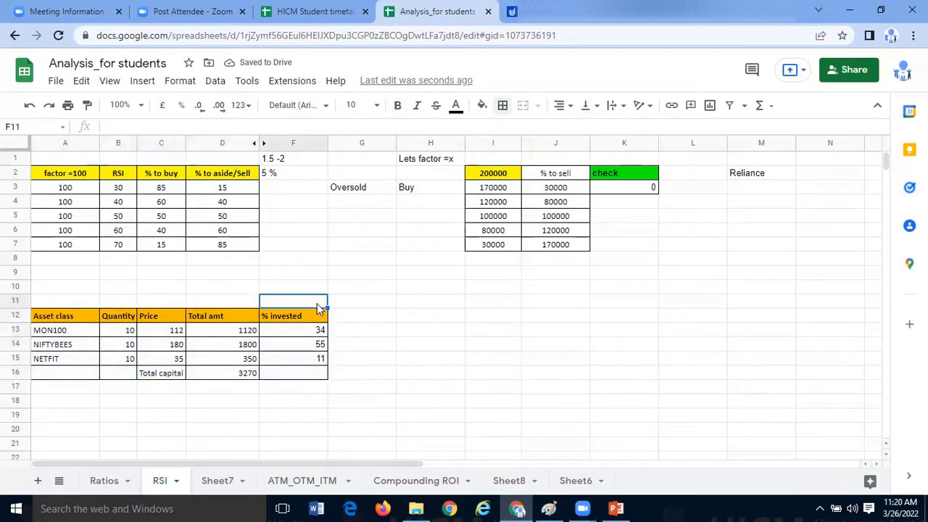
- Copy the cell formatting of D13 to the percentages in F13:F15 and show them without decimals
left_click(250, 333)
left_click(88, 109)
left_click_drag(319, 332, 317, 362)
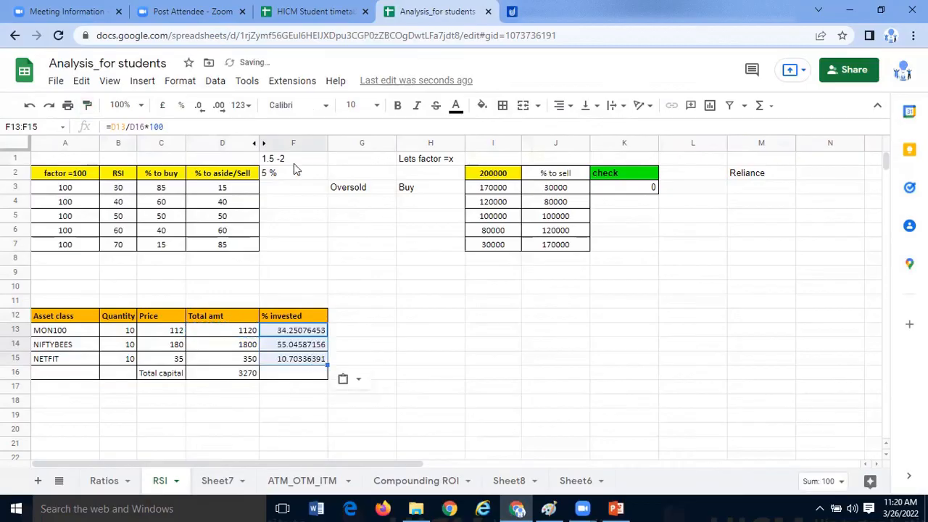
left_click(200, 108)
left_click(201, 109)
left_click(200, 109)
left_click(200, 109)
left_click(200, 109)
left_click(201, 108)
left_click(199, 107)
left_click(200, 108)
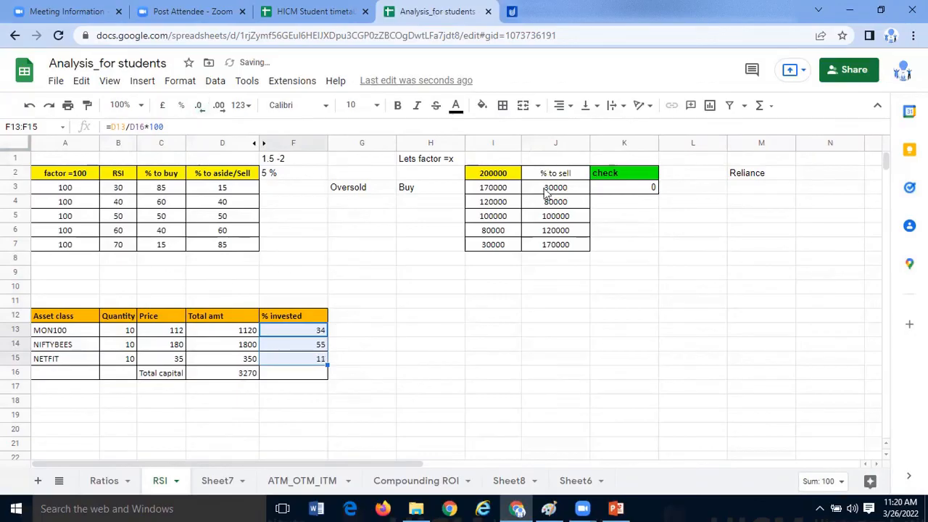
- Center the percentages in F13:F15 horizontally
left_click(564, 106)
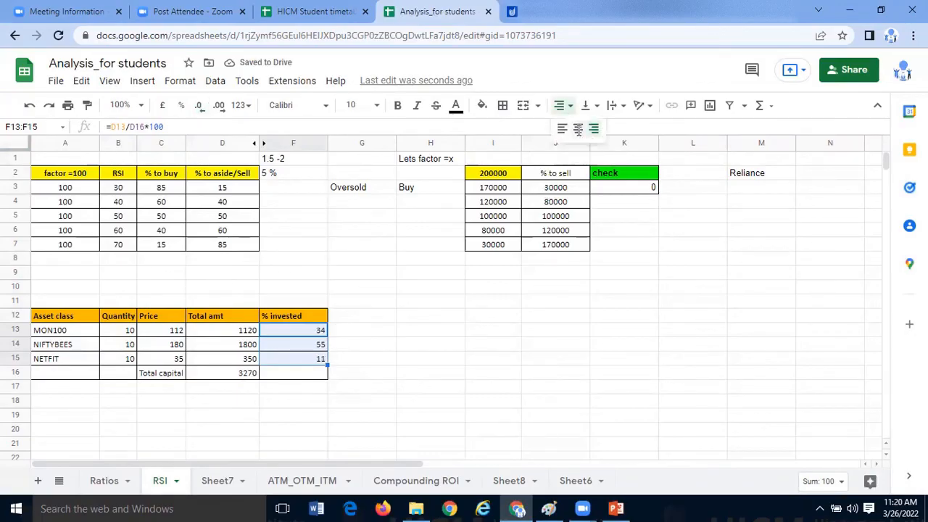
left_click(578, 129)
left_click(371, 359)
left_click(316, 335)
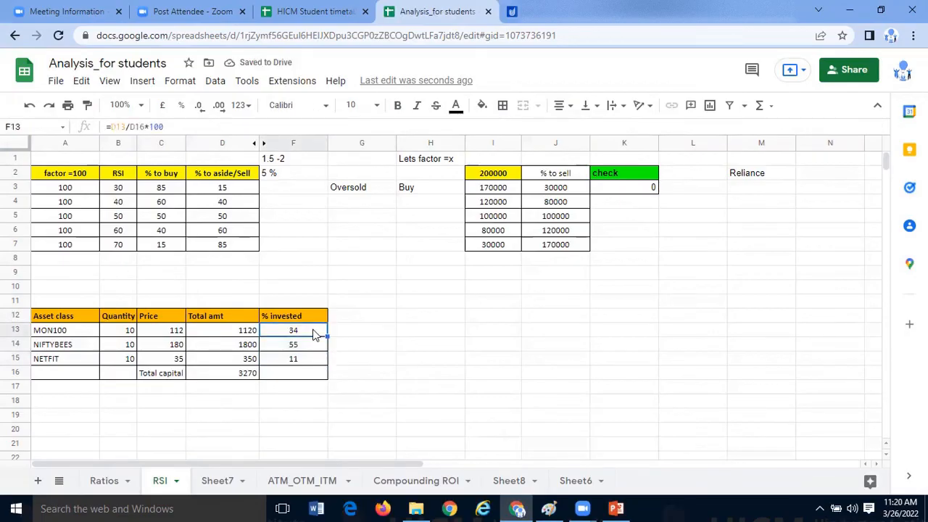
left_click(356, 364)
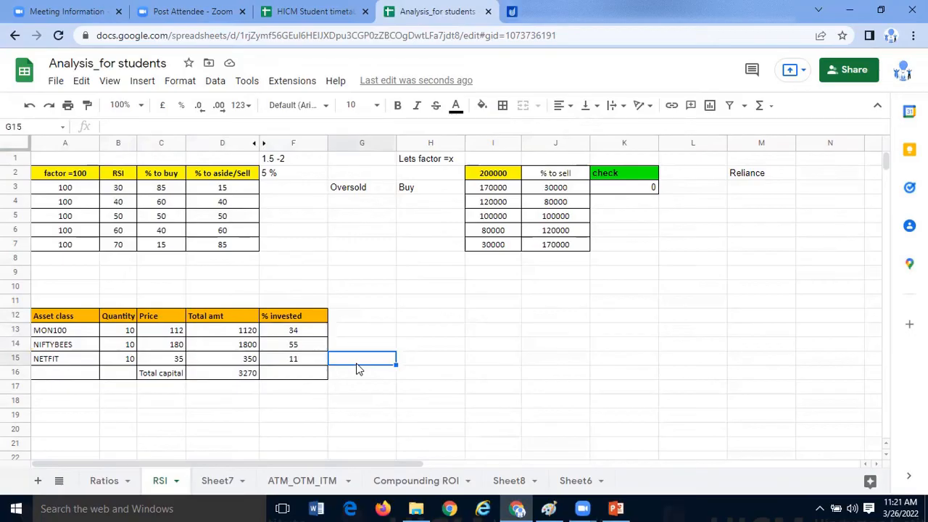
- Examine the three asset classes listed in A13:A15 of the ETF table
left_click(420, 336)
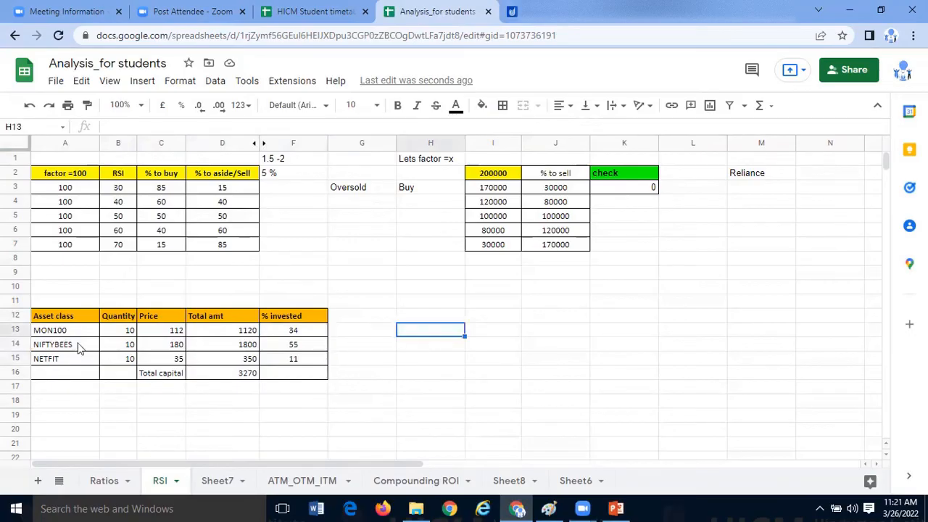
left_click_drag(72, 331, 81, 361)
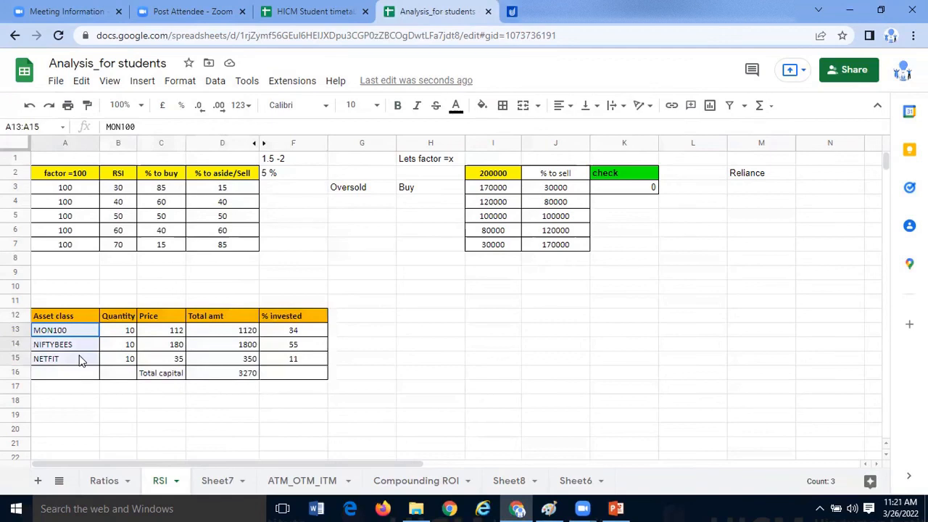
left_click(85, 391)
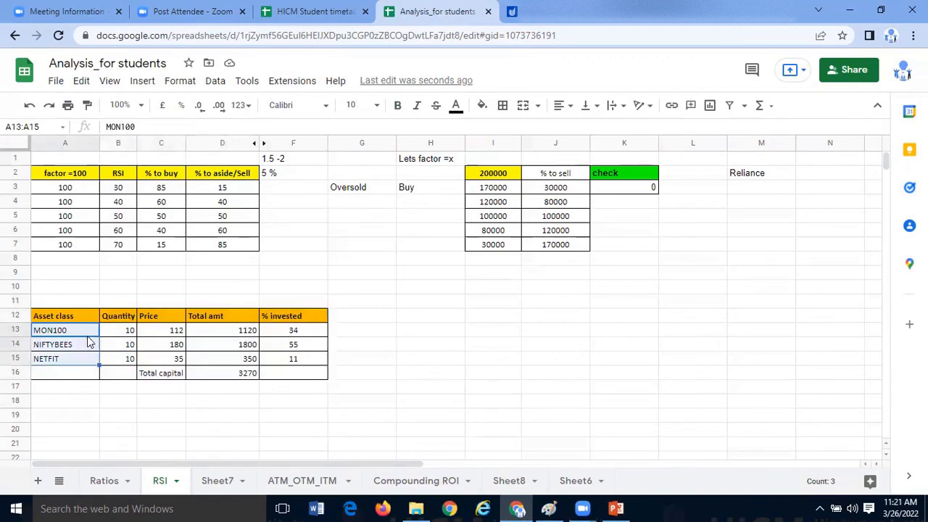
left_click(85, 334)
left_click(87, 360, "shift")
left_click(87, 393)
left_click_drag(90, 331, 90, 369)
left_click(89, 392)
left_click(88, 398)
left_click_drag(90, 336, 93, 368)
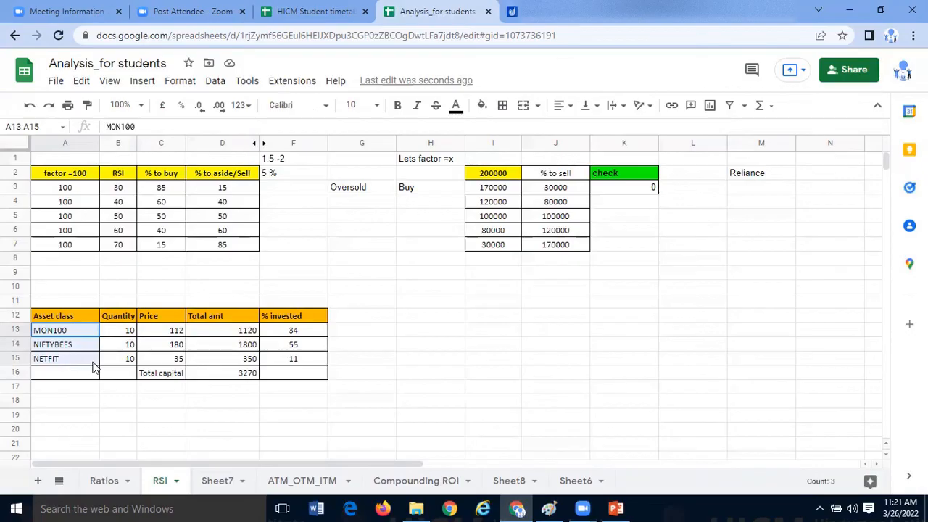
- Narrow column A slightly and enter the label "Portflio manager" in F10
left_click_drag(99, 142, 86, 143)
left_click(309, 288)
type("Pro")
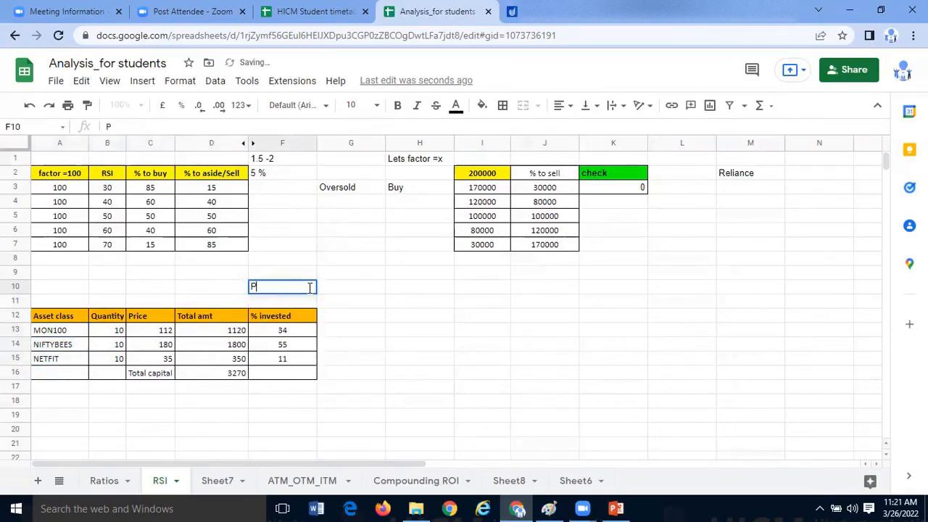
key("BackSpace")
key("BackSpace")
type("or")
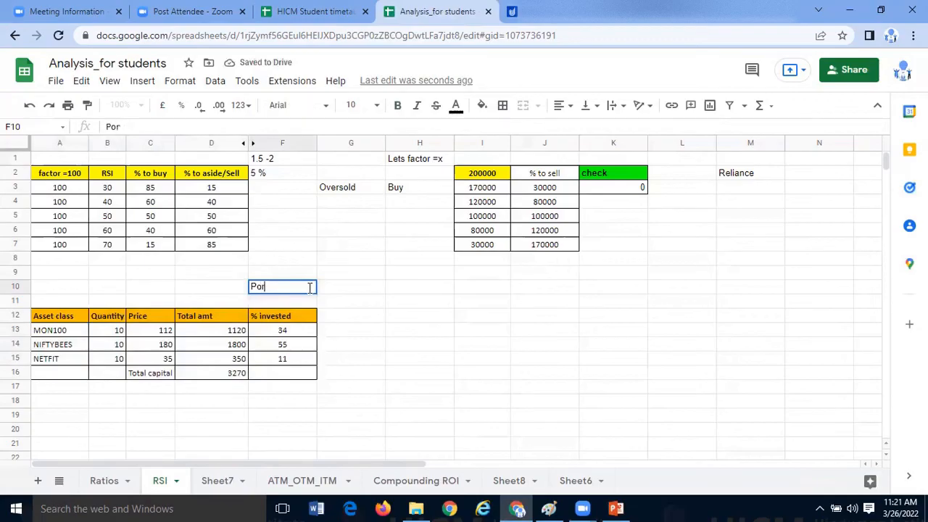
type("tflio manager")
key("Return")
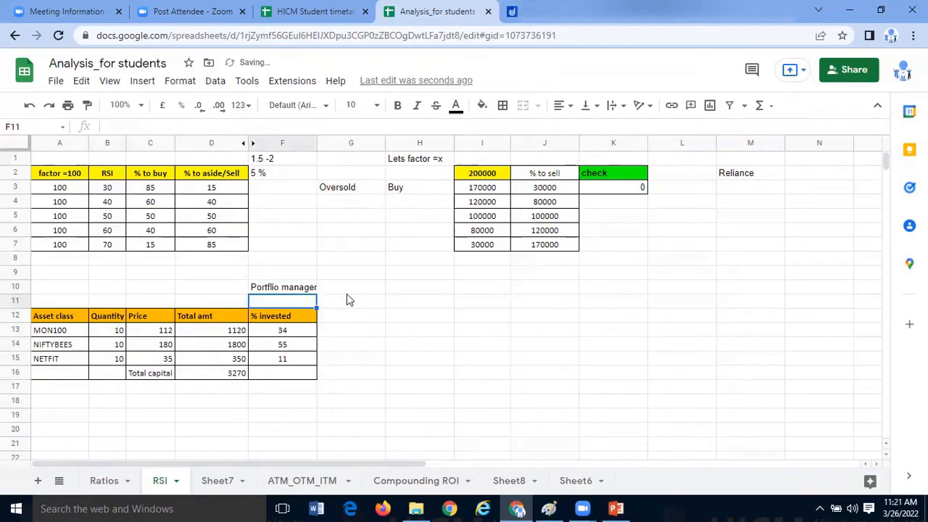
- Calculate an equal three-way split in G13, beside the MON100 percentage, with the formula =100/3
left_click(354, 306)
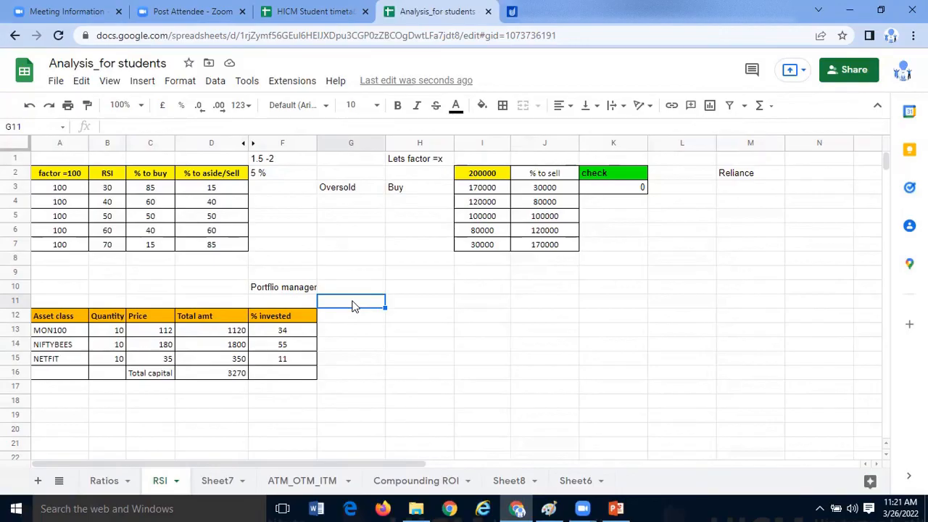
left_click(291, 331)
left_click(291, 312)
left_click(292, 332)
key("Right")
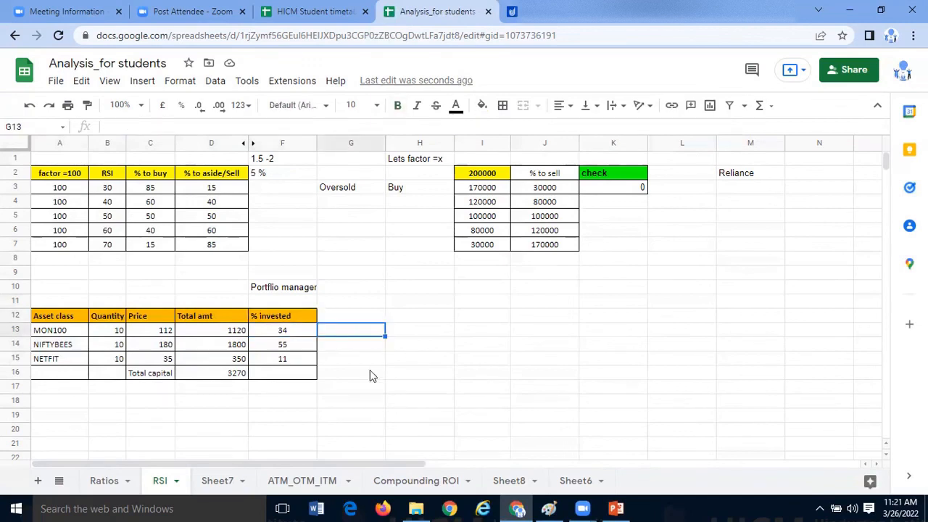
type("=")
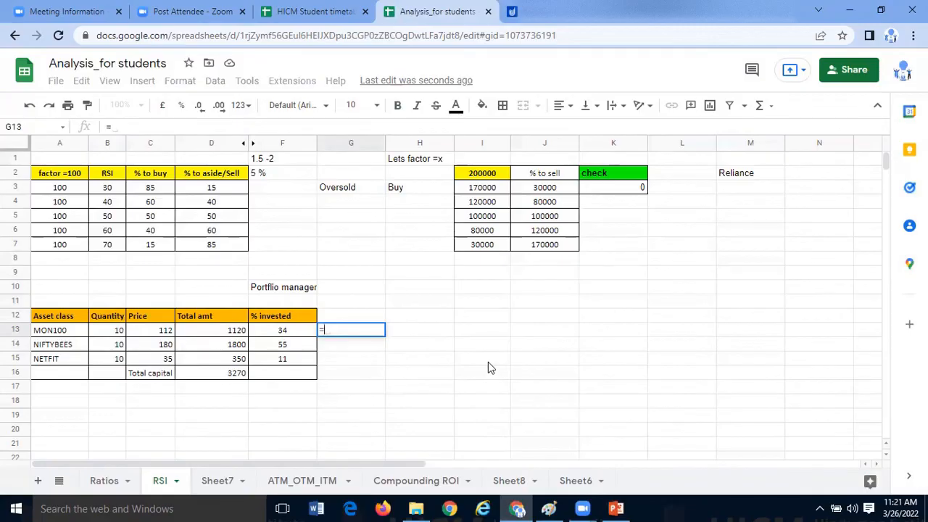
type("100/3")
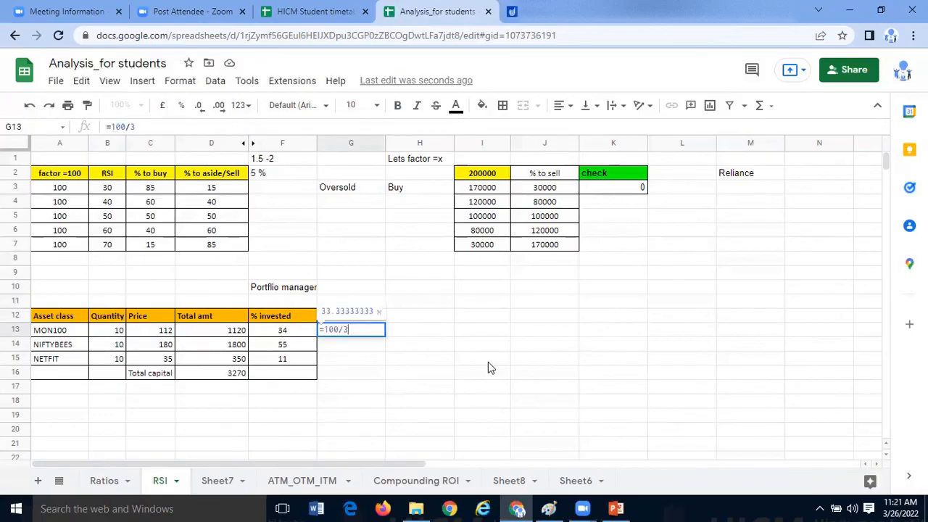
key("Return")
left_click(368, 326)
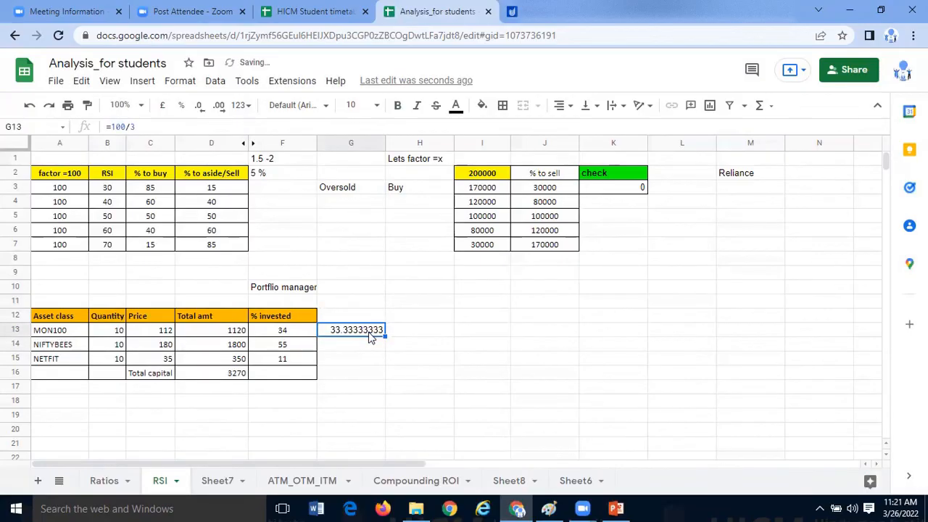
- Compare the quantities, prices and amounts in B13:D15 with the invested percentages of NIFTYBEES and NETFIT
left_click(353, 359)
left_click(310, 334)
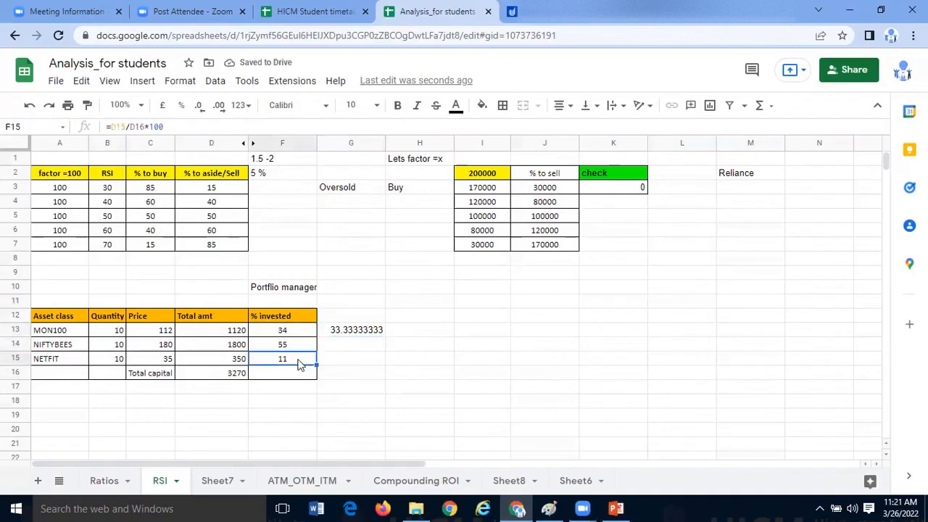
left_click_drag(120, 332, 121, 359)
left_click_drag(209, 363, 212, 362)
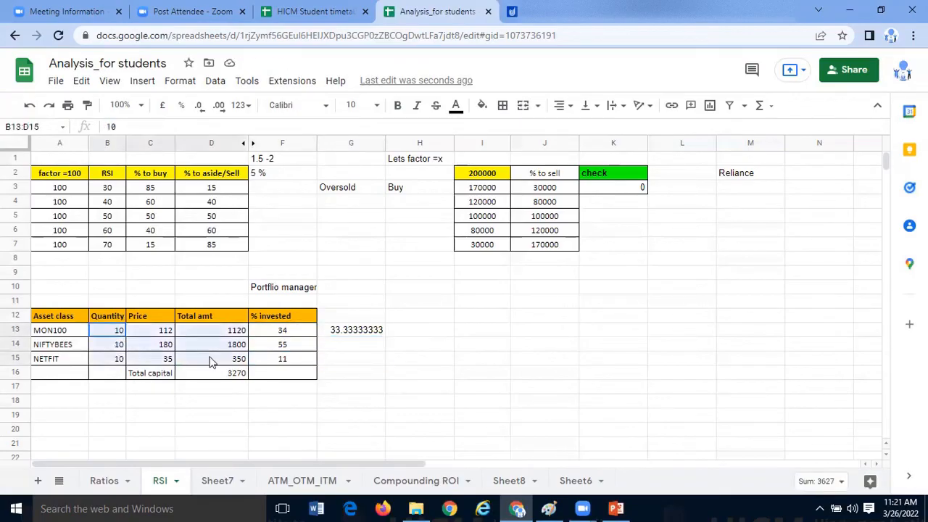
left_click(235, 386)
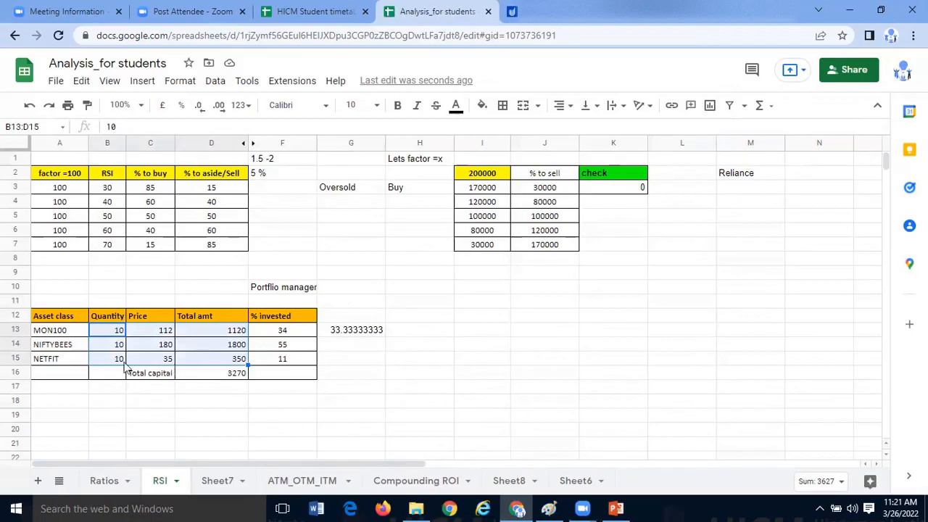
left_click_drag(116, 359, 203, 362)
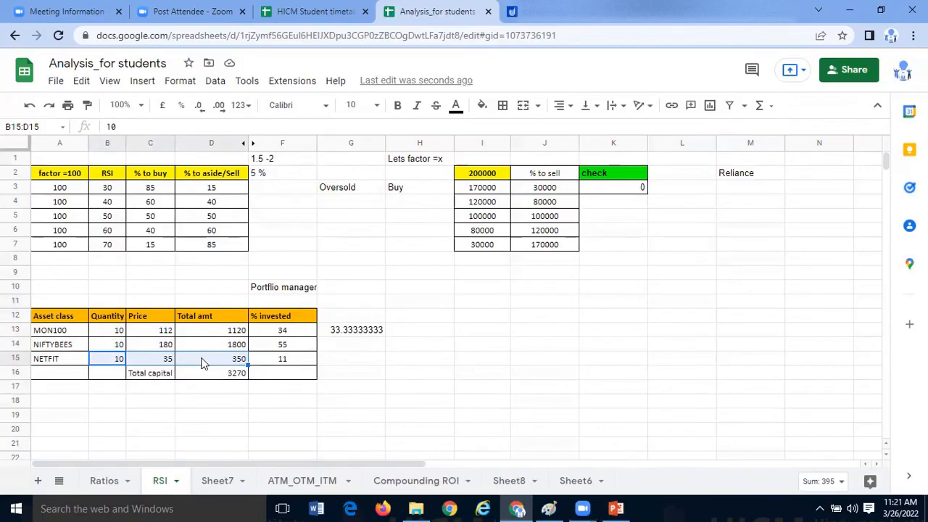
left_click(305, 359)
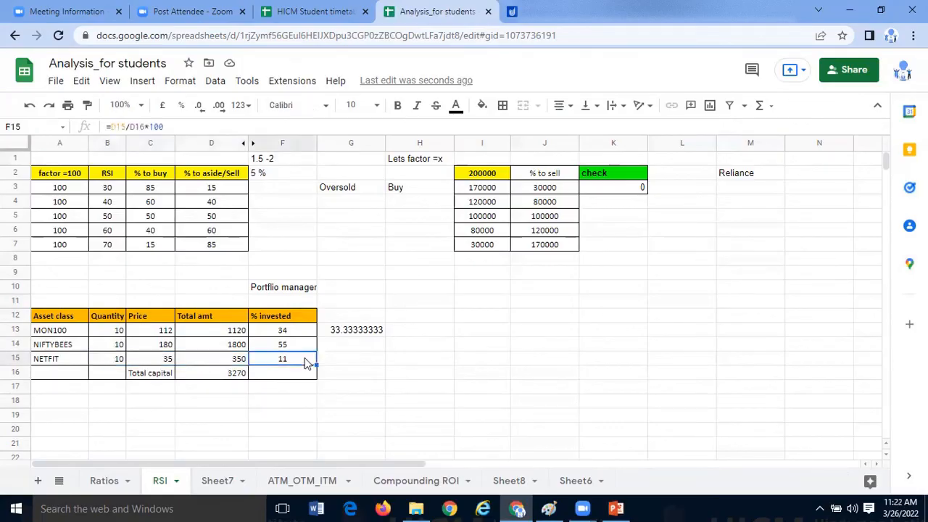
left_click(297, 348)
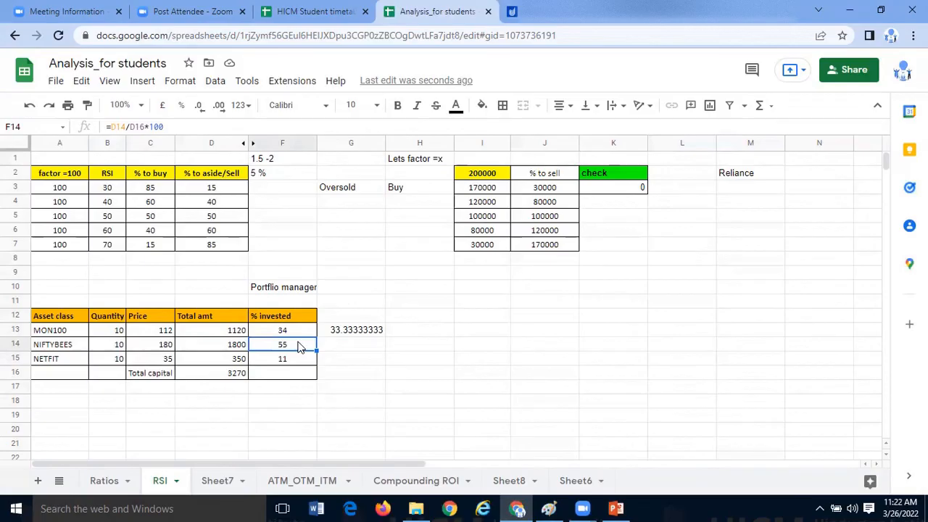
- Review the NIFTYBEES and NETFIT rows, the full ETF table A12:F16 and the total amounts against the equal split in G13
left_click_drag(72, 345, 283, 345)
left_click(284, 414)
left_click_drag(77, 364, 283, 362)
left_click(284, 391)
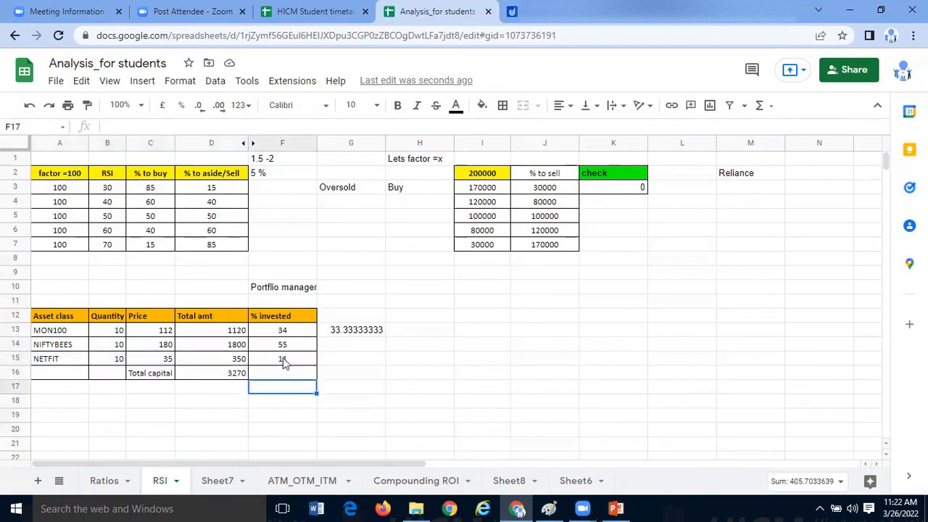
left_click(284, 363)
left_click(119, 358)
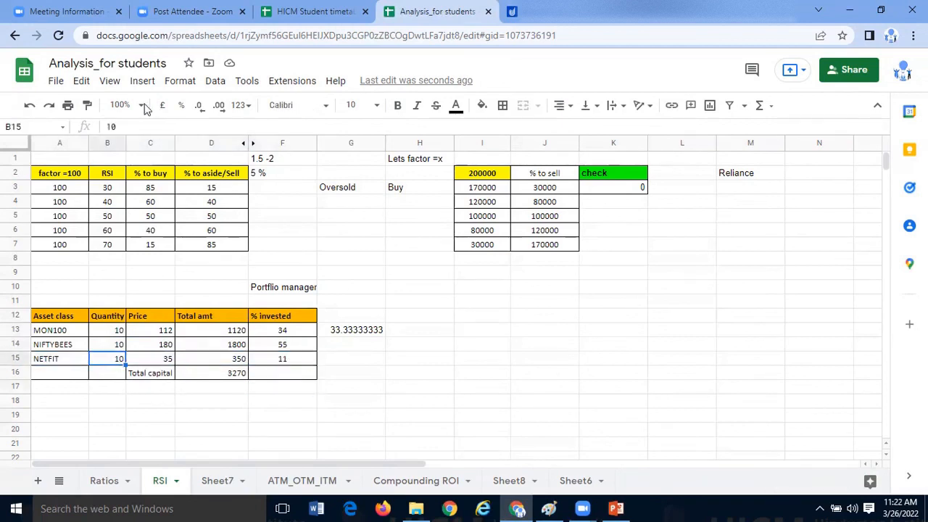
left_click(283, 443)
left_click(235, 377)
left_click(296, 376)
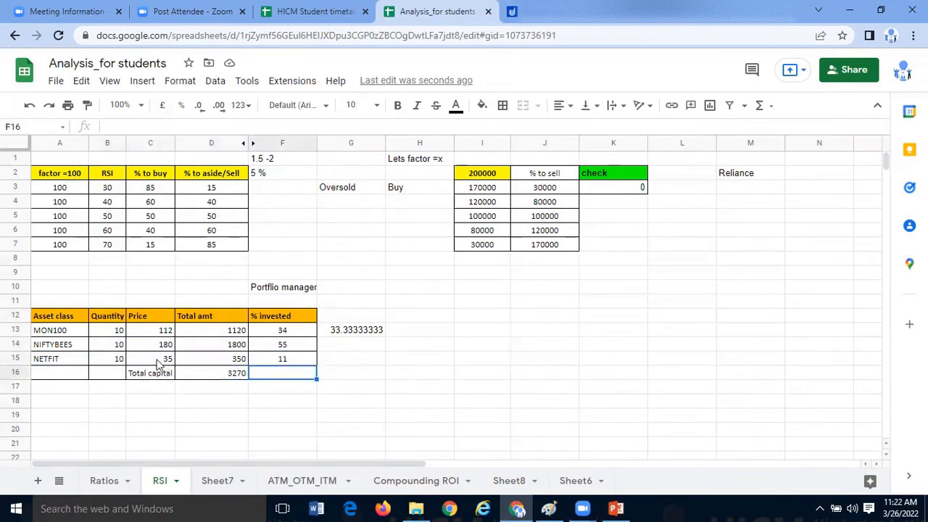
left_click_drag(86, 319, 93, 352)
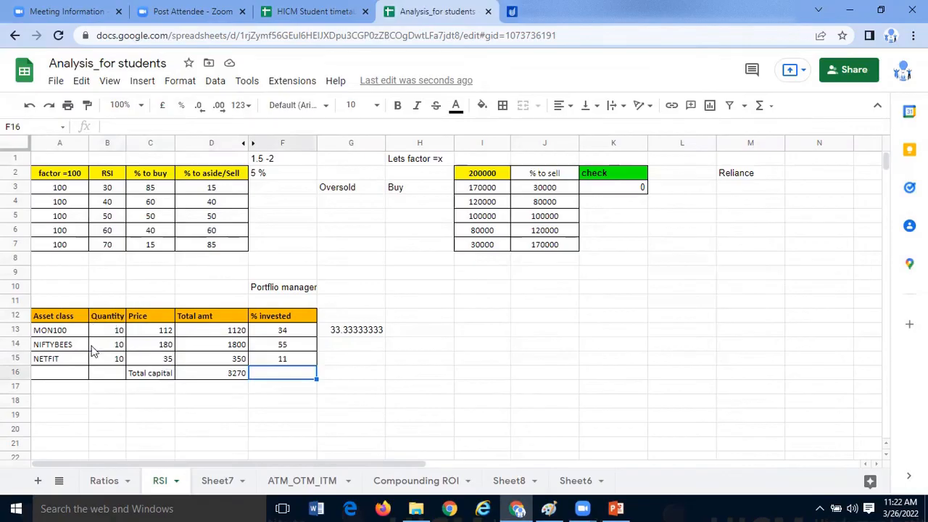
left_click(271, 372, "shift")
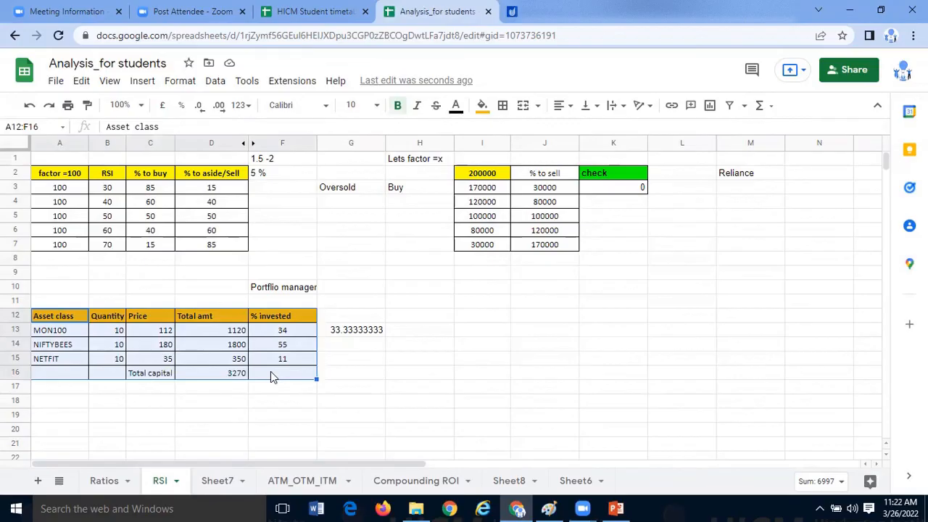
left_click(245, 333)
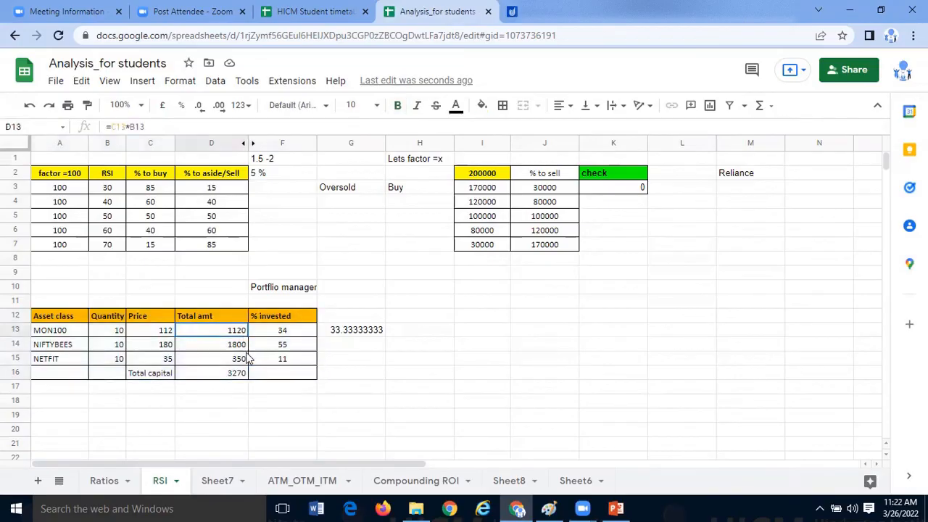
left_click(247, 358, "shift")
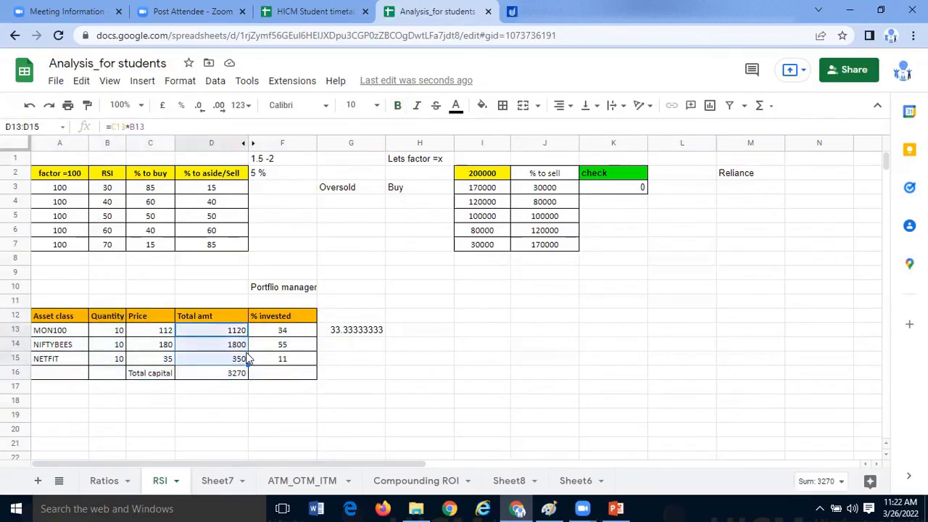
left_click(342, 335)
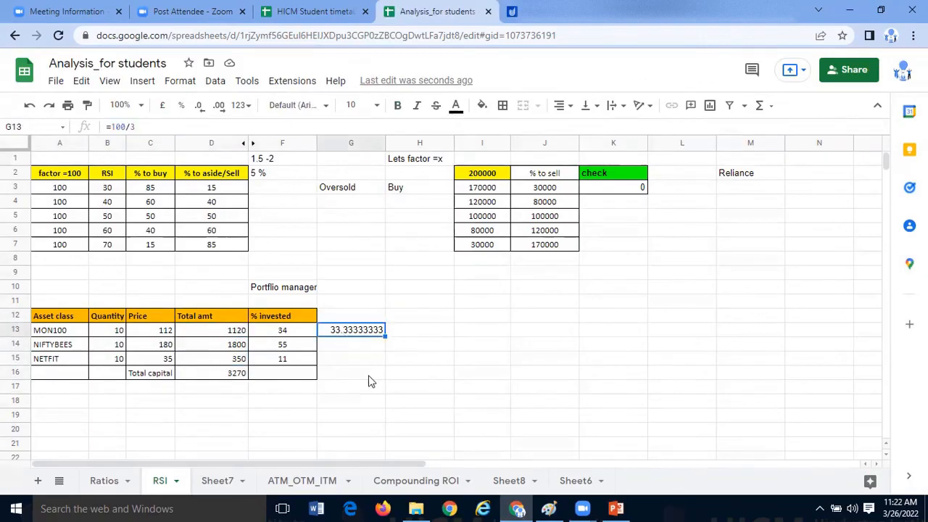
- Enter 50K in cell I11
left_click(482, 301)
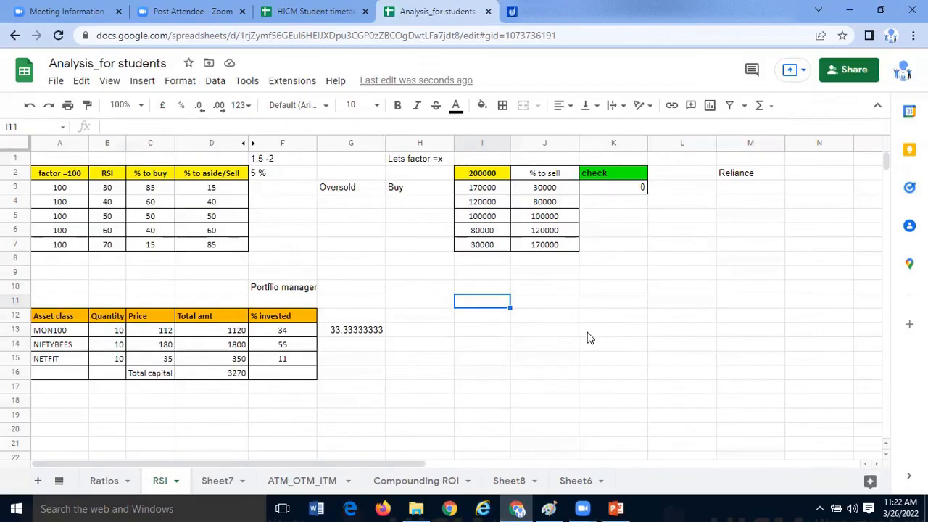
left_click(587, 333)
left_click(504, 303)
type("50K")
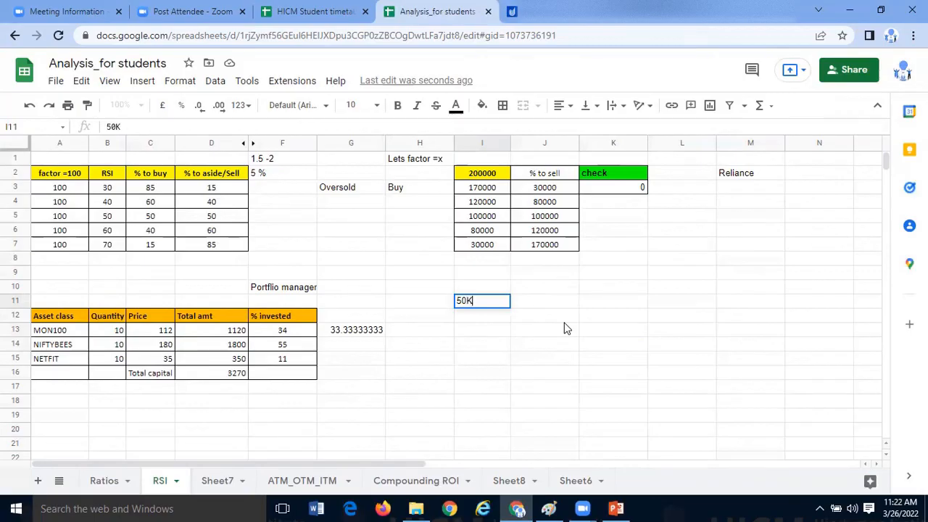
key("Return")
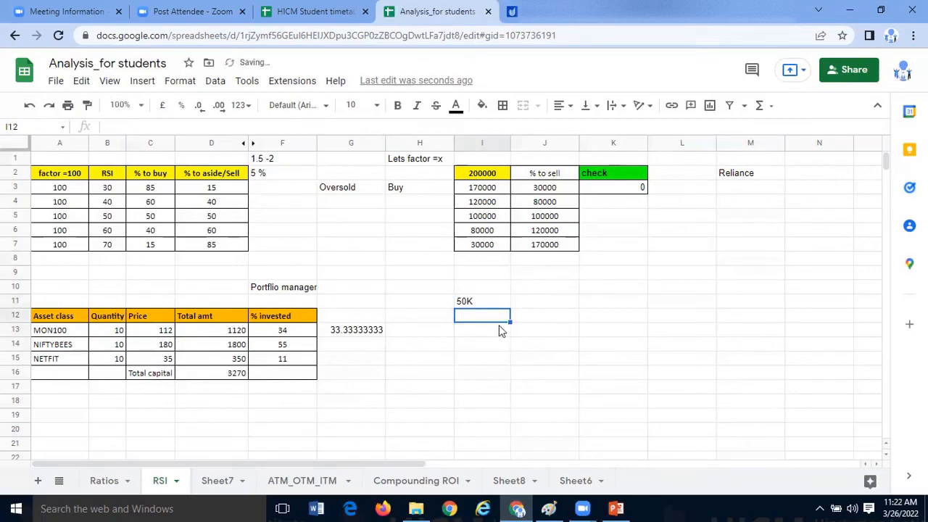
left_click(482, 304)
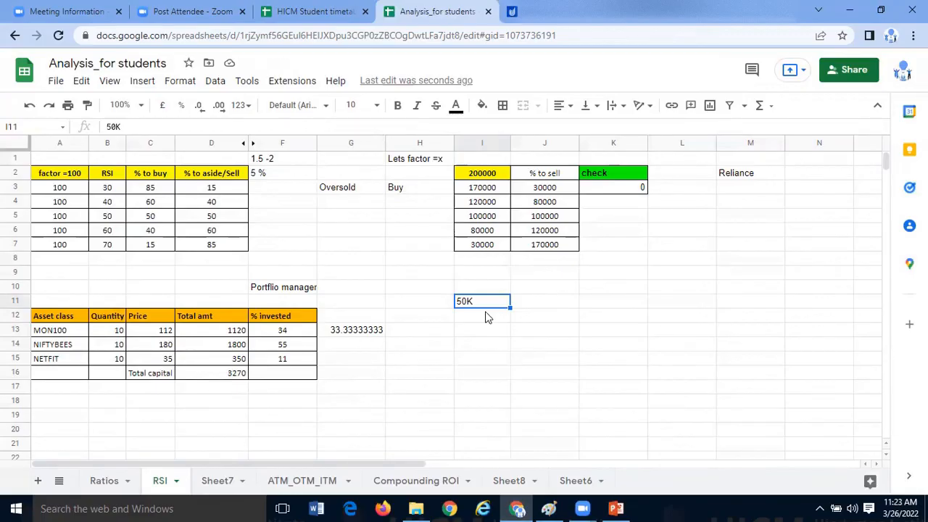
left_click(482, 326)
left_click(479, 305)
key("Return")
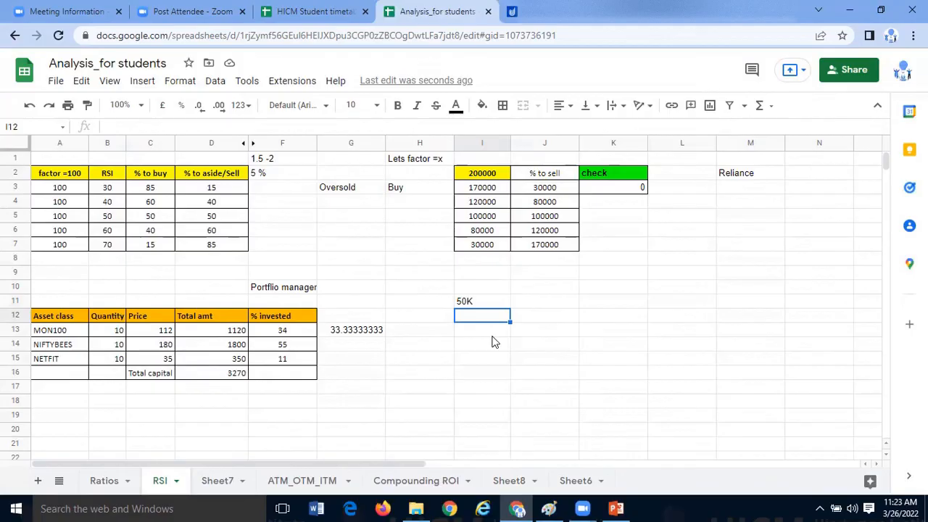
- Clear the 50K entry from cell I11
left_click(486, 305)
key("Delete")
left_click(505, 401)
left_click_drag(483, 317, 486, 387)
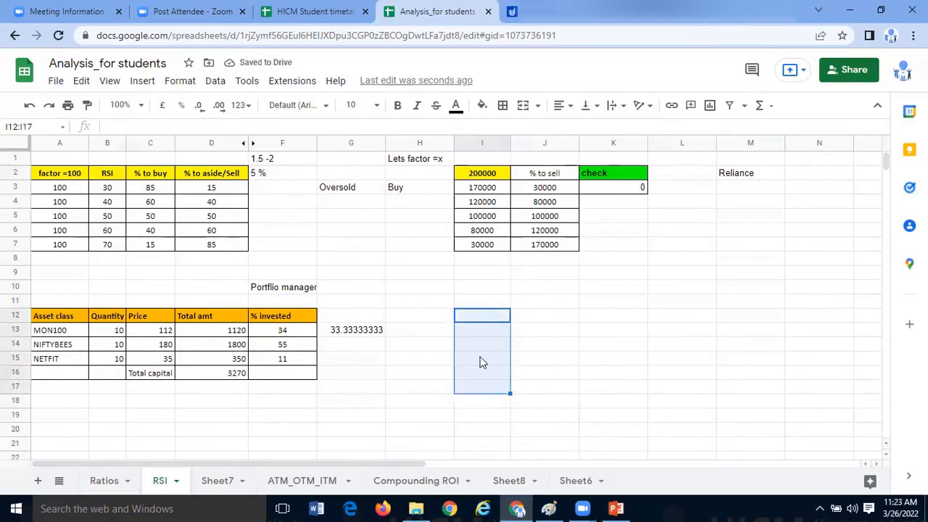
- Enter the note "% return very less" in I13
left_click(502, 333)
type("% return very less")
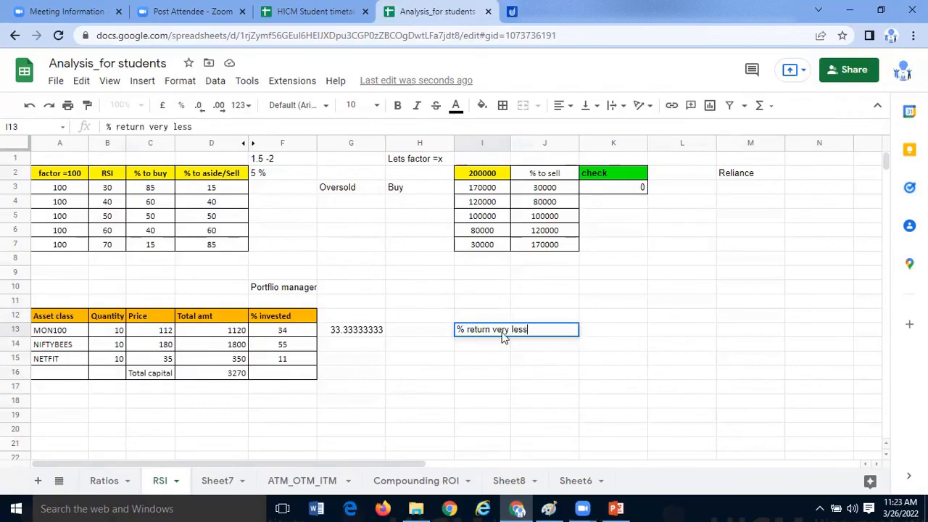
left_click(498, 348)
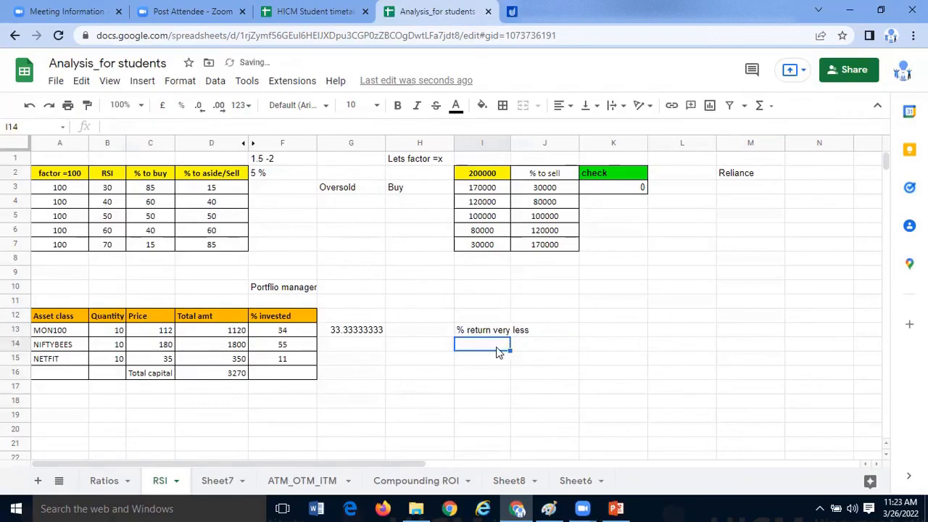
left_click(307, 335)
left_click(359, 321)
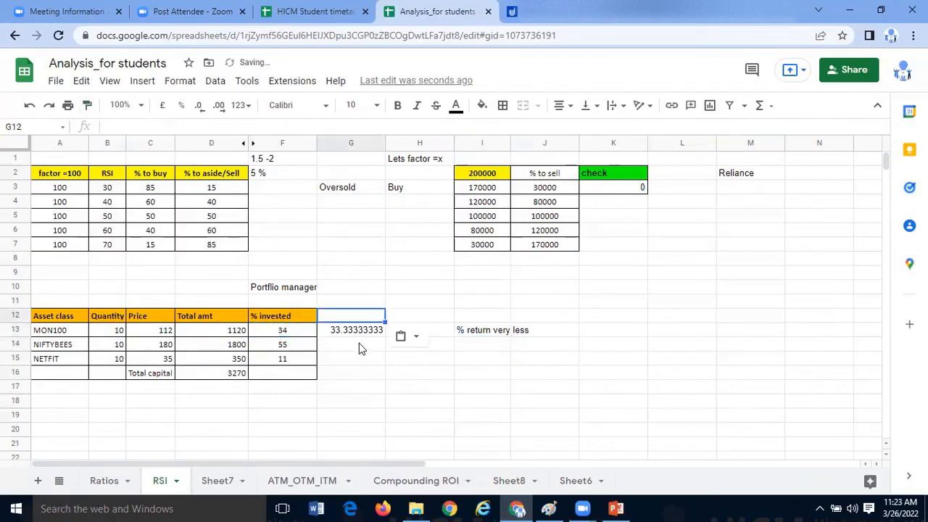
- Copy the formatting of the % invested cell F13 onto the equal-split value in G13
left_click(300, 330)
left_click(87, 105)
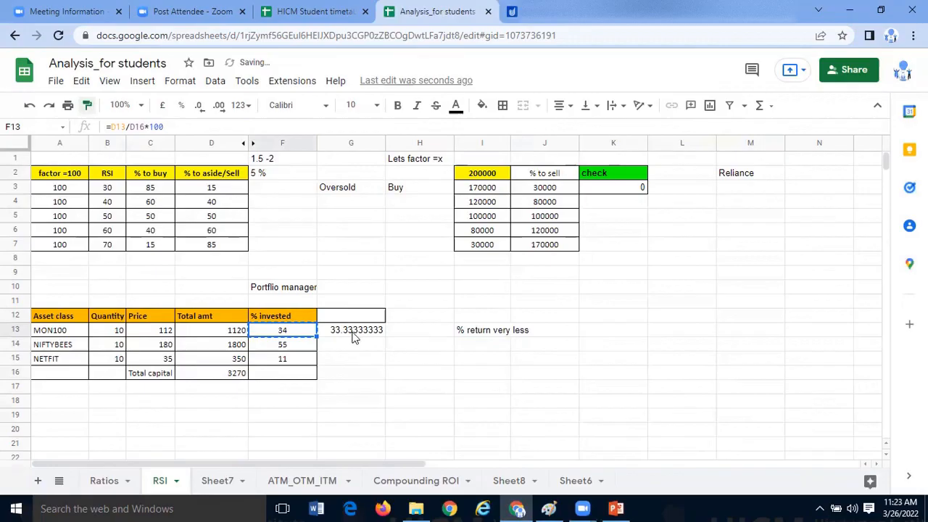
left_click(355, 331)
left_click(359, 373)
- Apply F13's formatting to the "% return very less" note in I13 and widen column I to fit it
left_click(294, 333)
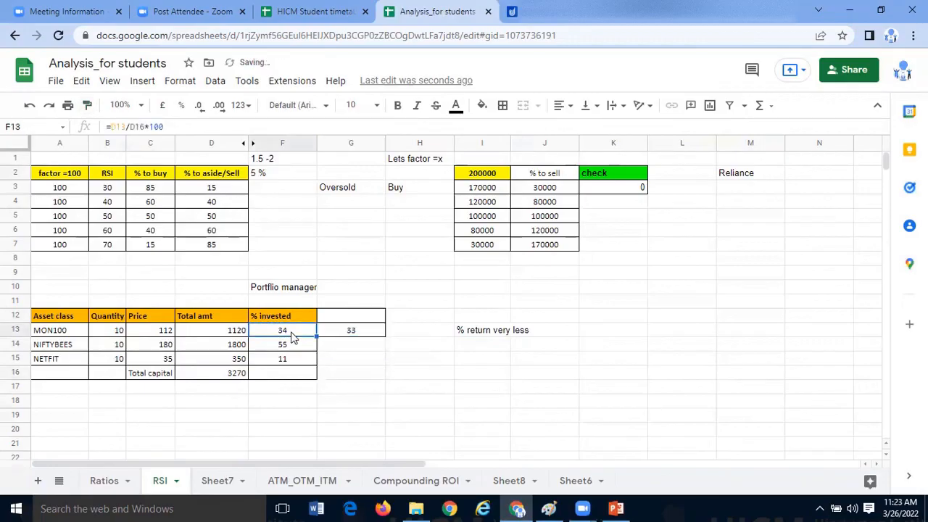
left_click(480, 334)
left_click(483, 370)
left_click_drag(510, 143, 525, 374)
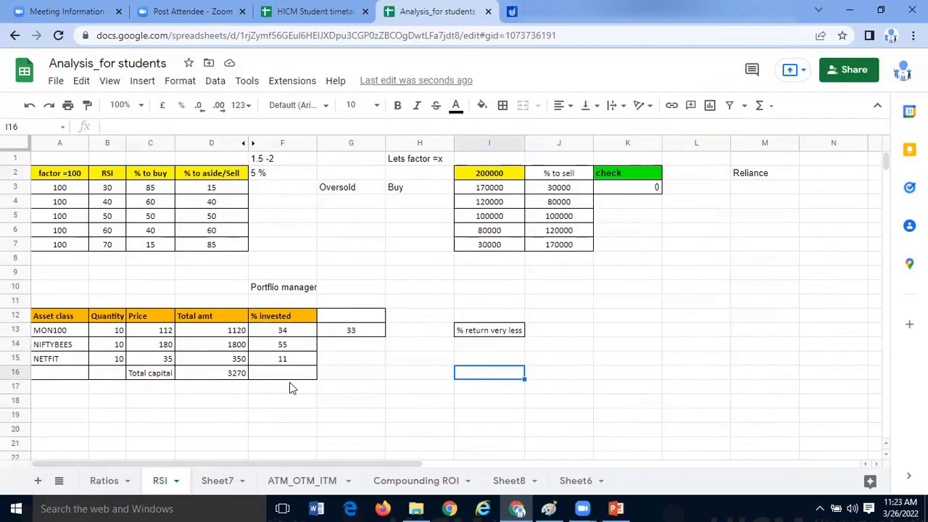
left_click(484, 338)
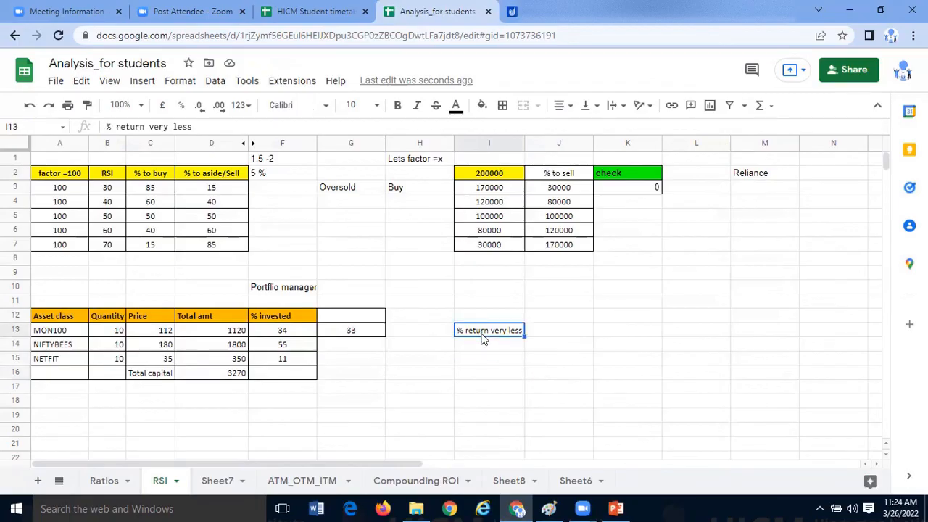
- Review the RSI buy/sell table A2:D7 alongside the ETF table A12:F16 and its % invested values
left_click(80, 184)
left_click(78, 175)
left_click(235, 245, "shift")
left_click_drag(60, 316, 296, 360)
left_click_drag(60, 174, 244, 252)
left_click(395, 232)
left_click_drag(64, 174, 256, 235)
left_click(344, 246)
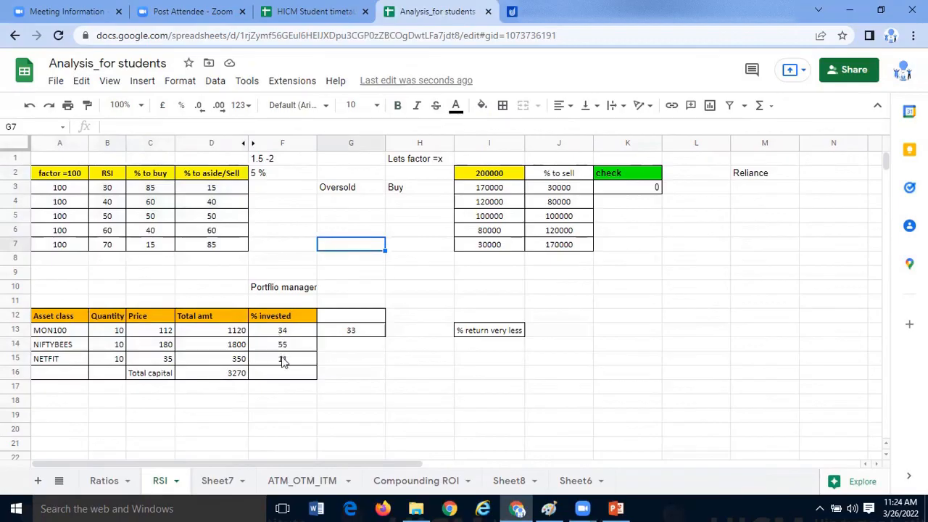
left_click_drag(282, 332, 284, 359)
left_click_drag(84, 319, 282, 378)
left_click(282, 401)
left_click_drag(76, 320, 270, 375)
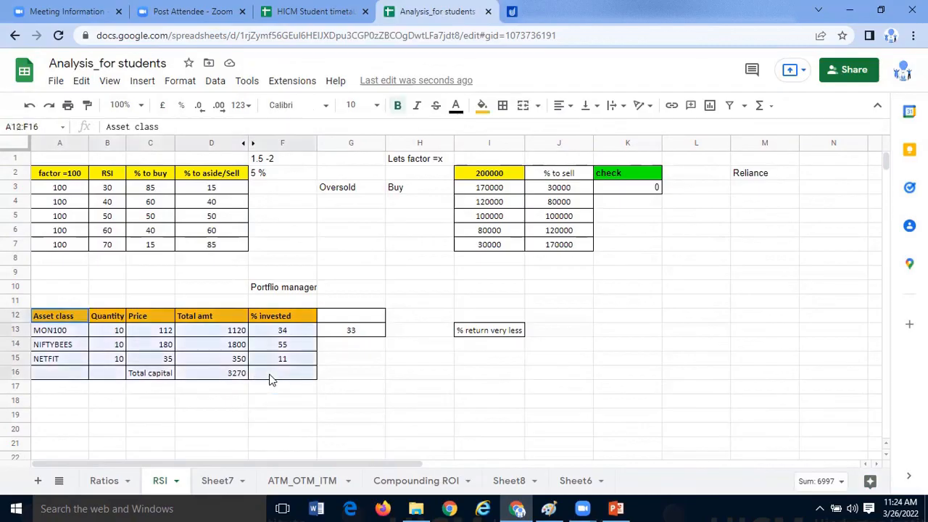
- Enter "allocation" in G10 beside the portfolio manager label, and review the % invested values and the RSI table
left_click(350, 288)
type("allocation")
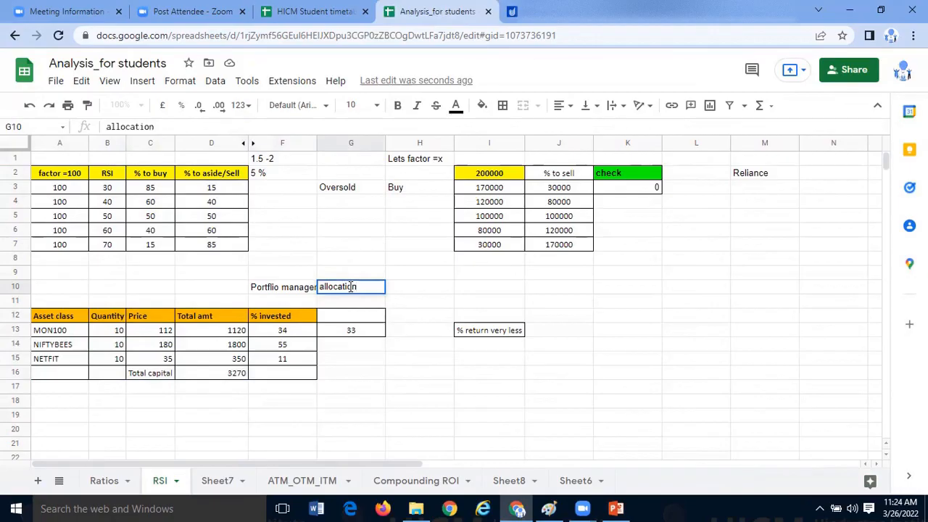
left_click_drag(305, 332, 301, 360)
left_click_drag(70, 182, 231, 247)
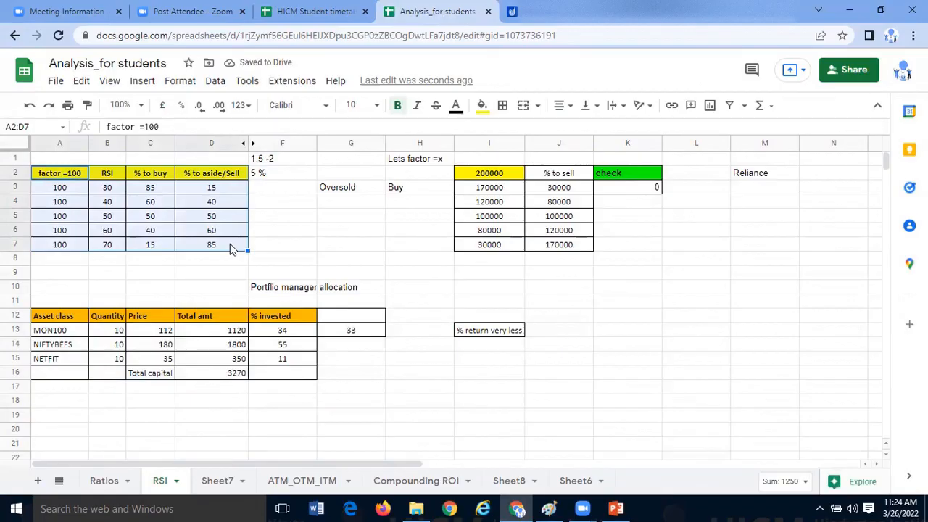
left_click(330, 261)
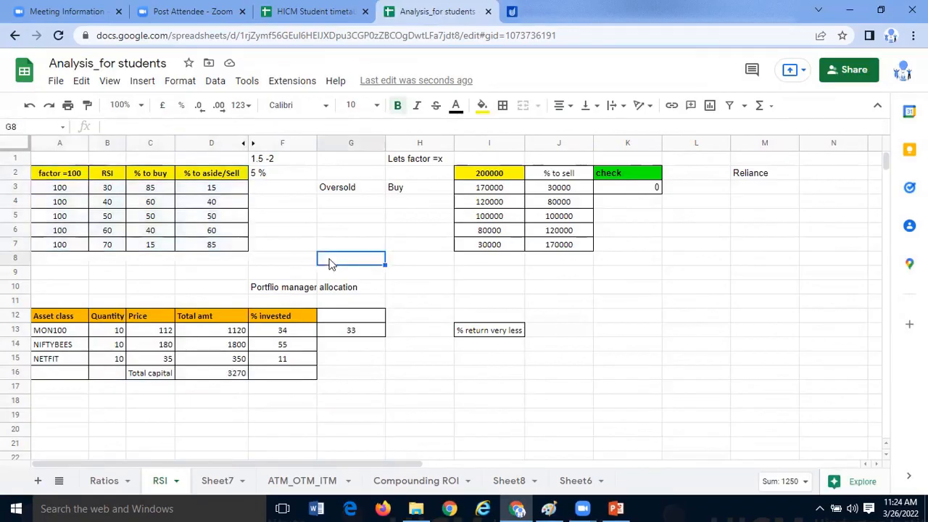
key("Down")
key("Right")
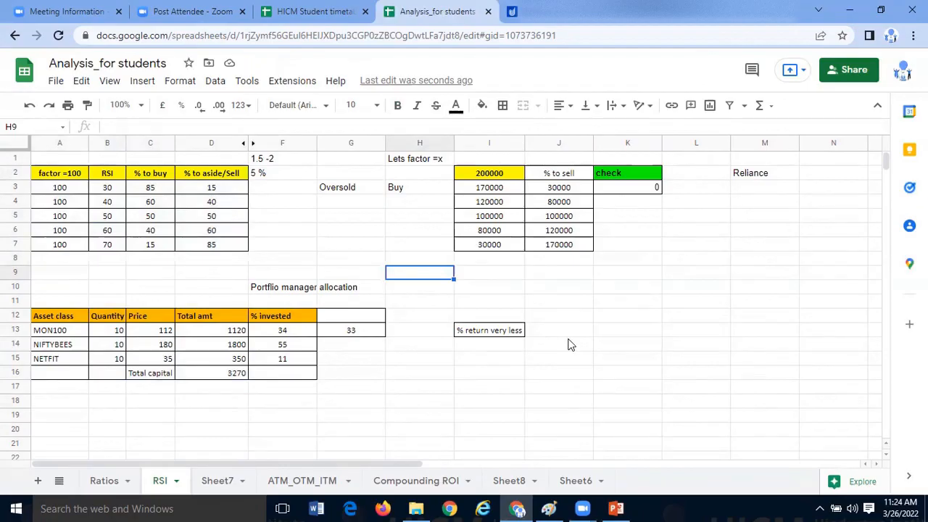
- Switch to the Stock Market doubts.pptx presentation in PowerPoint and read questions Q4 to Q7 on slide 2
left_click(616, 509)
left_click(630, 386)
scroll(634, 378, "down", 5)
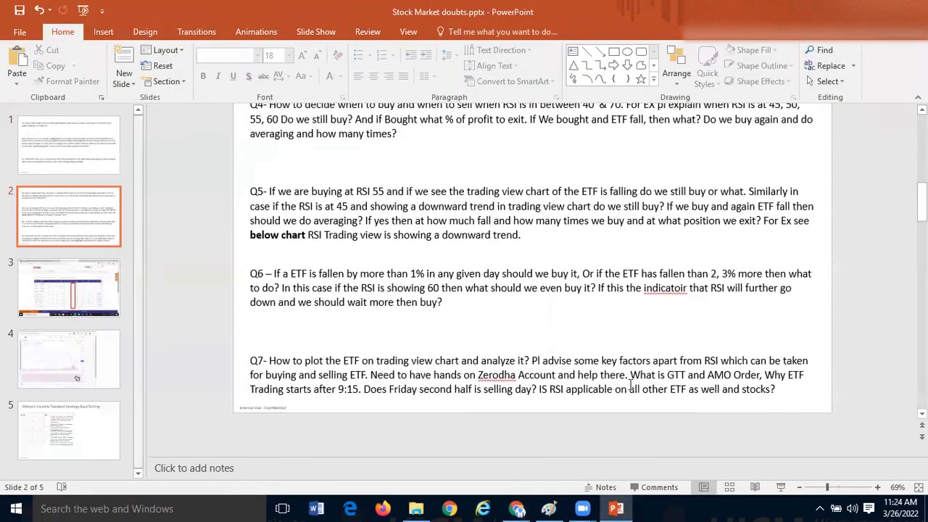
scroll(611, 391, "up", 5)
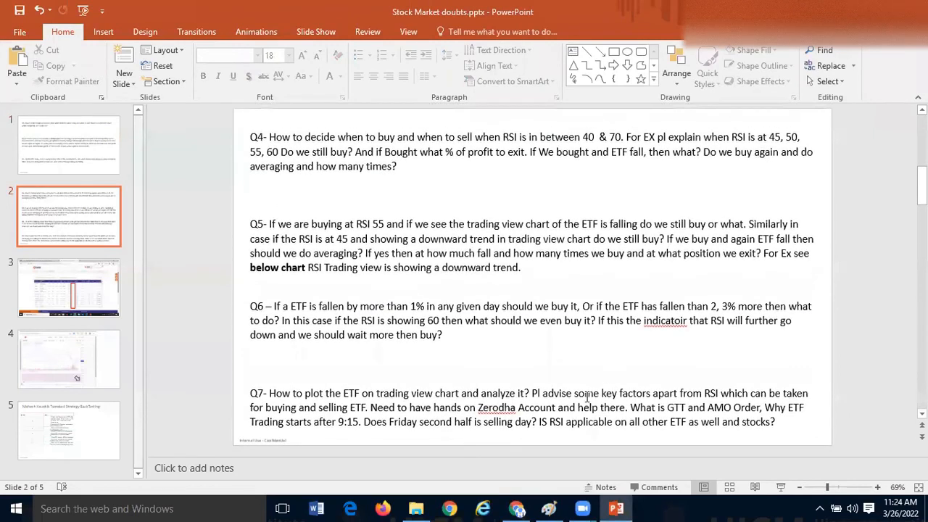
scroll(588, 397, "down", 5)
scroll(588, 397, "down", 1)
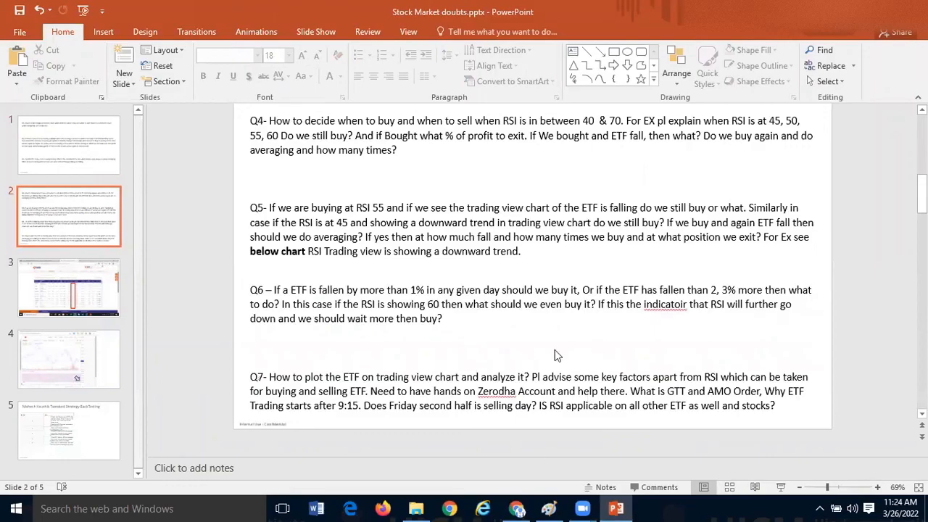
key("alt+Tab")
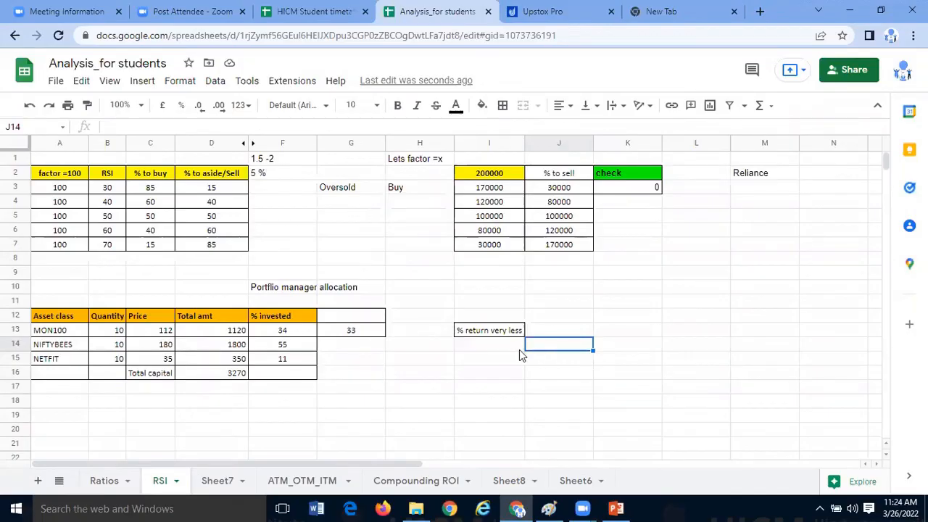
left_click(630, 507)
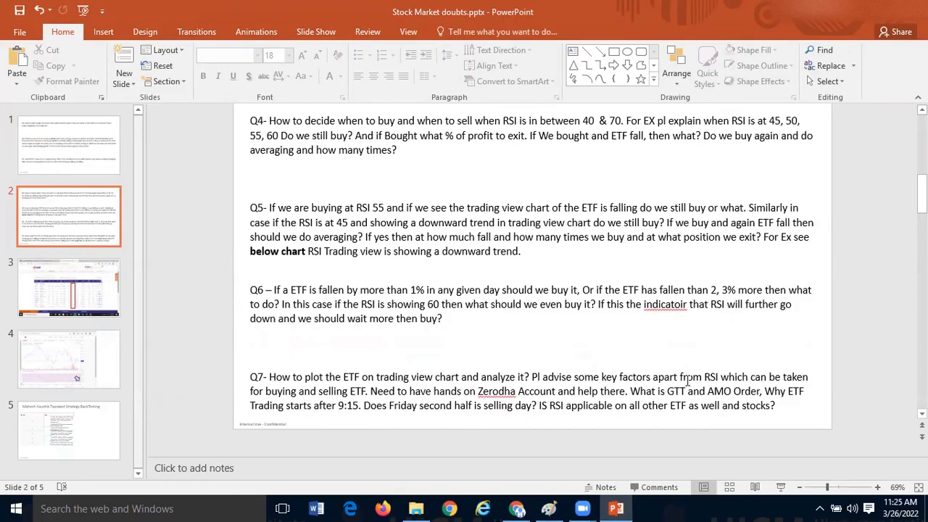
- Highlight question Q6 about an ETF falling more than 1% in a day and check it against the spreadsheet's RSI table
scroll(648, 359, "up", 1)
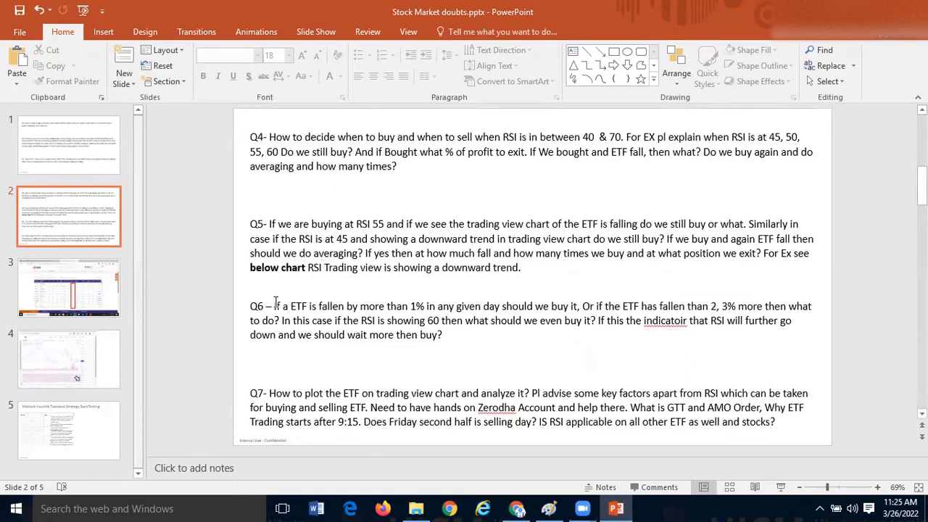
left_click_drag(266, 306, 452, 334)
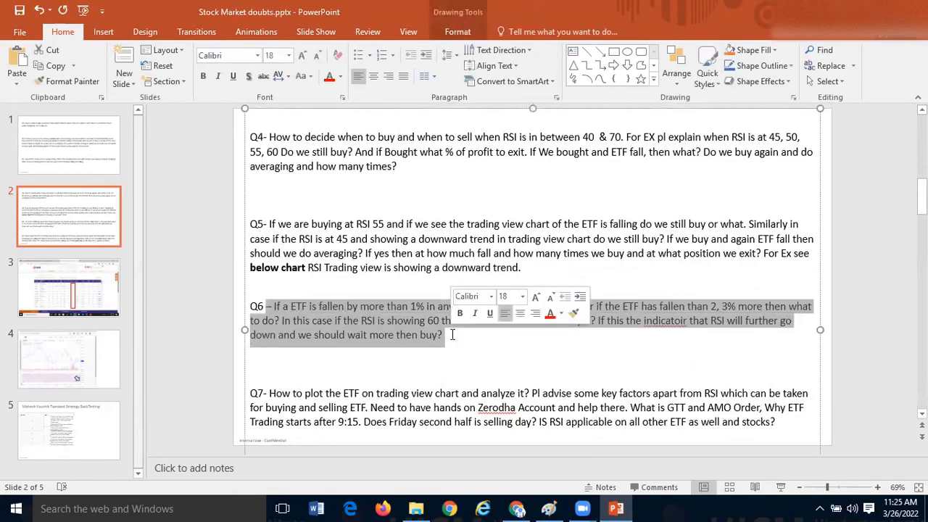
left_click(451, 334)
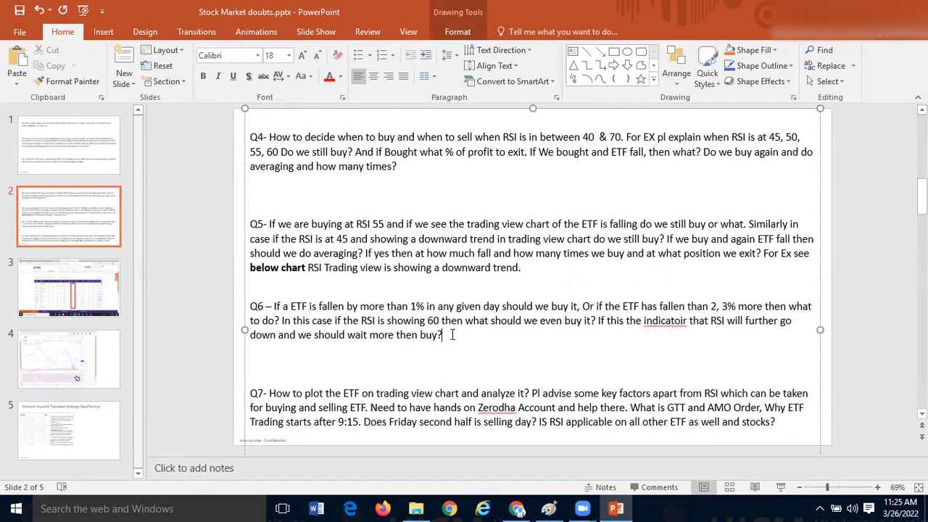
left_click_drag(411, 306, 447, 336)
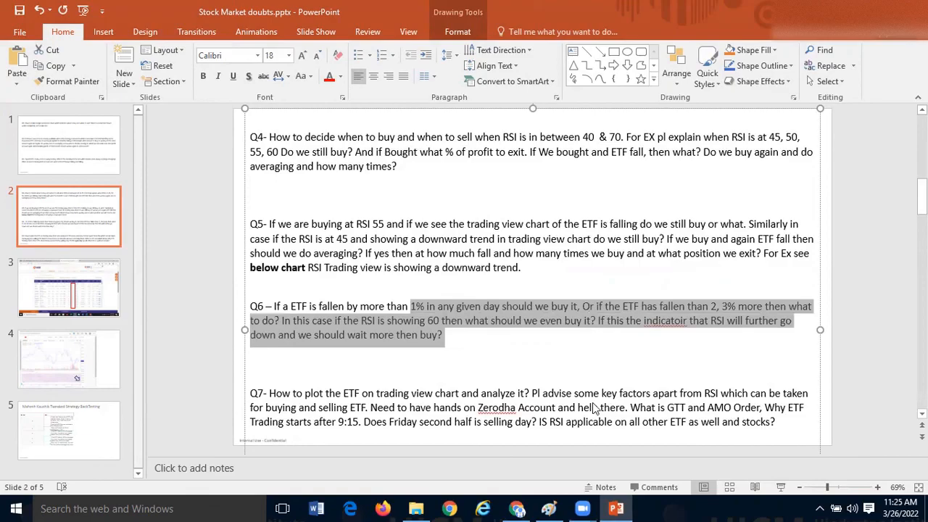
key("alt+Tab")
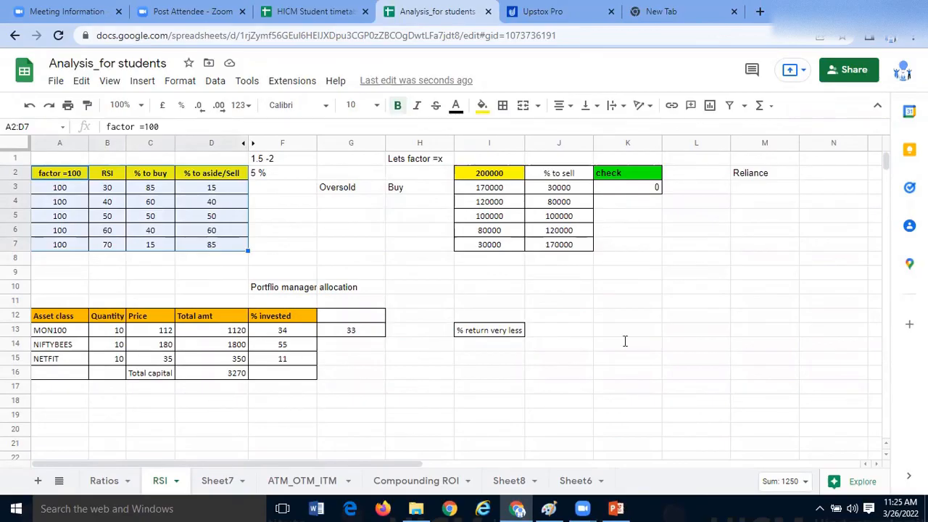
key("alt+Tab")
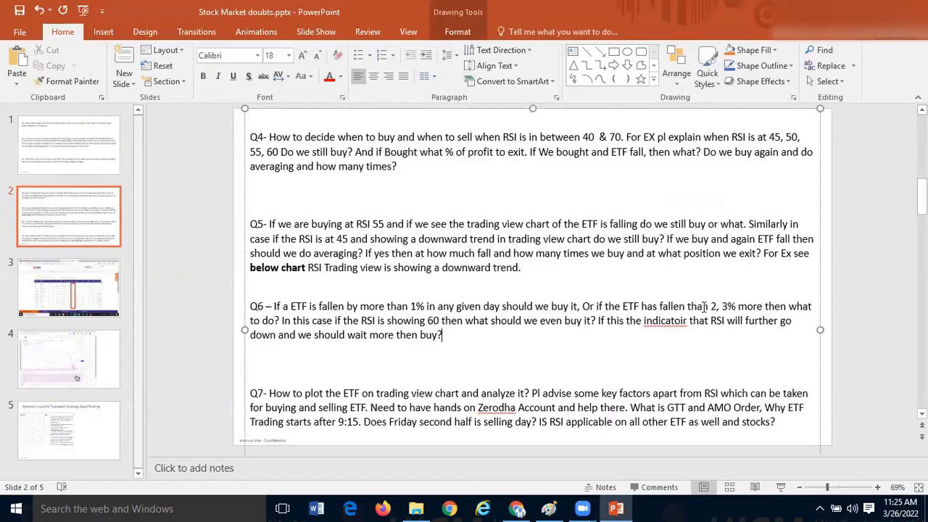
- Highlight the parts of Q6 on buying at RSI 60, waiting before buying, and a 2, 3% fall
left_click_drag(307, 319, 585, 324)
left_click(585, 324)
left_click_drag(364, 341, 448, 344)
left_click(446, 347)
left_click_drag(713, 306, 736, 308)
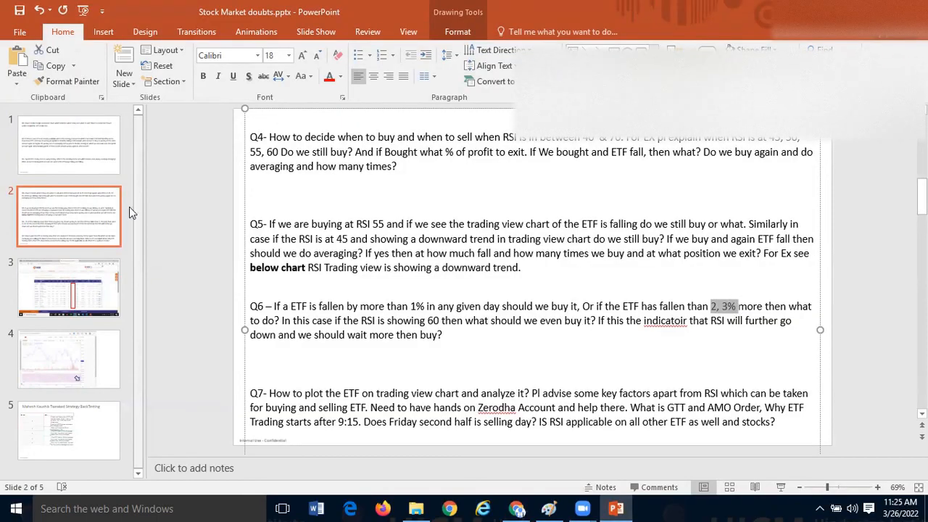
- Switch to Upstox Pro and remove the MACD and Majority Rule indicators from the NIFTYBEES chart
key("alt+Tab")
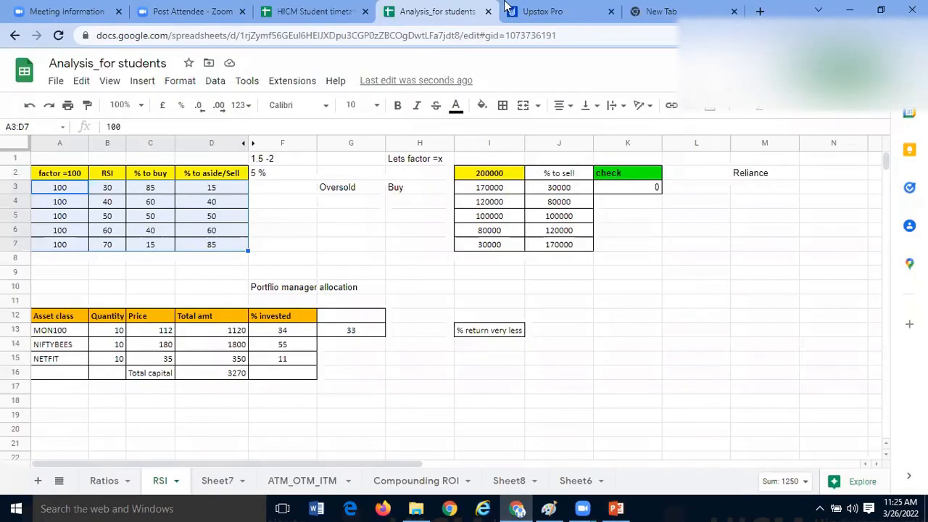
left_click(544, 11)
scroll(565, 311, "up", 3)
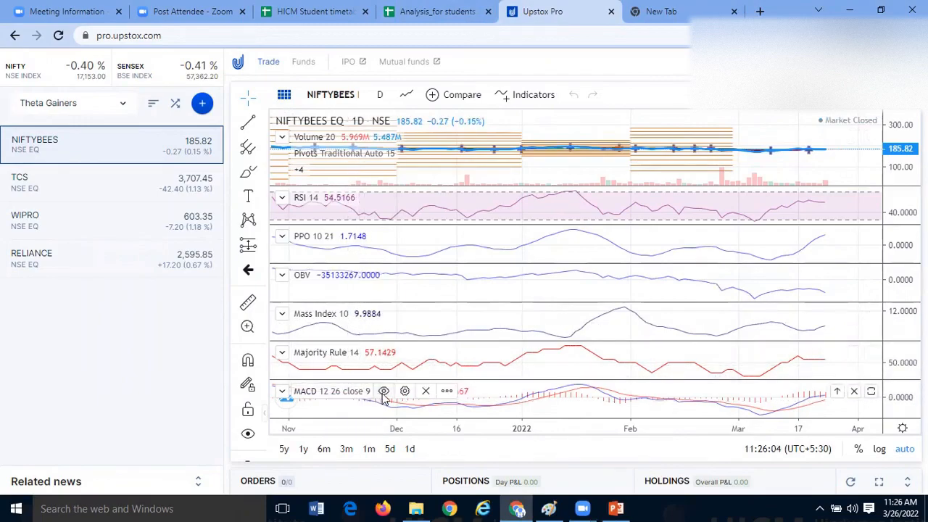
left_click(426, 392)
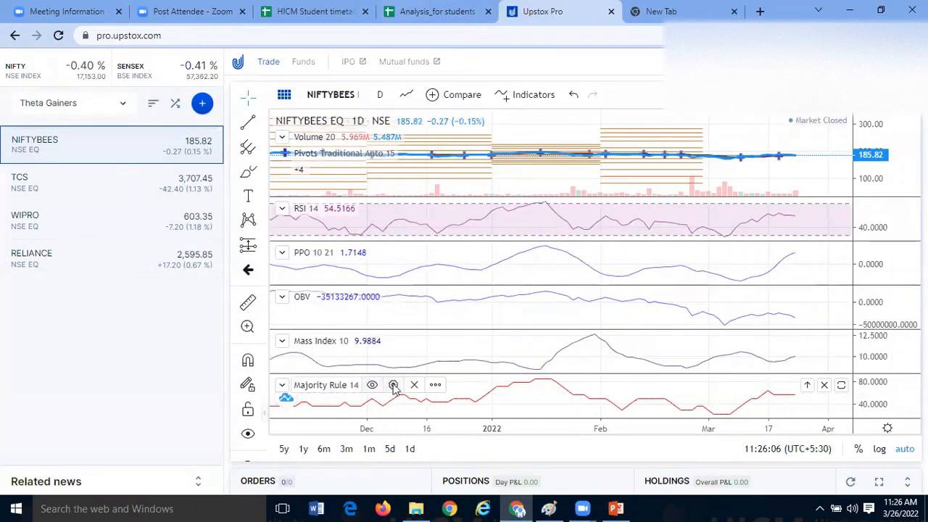
left_click(412, 384)
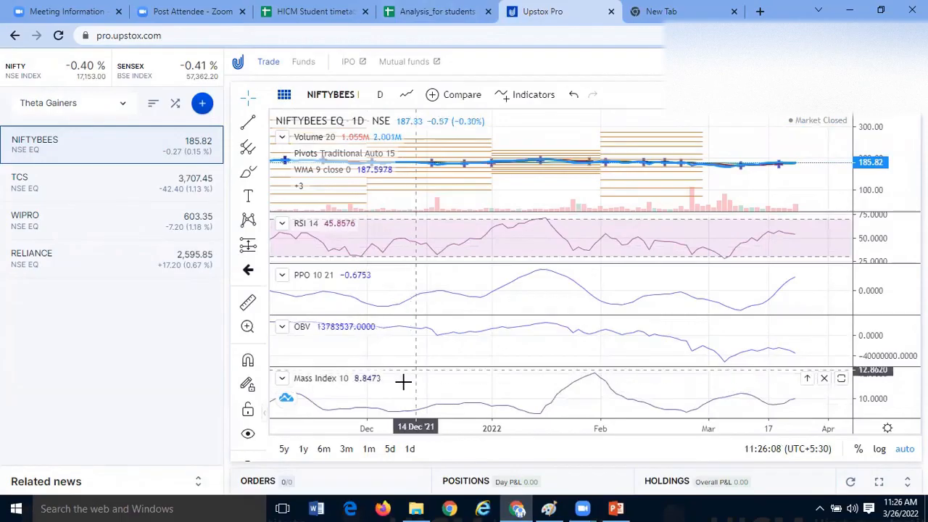
- Return to the Analysis_for students spreadsheet and review the RSI buy/sell table A2:D7
left_click(443, 10)
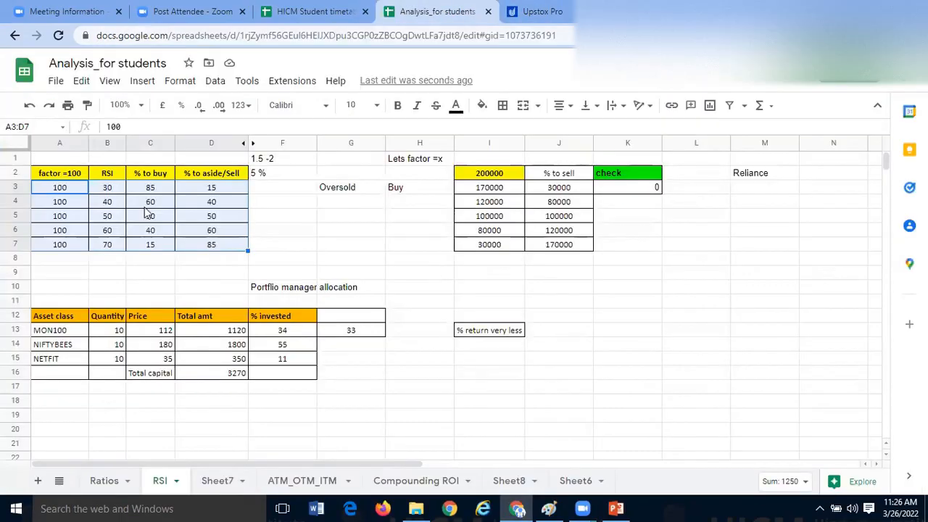
left_click_drag(77, 179, 212, 248)
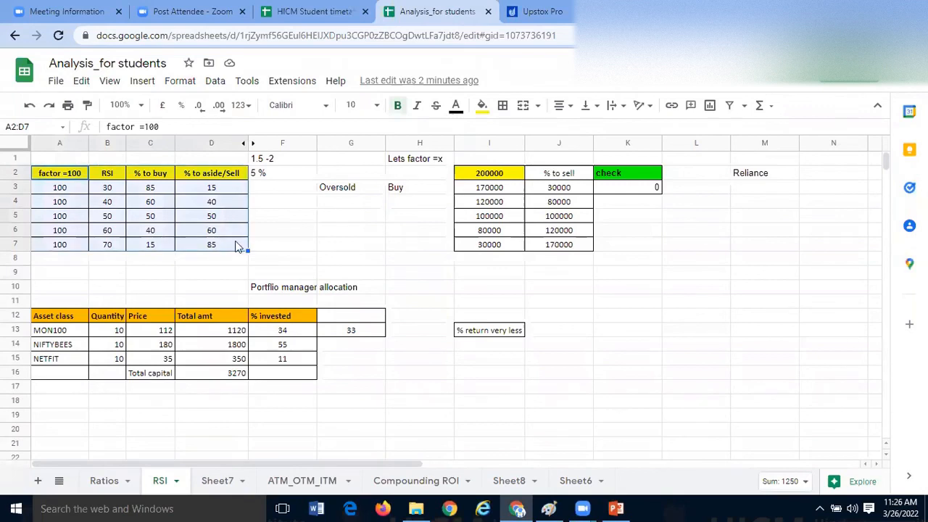
left_click(282, 230)
left_click_drag(73, 175, 211, 231)
- Remove the Mass Index, OBV and PPO indicators from the NIFTYBEES chart in Upstox Pro
left_click(564, 13)
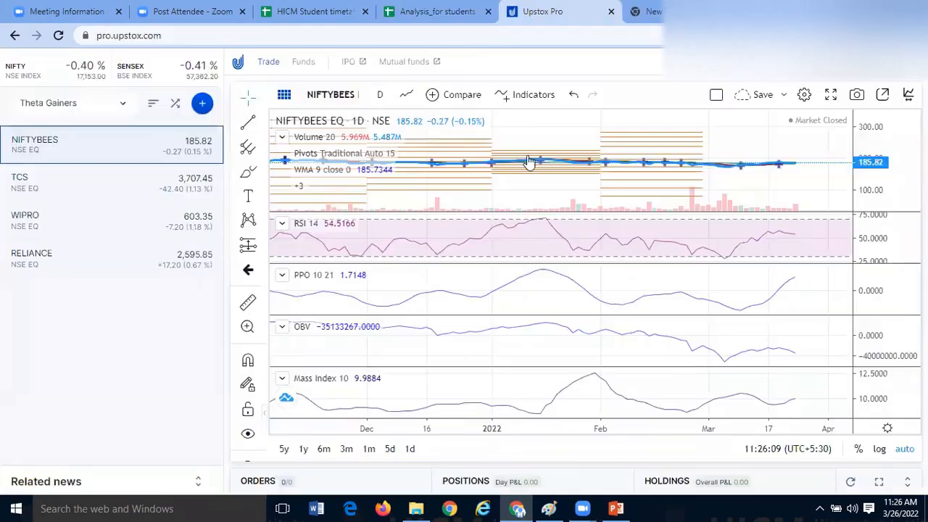
left_click(405, 382)
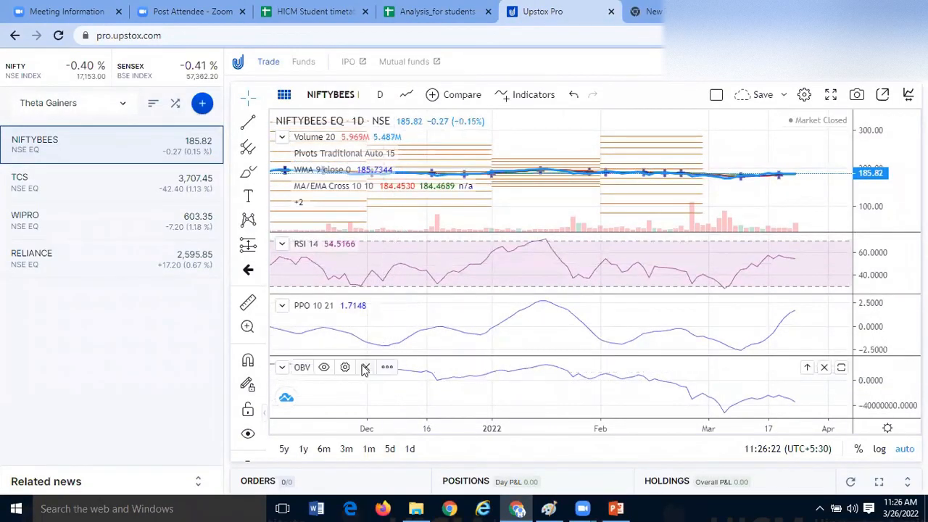
left_click(367, 368)
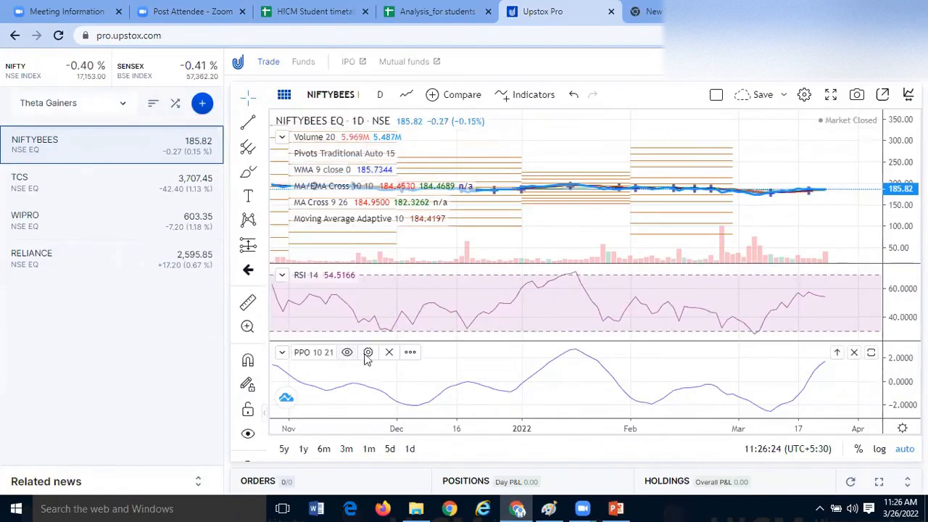
left_click(387, 354)
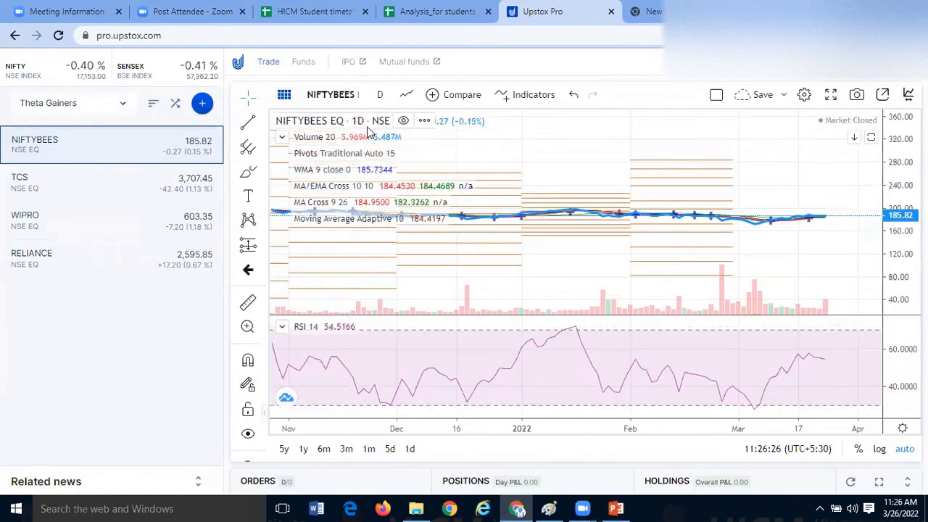
- Return to the Analysis_for students spreadsheet and review the asset class names MON100, NIFTYBEES and NETFIT in A13:A15
left_click(433, 12)
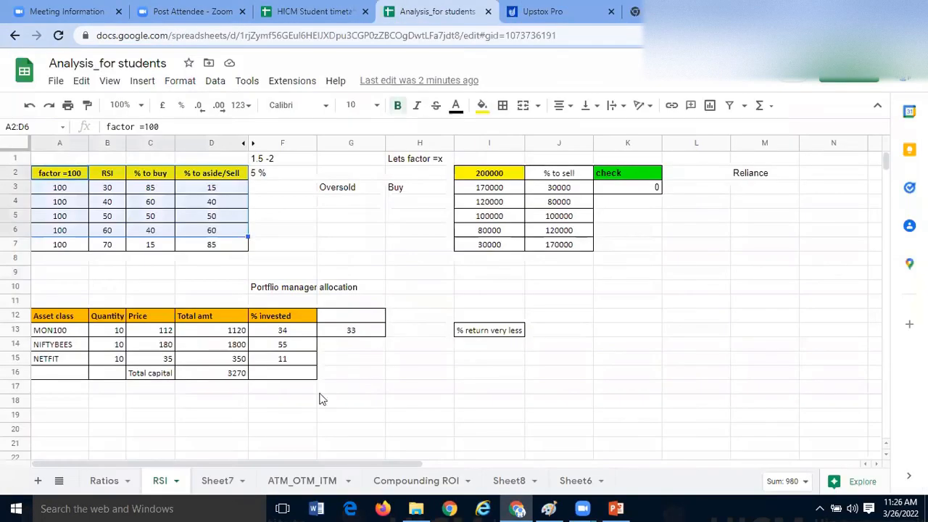
scroll(124, 385, "down", 2)
left_click(66, 328)
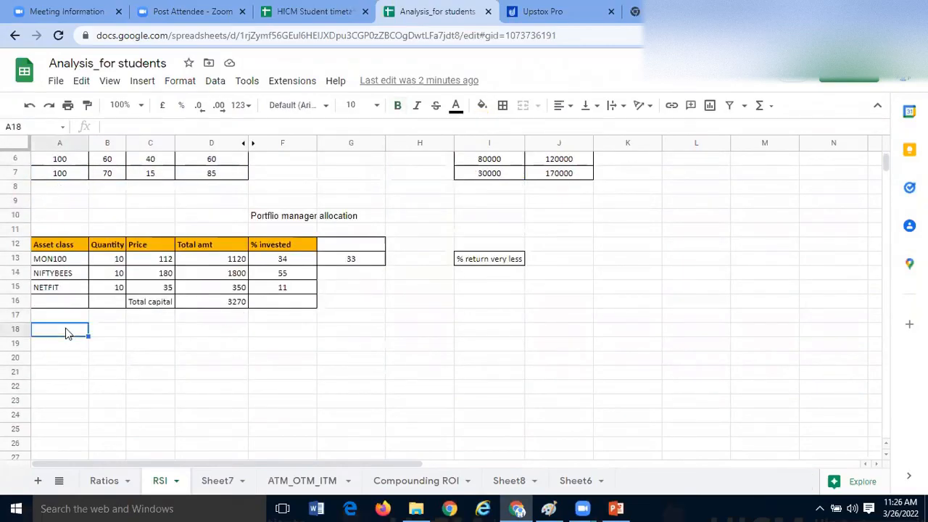
left_click(96, 333)
left_click(72, 261)
left_click(75, 292, "shift")
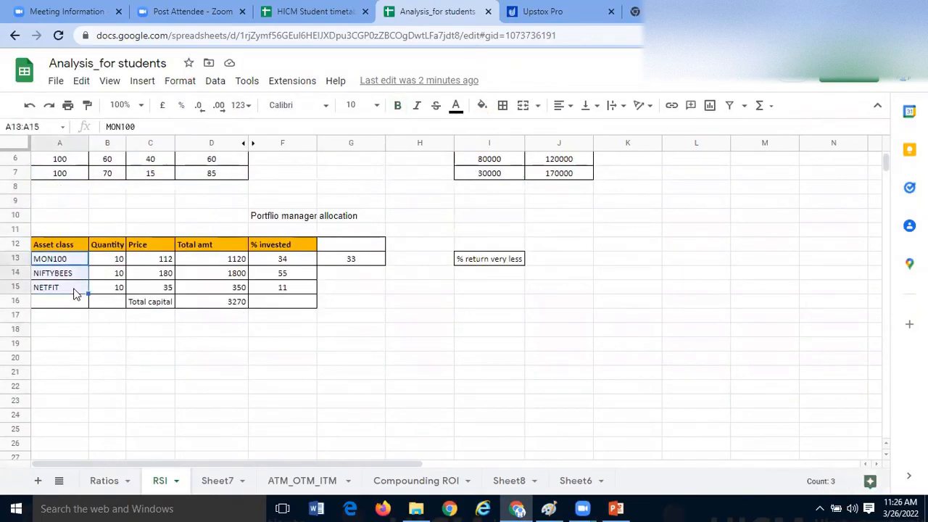
left_click(72, 335)
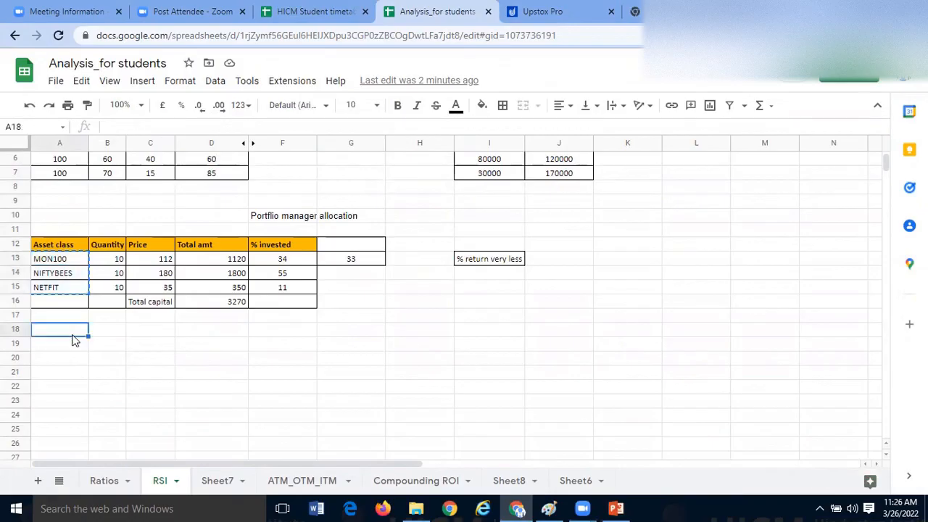
left_click(71, 316)
left_click(149, 343)
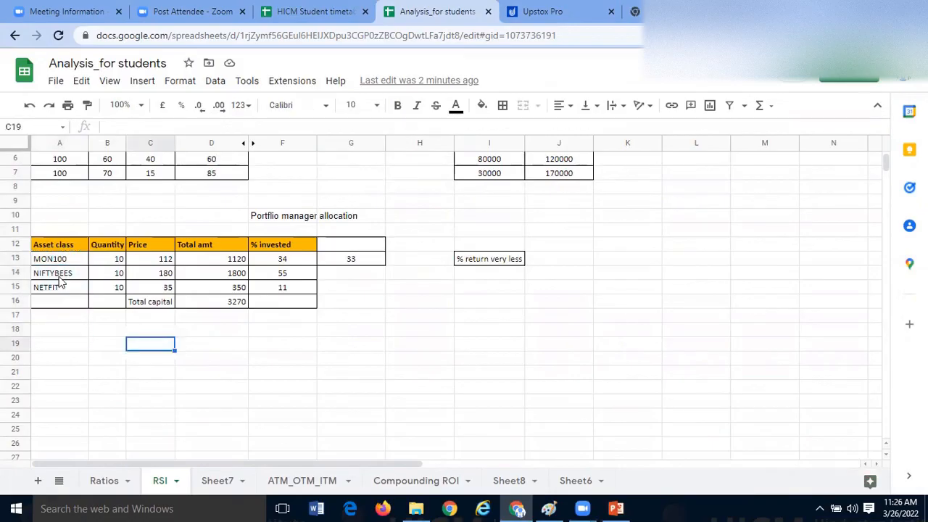
left_click(69, 262)
left_click(70, 304)
left_click_drag(73, 262, 74, 290)
- Add BANKBEES to the asset class list in A16, keeping NETFIT in A15
left_click(70, 308)
type("BANBEES")
key("Up")
key("Delete")
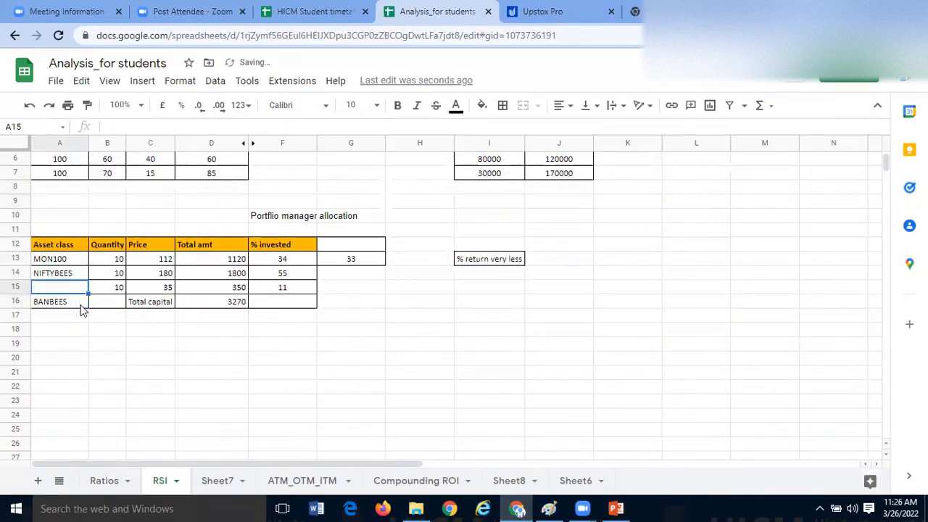
key("ctrl+z")
left_click(78, 342)
double_click(77, 303)
key("BackSpace")
key("BackSpace")
key("BackSpace")
key("BackSpace")
type("KBEES")
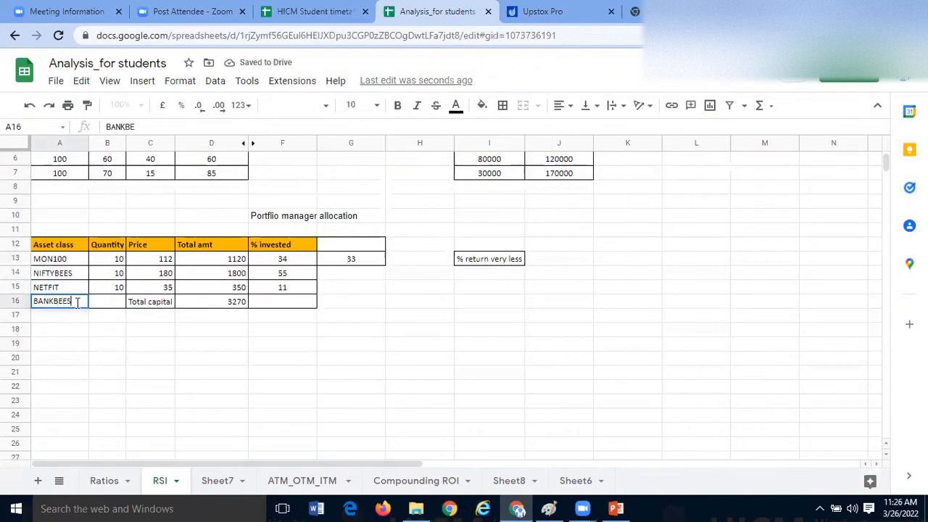
key("Return")
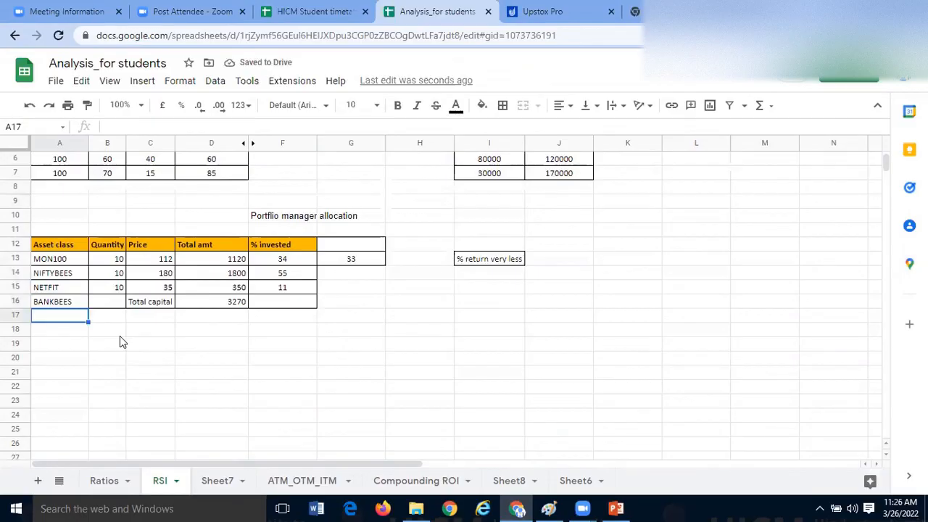
- Enter SBISENSEX in A17 and copy the cell formatting of NIFTYBEES onto it
type("SBISENSEX")
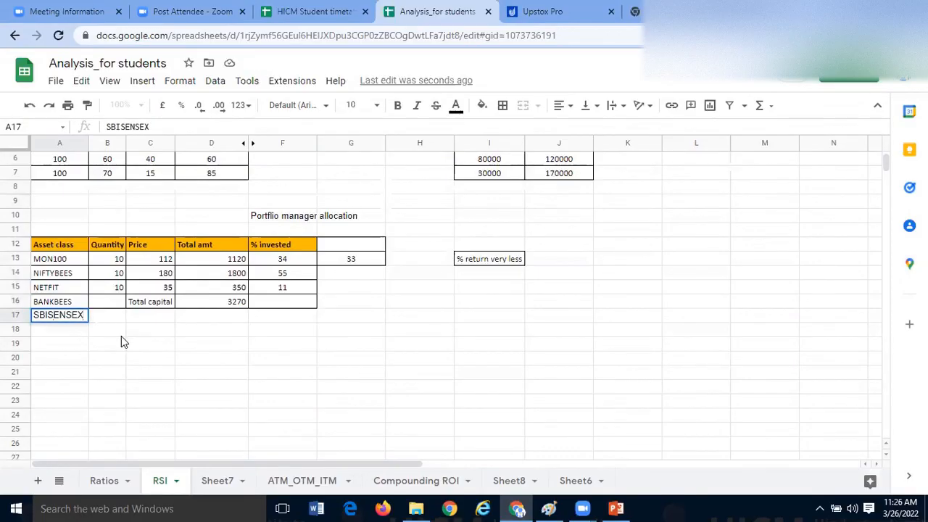
key("Return")
left_click(72, 272)
left_click(87, 105)
left_click(73, 319)
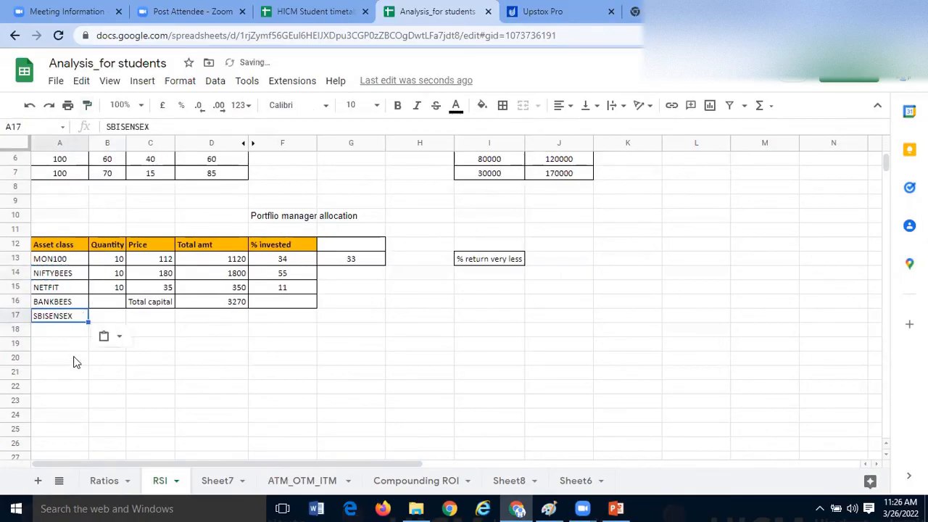
- Point out each asset class in A13:A17 in turn, from MON100 to SBISENSEX
left_click(72, 262)
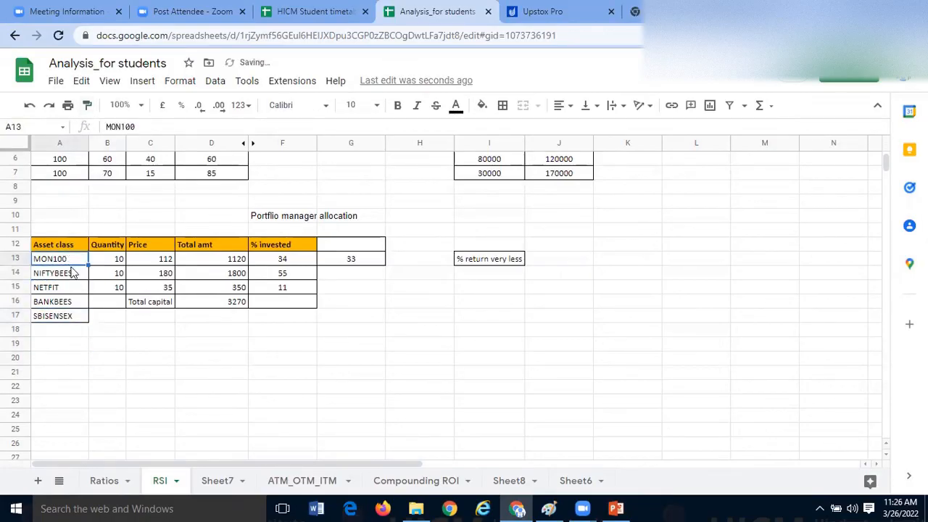
left_click(72, 275)
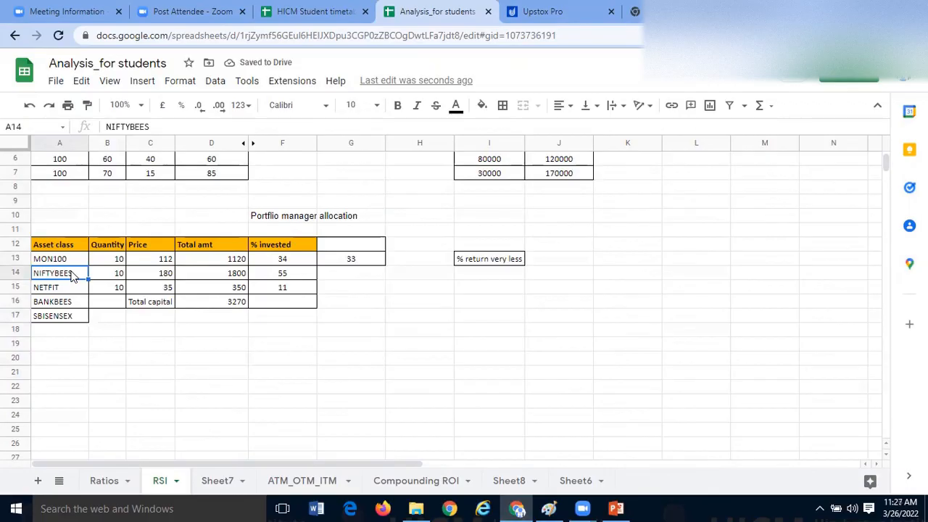
left_click(74, 289)
left_click(69, 304)
left_click(72, 318)
left_click(136, 346)
left_click(75, 318)
left_click(77, 330)
type("Kot")
key("BackSpace")
key("BackSpace")
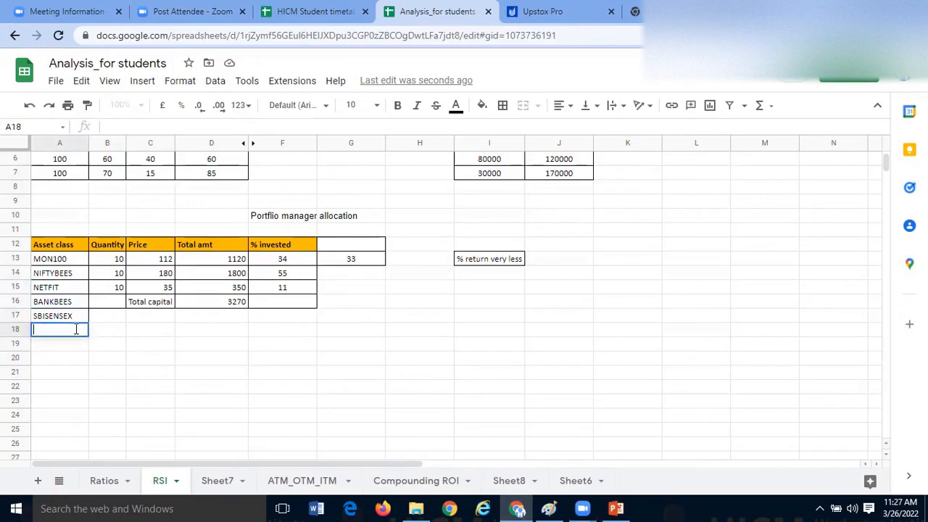
left_click(151, 333)
- Highlight the whole asset class list A13:A17 and go through its ETFs individually once more
left_click(76, 262)
left_click_drag(78, 287, 79, 317)
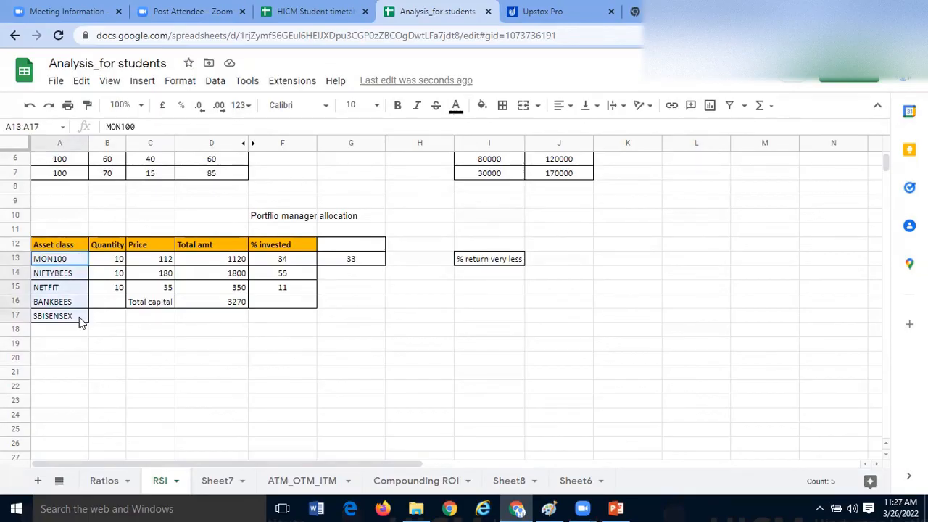
left_click(115, 319)
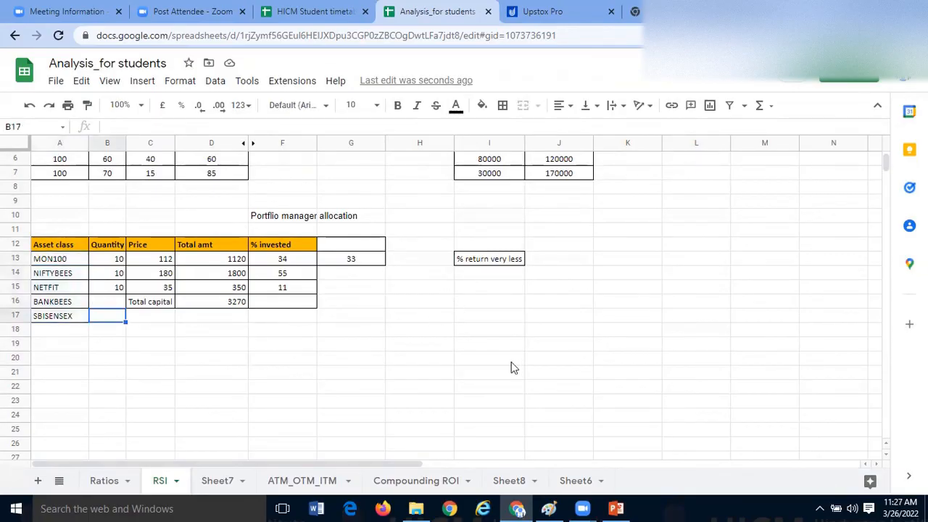
left_click(427, 317)
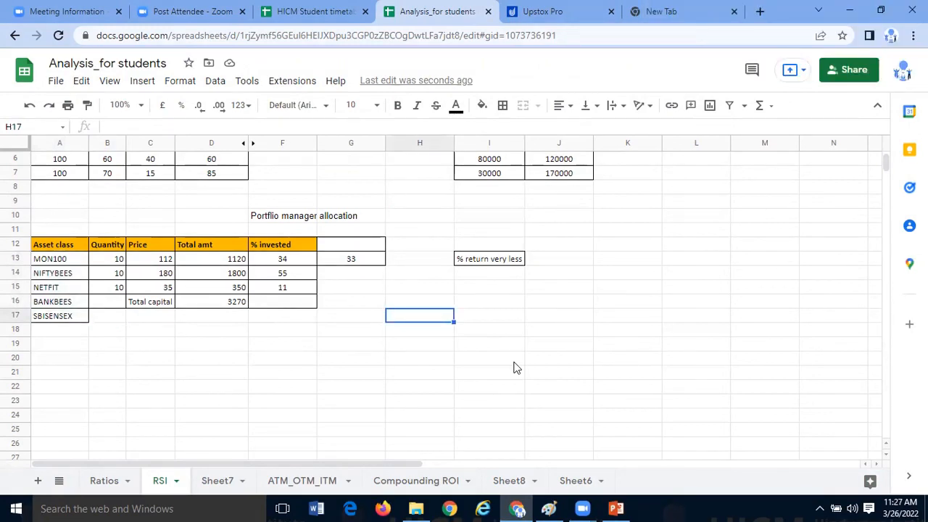
left_click(57, 264)
left_click(64, 274)
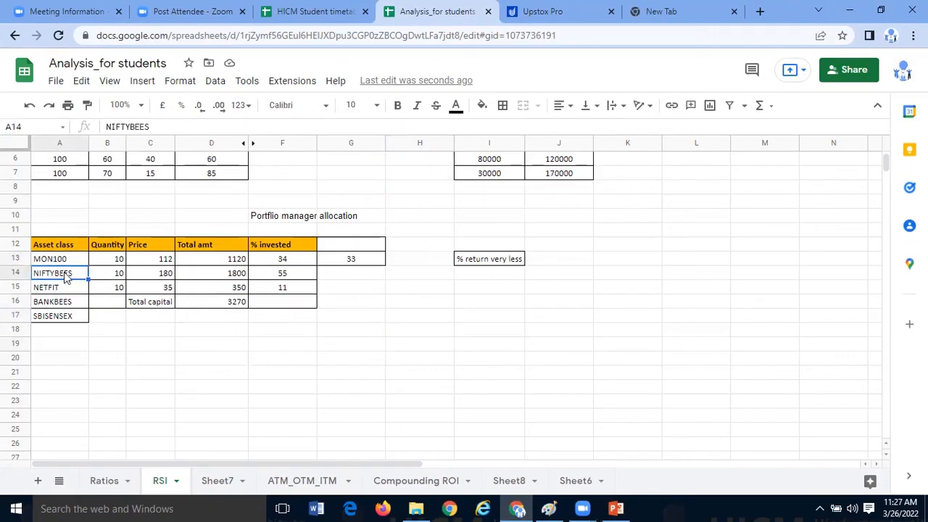
left_click(65, 290)
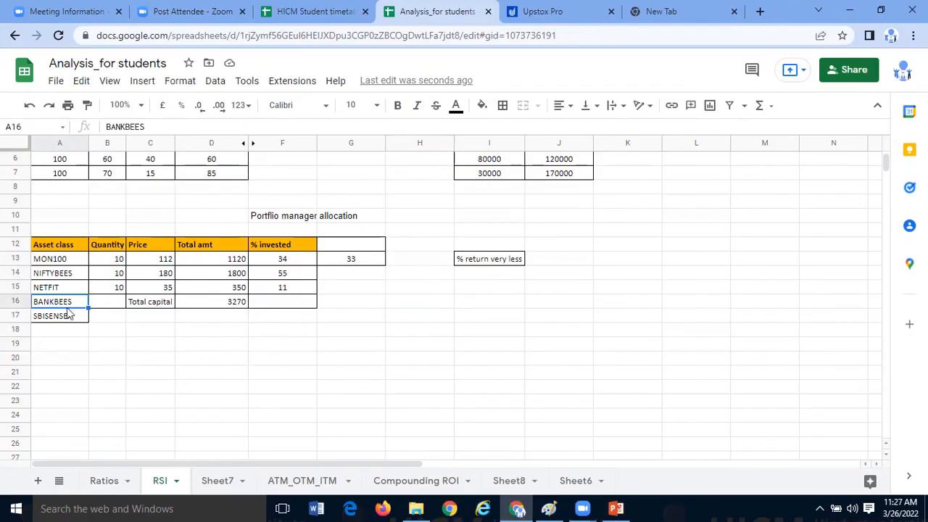
left_click(69, 318)
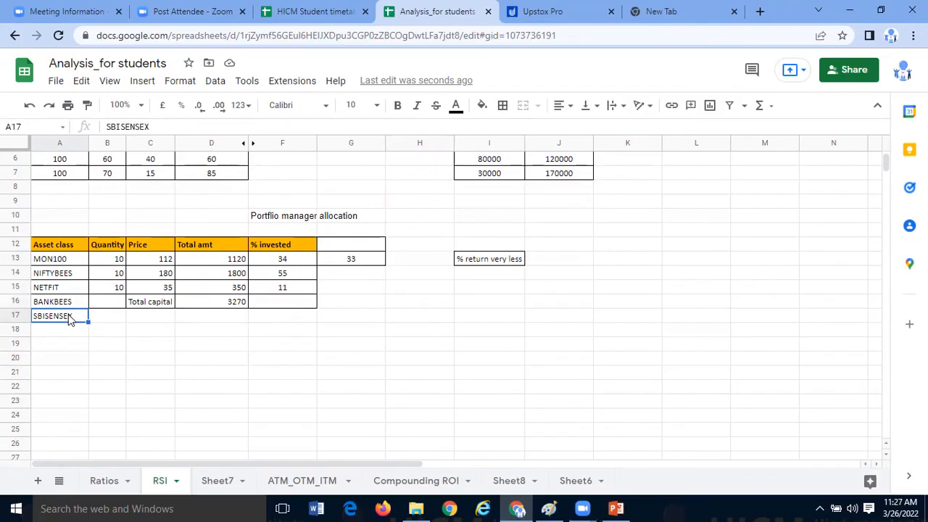
- List AUTO index, Pharmace ETF and Gold solver in A19:A21, one row below the asset class list
key("Down")
key("Down")
type("AUTO index")
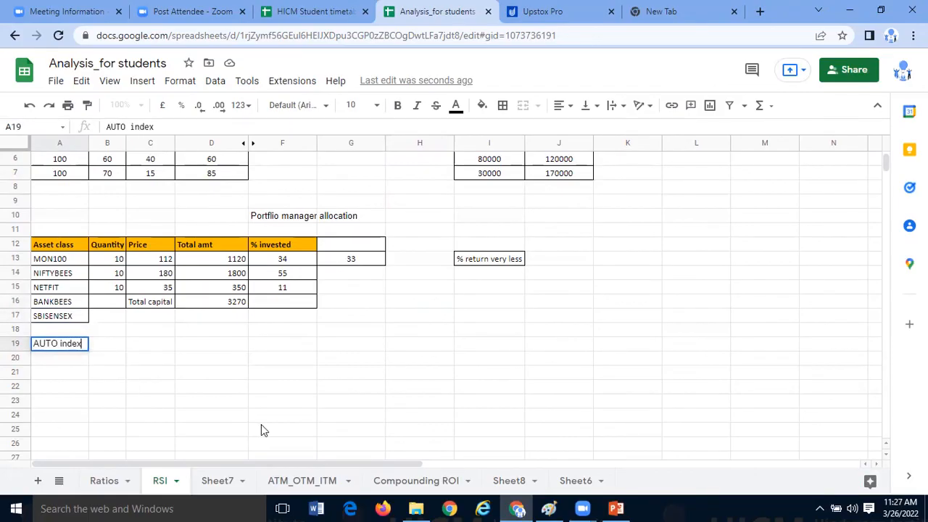
key("Return")
type("Pharmace ETF")
key("Return")
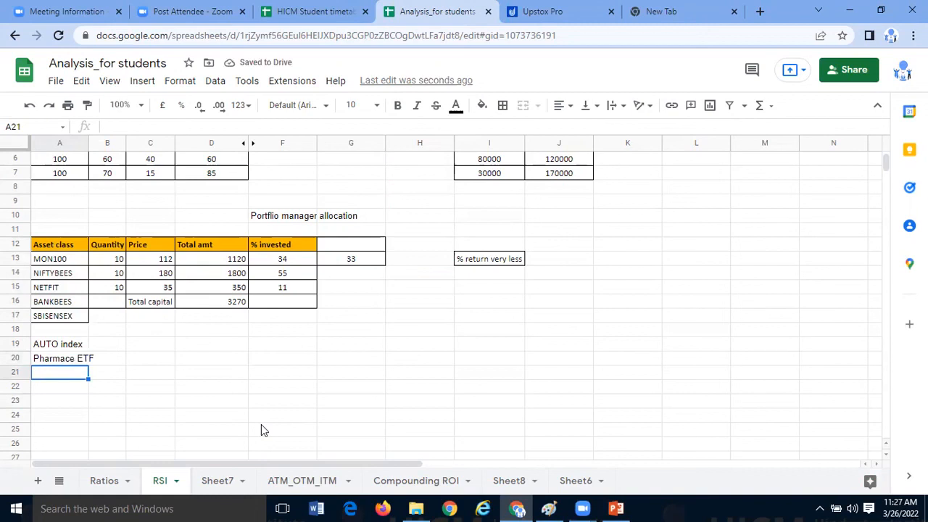
type("Gold  solver")
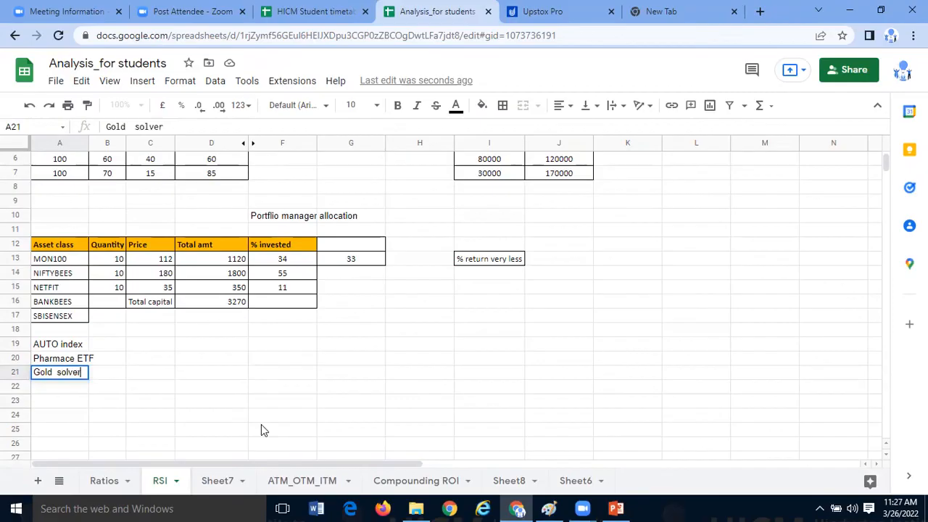
key("Return")
- Highlight the sector entries A19:A21 and the index ETFs A13:A17 to compare the two groups
left_click(76, 373)
left_click_drag(74, 348, 76, 374)
left_click(78, 271)
left_click_drag(78, 260, 80, 314)
left_click(146, 344)
left_click_drag(70, 260, 75, 304)
left_click(130, 341)
left_click_drag(73, 260, 78, 316)
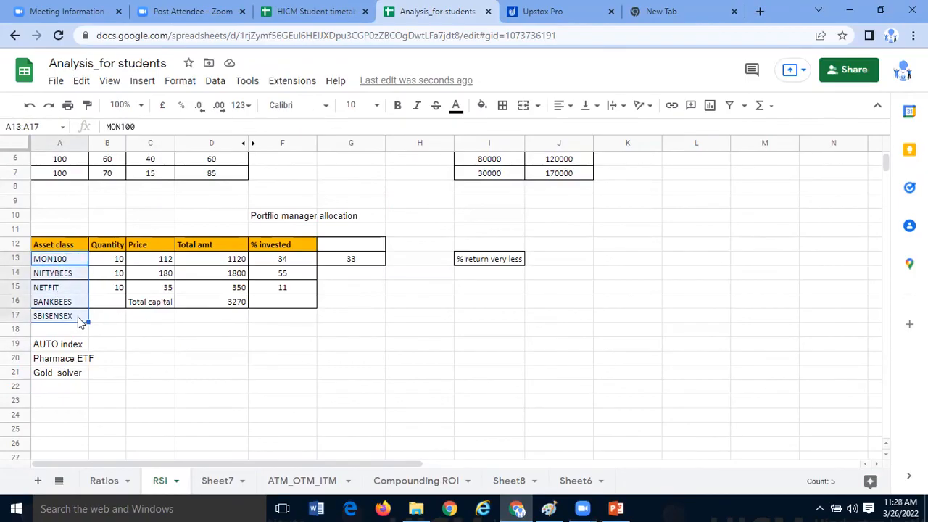
left_click(185, 332)
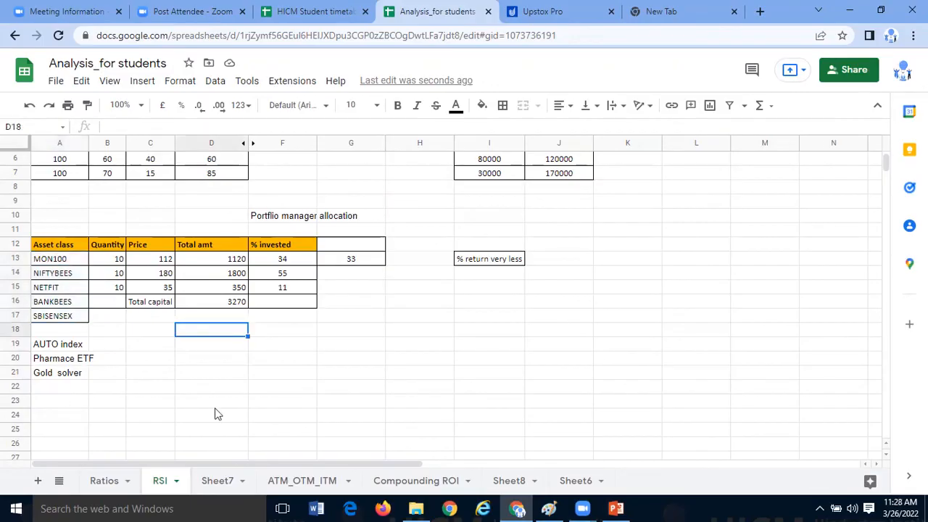
- Add FMCG to the sector list in A22, below Gold solver
key("Left")
key("Left")
key("Left")
key("Down")
key("Down")
key("Down")
key("Down")
type("FM")
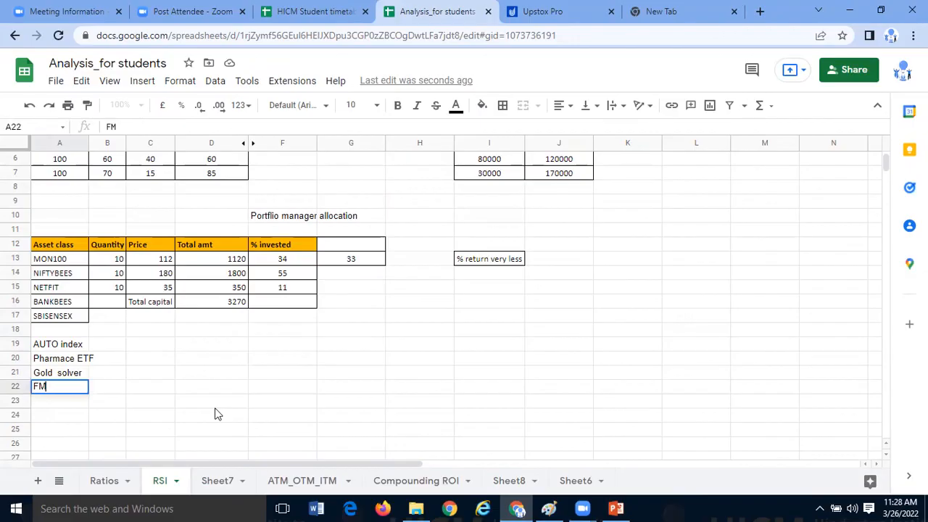
type("CG")
key("Return")
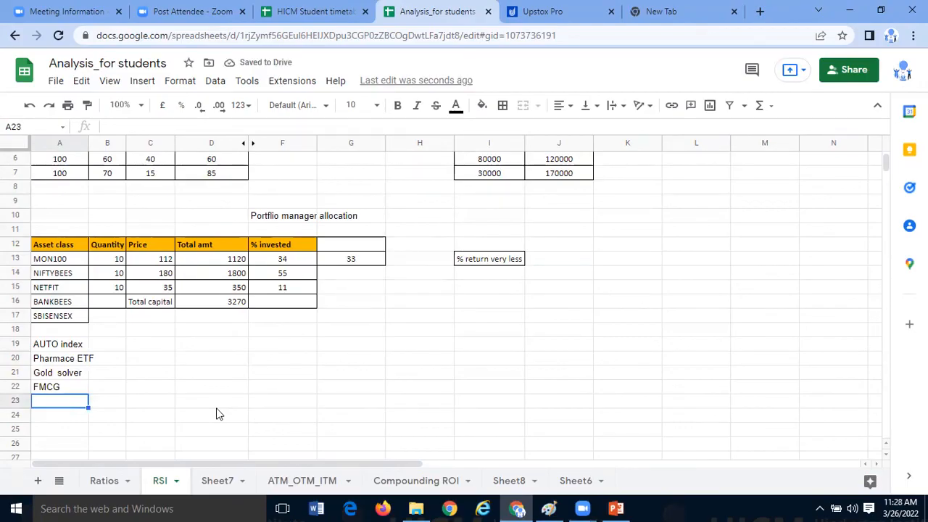
- Review Q7 and the remaining slides of Stock Market doubts.pptx in PowerPoint, and return to the Analysis_for students spreadsheet
mouse_move(625, 507)
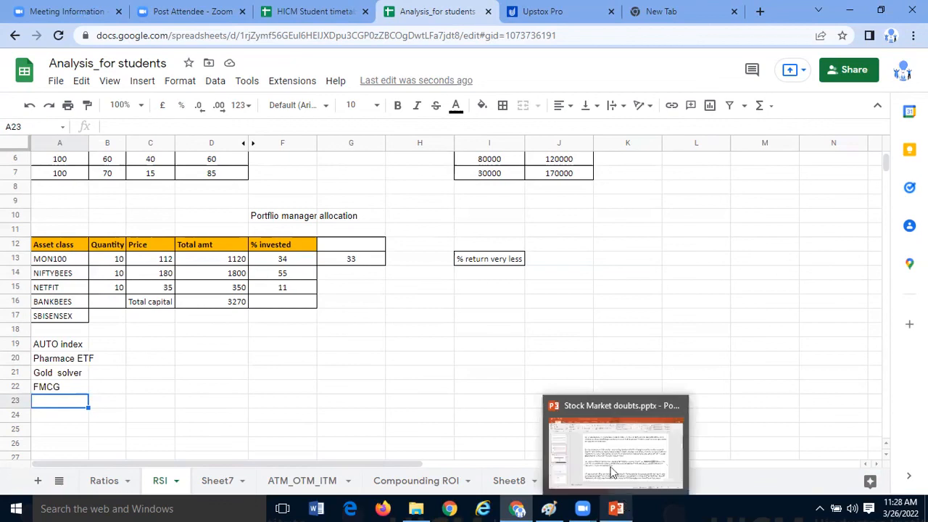
left_click(613, 458)
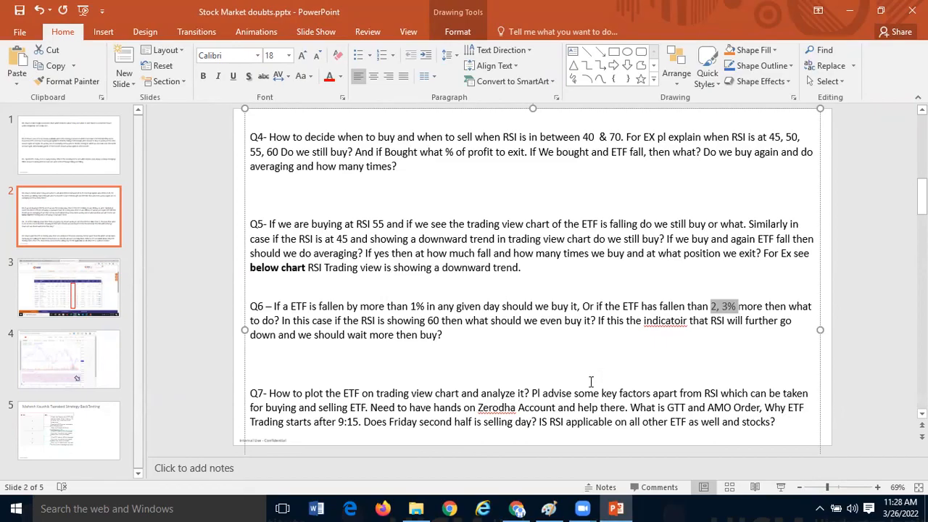
scroll(592, 382, "down", 1)
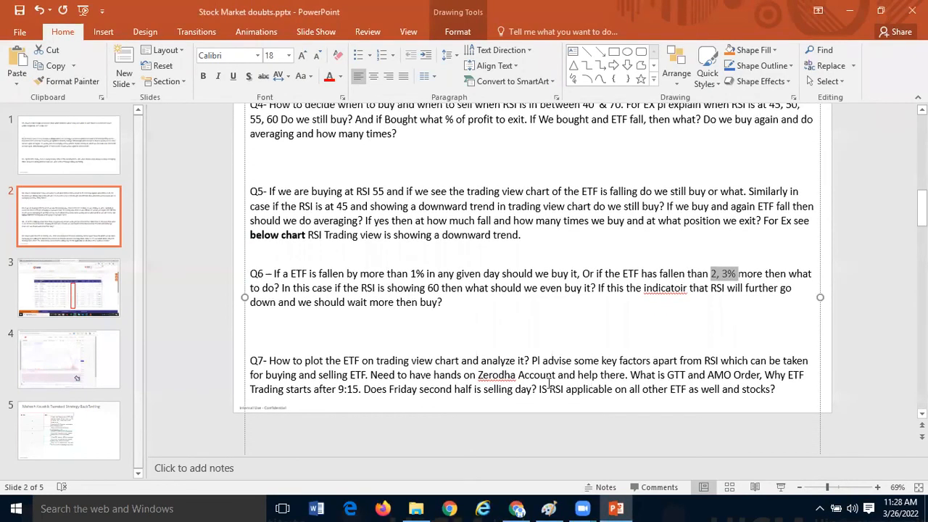
scroll(549, 383, "down", 4)
scroll(549, 386, "down", 6)
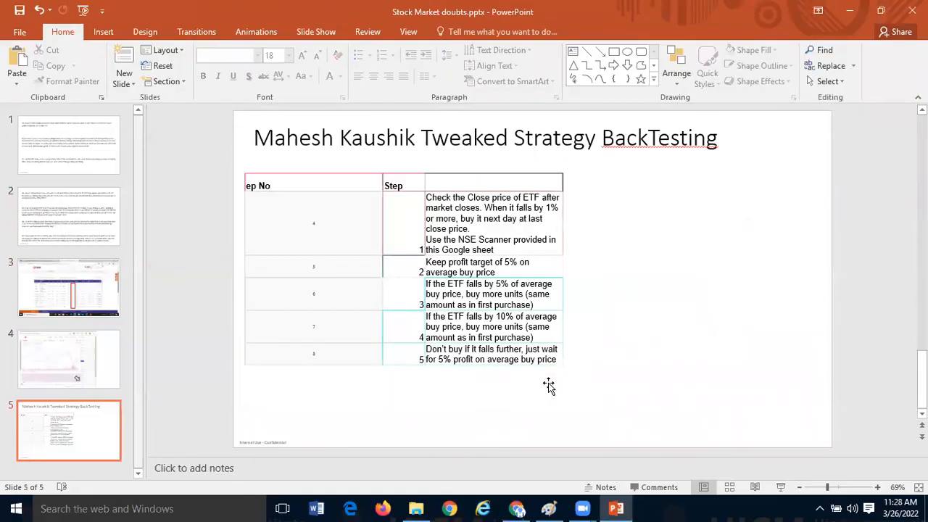
scroll(549, 386, "up", 8)
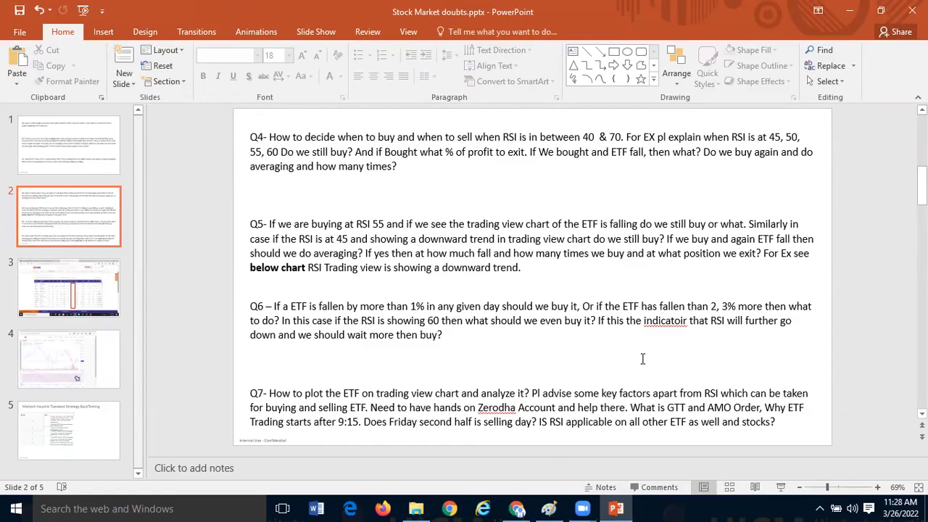
left_click(517, 509)
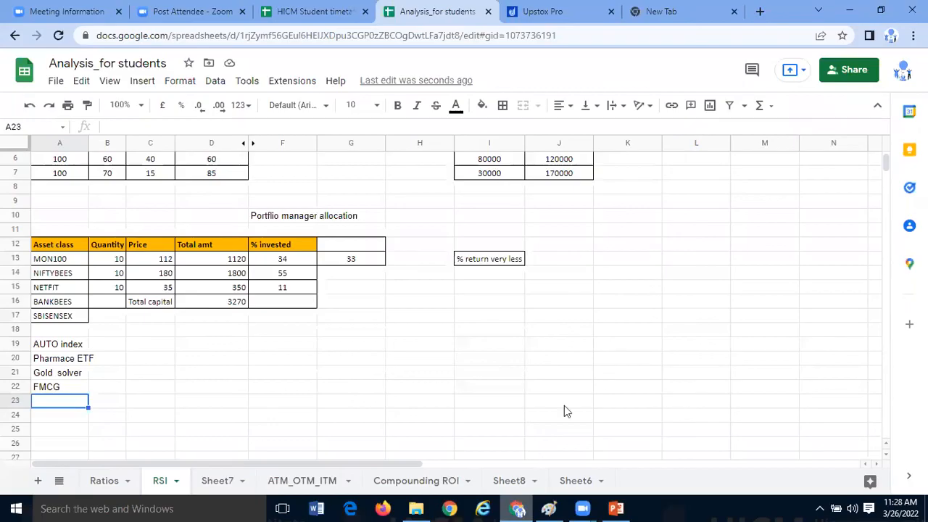